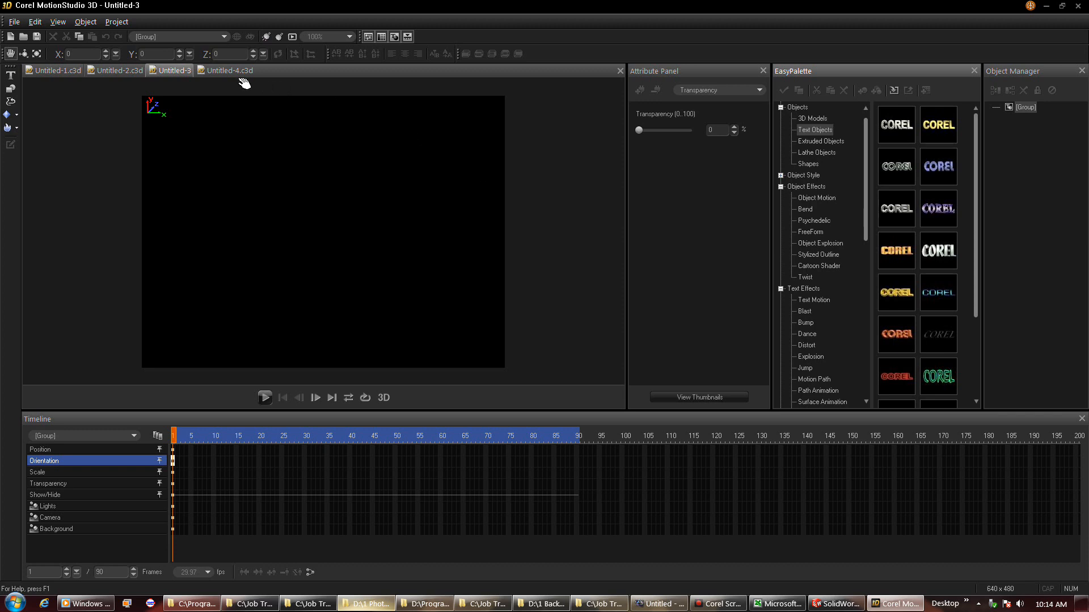
# Step: Play the animation in Untitled-4.c3d from its first frame and pause it during the fireworks
pyautogui.click(226, 72)
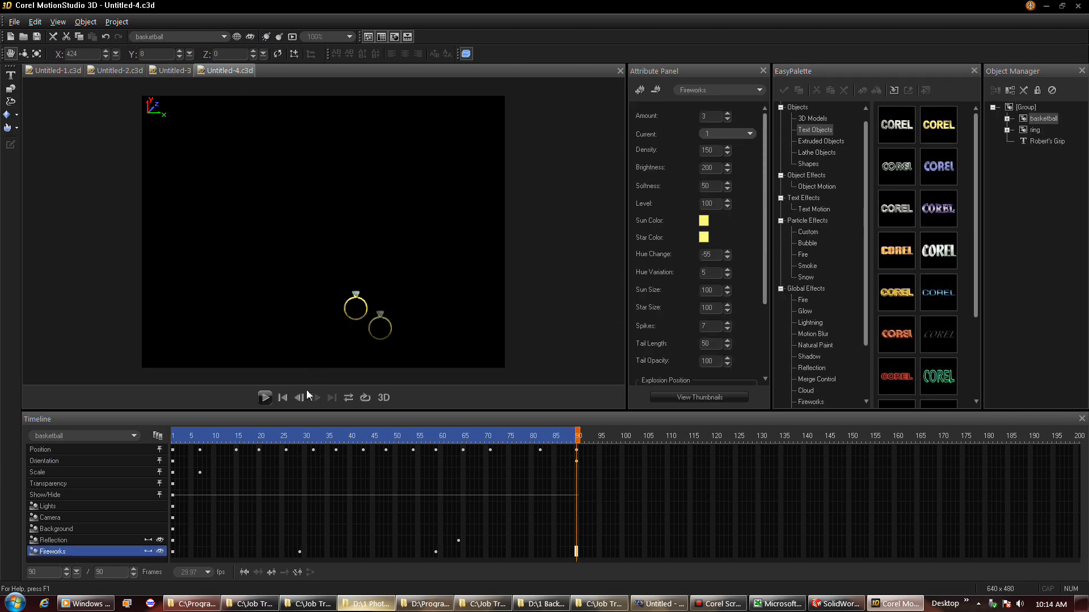
pyautogui.click(283, 398)
pyautogui.click(264, 398)
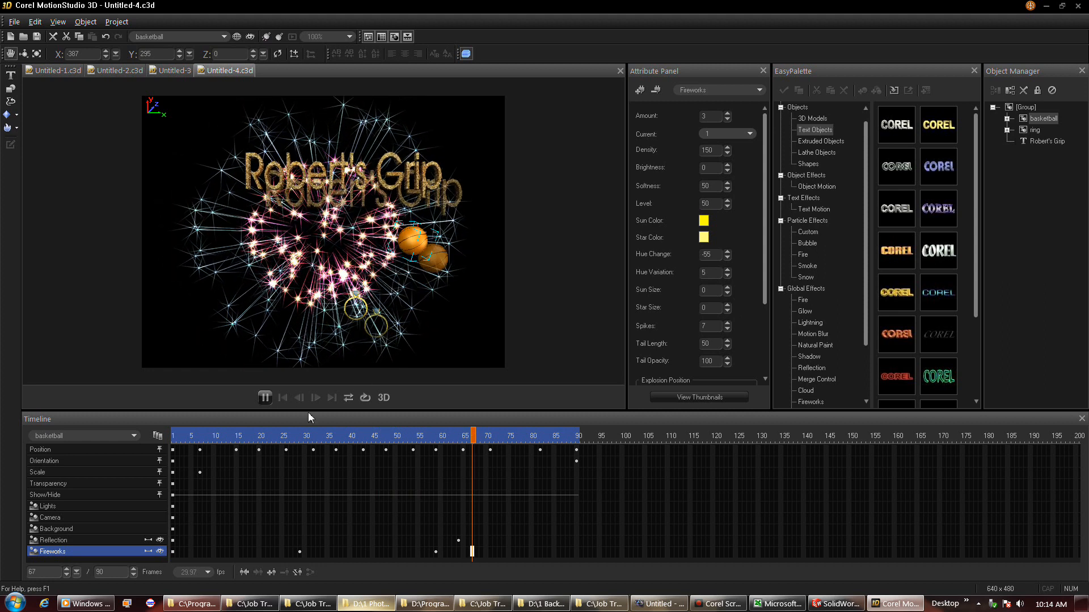
pyautogui.click(264, 397)
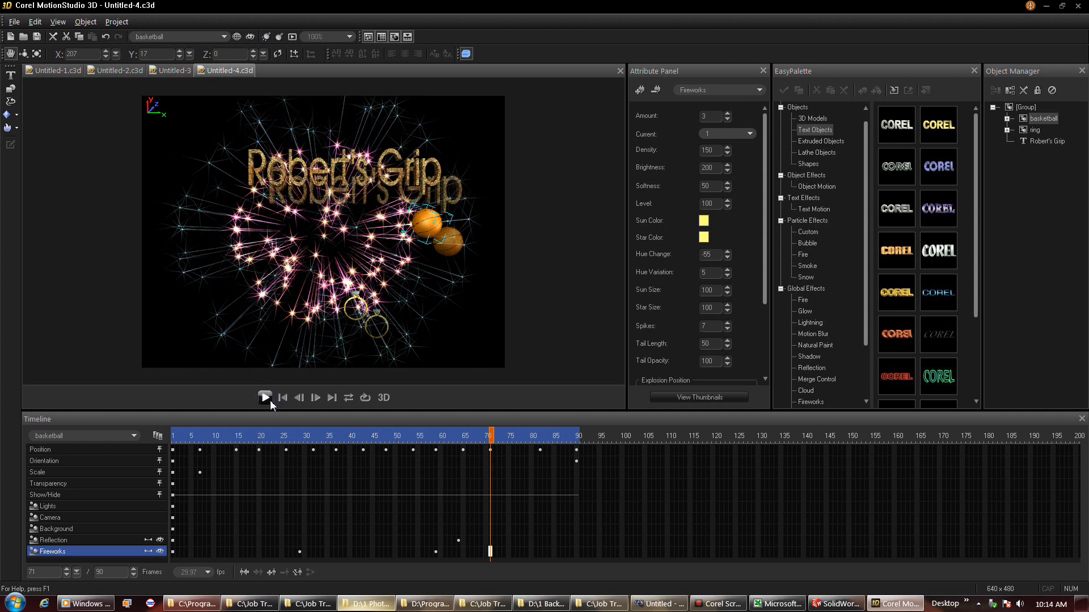
# Step: Play the globe and fire animation in Untitled-1.c3d for a moment and pause it
pyautogui.click(54, 69)
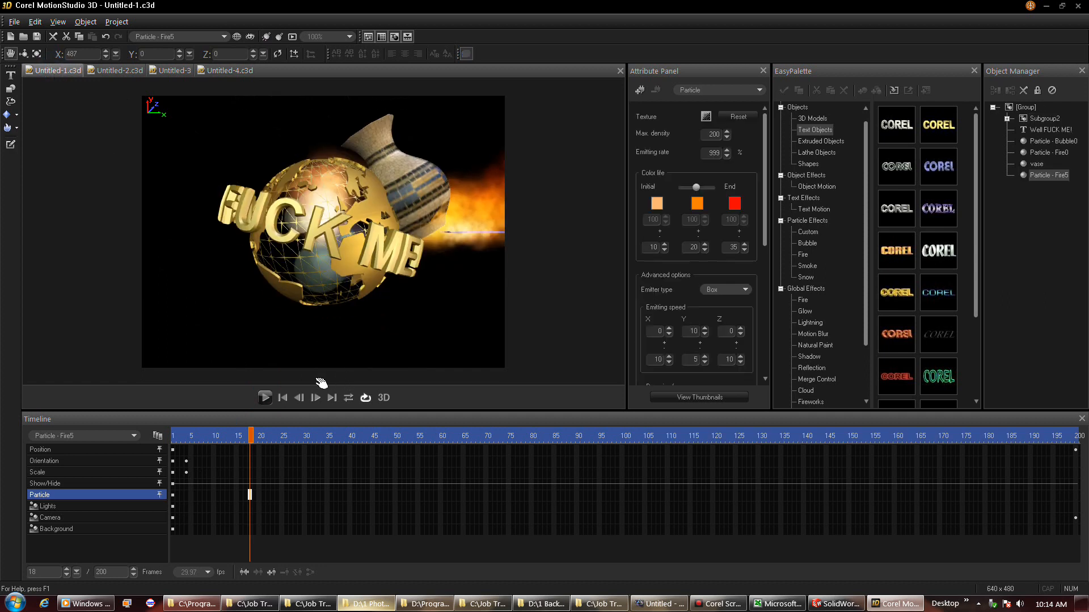
pyautogui.click(265, 398)
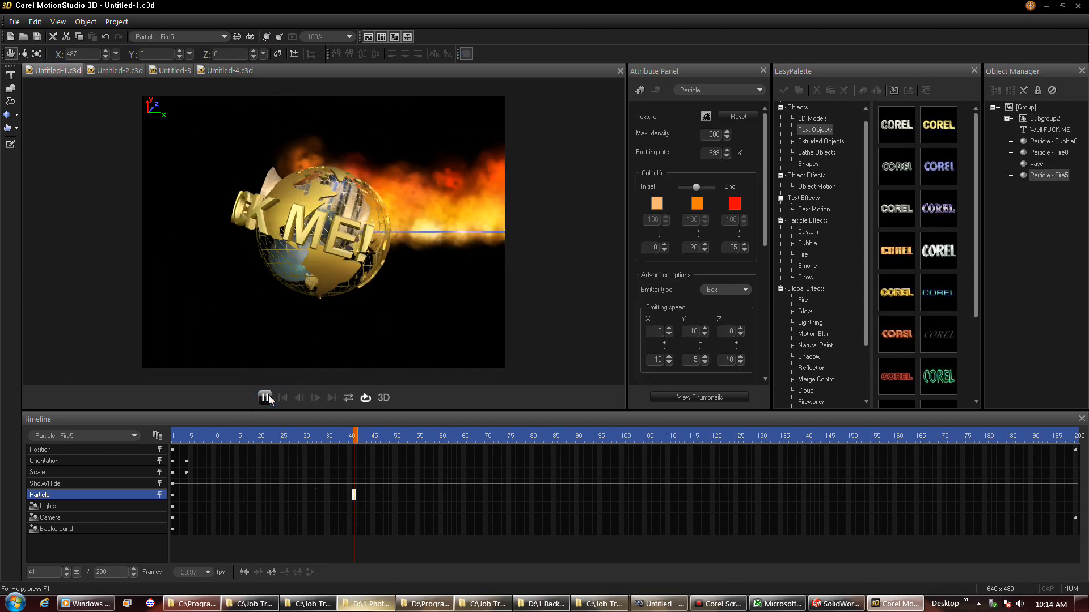
pyautogui.click(265, 398)
# Step: Play the Delta Terra text animation in Untitled-2.c3d briefly and pause it
pyautogui.click(124, 69)
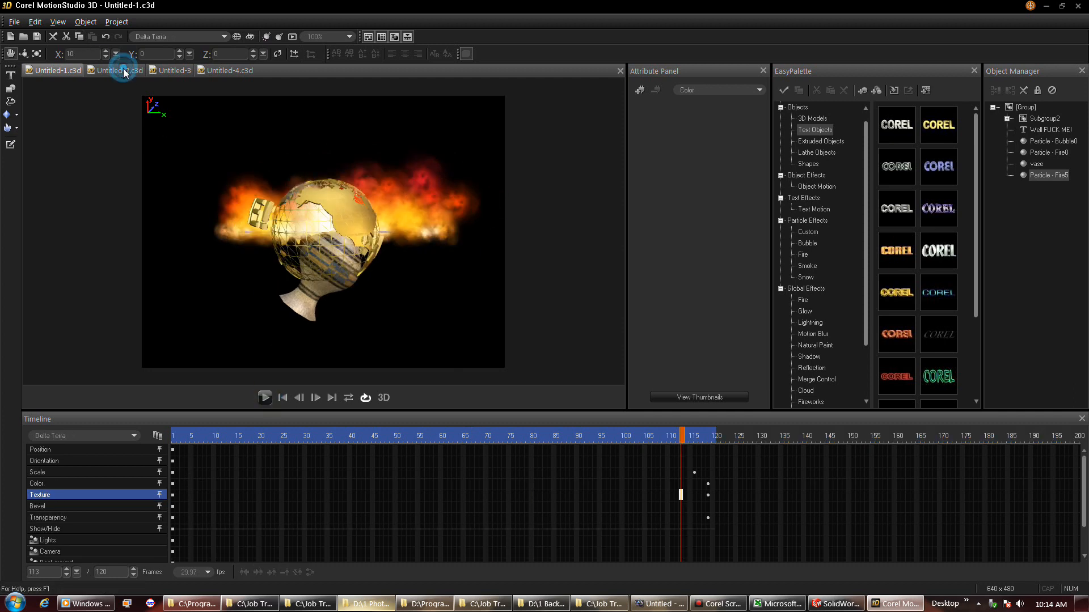
pyautogui.click(270, 397)
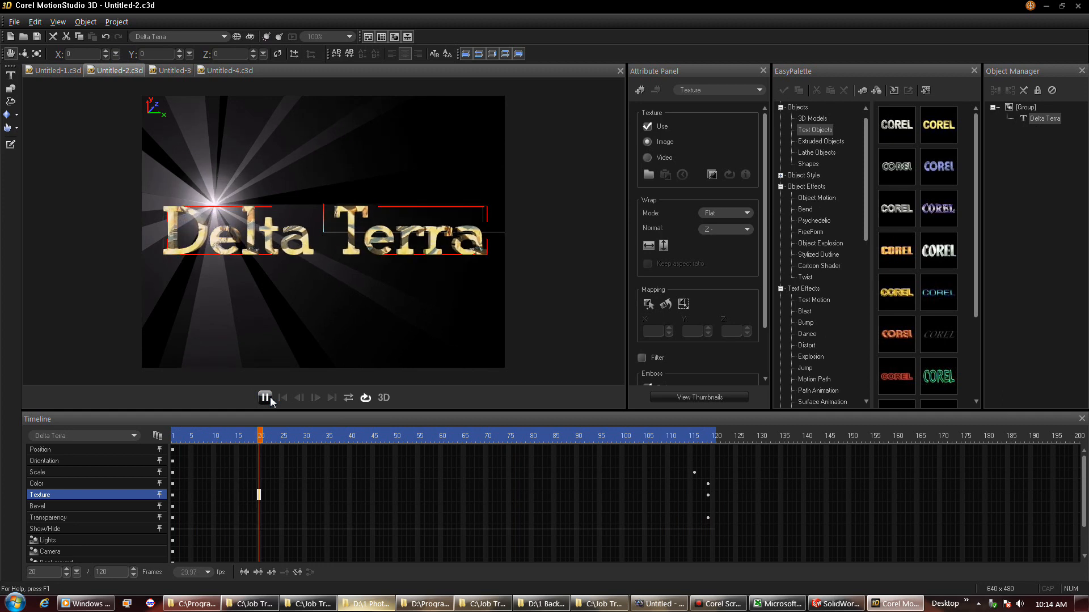
pyautogui.click(265, 397)
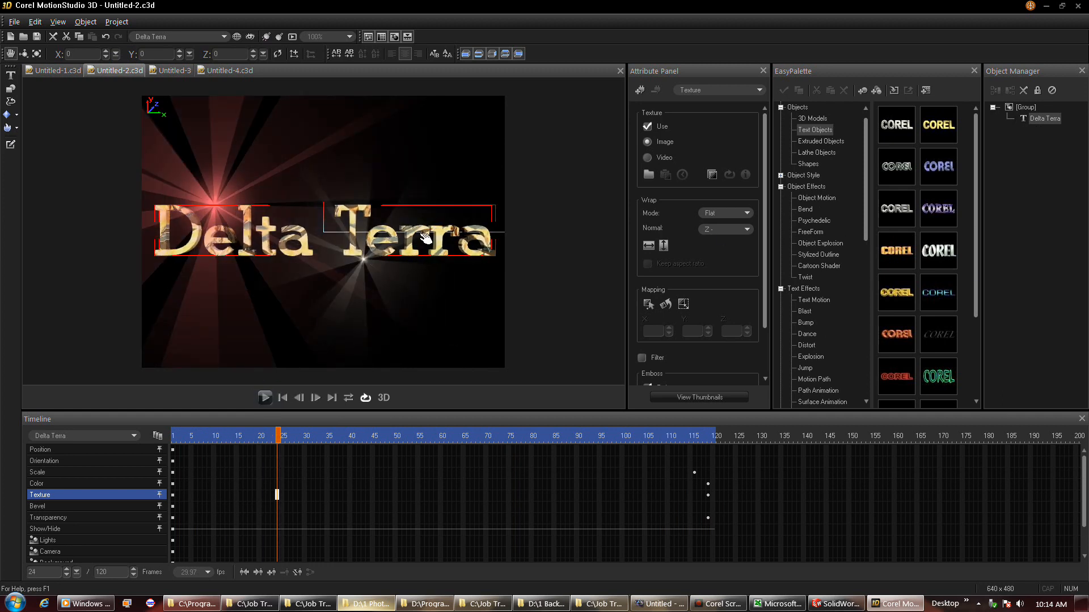
pyautogui.click(14, 22)
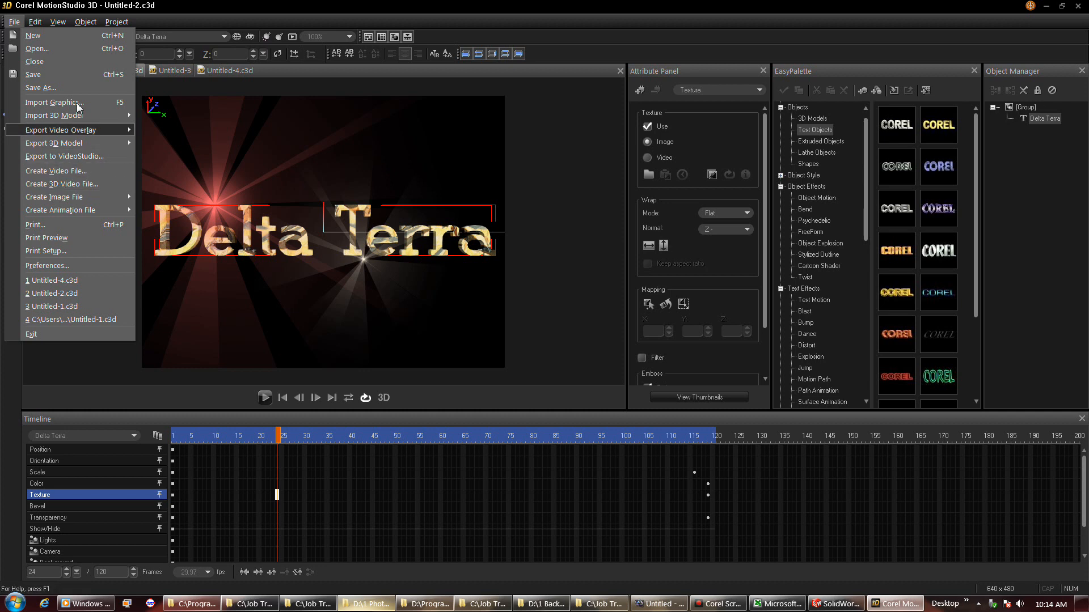
pyautogui.moveTo(34, 23)
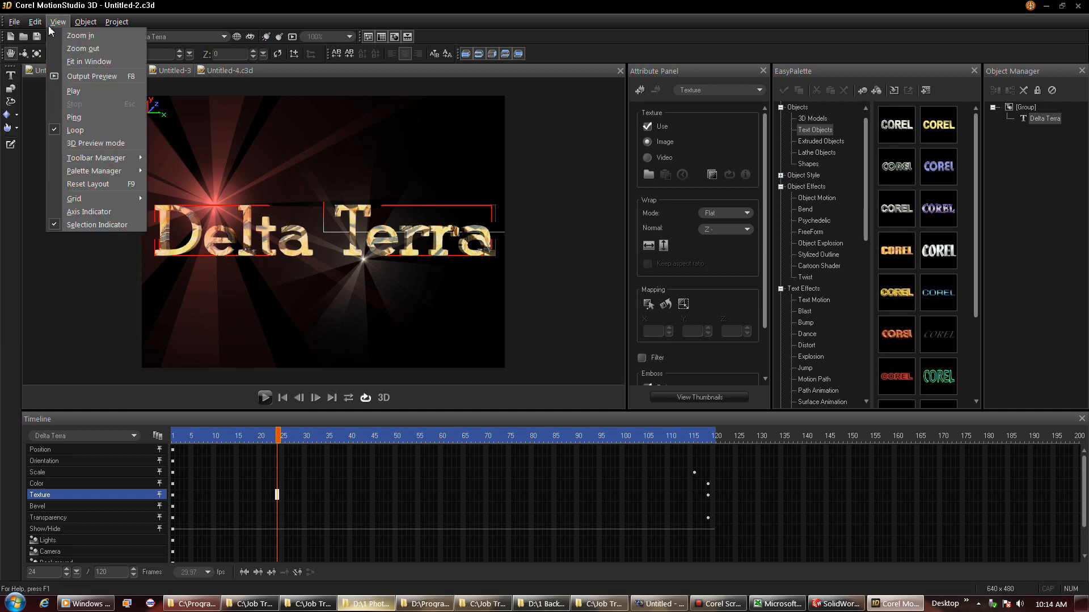
pyautogui.click(524, 34)
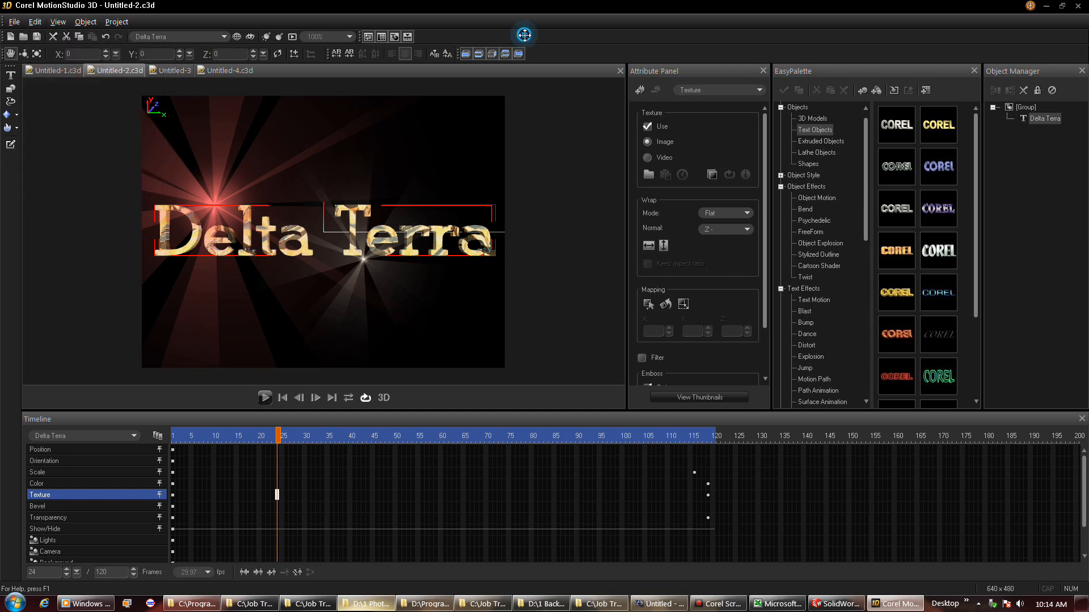
pyautogui.click(14, 22)
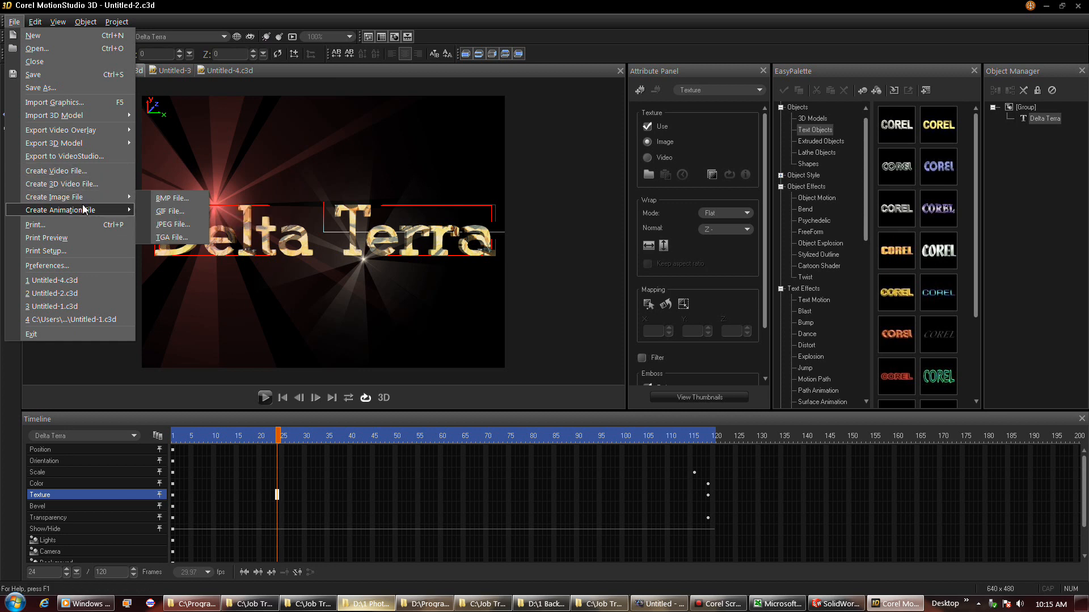
pyautogui.click(360, 23)
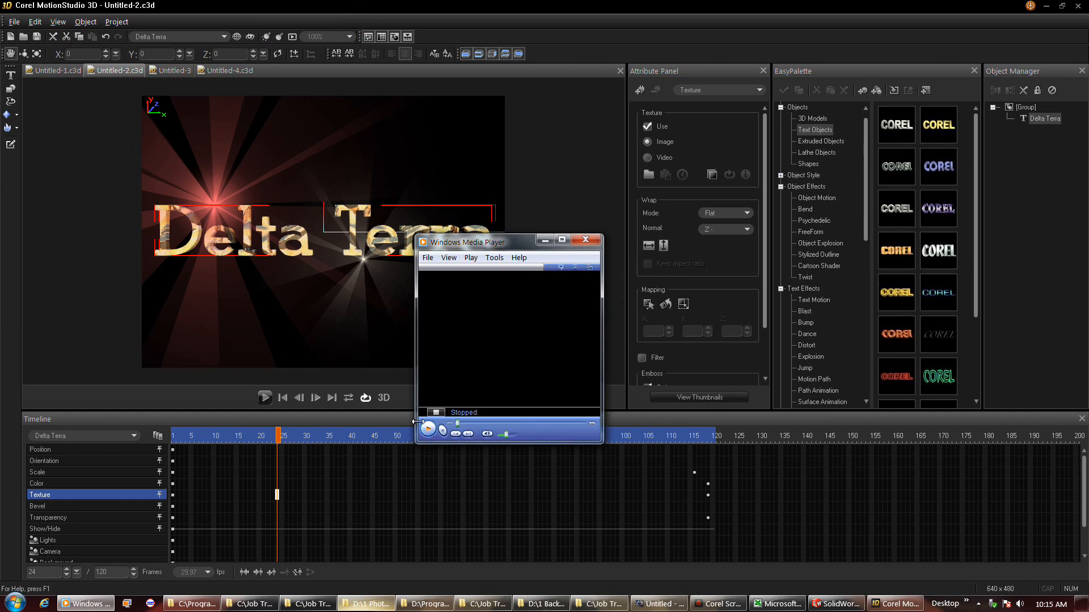
# Step: Play the exported DT clip in Windows Media Player and move the player out of the way
pyautogui.click(428, 429)
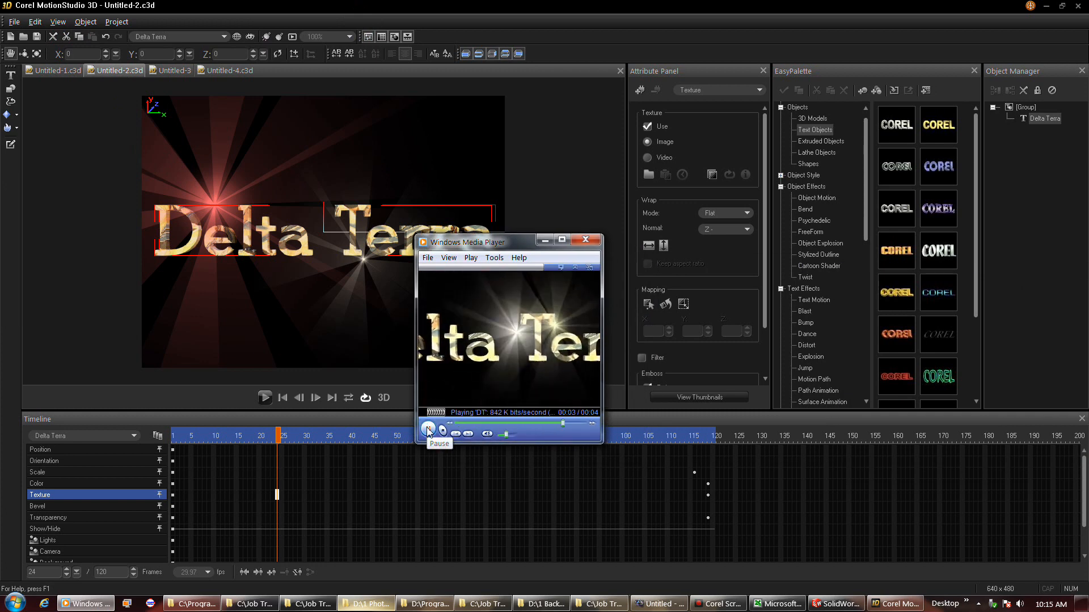
pyautogui.click(428, 430)
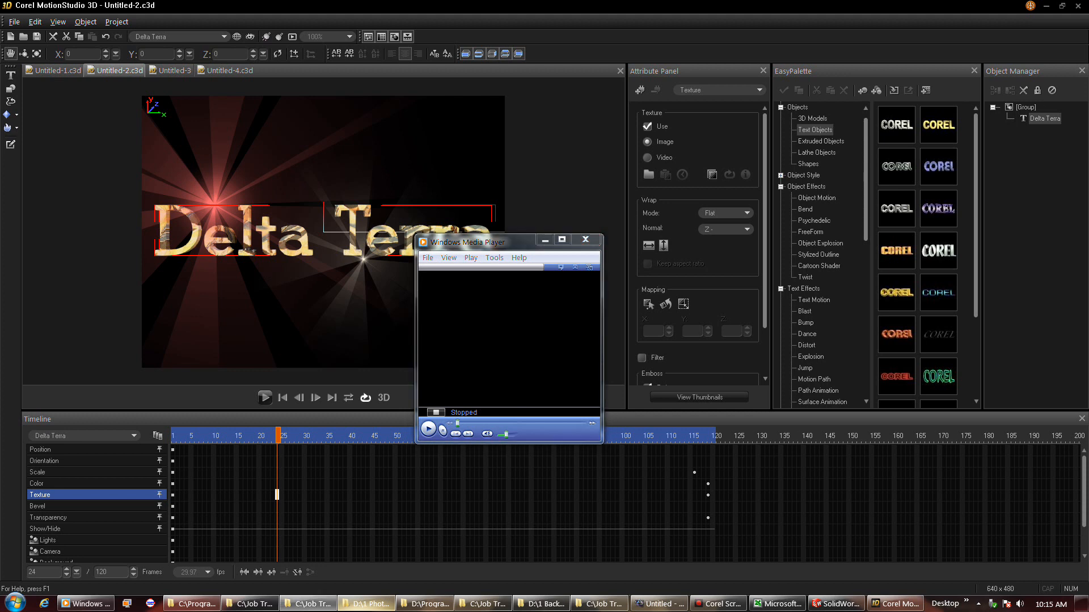
pyautogui.click(428, 429)
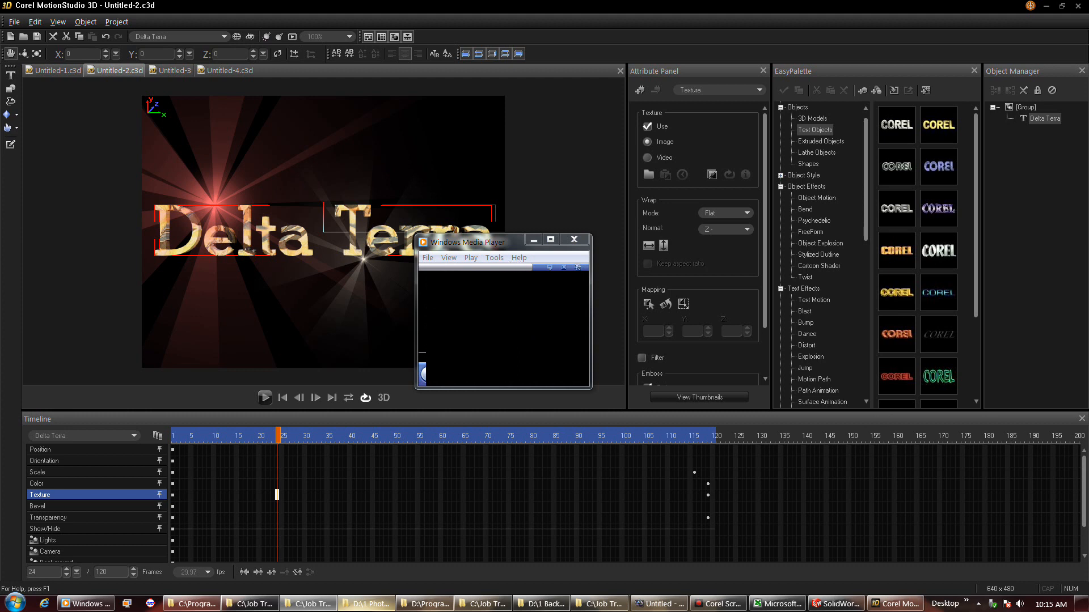
pyautogui.moveTo(491, 244); pyautogui.dragTo(1088, 283)
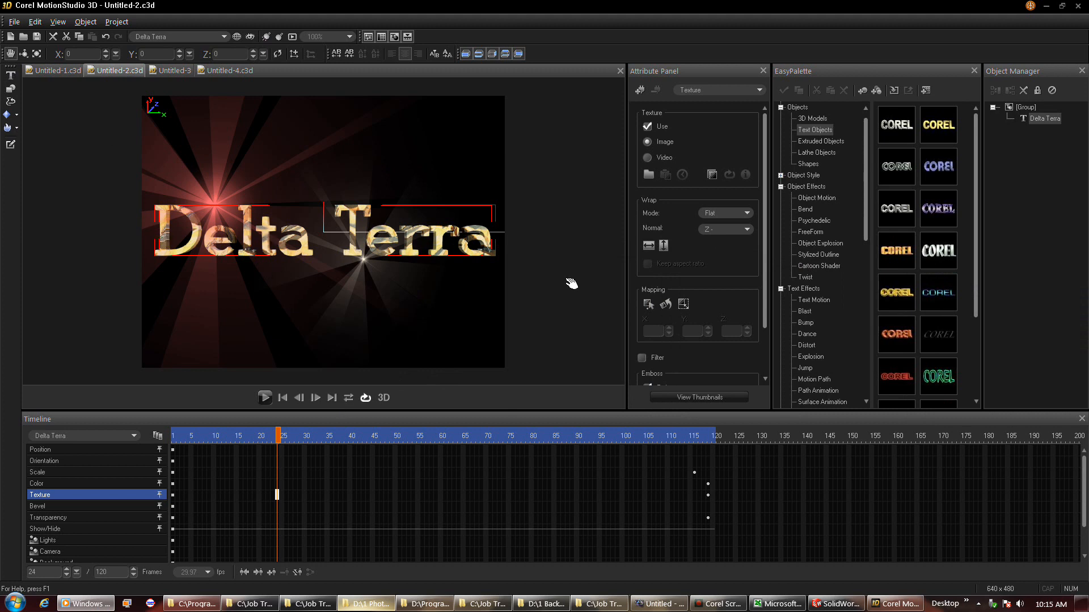
# Step: Expand Object Style and its Material Gallery in the EasyPalette to show the Metallic materials
pyautogui.moveTo(866, 165)
pyautogui.mouseDown()
pyautogui.moveTo(882, 318)
pyautogui.moveTo(860, 161)
pyautogui.mouseUp()
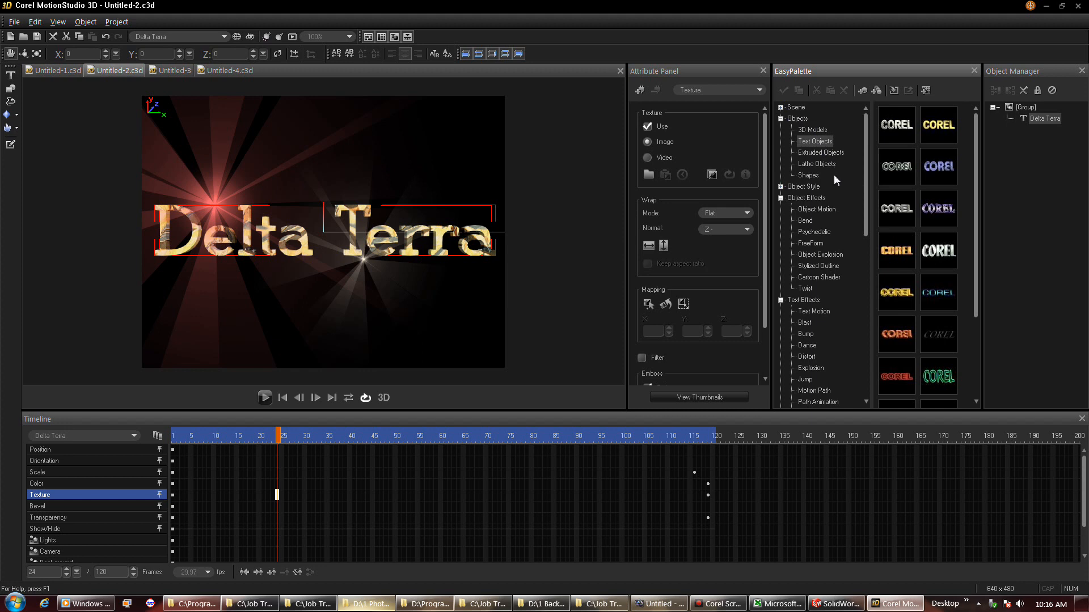
pyautogui.click(781, 187)
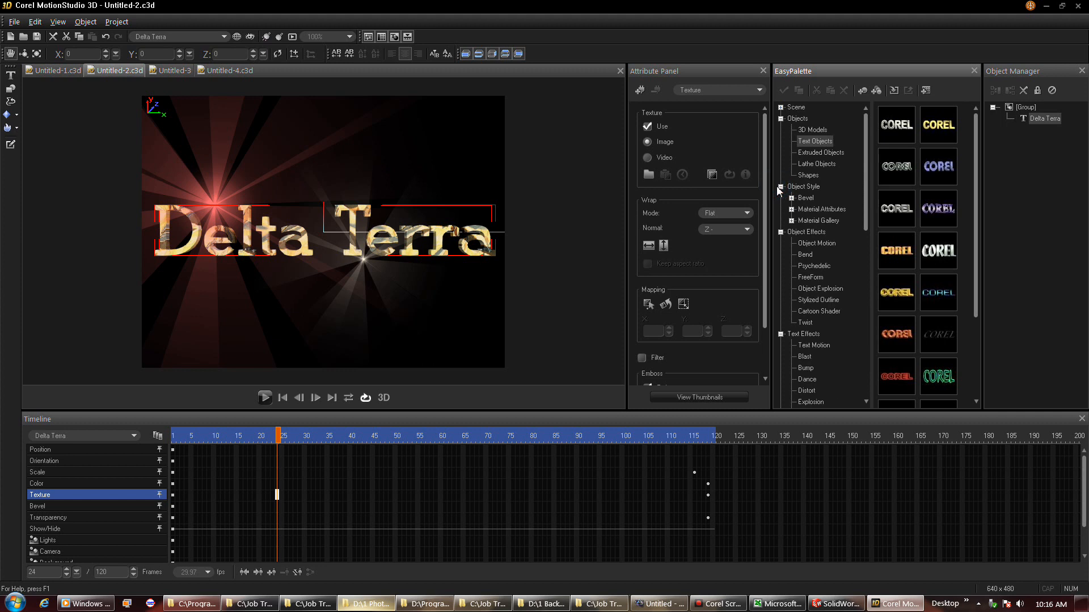
pyautogui.click(791, 220)
pyautogui.click(811, 232)
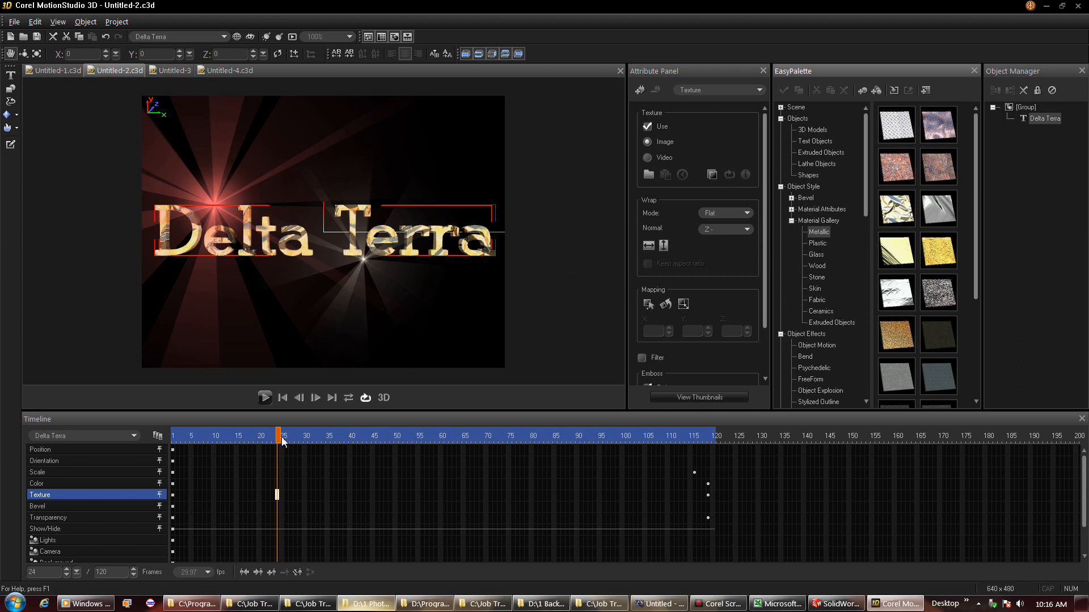
# Step: Scrub the Delta Terra animation to frame 118 and look through the other open projects
pyautogui.moveTo(280, 445); pyautogui.dragTo(706, 434)
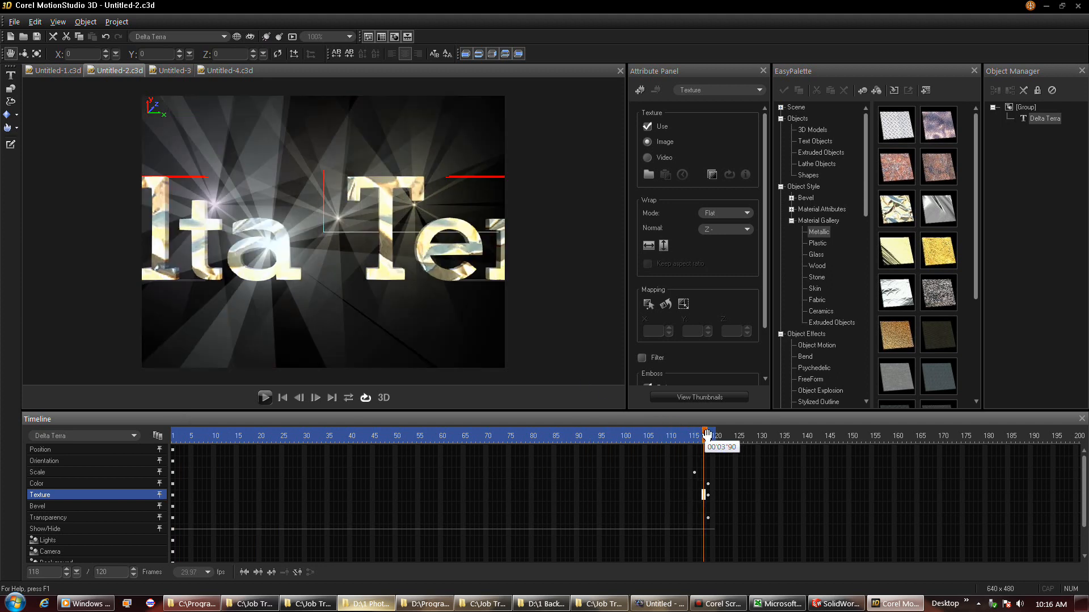
pyautogui.click(226, 70)
pyautogui.click(172, 70)
pyautogui.click(116, 71)
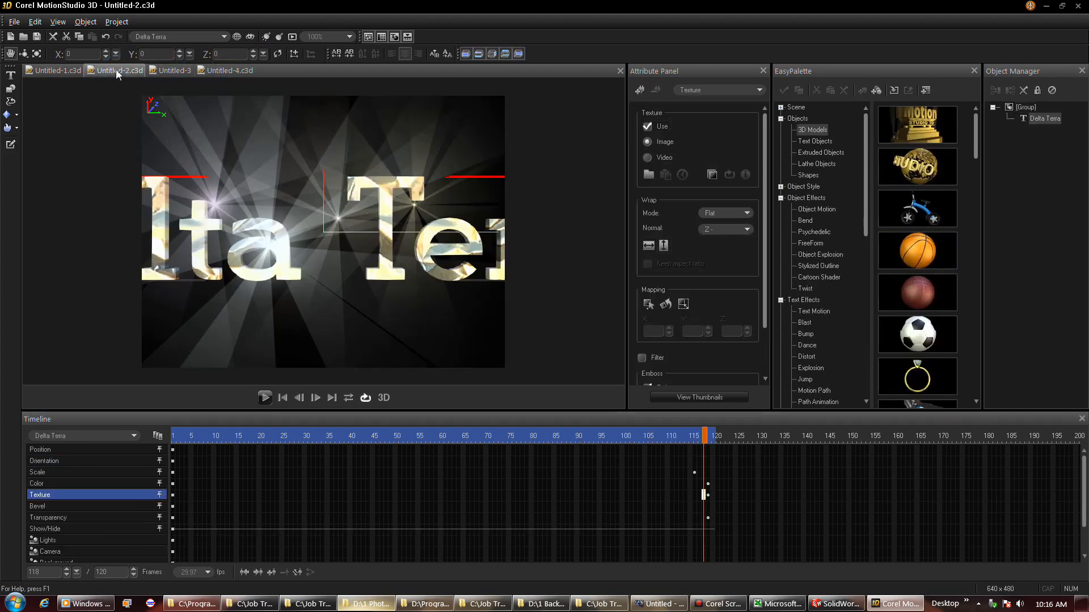
pyautogui.click(73, 70)
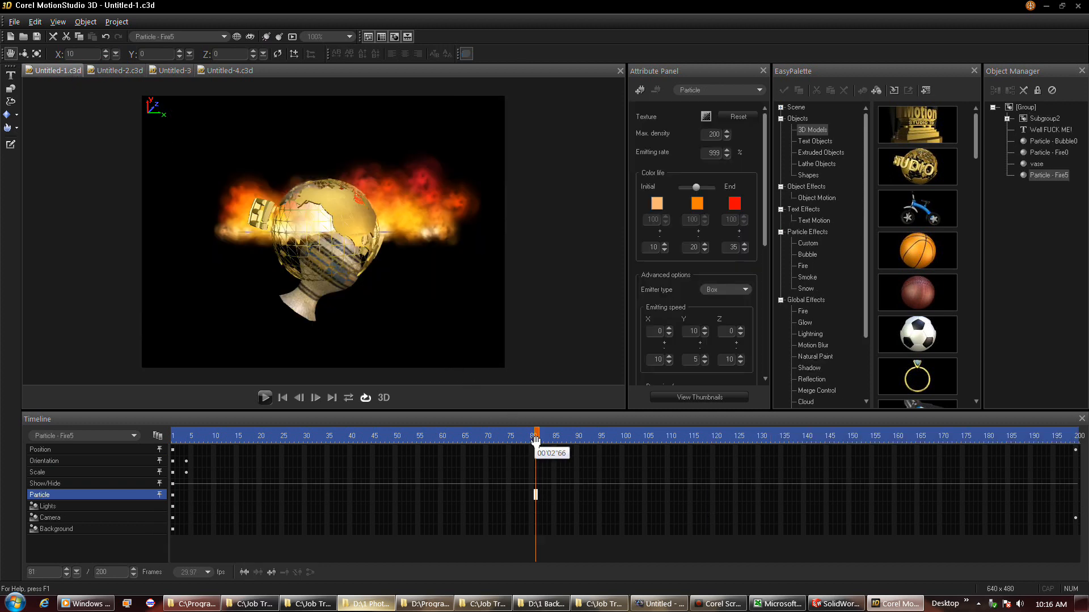
# Step: Scrub the Untitled-4.c3d animation back to frame 1 and forward to frame 76
pyautogui.click(217, 72)
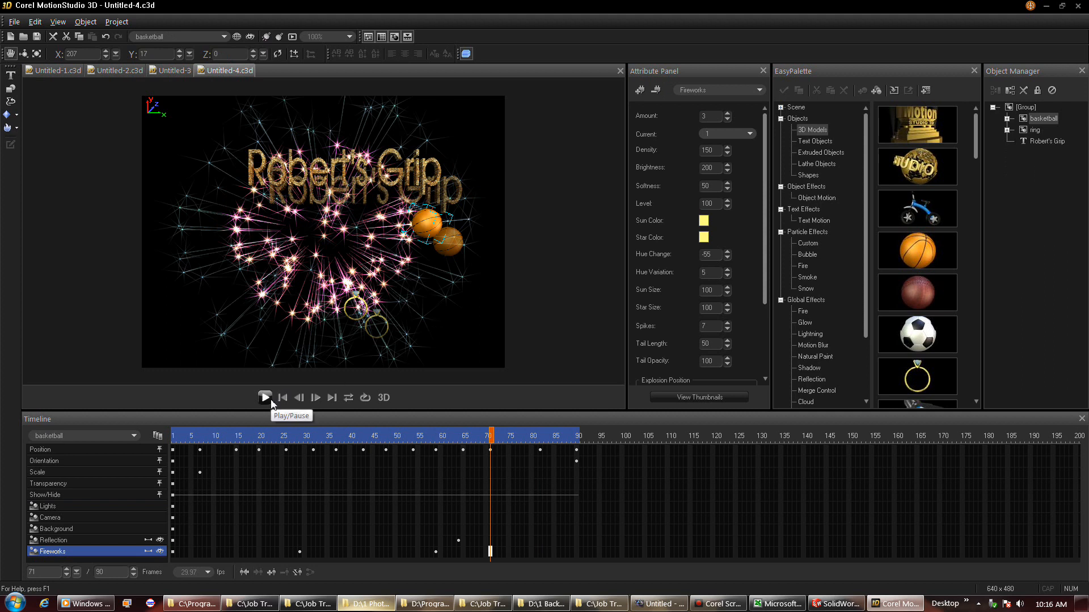
pyautogui.moveTo(491, 446); pyautogui.dragTo(171, 418)
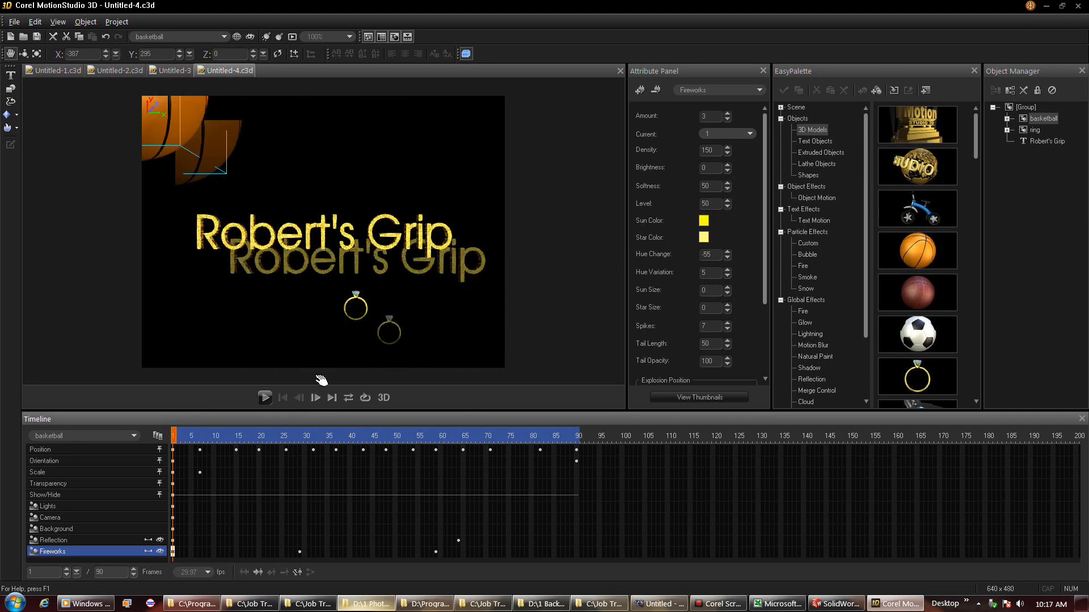
pyautogui.moveTo(175, 439); pyautogui.dragTo(512, 436)
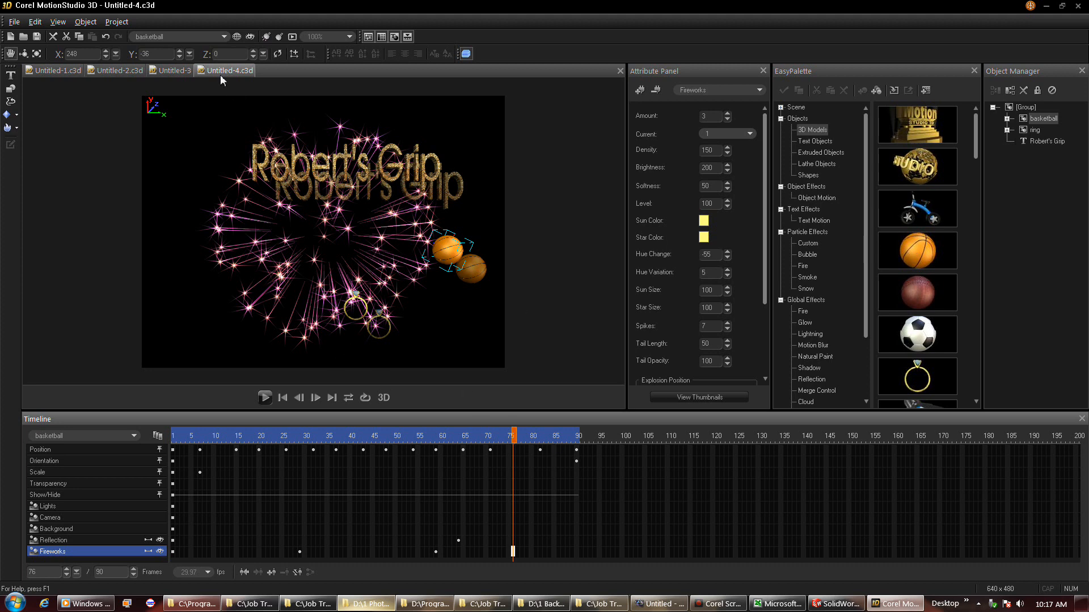
# Step: Add the copper-orange beveled text preset from Text Objects to the empty Untitled-3 project
pyautogui.click(171, 70)
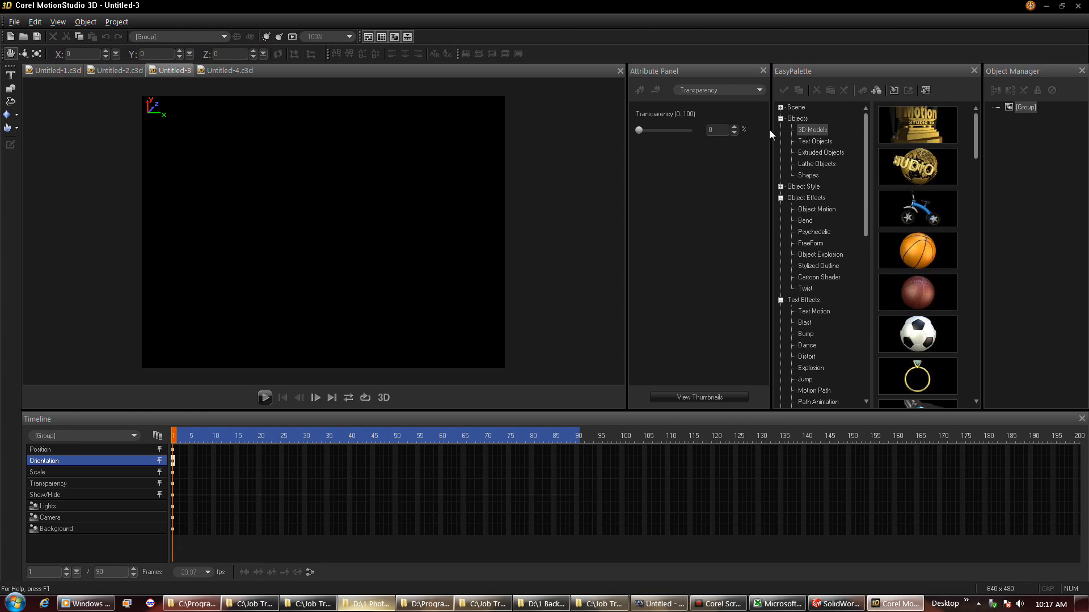
pyautogui.click(760, 90)
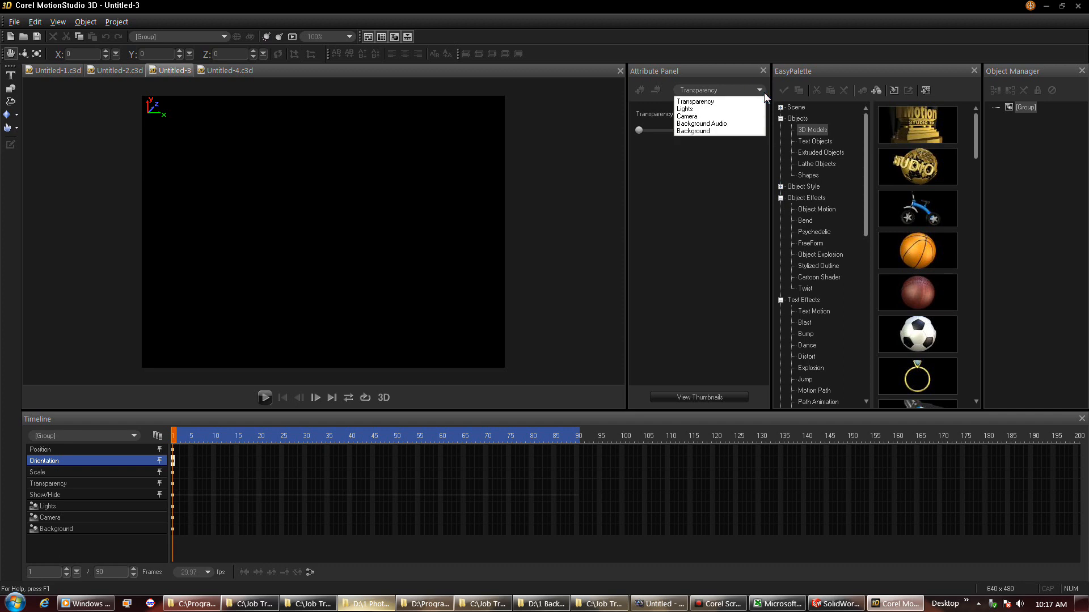
pyautogui.click(761, 90)
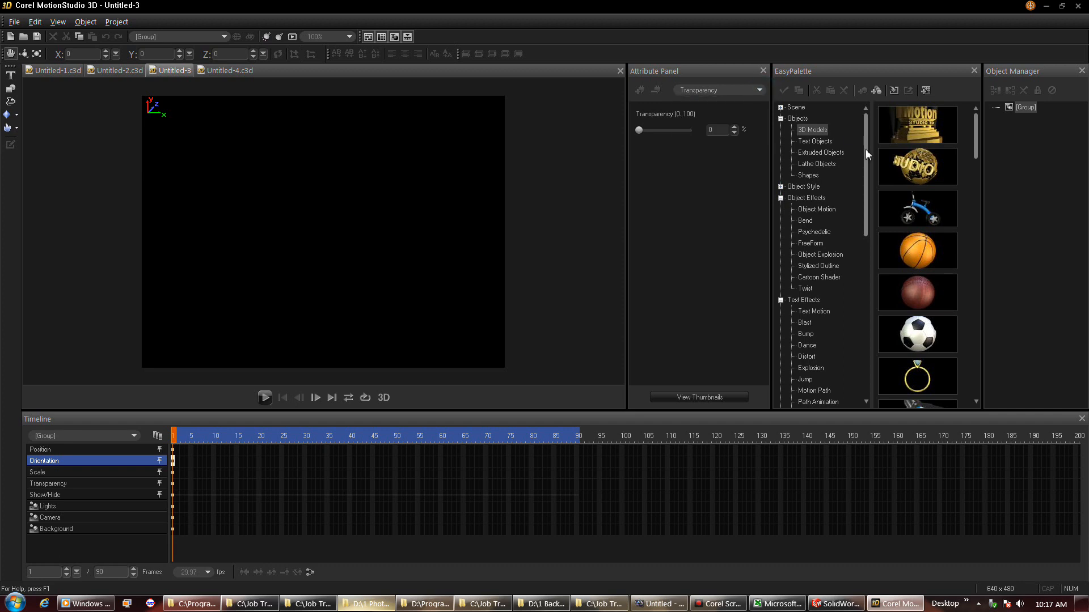
pyautogui.click(817, 142)
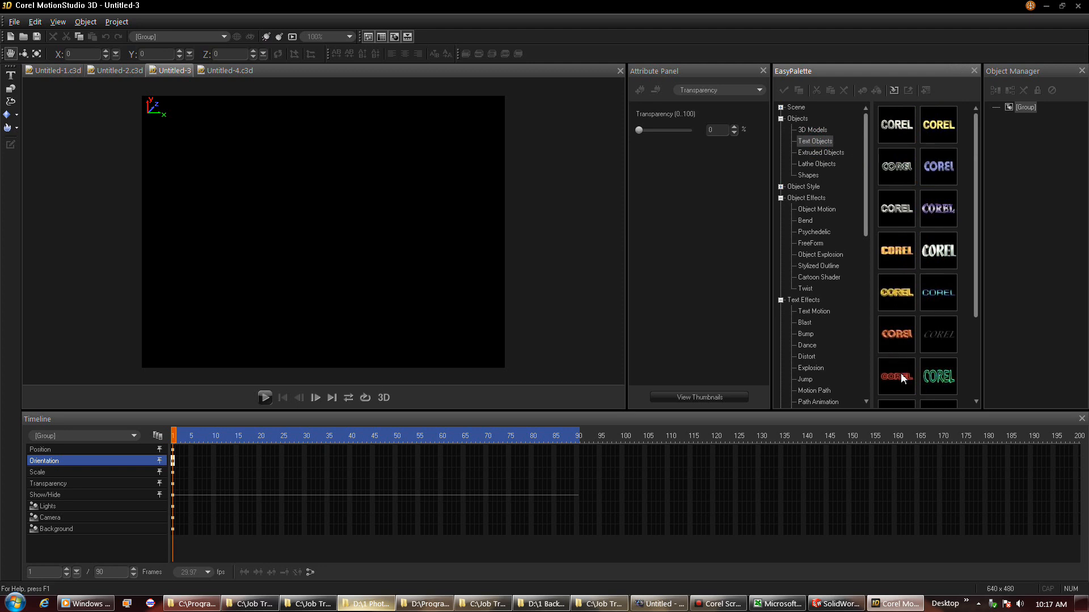
pyautogui.moveTo(897, 336); pyautogui.dragTo(365, 231)
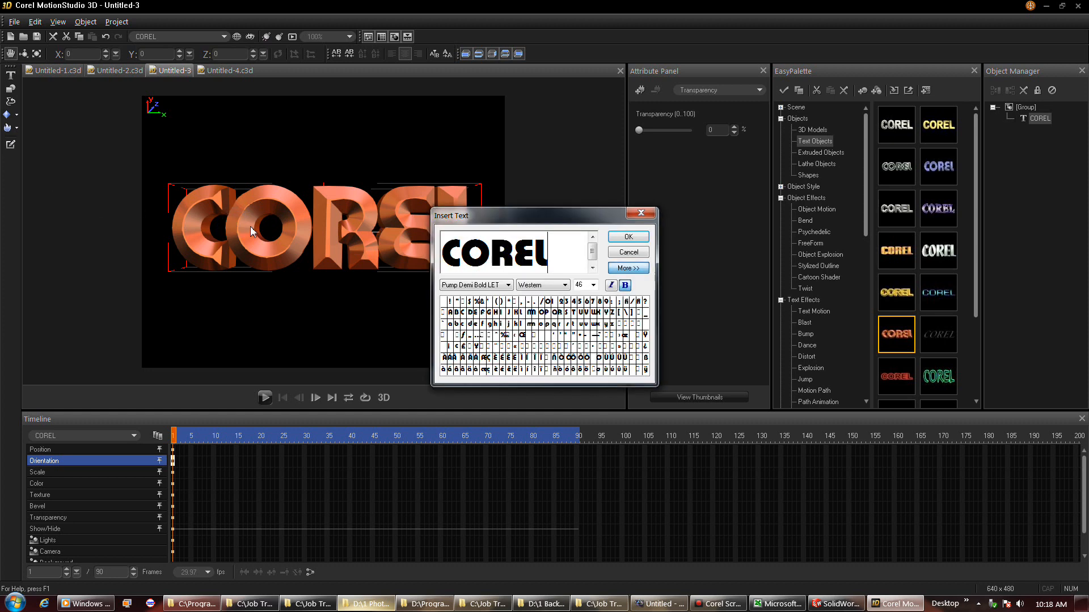
# Step: Replace the inserted object's wording with "MyText" and apply the text
pyautogui.moveTo(545, 255); pyautogui.dragTo(426, 265)
pyautogui.write('My')
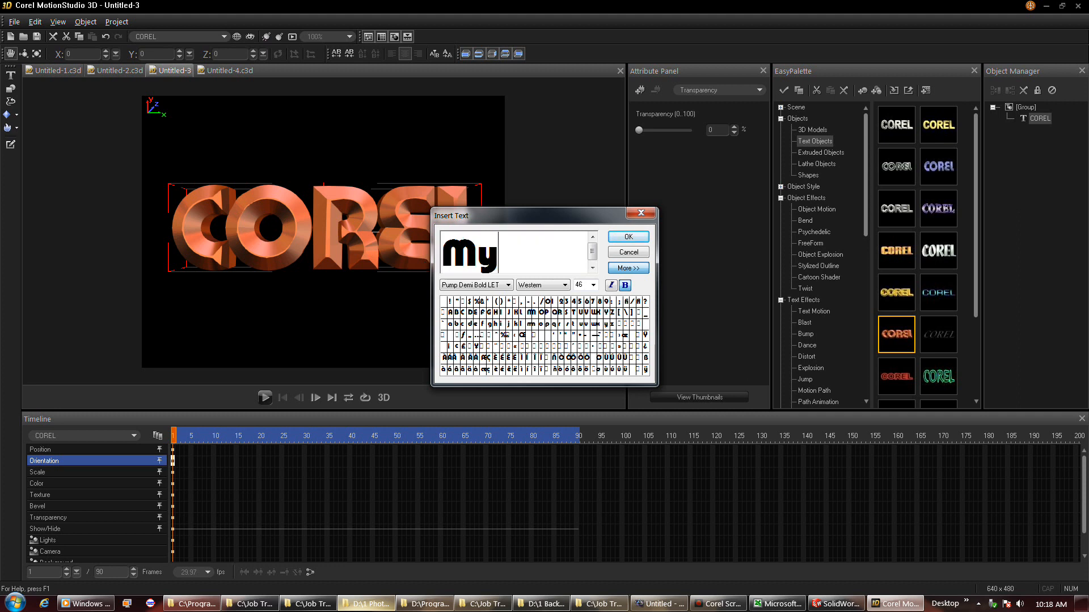
pyautogui.write('Text')
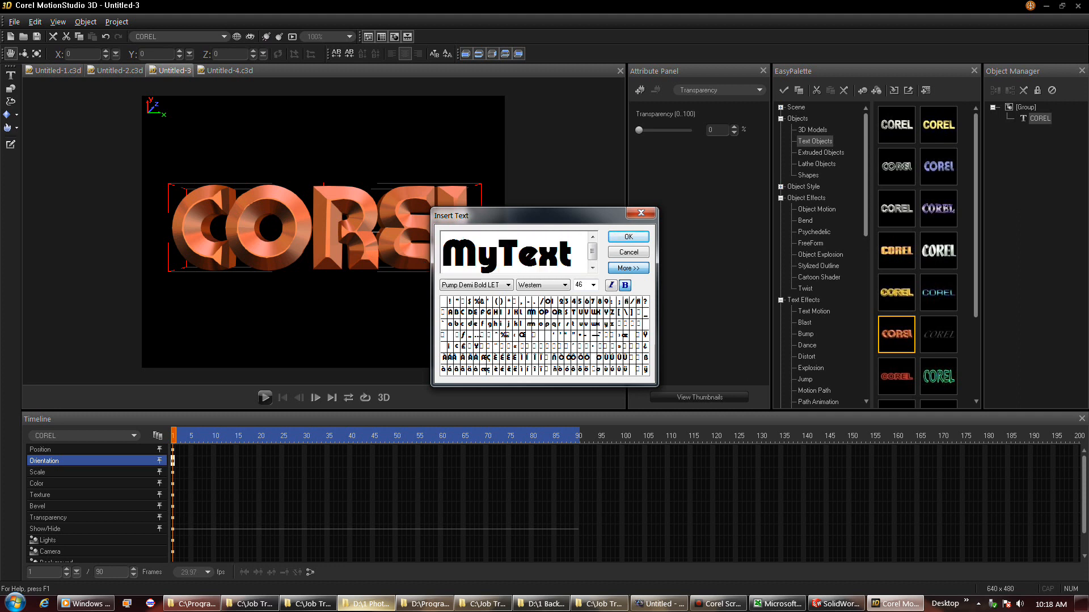
pyautogui.moveTo(578, 254); pyautogui.dragTo(491, 297)
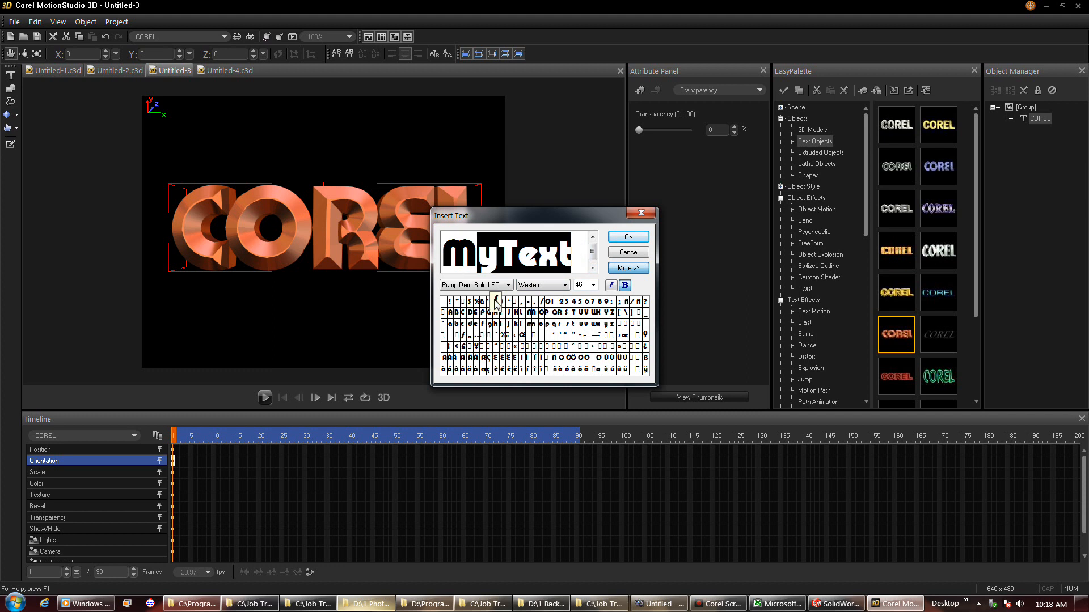
pyautogui.click(629, 239)
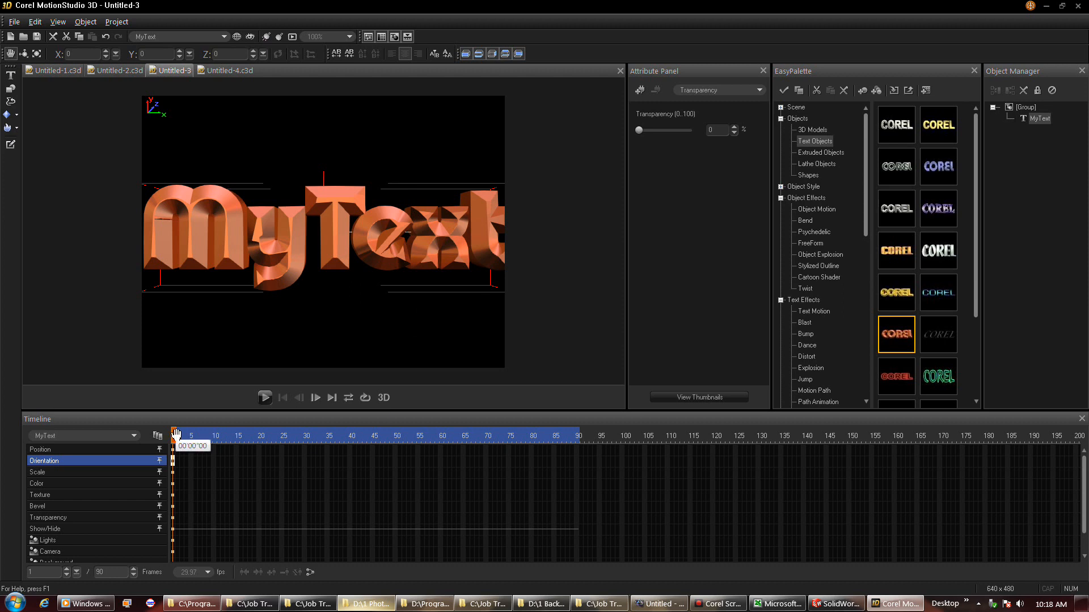
# Step: Scale MyText down to 28 on X, Y and Z at frame 90
pyautogui.moveTo(175, 435); pyautogui.dragTo(578, 430)
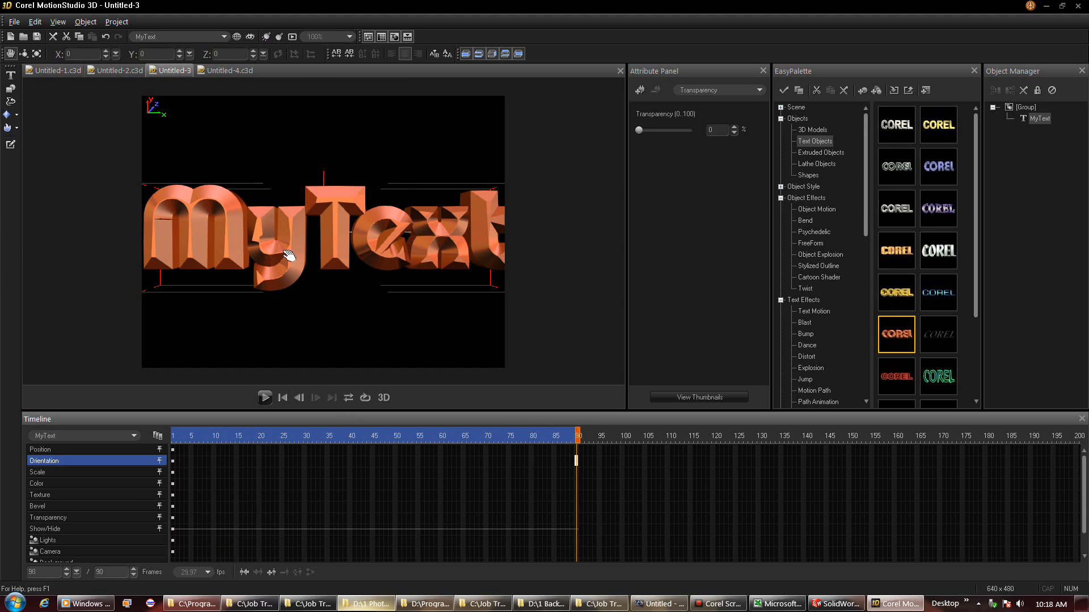
pyautogui.click(35, 57)
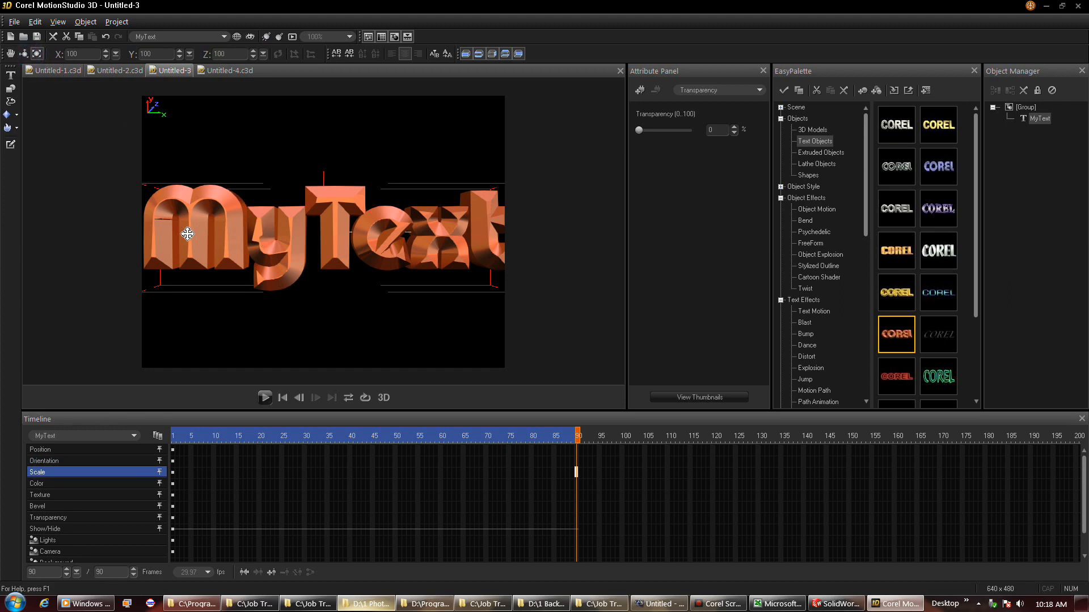
pyautogui.moveTo(176, 234); pyautogui.dragTo(55, 82)
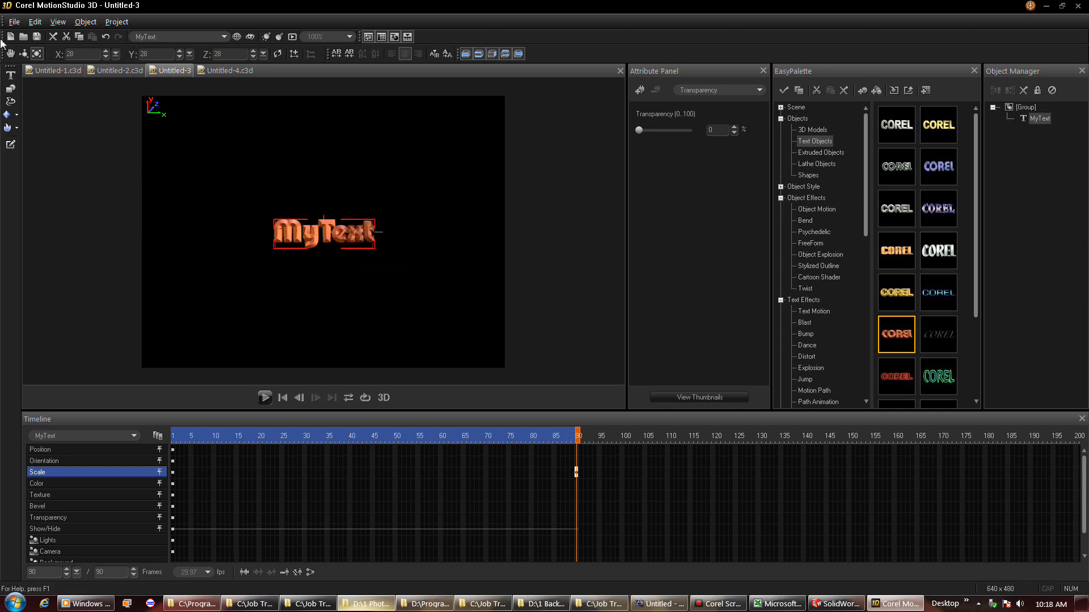
# Step: Move MyText up and to the right at frame 90 and rotate it to X 147, Y 6, Z 0
pyautogui.click(11, 54)
pyautogui.moveTo(297, 227); pyautogui.dragTo(386, 254)
pyautogui.click(24, 54)
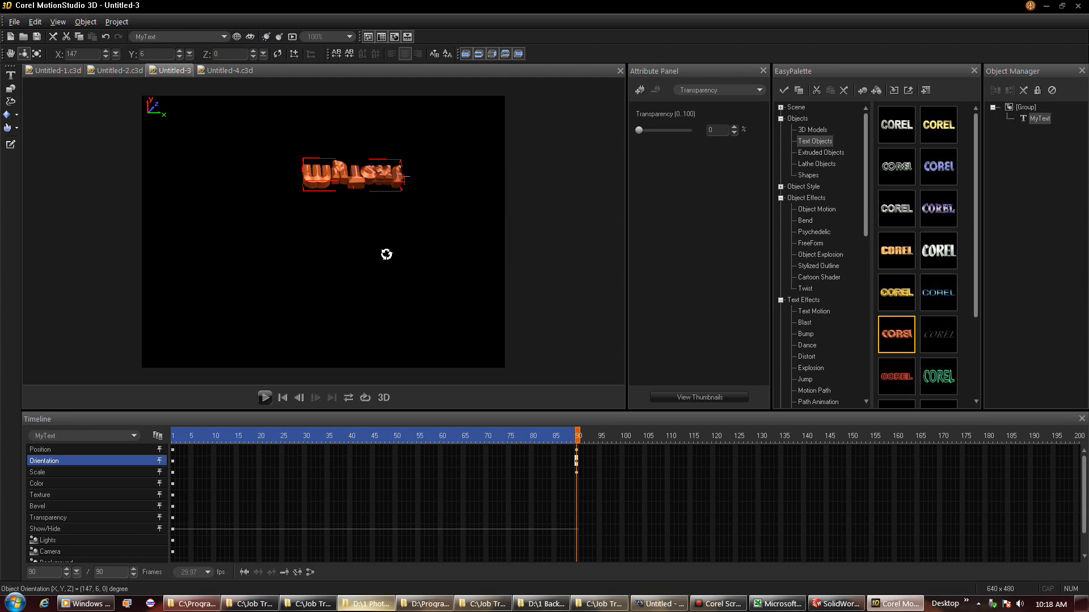
# Step: Play the text animation from the first frame and check the pose at frame 68
pyautogui.click(282, 397)
pyautogui.click(264, 397)
pyautogui.click(478, 460)
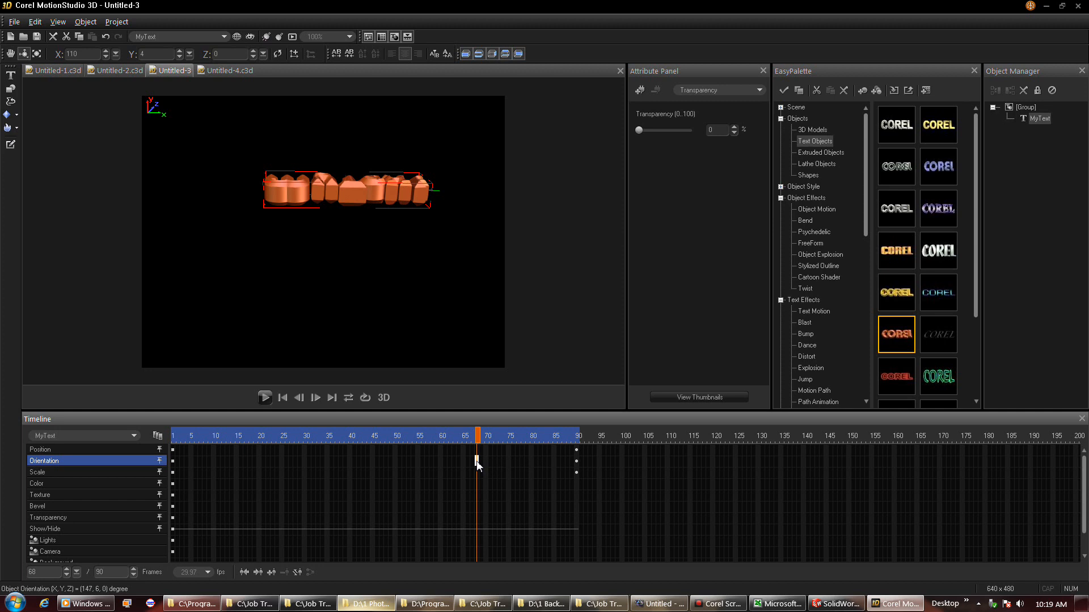
# Step: Apply the purplish-brown Stone material from the Material Gallery to MyText at frame 49
pyautogui.click(477, 436)
pyautogui.moveTo(475, 438); pyautogui.dragTo(391, 448)
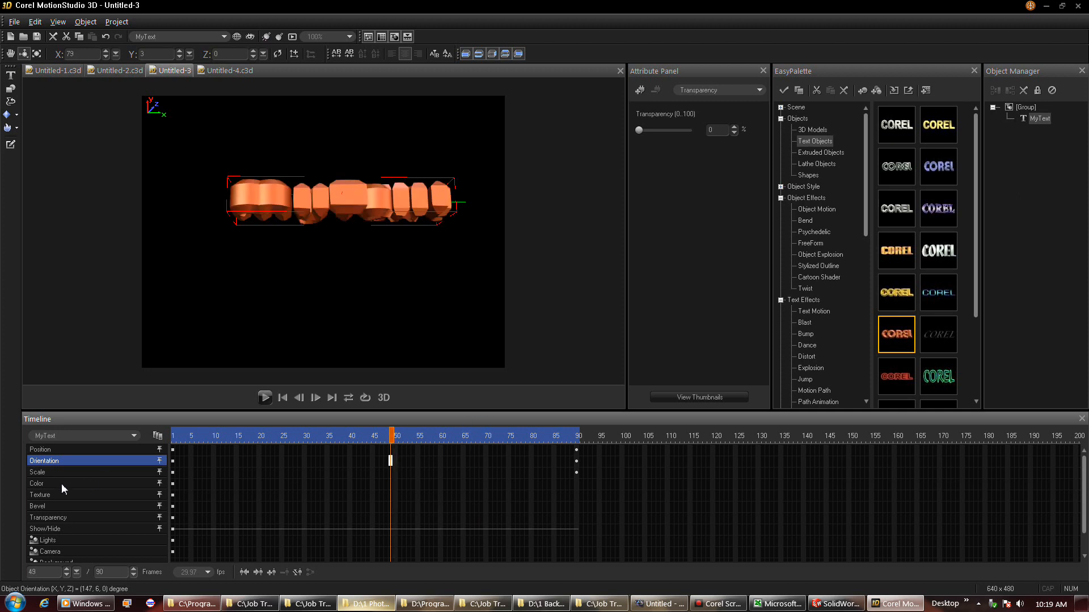
pyautogui.click(389, 494)
pyautogui.click(389, 497)
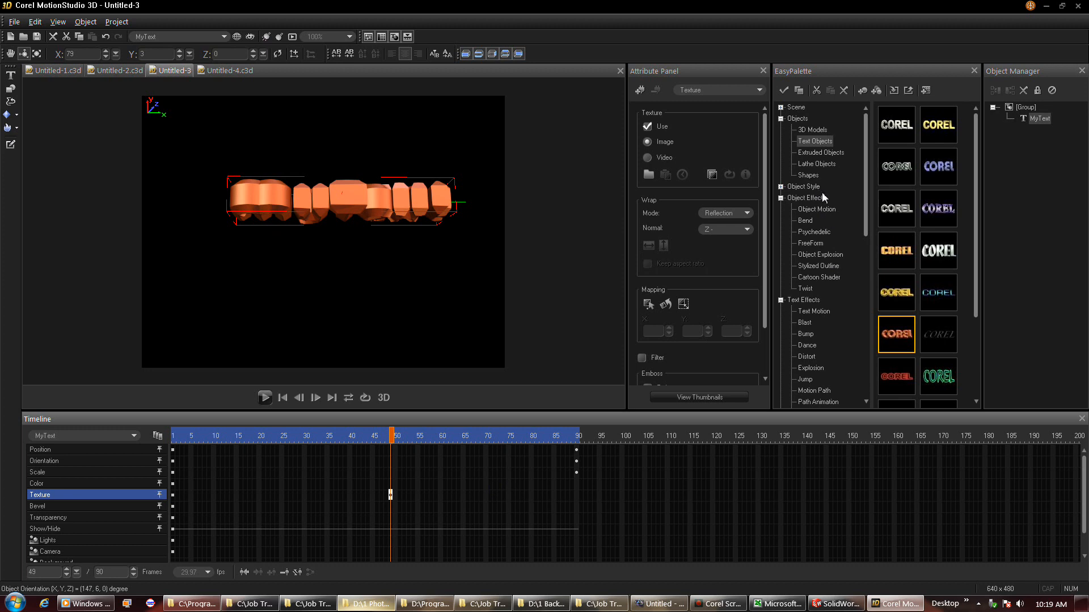
pyautogui.click(781, 186)
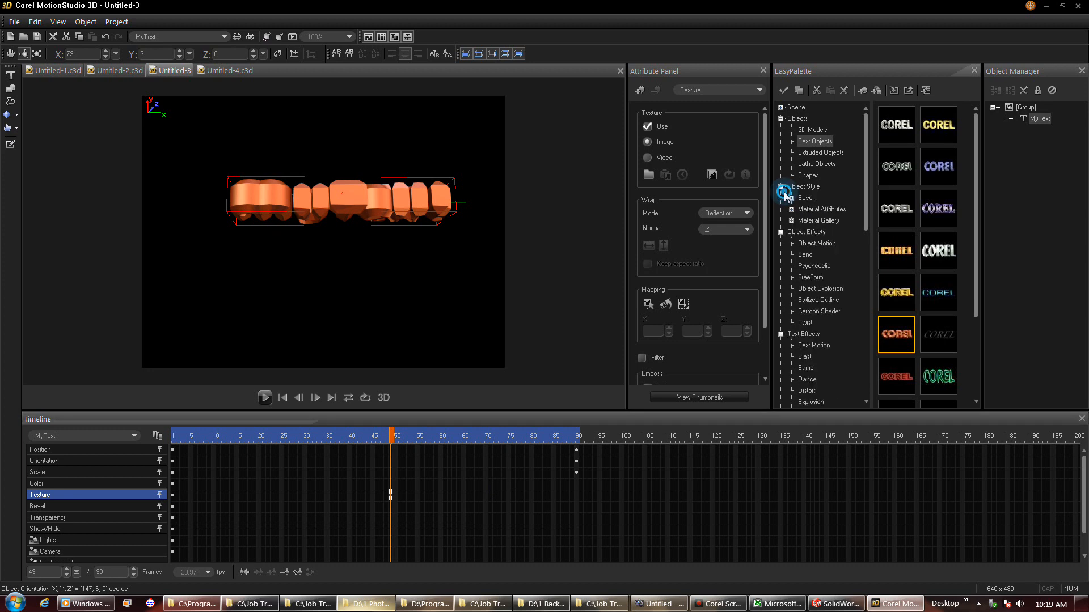
pyautogui.click(806, 220)
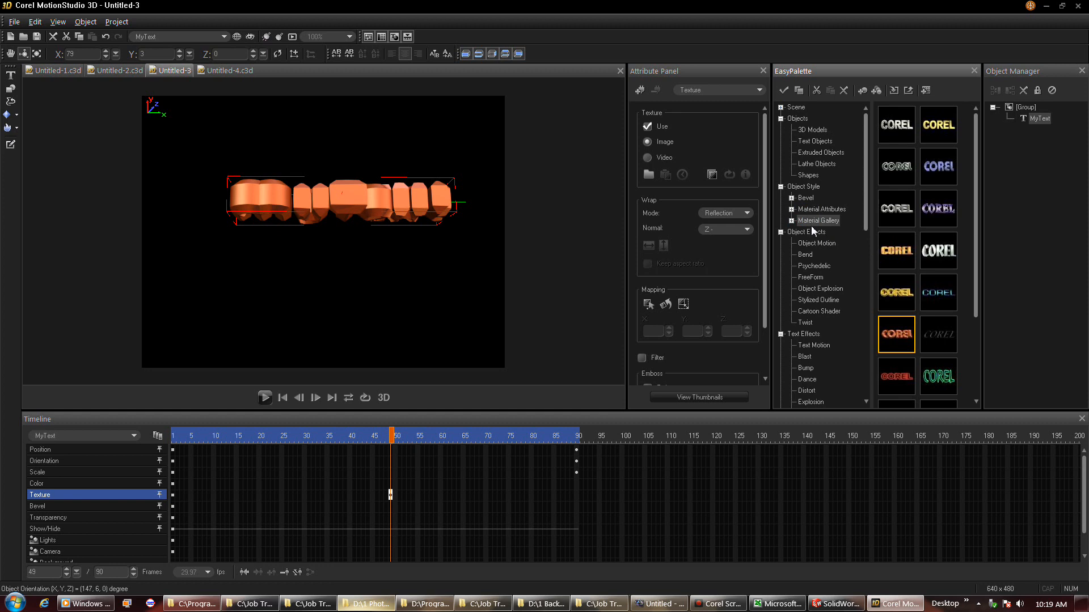
pyautogui.doubleClick(808, 221)
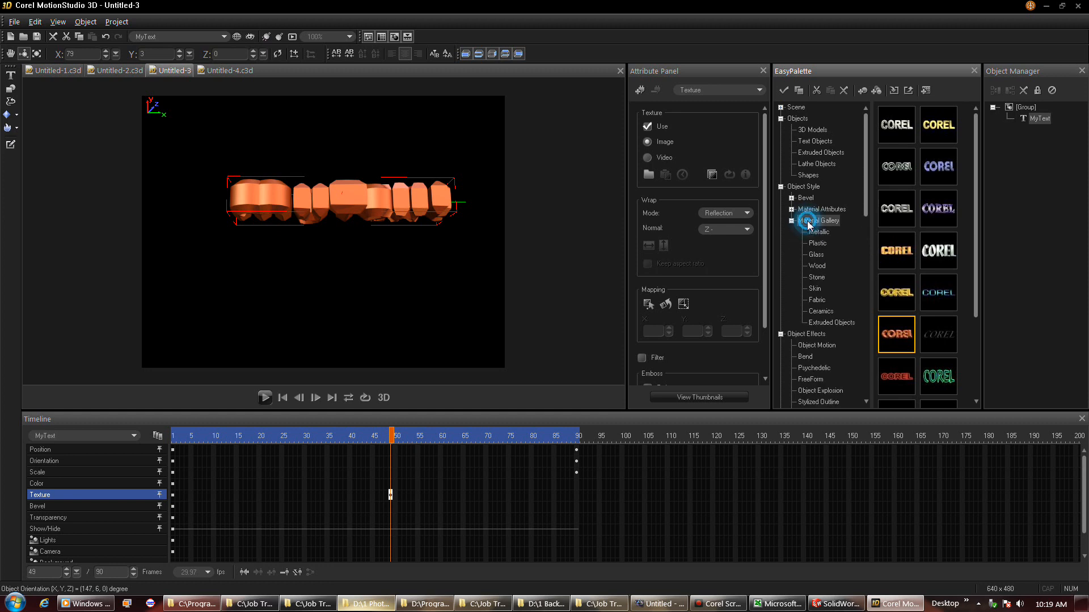
pyautogui.click(819, 255)
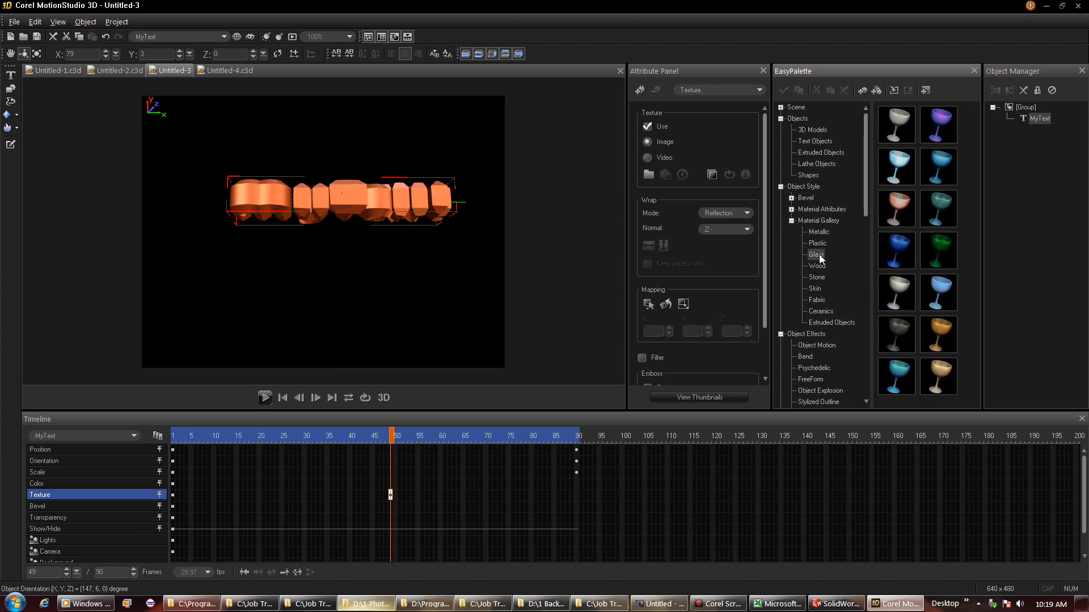
pyautogui.click(817, 278)
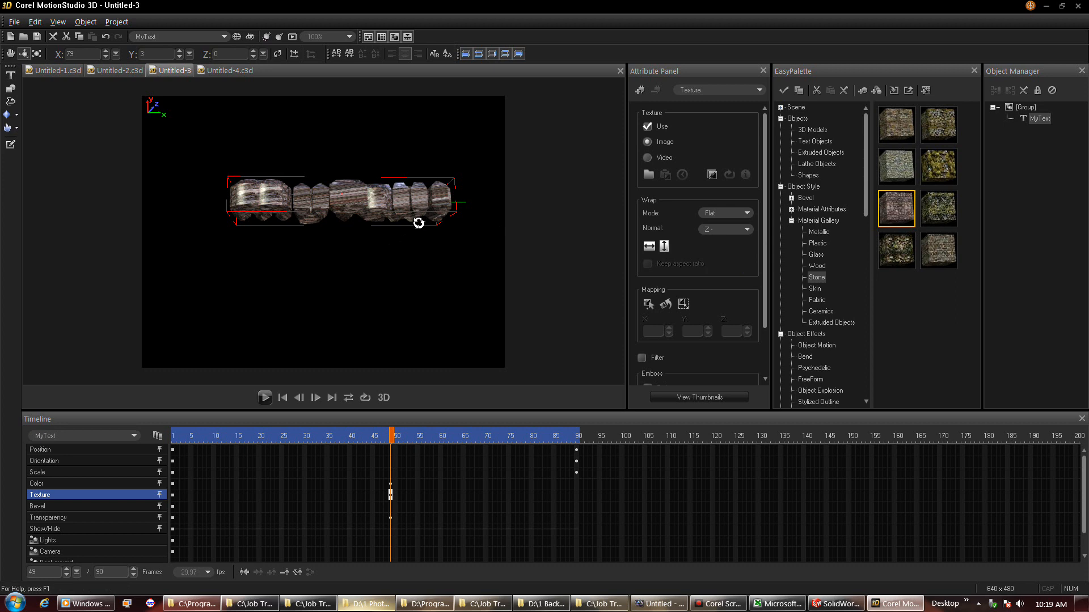
# Step: Resize the stone texture on MyText to X 50 and Y 50 at frame 49
pyautogui.moveTo(764, 257); pyautogui.dragTo(761, 329)
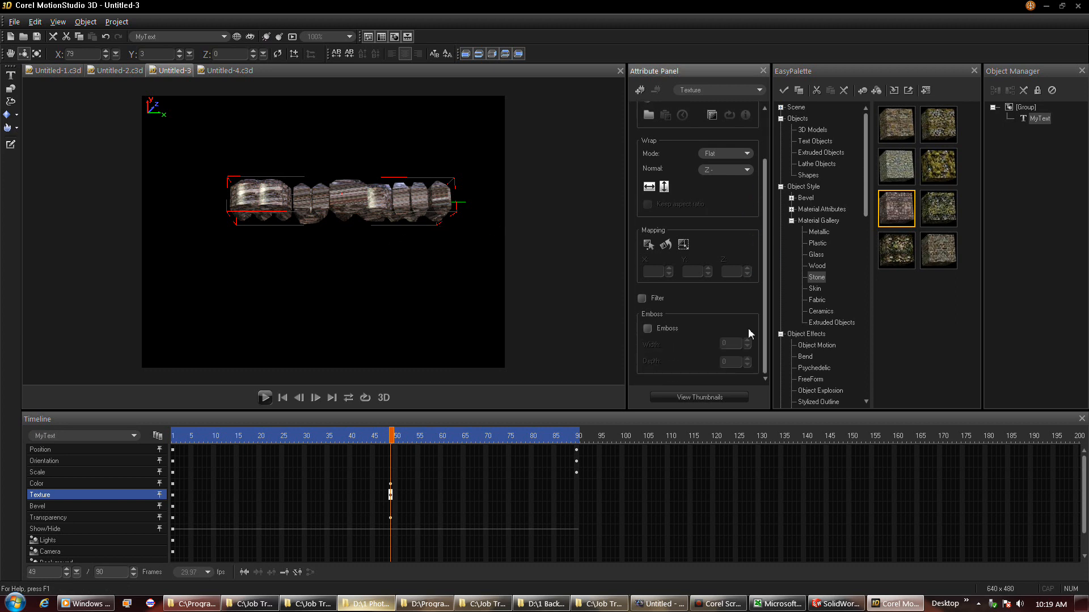
pyautogui.click(648, 247)
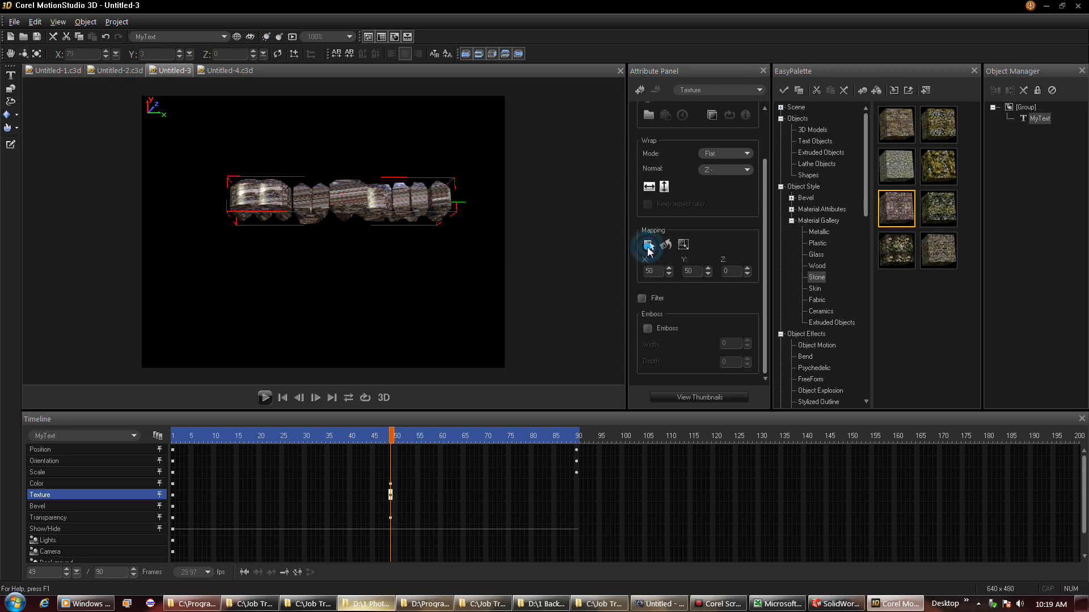
pyautogui.click(682, 245)
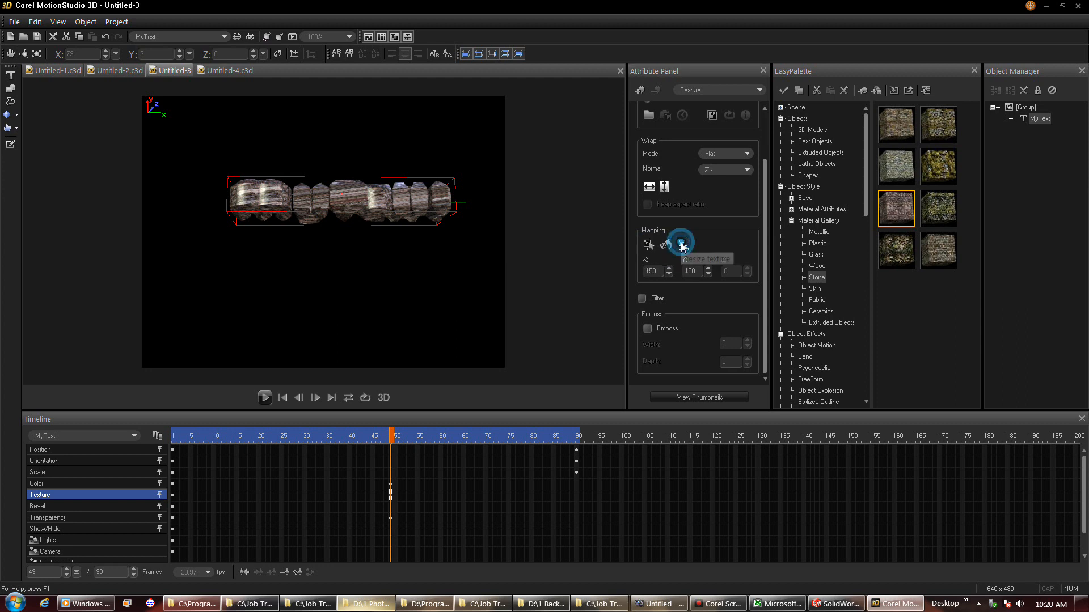
pyautogui.click(668, 274)
pyautogui.click(669, 274)
pyautogui.click(669, 274)
pyautogui.click(669, 274)
pyautogui.click(669, 274)
pyautogui.doubleClick(661, 271)
pyautogui.write('50')
pyautogui.doubleClick(688, 272)
pyautogui.write('50')
pyautogui.press('Return')
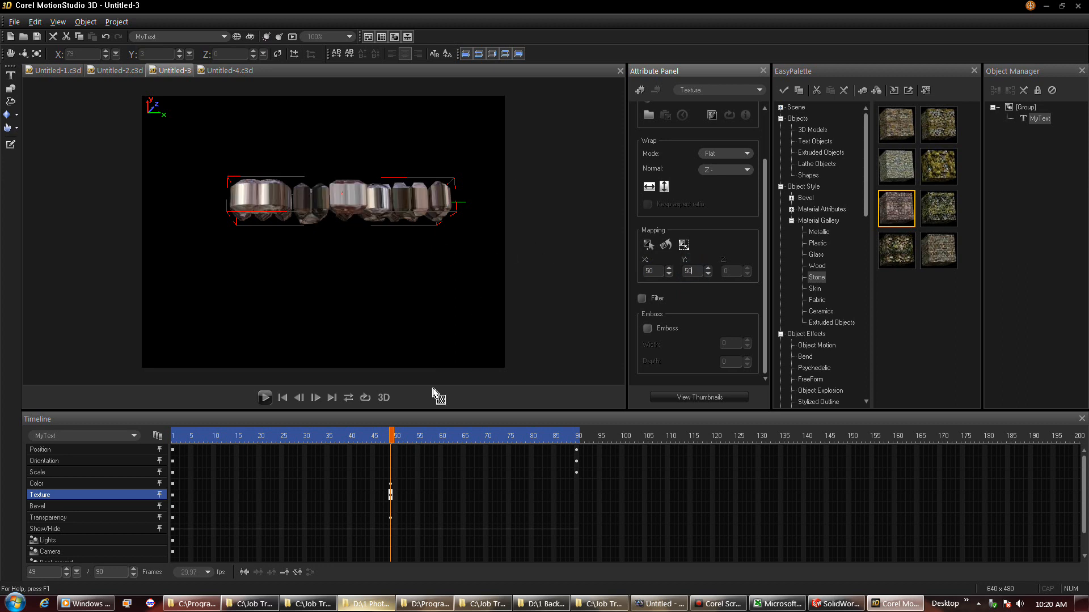
# Step: Play the textured animation through and step from frame 1 to frame 34 to examine the texture change
pyautogui.click(277, 398)
pyautogui.click(269, 397)
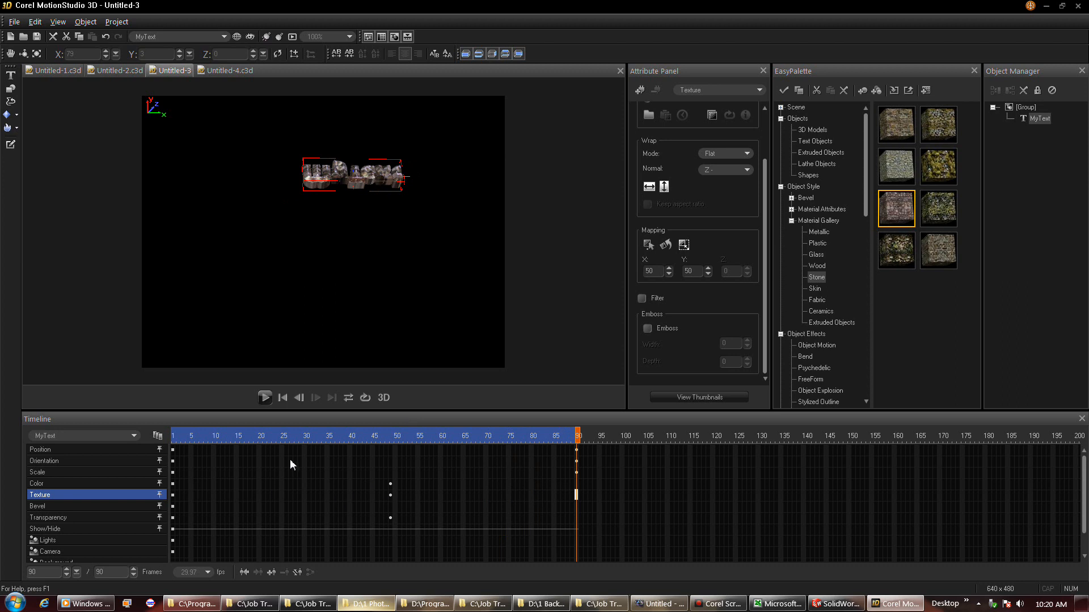
pyautogui.moveTo(275, 437); pyautogui.dragTo(182, 436)
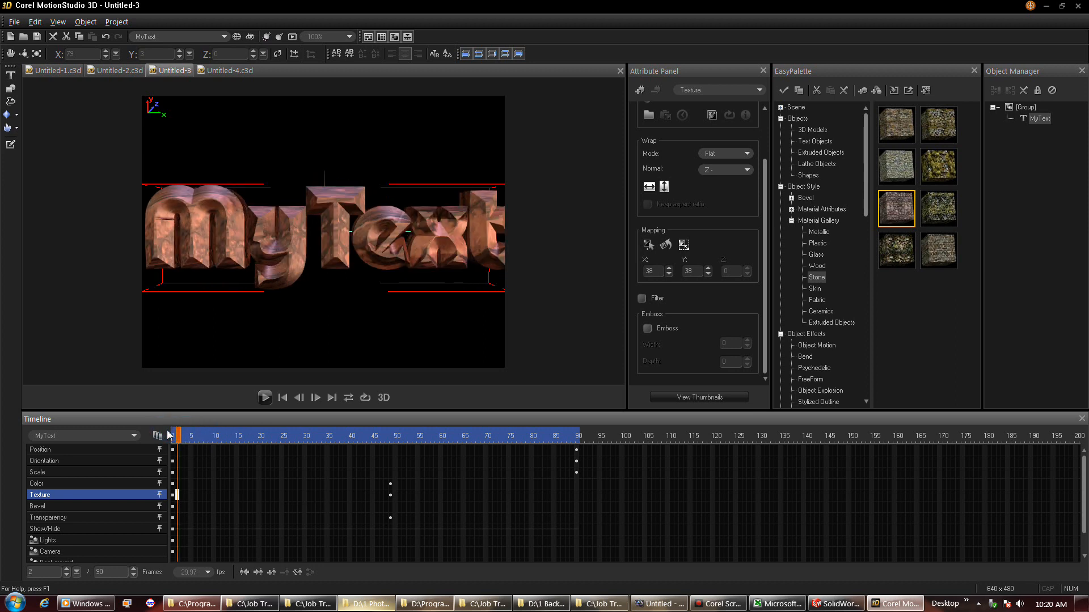
pyautogui.click(172, 437)
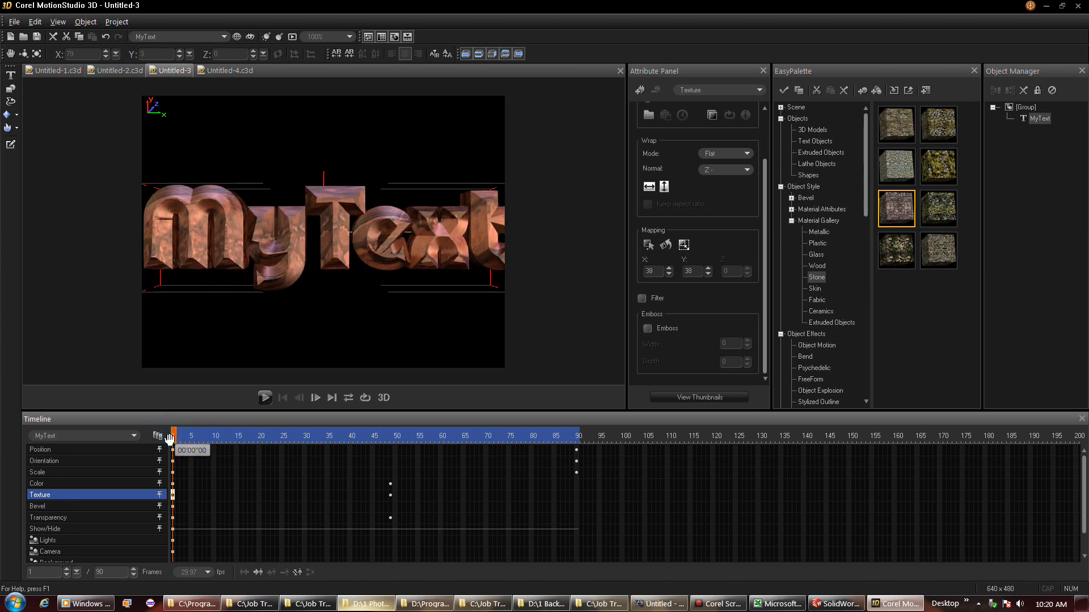
pyautogui.click(244, 437)
pyautogui.click(268, 438)
pyautogui.click(297, 442)
pyautogui.click(324, 442)
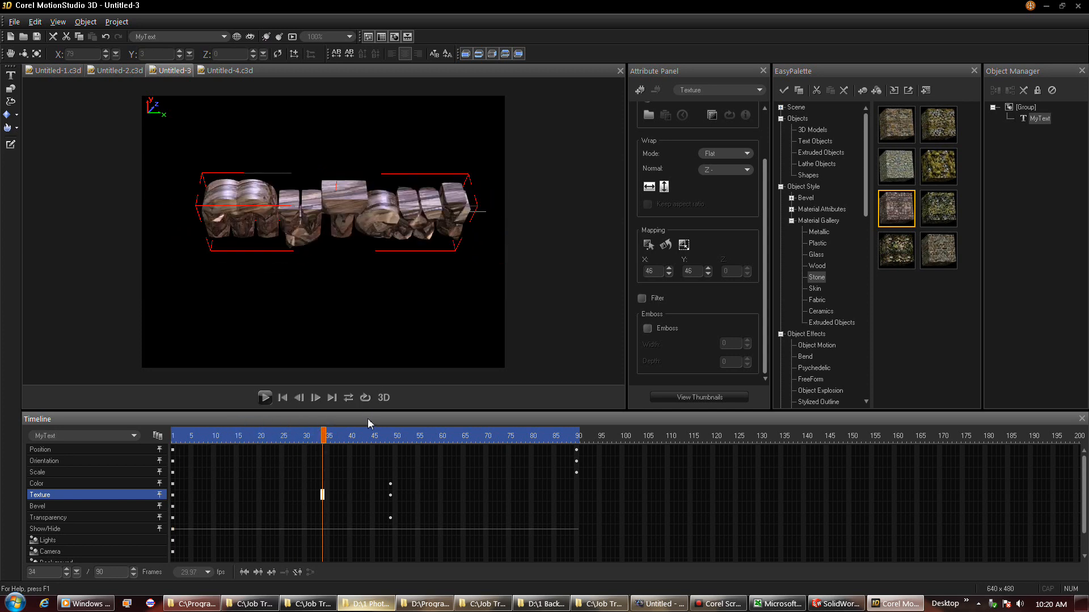
# Step: Add a Bevel keyframe for MyText at frame 79
pyautogui.click(719, 88)
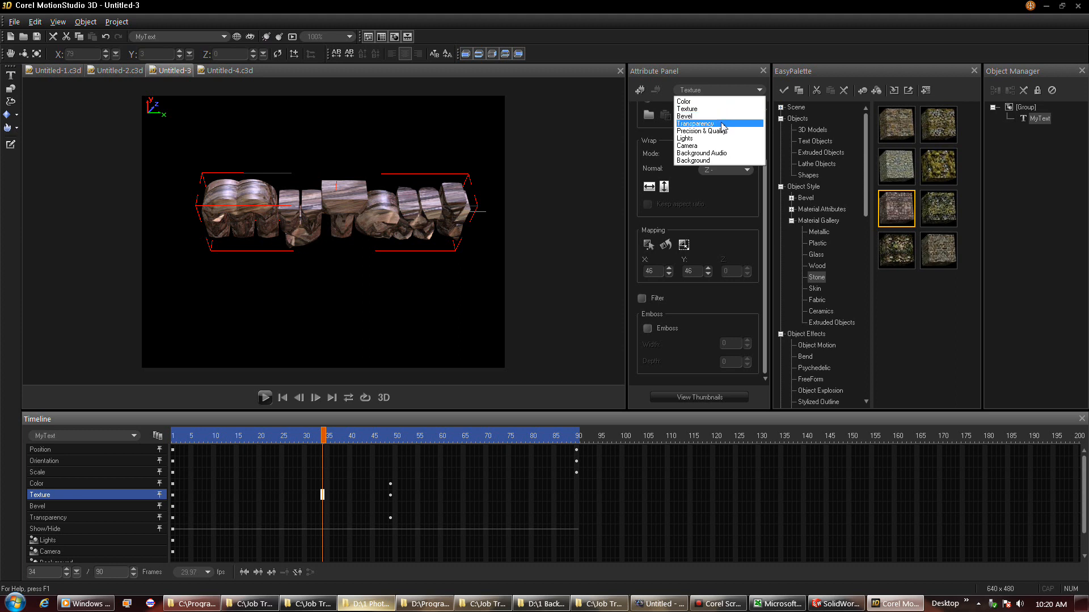
pyautogui.click(538, 437)
pyautogui.click(538, 437)
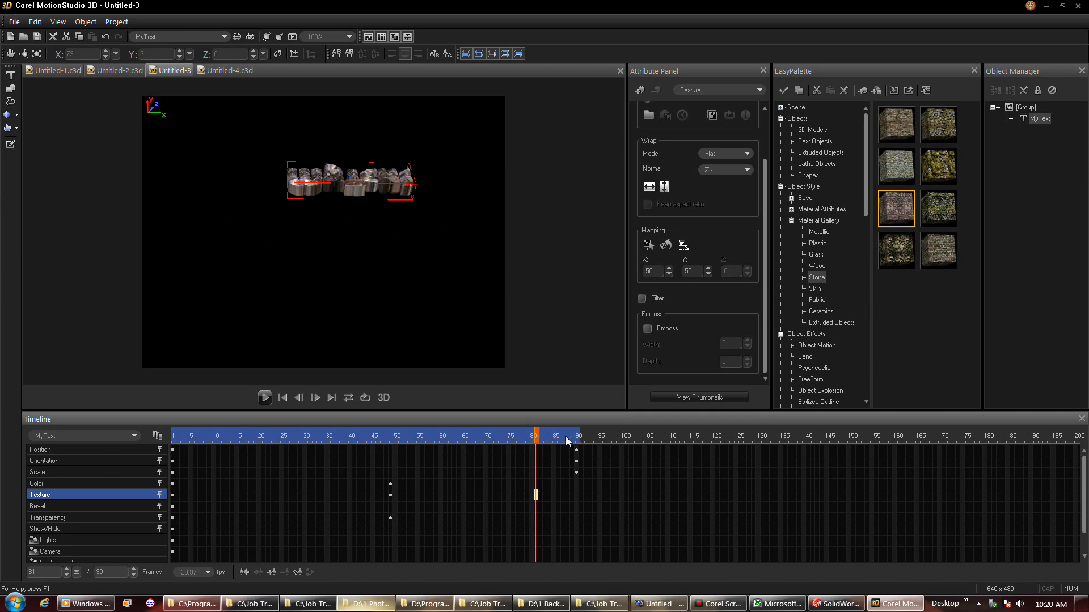
pyautogui.click(527, 437)
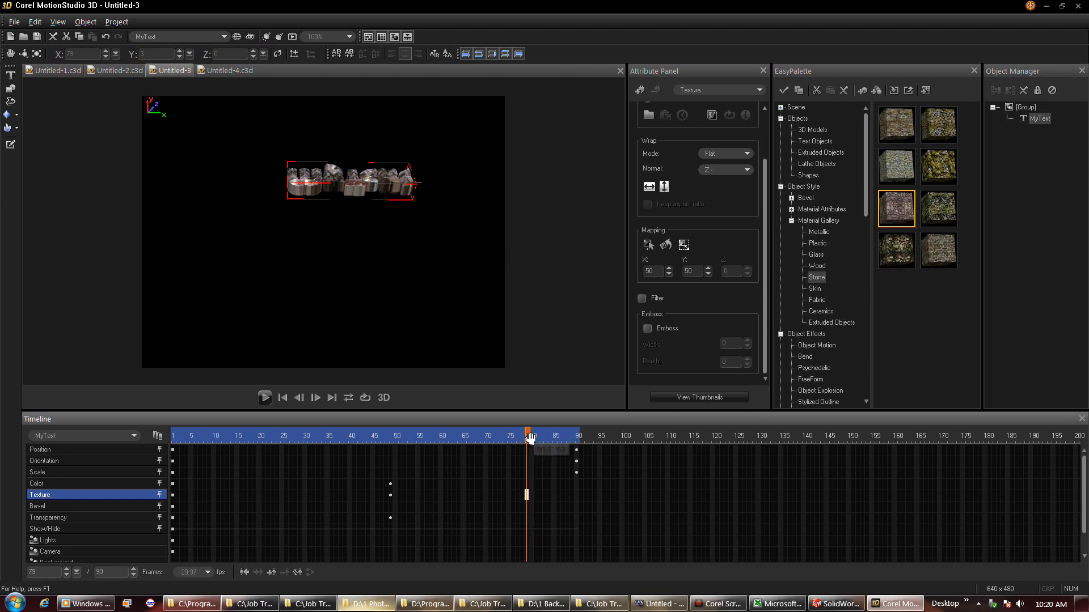
pyautogui.click(524, 508)
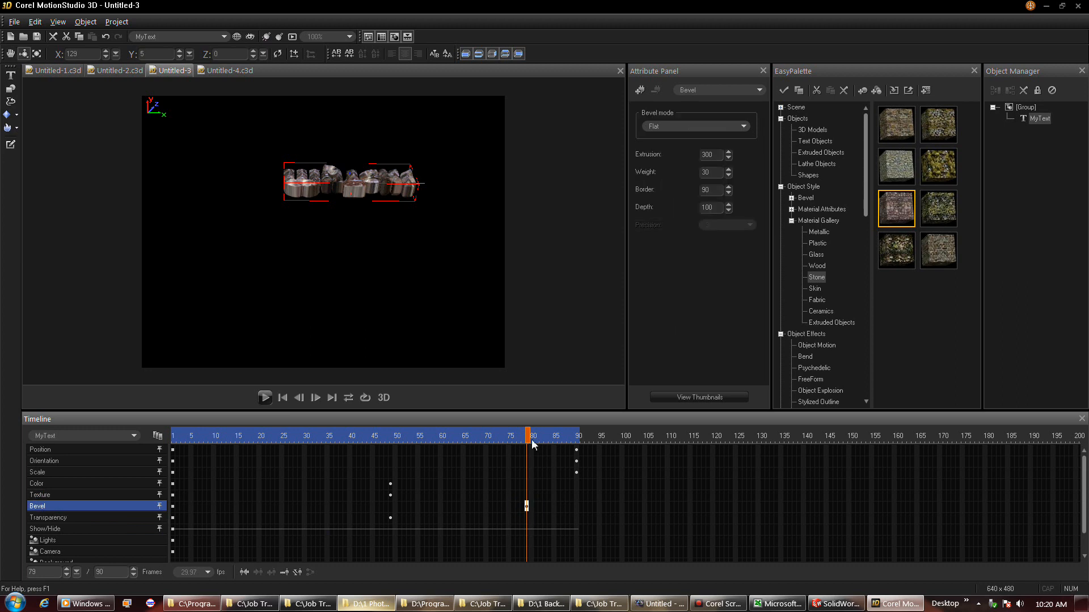
# Step: Set the transparency of MyText to 100% at frame 90 and play the animation
pyautogui.click(577, 437)
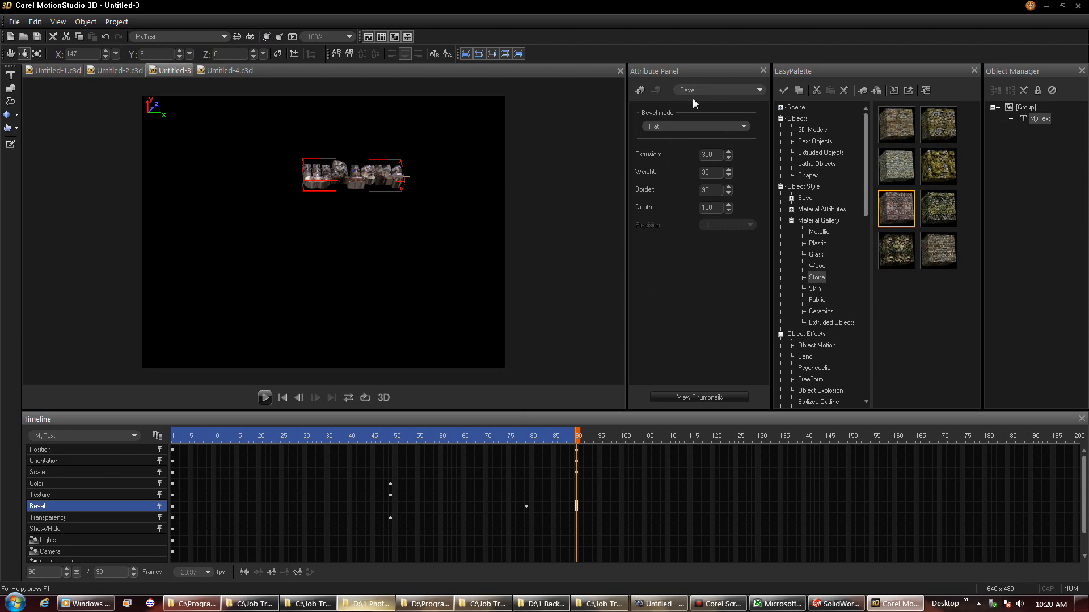
pyautogui.click(711, 90)
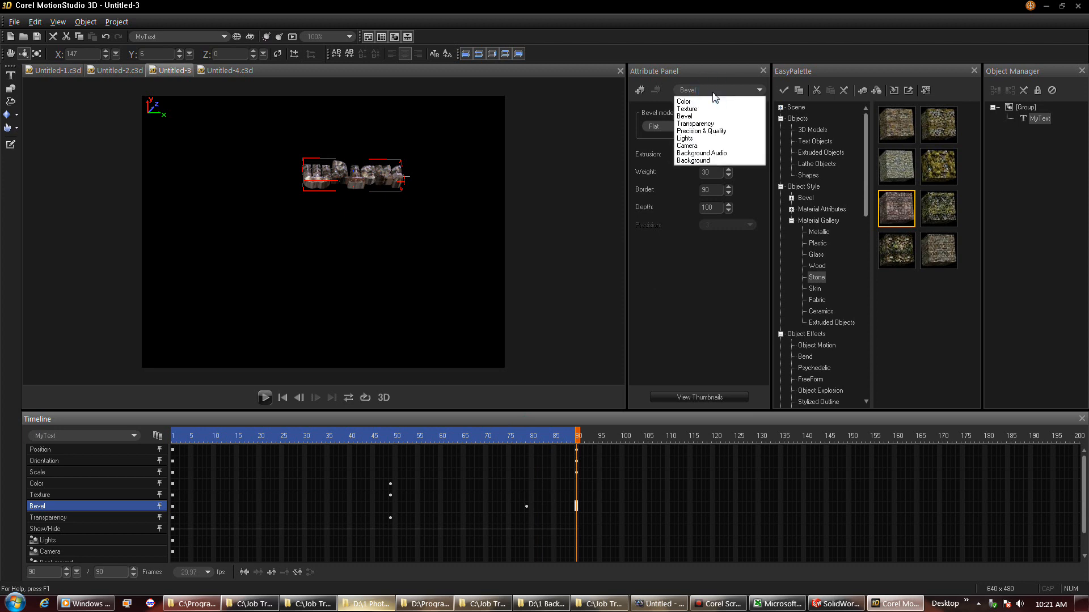
pyautogui.click(695, 123)
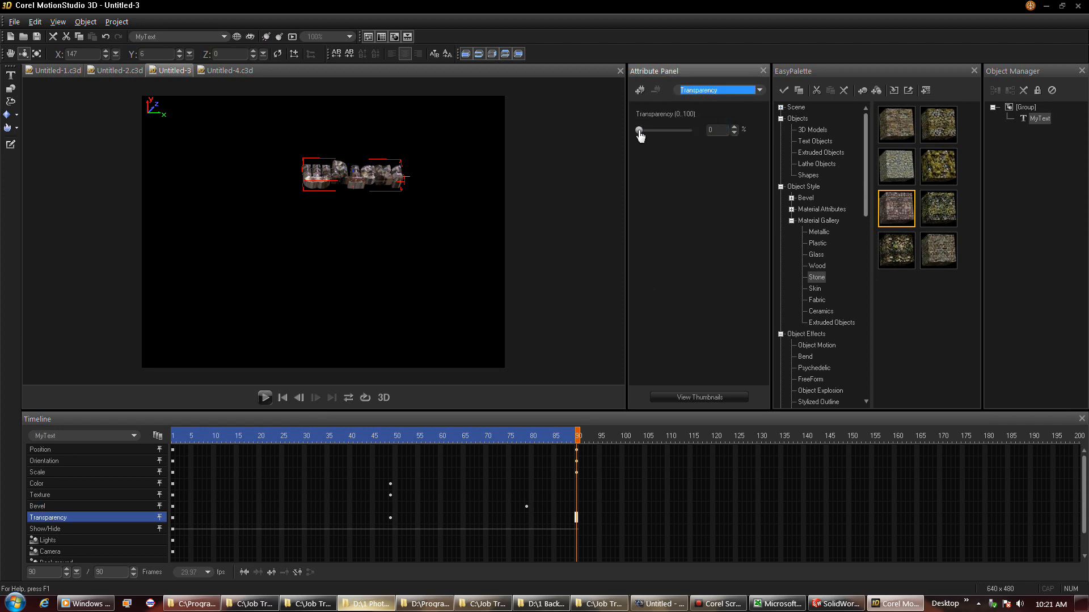
pyautogui.moveTo(638, 133); pyautogui.dragTo(692, 132)
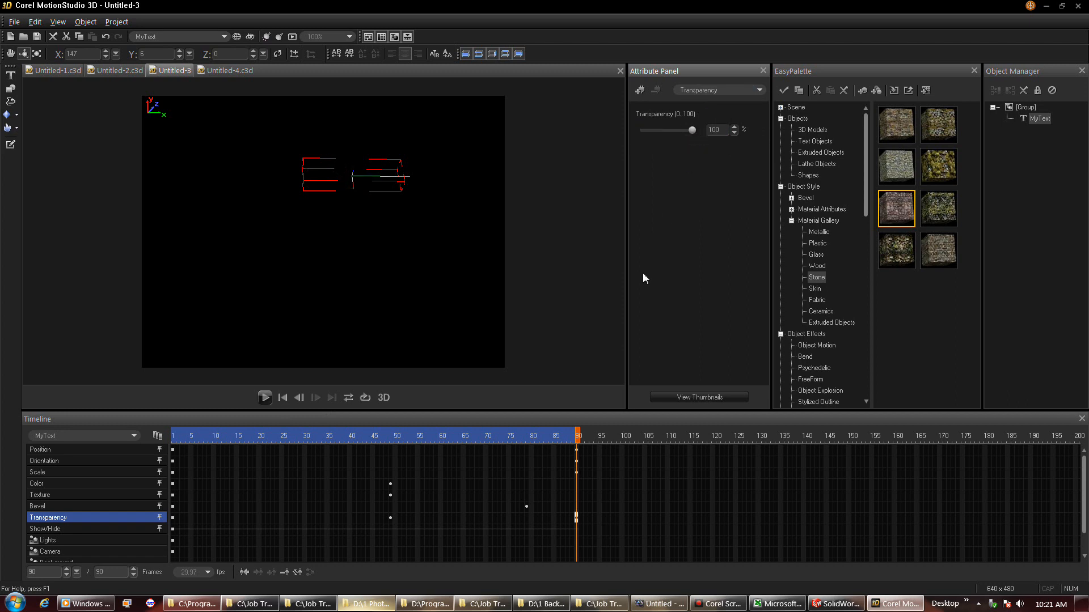
pyautogui.click(264, 397)
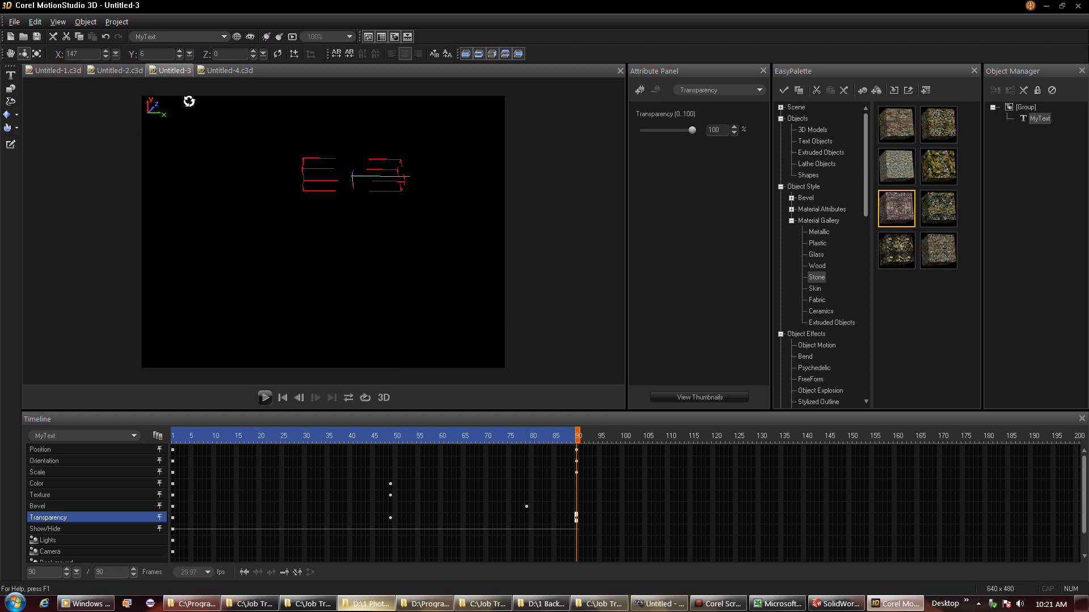
# Step: Look through the file saving and export commands and scrub the animation back to frame 15
pyautogui.click(16, 23)
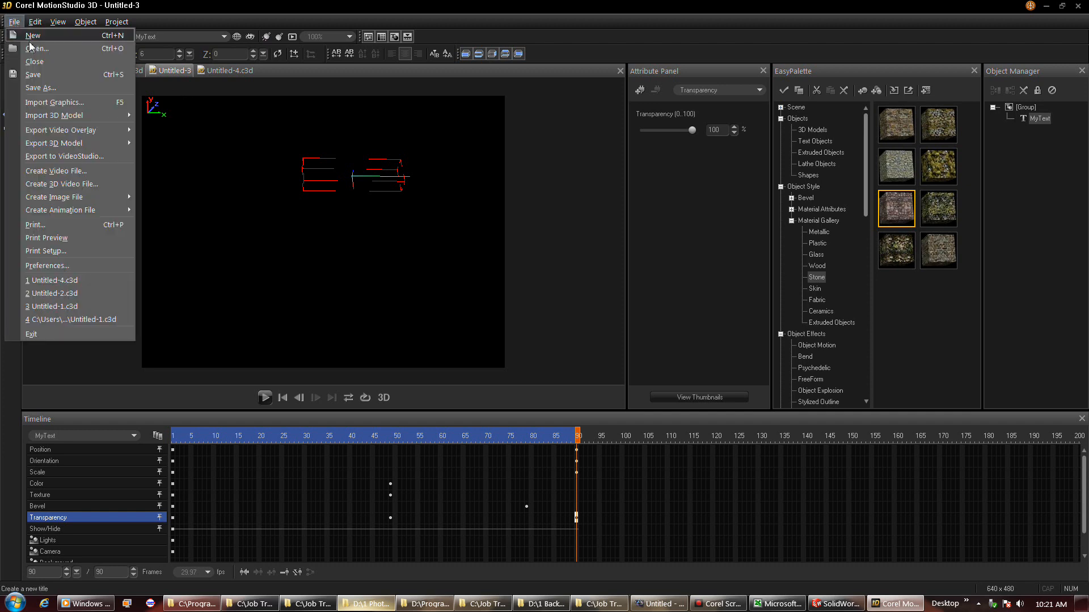
pyautogui.click(45, 77)
pyautogui.click(518, 108)
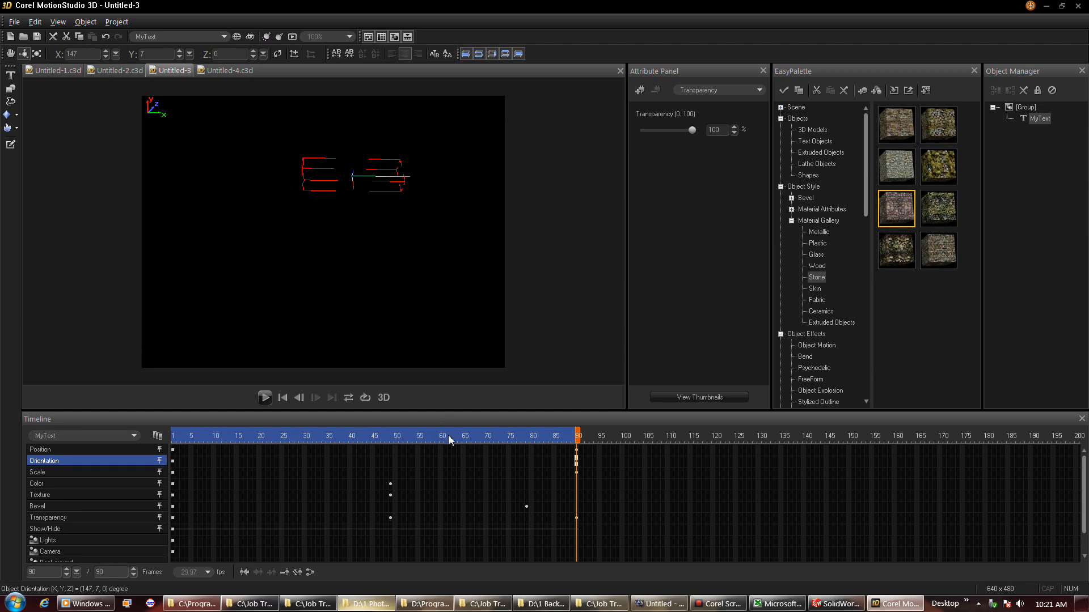
pyautogui.moveTo(334, 439); pyautogui.dragTo(237, 439)
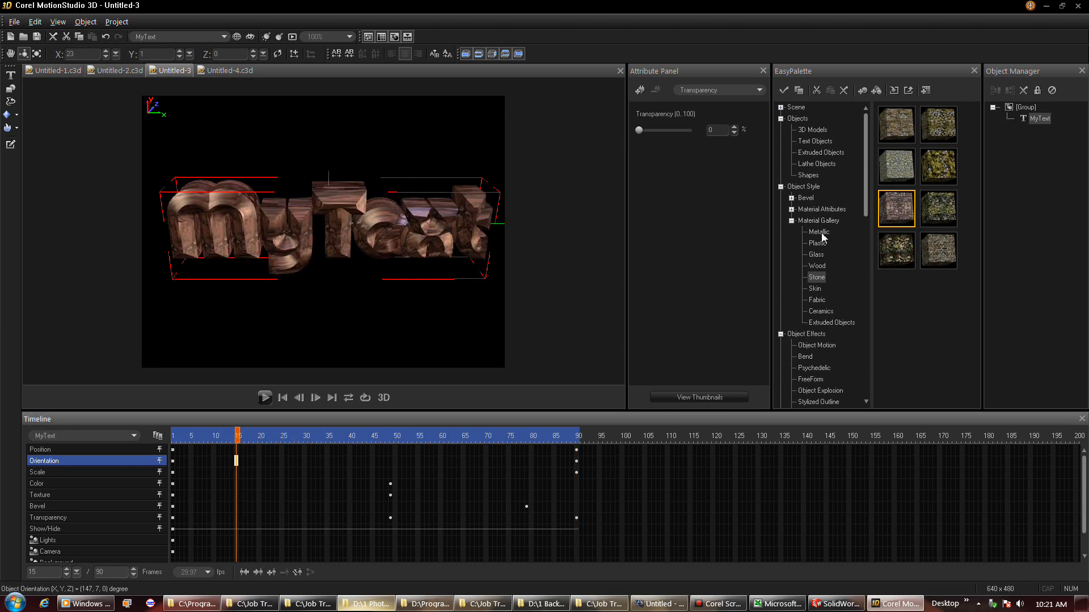
# Step: Start a new lathe object and draw a wide ellipse as its profile, left of the vertical axis near the top
pyautogui.click(8, 107)
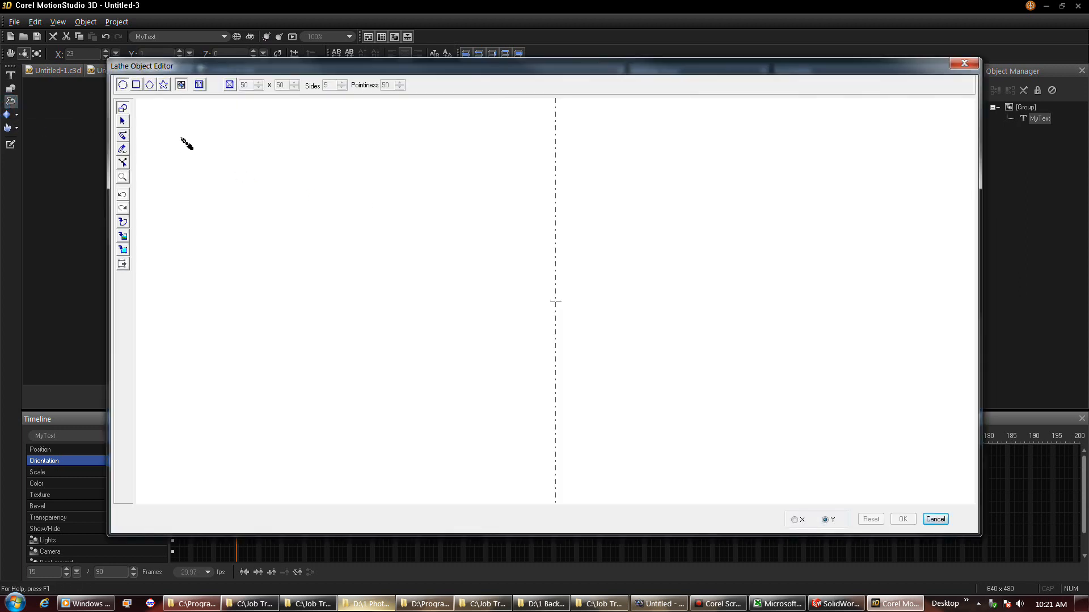
pyautogui.moveTo(202, 160); pyautogui.dragTo(271, 186)
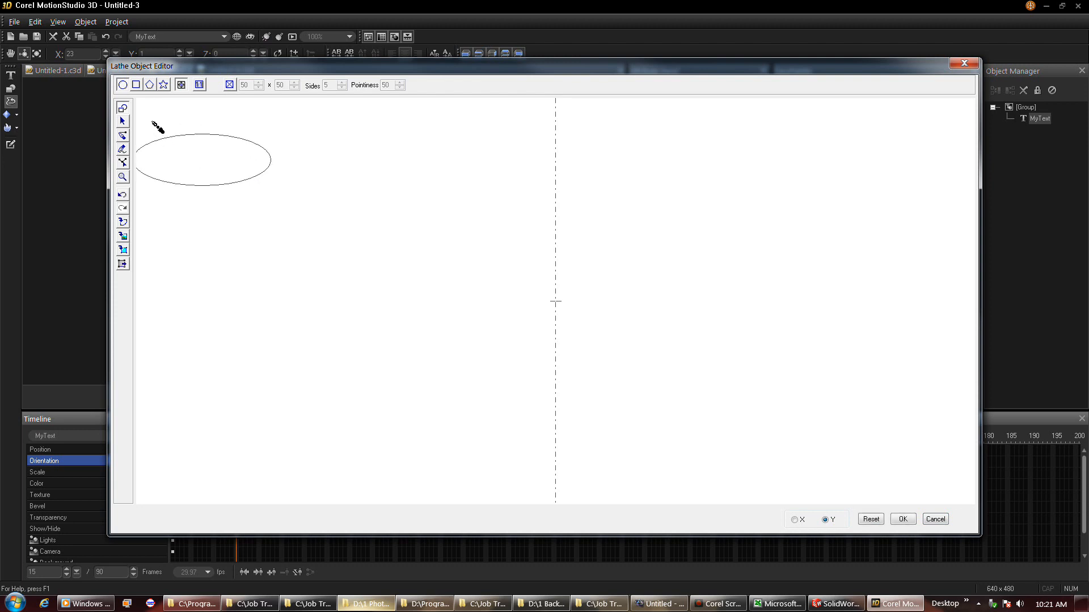
# Step: Look through the file types available for importing a vector profile and close the file selection without importing
pyautogui.click(199, 85)
pyautogui.click(123, 222)
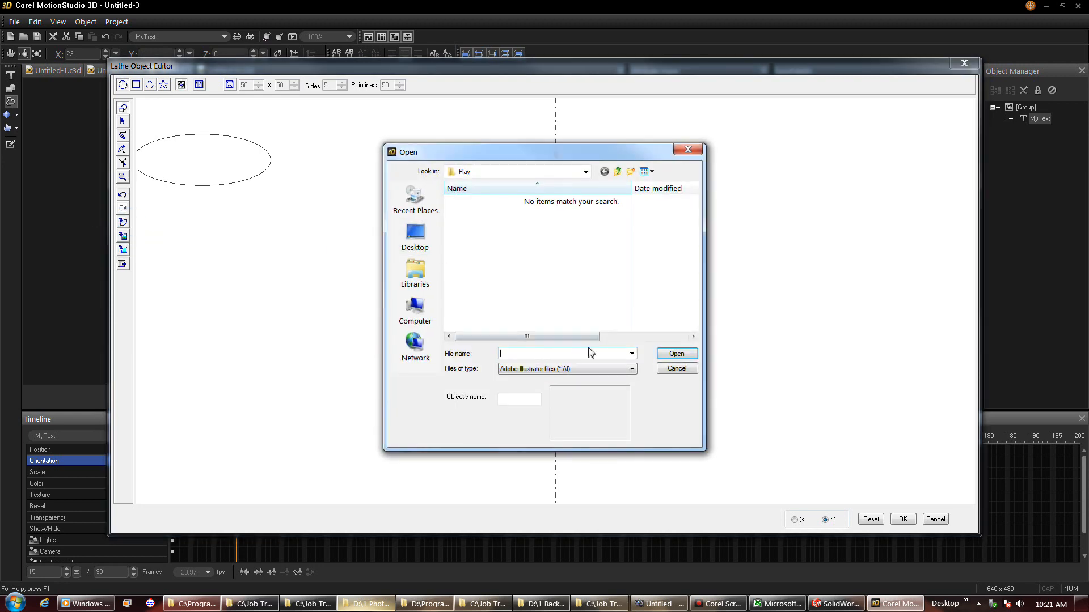
pyautogui.click(603, 370)
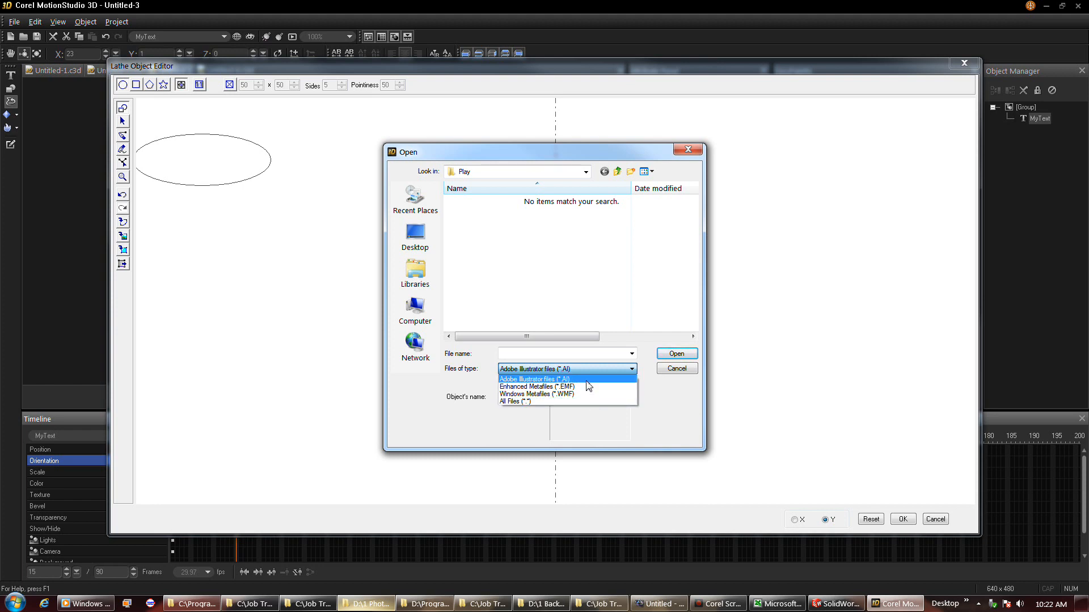
pyautogui.click(664, 371)
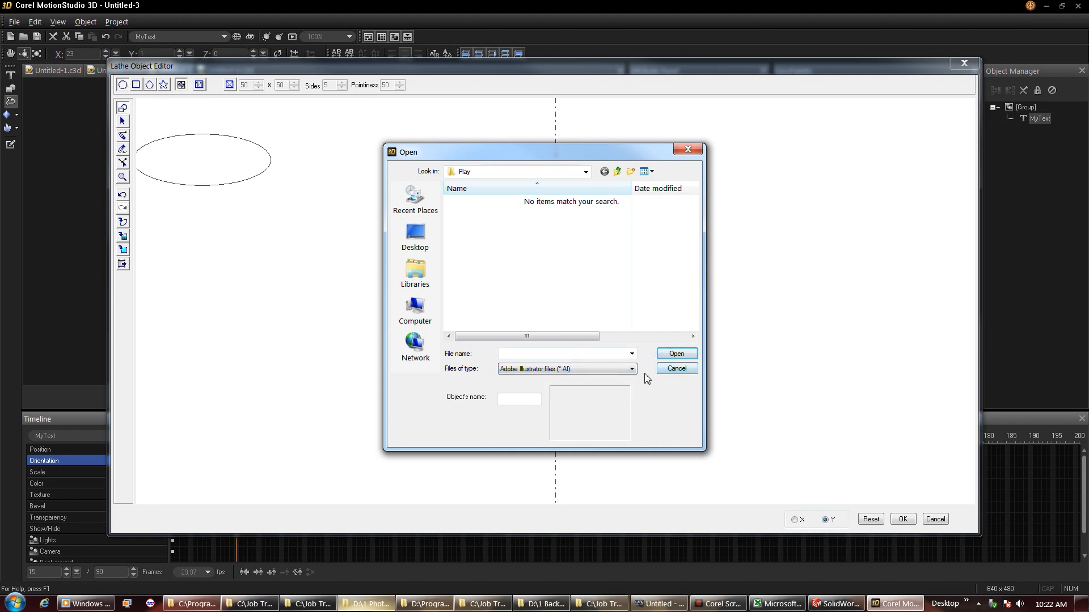
pyautogui.click(693, 370)
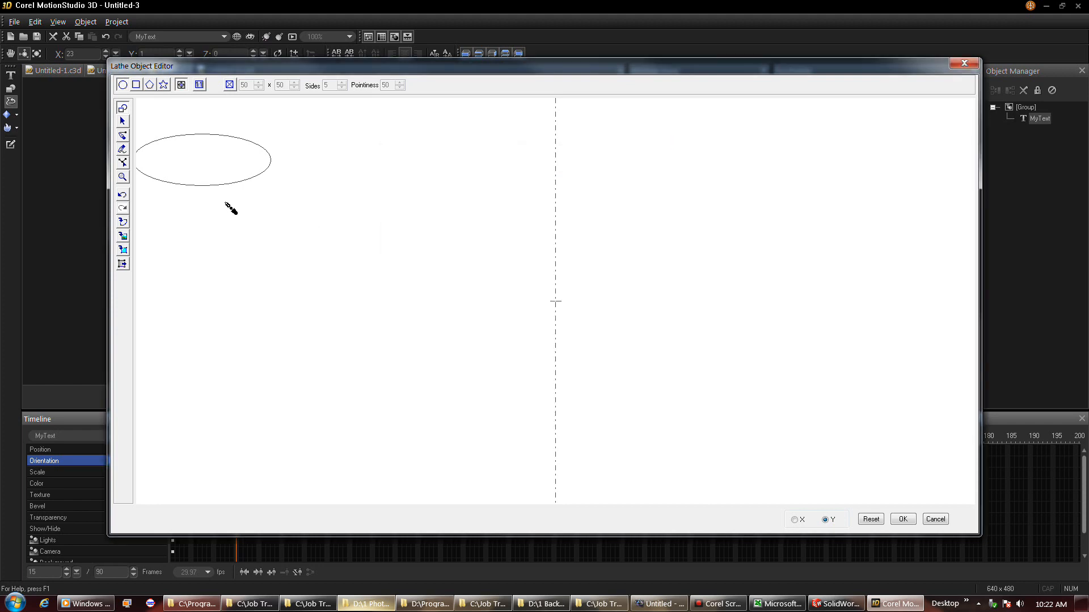
# Step: Draw a smaller ellipse inside the left half of the large ellipse
pyautogui.click(123, 236)
pyautogui.moveTo(166, 155)
pyautogui.mouseDown()
pyautogui.moveTo(214, 165)
pyautogui.moveTo(189, 165)
pyautogui.mouseUp()
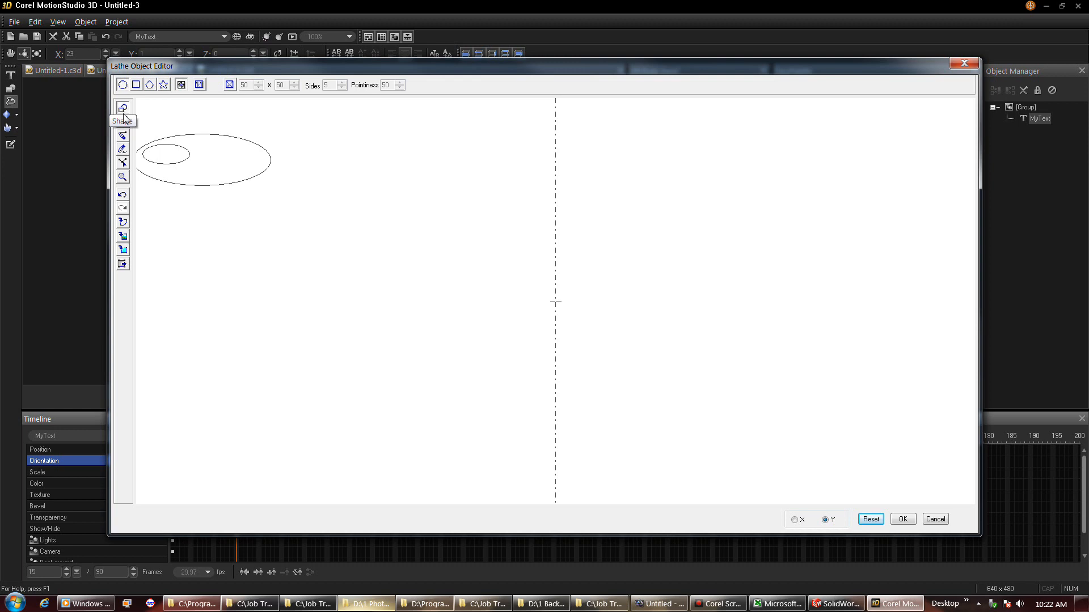
# Step: Draw a freehand curve beside the small ellipse and delete it
pyautogui.click(123, 149)
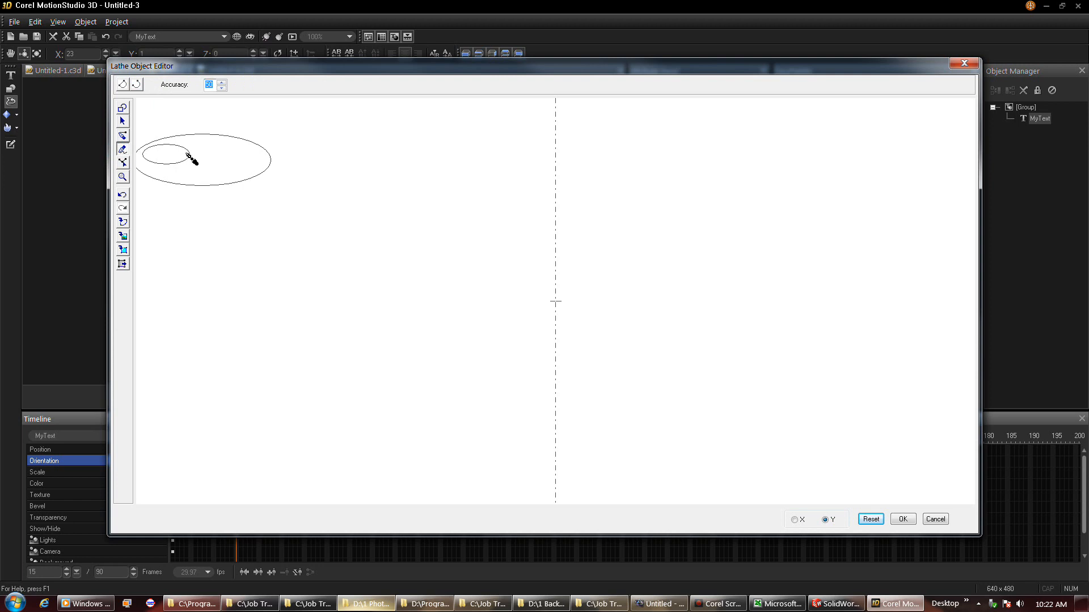
pyautogui.moveTo(190, 156)
pyautogui.mouseDown()
pyautogui.moveTo(218, 175)
pyautogui.moveTo(243, 160)
pyautogui.moveTo(220, 152)
pyautogui.mouseUp()
pyautogui.click(136, 85)
pyautogui.click(123, 120)
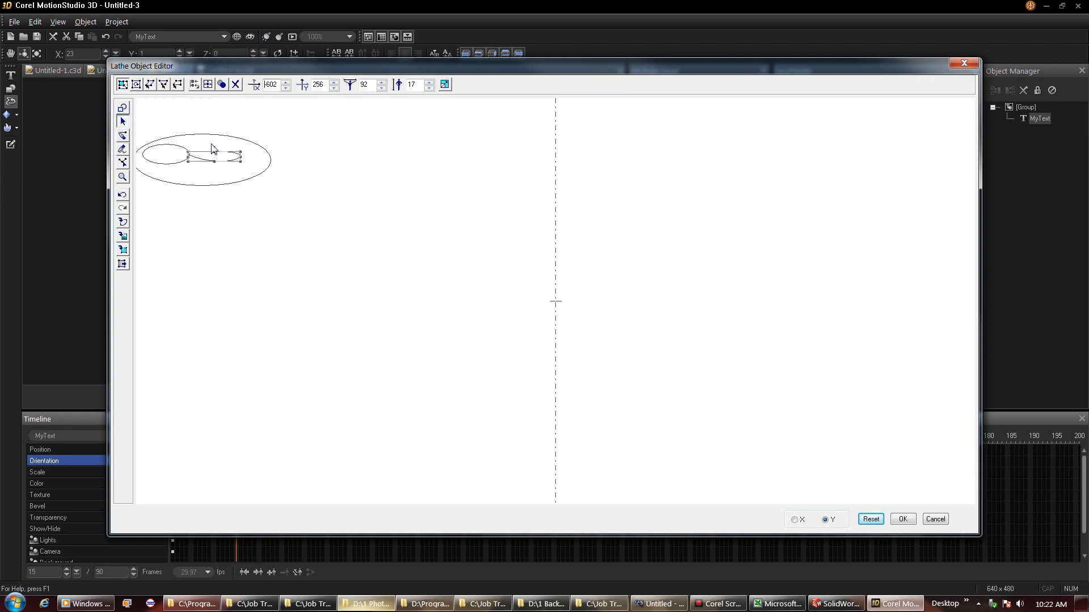
pyautogui.press('Delete')
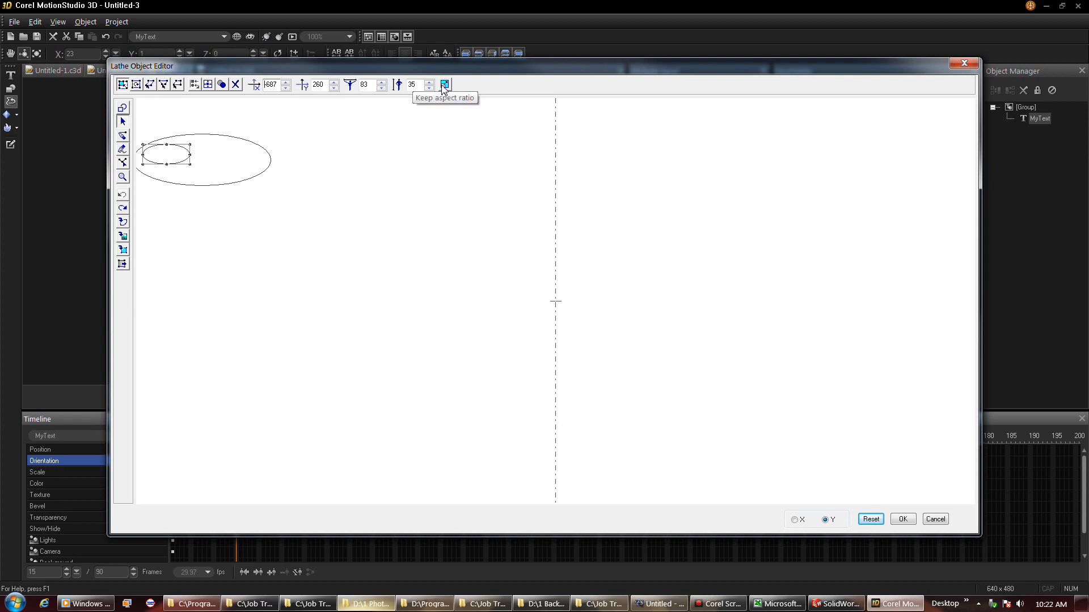
# Step: Preview the lathed ring with automatic rotation and add the finished lathe object to the scene
pyautogui.click(444, 86)
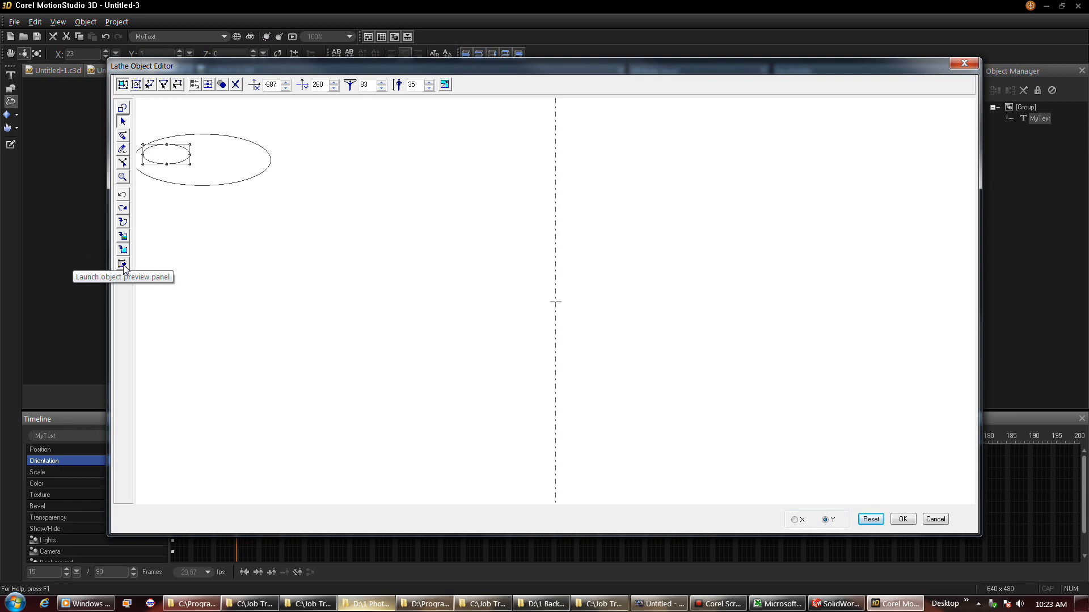
pyautogui.click(123, 264)
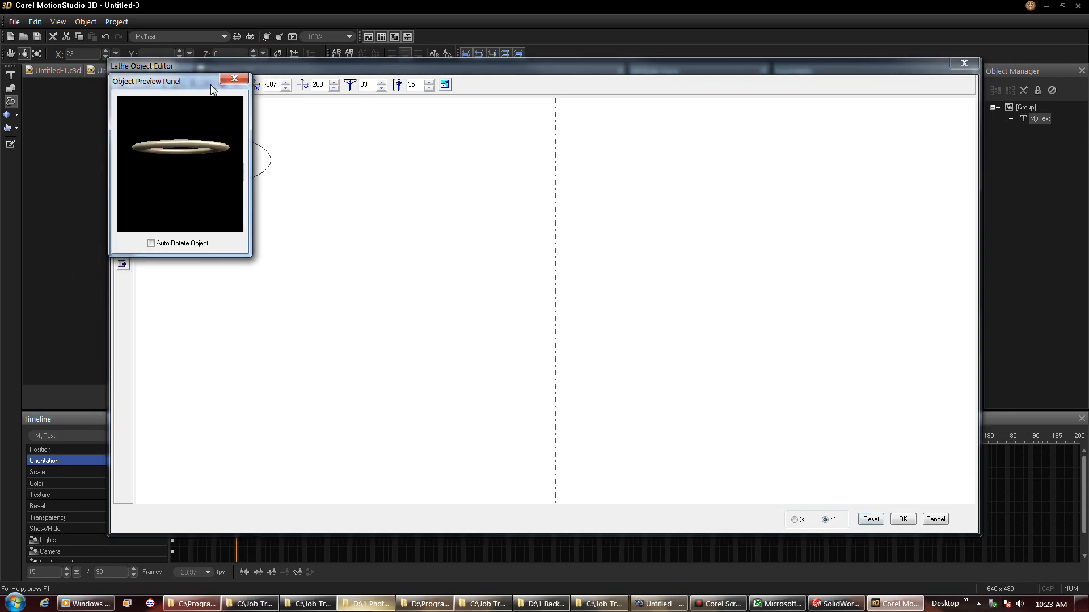
pyautogui.moveTo(213, 85); pyautogui.dragTo(356, 155)
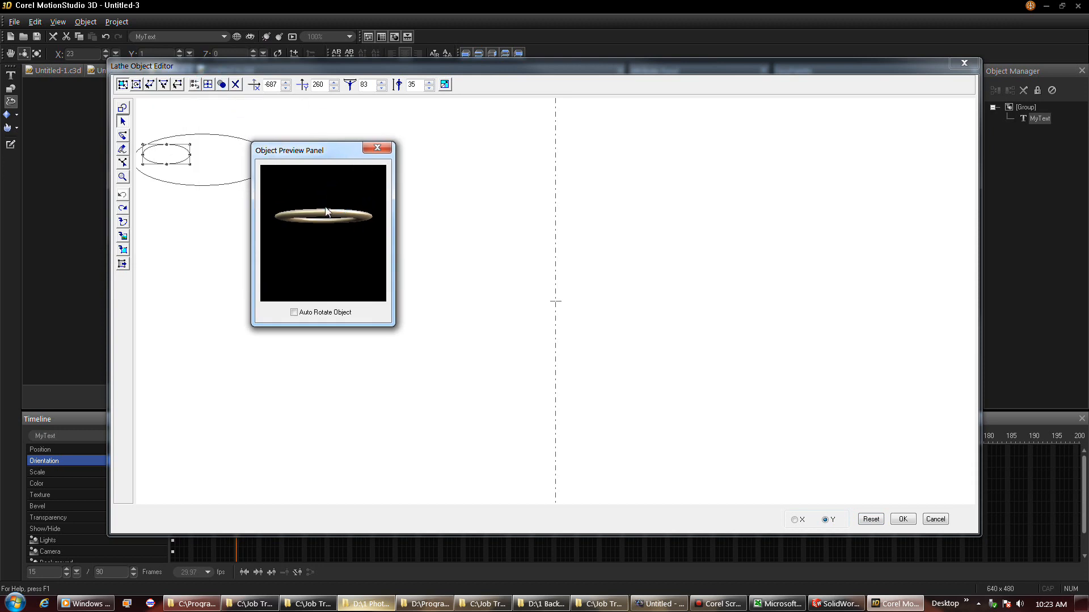
pyautogui.click(334, 312)
pyautogui.click(378, 147)
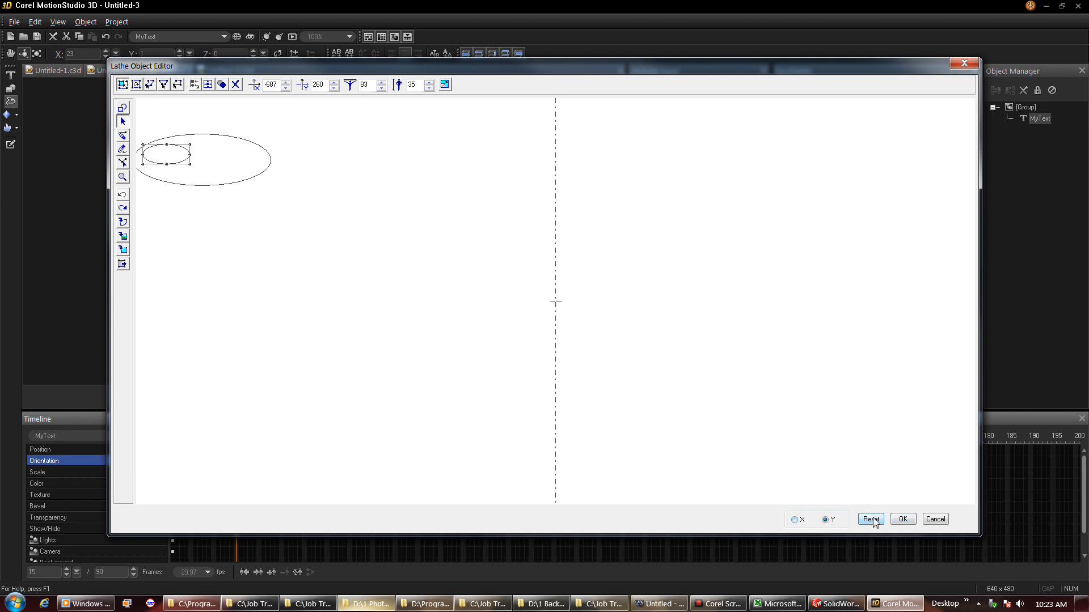
pyautogui.click(903, 519)
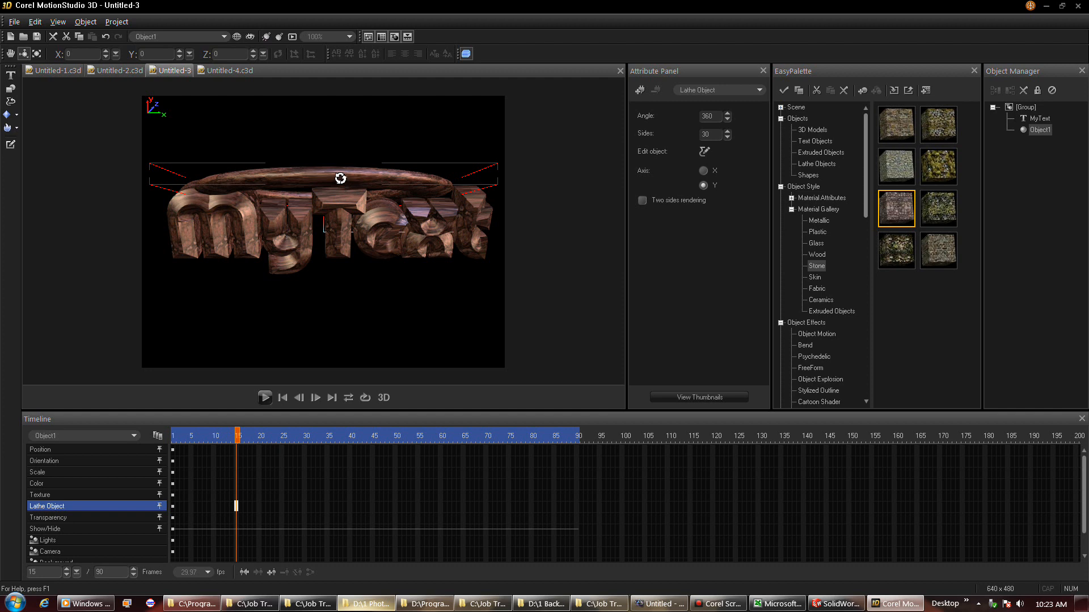
# Step: Keyframe the ring at frame 15 below MyText, rotated to about X -170, Y -1 and scaled to about 51 on all axes
pyautogui.moveTo(340, 178); pyautogui.dragTo(340, 94)
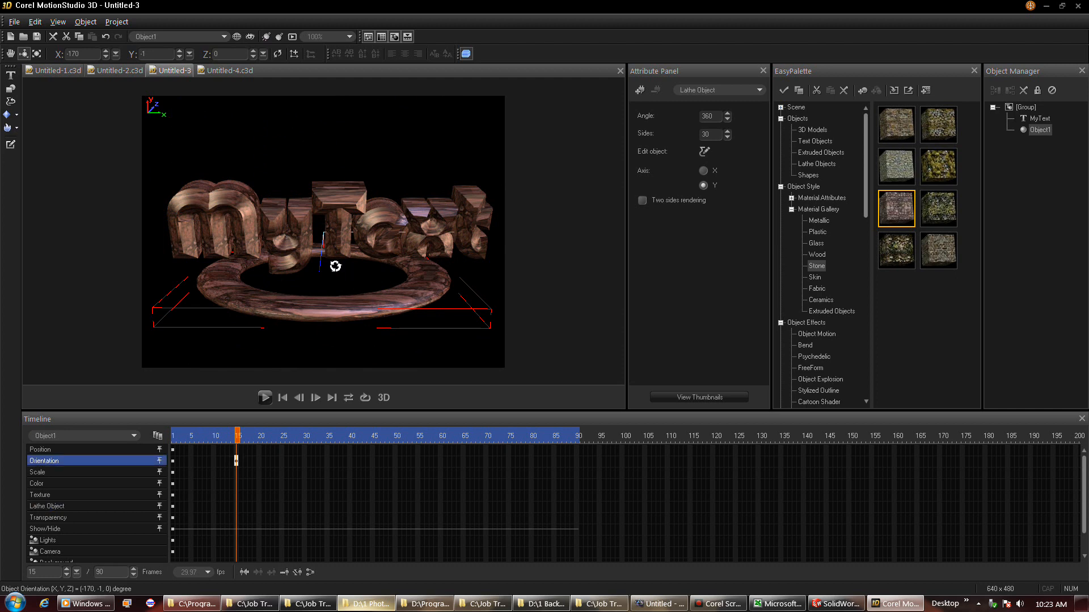
pyautogui.click(15, 52)
pyautogui.moveTo(306, 312); pyautogui.dragTo(335, 354)
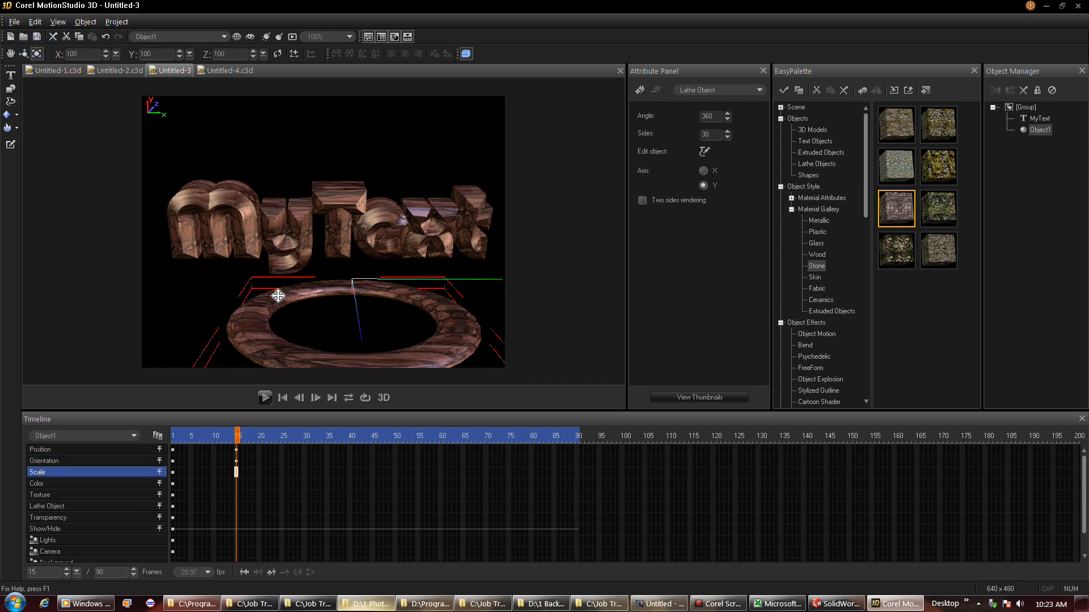
pyautogui.moveTo(255, 284); pyautogui.dragTo(158, 199)
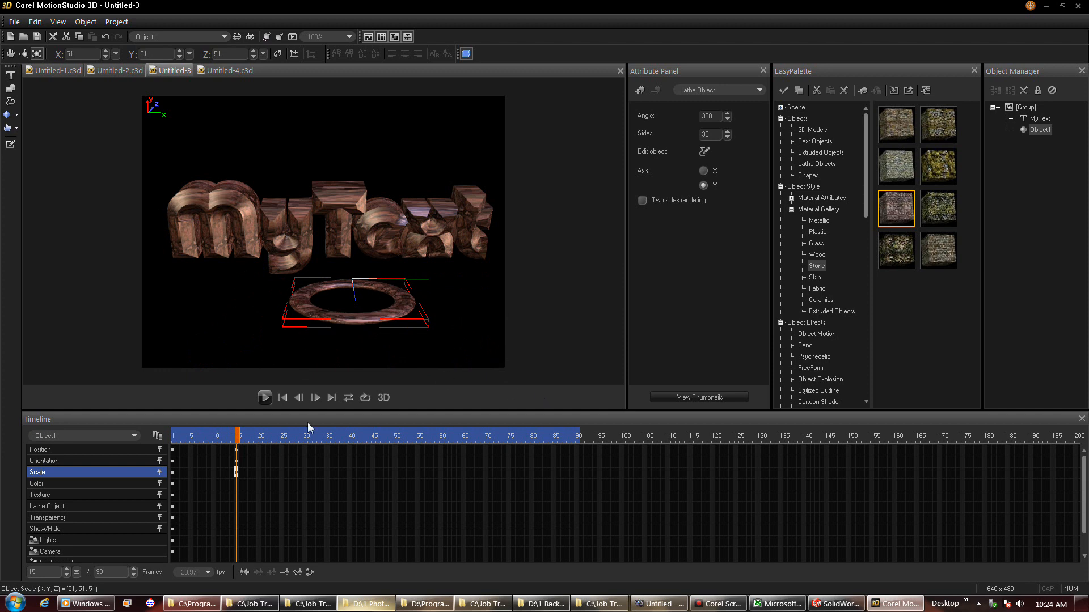
# Step: Apply the red-and-white Plastic material to the ring at frame 2, trying the orange one for comparison
pyautogui.moveTo(236, 438); pyautogui.dragTo(179, 437)
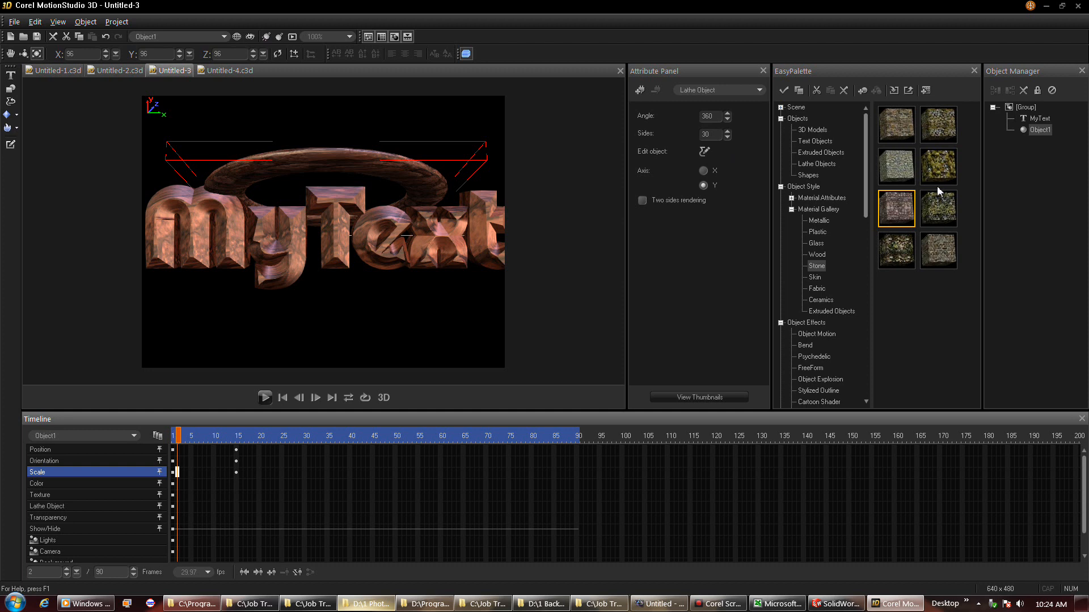
pyautogui.click(818, 232)
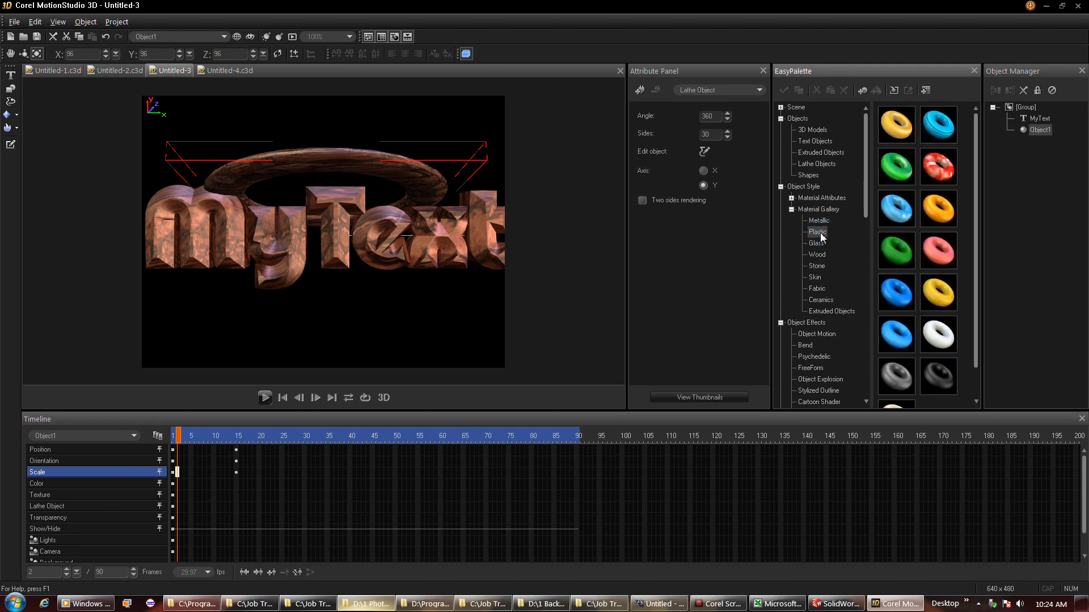
pyautogui.moveTo(936, 166); pyautogui.dragTo(365, 158)
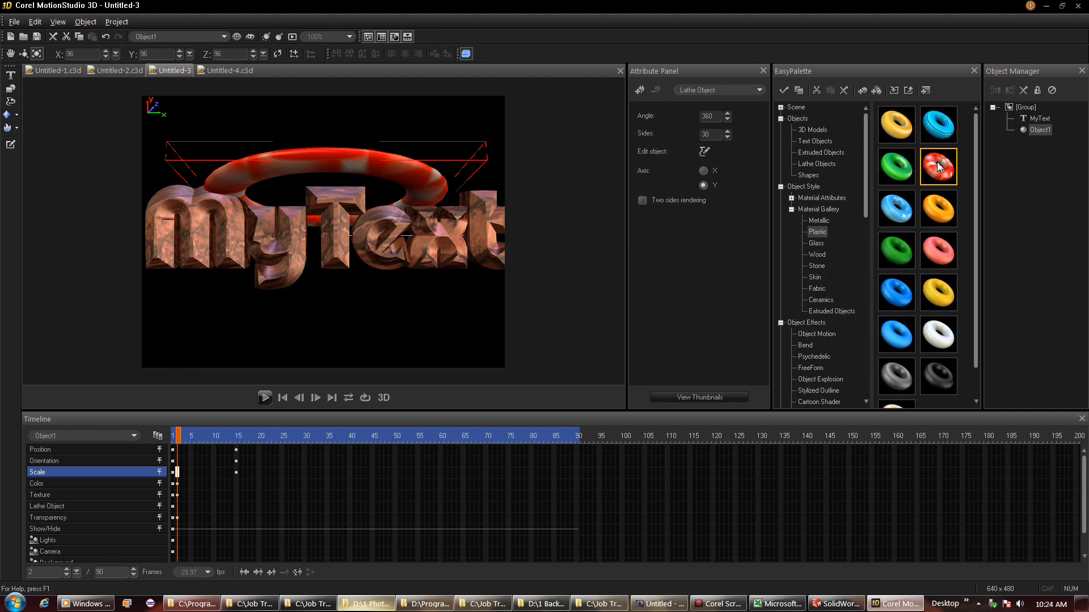
pyautogui.hotkey('ctrl', 'z')
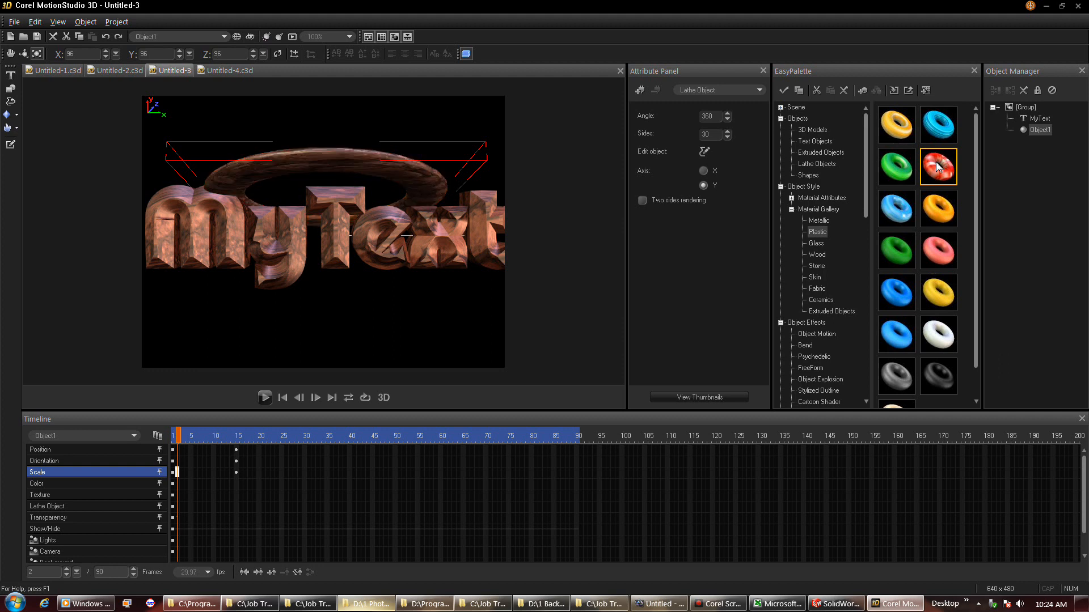
pyautogui.doubleClick(937, 166)
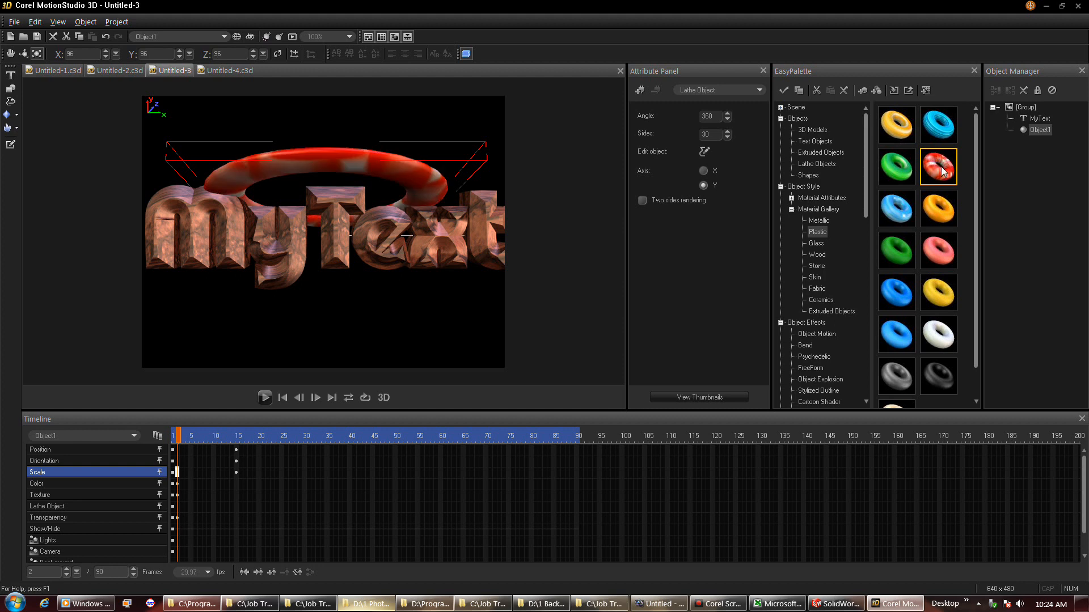
pyautogui.doubleClick(945, 208)
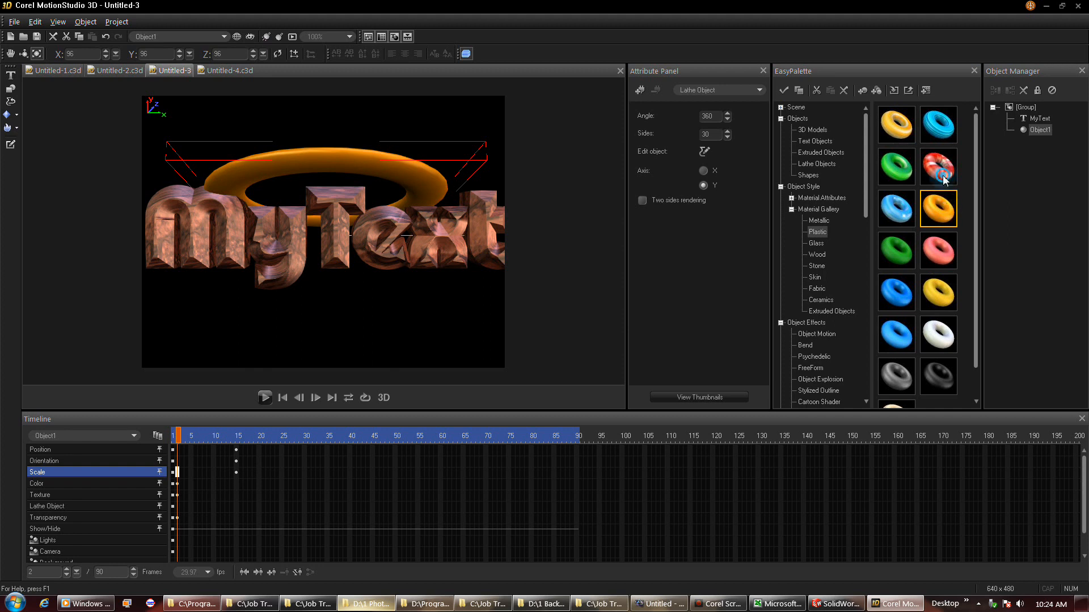
pyautogui.doubleClick(944, 178)
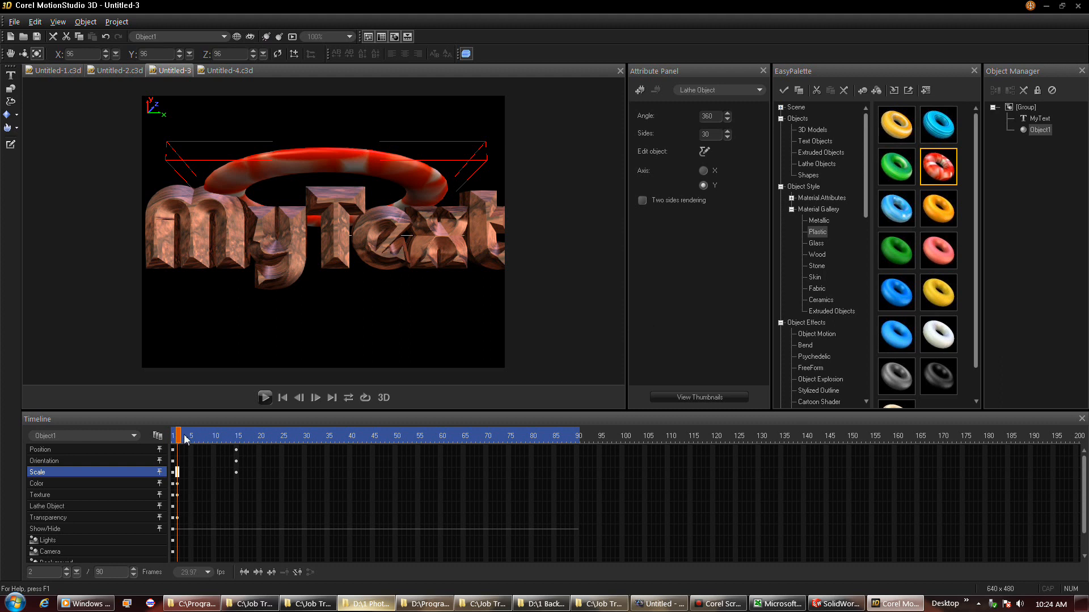
# Step: Rotate the ring to about X -257, Y -40 at frame 90 and play the animation from the start
pyautogui.moveTo(177, 437); pyautogui.dragTo(577, 439)
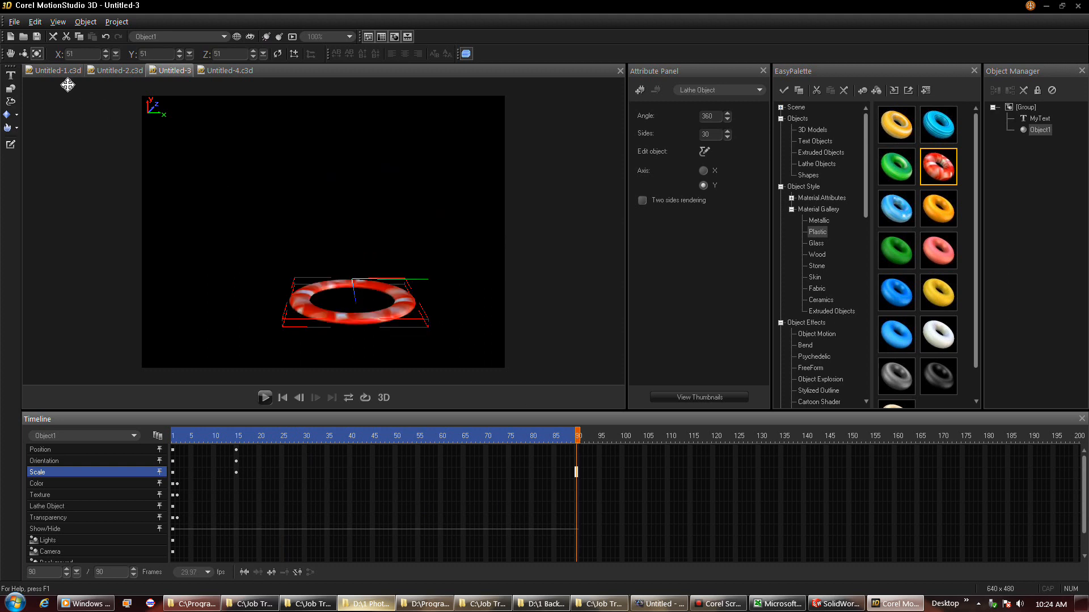
pyautogui.click(23, 53)
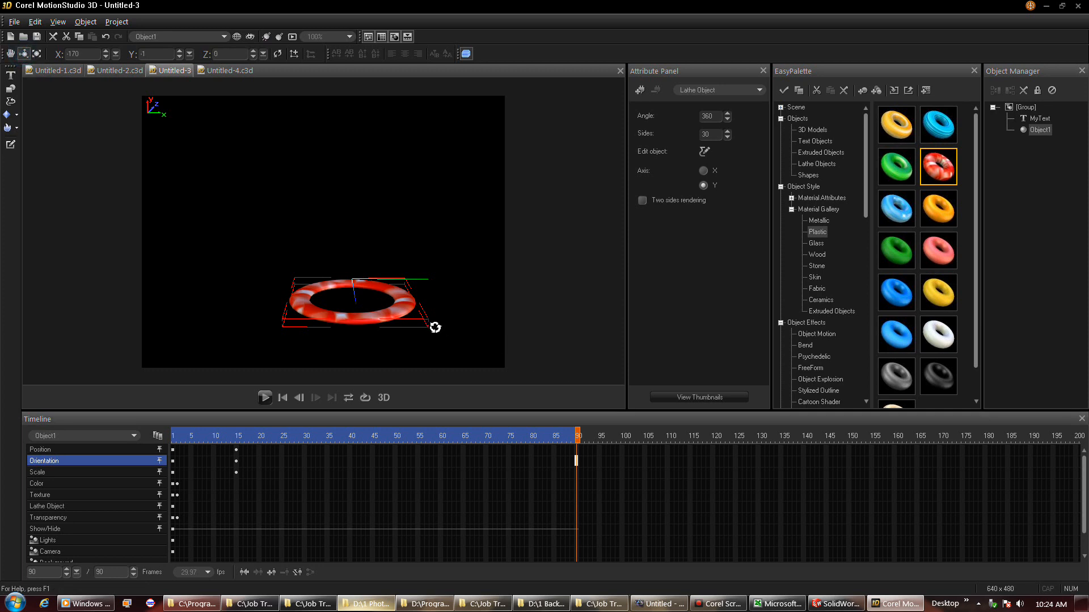
pyautogui.moveTo(422, 322); pyautogui.dragTo(407, 281)
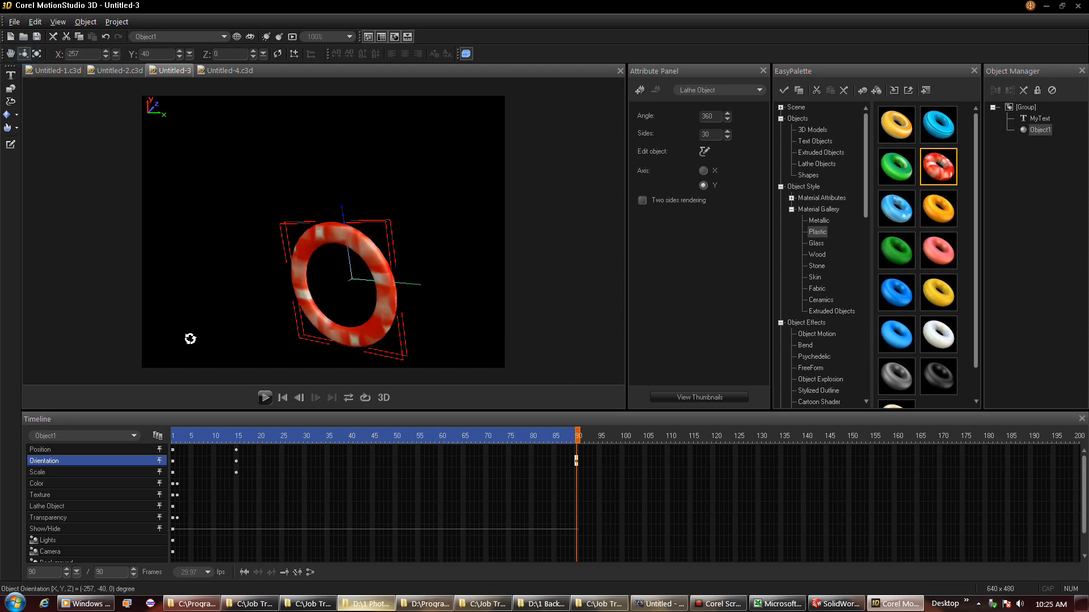
pyautogui.click(280, 398)
pyautogui.click(265, 397)
# Step: Add a Camera keyframe at frame 53 with the camera view set to the right side, and play the animation from the start
pyautogui.click(410, 437)
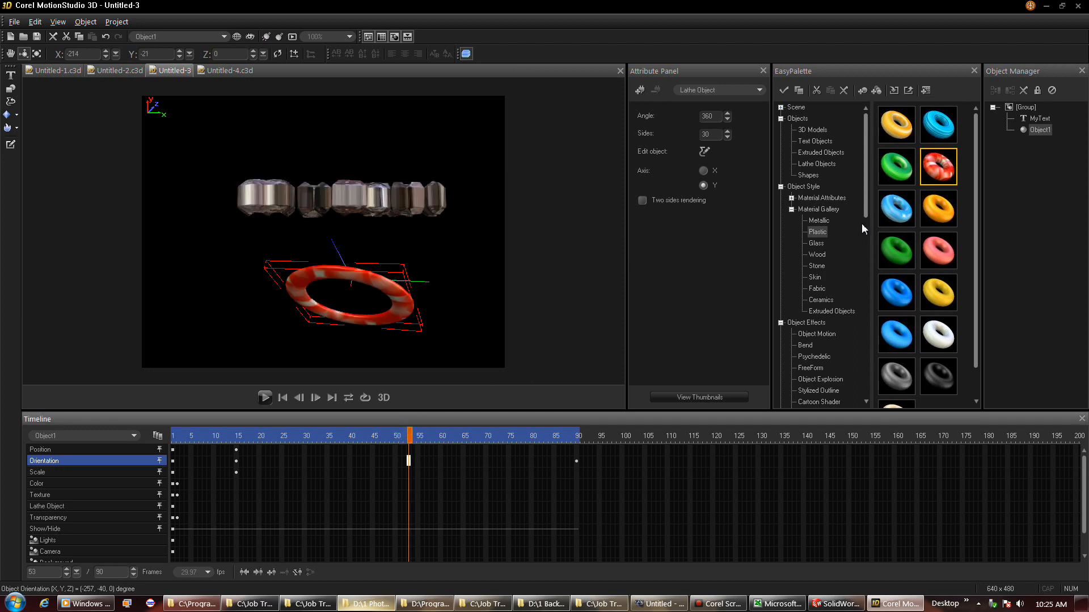
pyautogui.moveTo(864, 206); pyautogui.dragTo(899, 227)
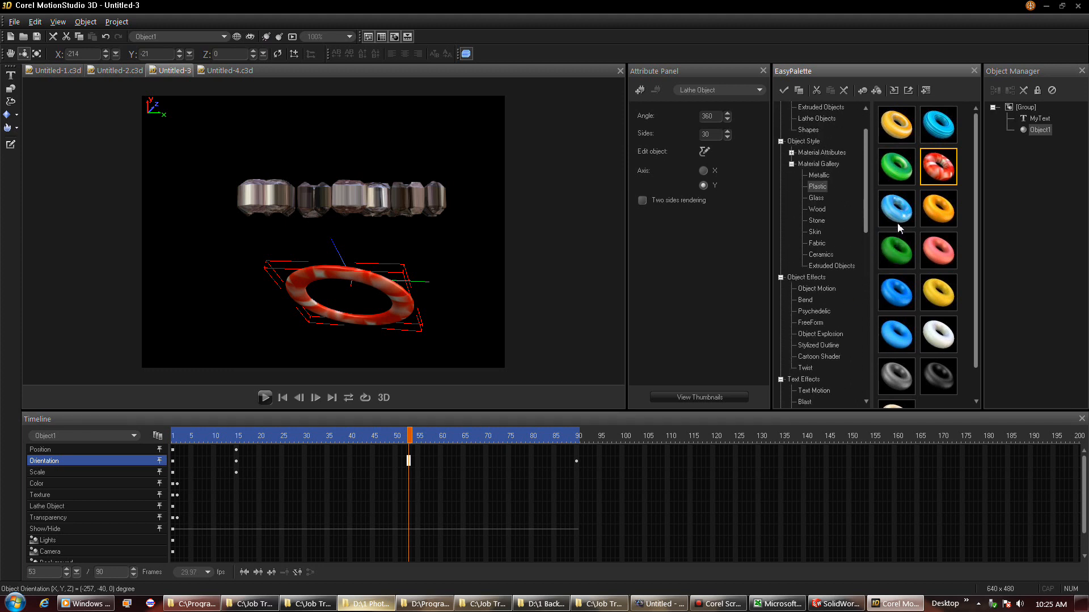
pyautogui.moveTo(609, 424); pyautogui.dragTo(623, 385)
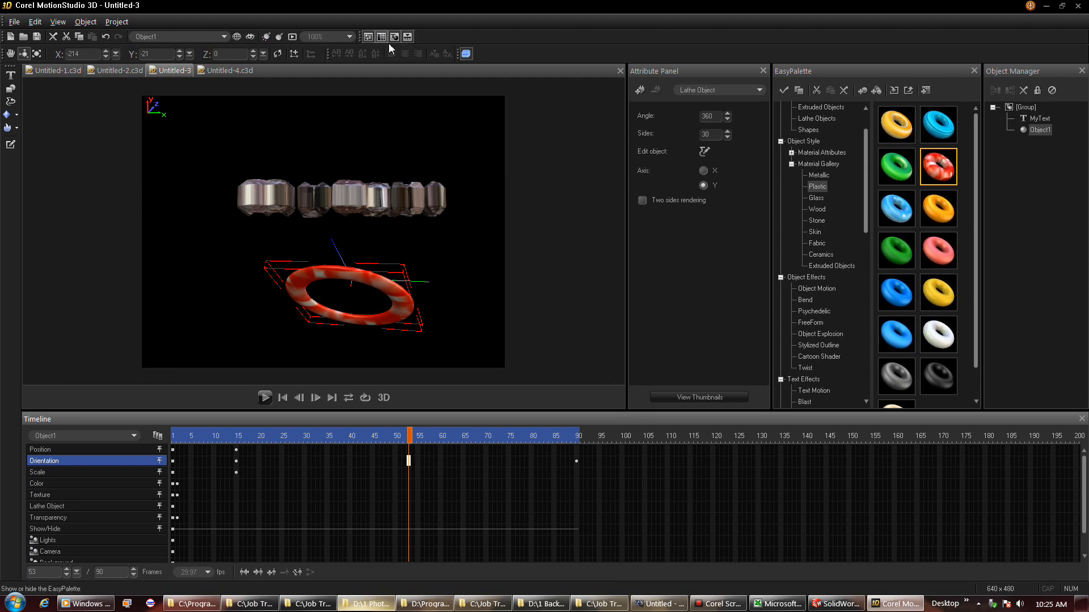
pyautogui.click(744, 92)
pyautogui.click(721, 148)
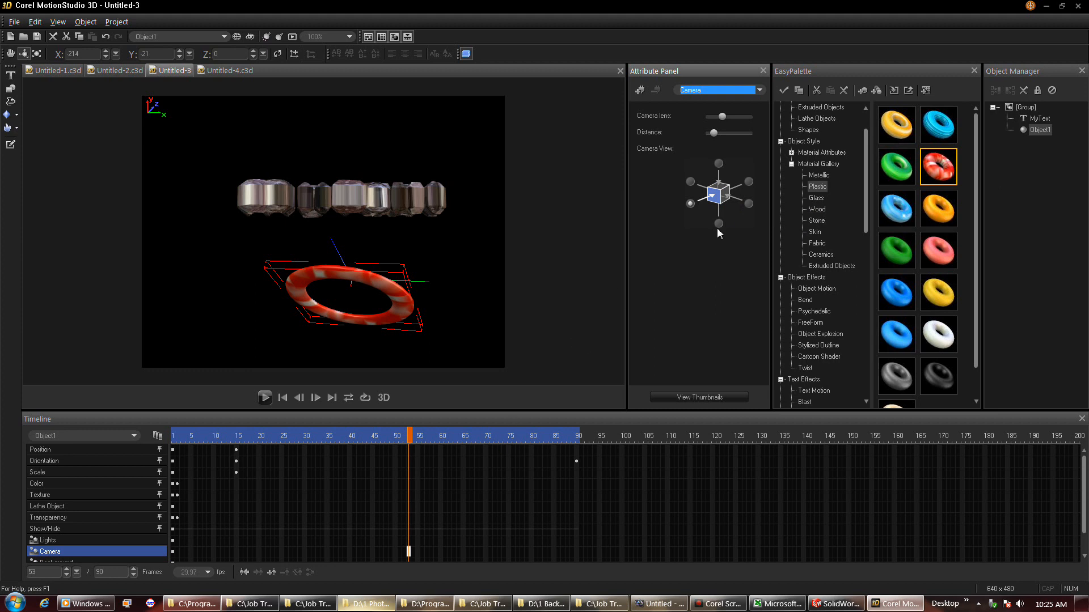
pyautogui.click(749, 204)
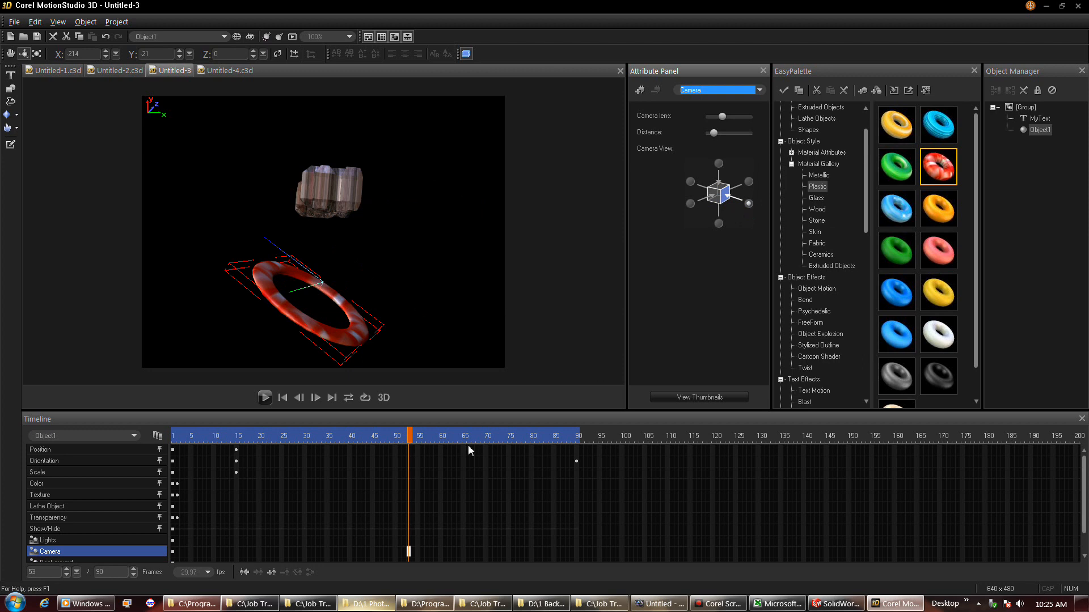
pyautogui.click(408, 551)
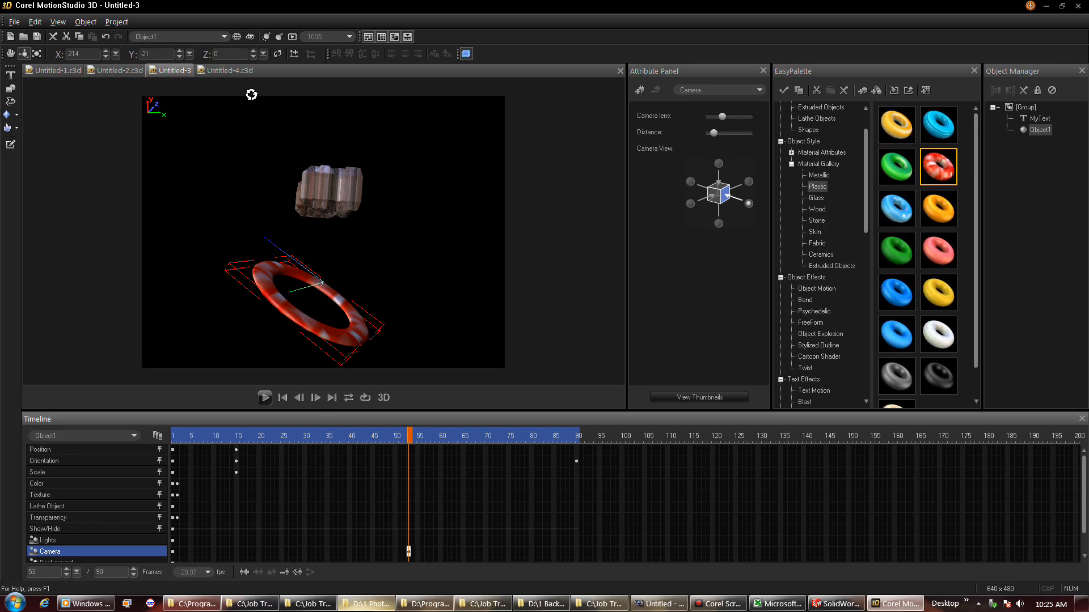
pyautogui.click(283, 397)
pyautogui.click(265, 398)
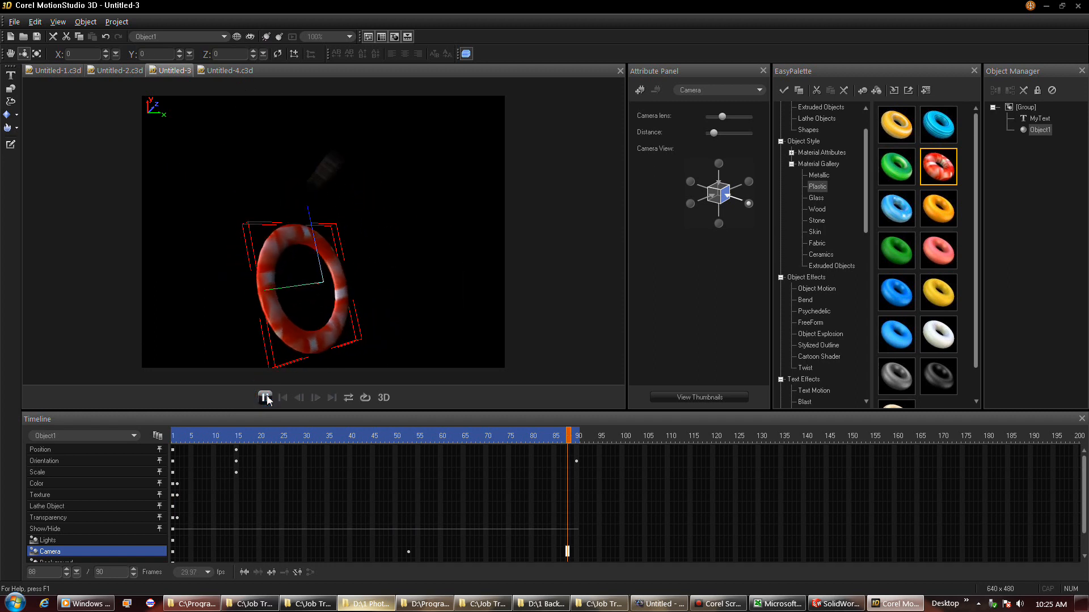
# Step: Set the Camera at frame 53 to the front view with a greater camera distance, and play the animation
pyautogui.click(266, 396)
pyautogui.click(265, 398)
pyautogui.click(691, 204)
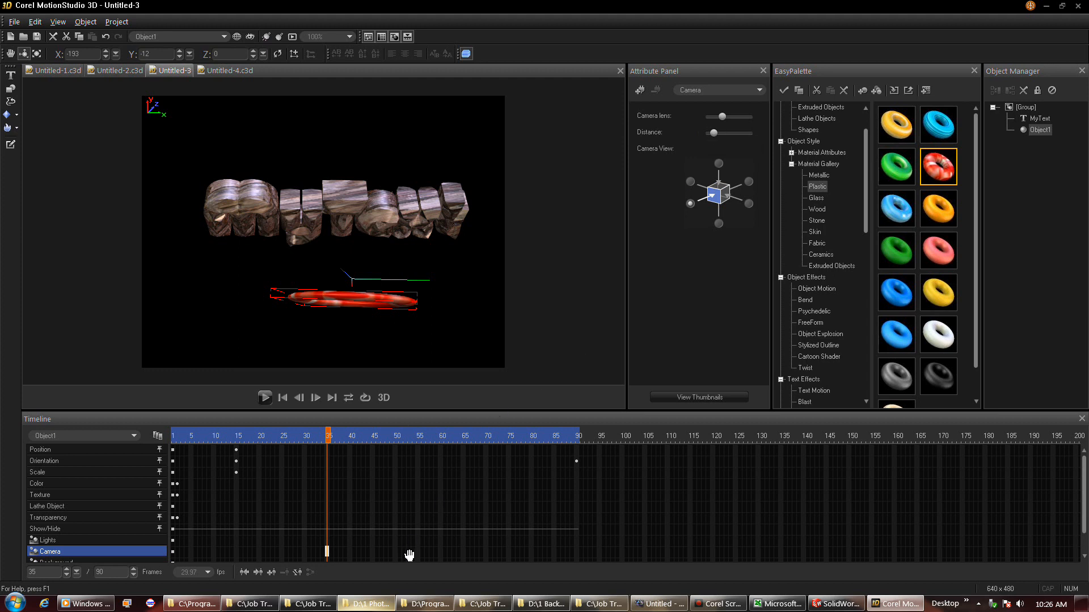
pyautogui.click(409, 551)
pyautogui.moveTo(730, 132)
pyautogui.mouseDown()
pyautogui.moveTo(732, 117)
pyautogui.moveTo(714, 123)
pyautogui.moveTo(724, 118)
pyautogui.mouseUp()
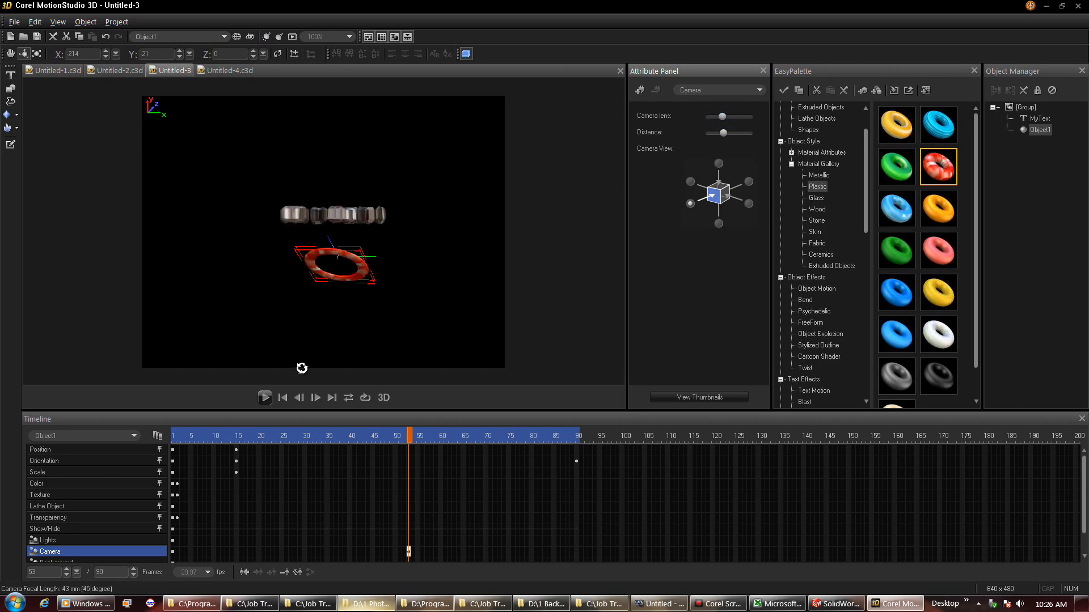
pyautogui.click(264, 398)
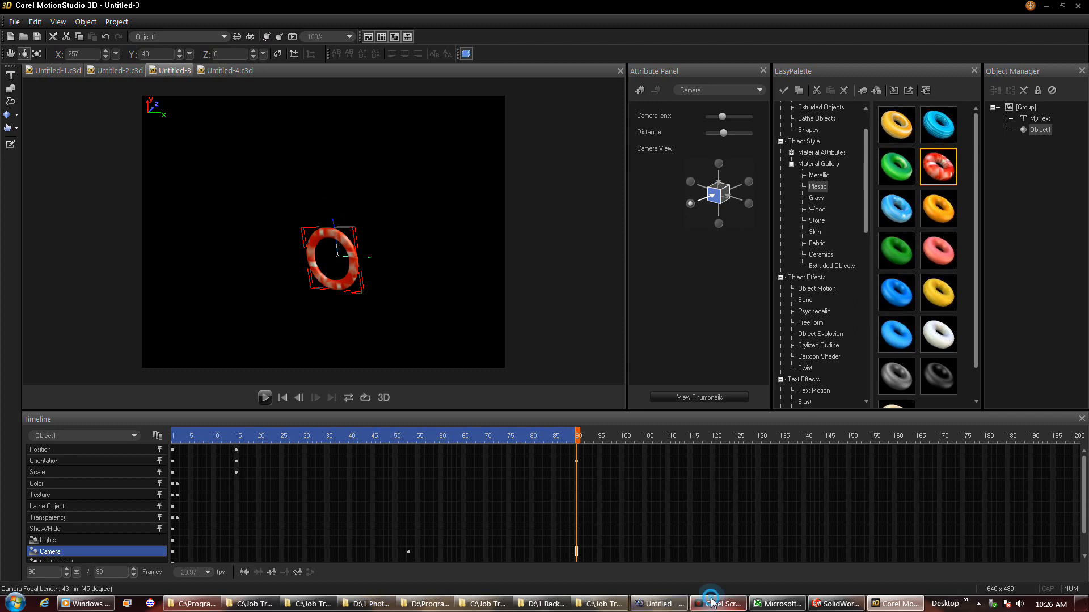
# Step: Apply the wavy-sheet FreeForm preset to the ring at frame 90, trying the third cube preset for comparison, and scrub back to frame 5
pyautogui.click(811, 322)
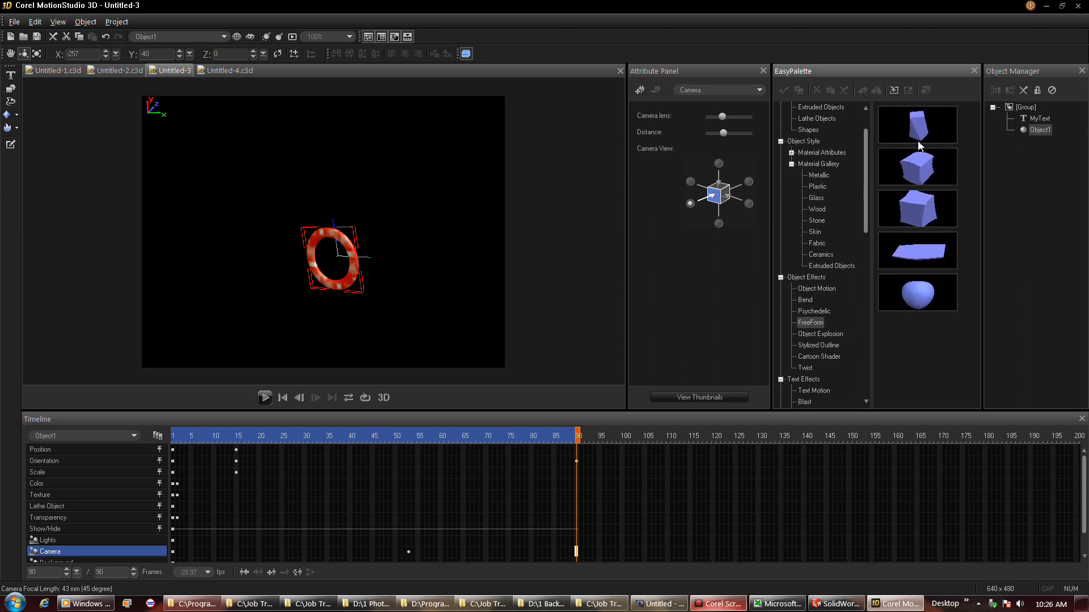
pyautogui.moveTo(907, 212); pyautogui.dragTo(349, 279)
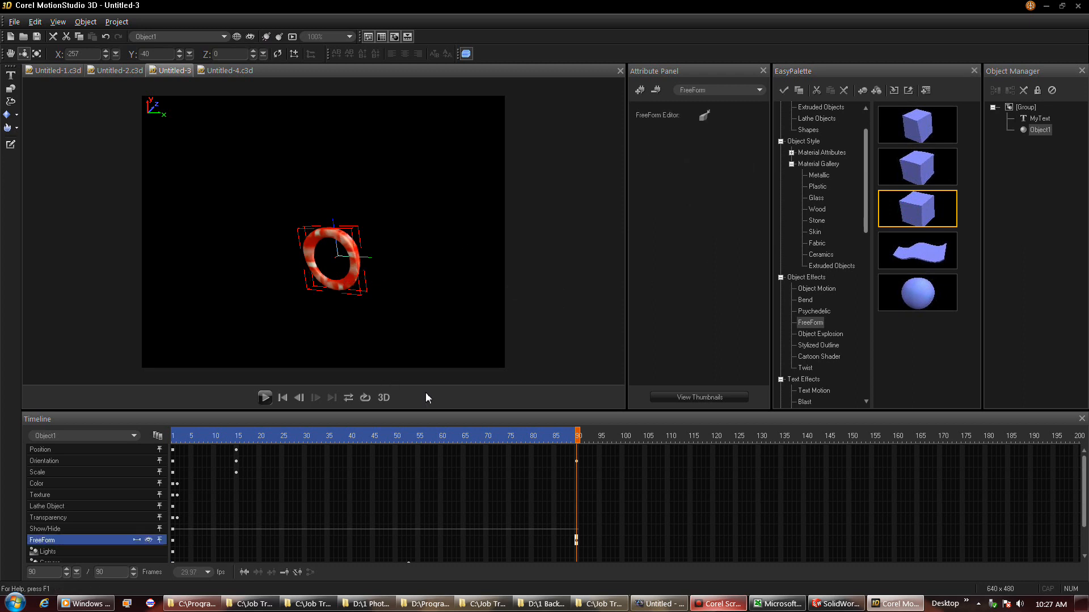
pyautogui.click(264, 398)
pyautogui.moveTo(898, 258); pyautogui.dragTo(356, 265)
pyautogui.moveTo(577, 443); pyautogui.dragTo(192, 441)
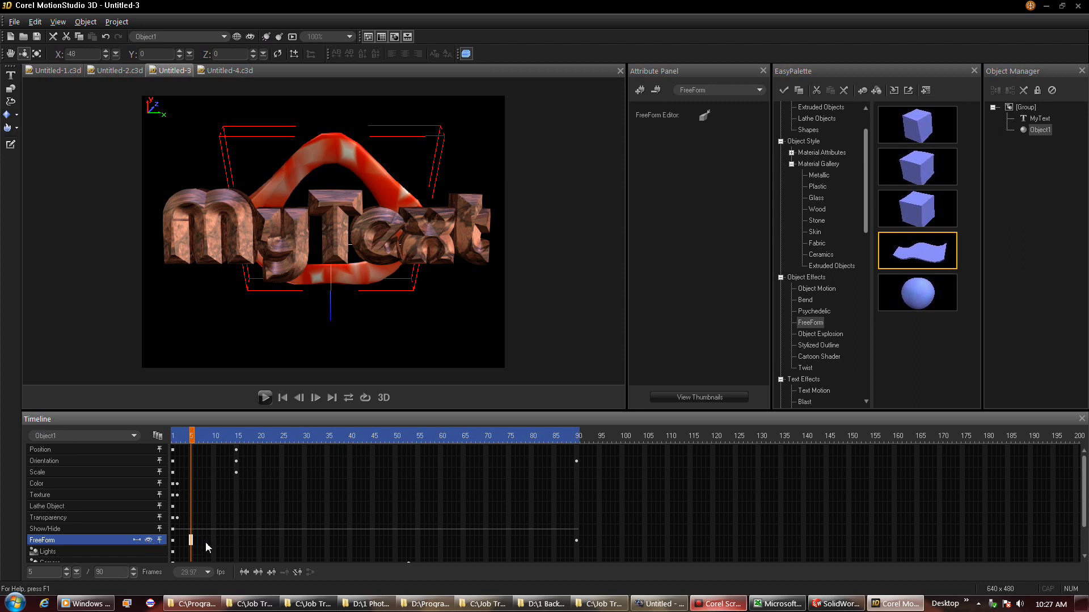
pyautogui.hotkey('ctrl', 'z')
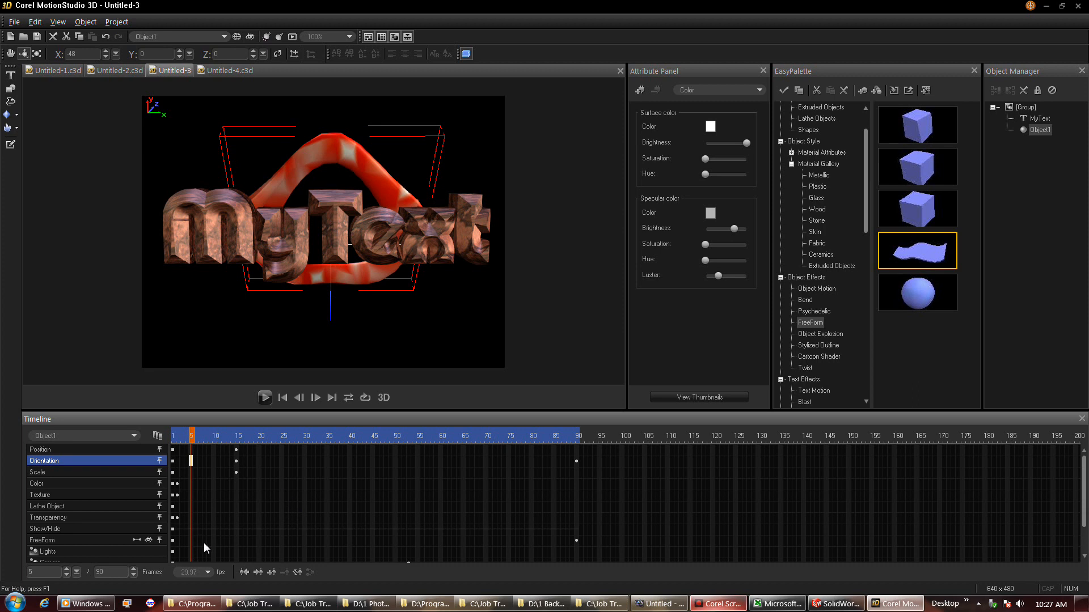
pyautogui.click(134, 437)
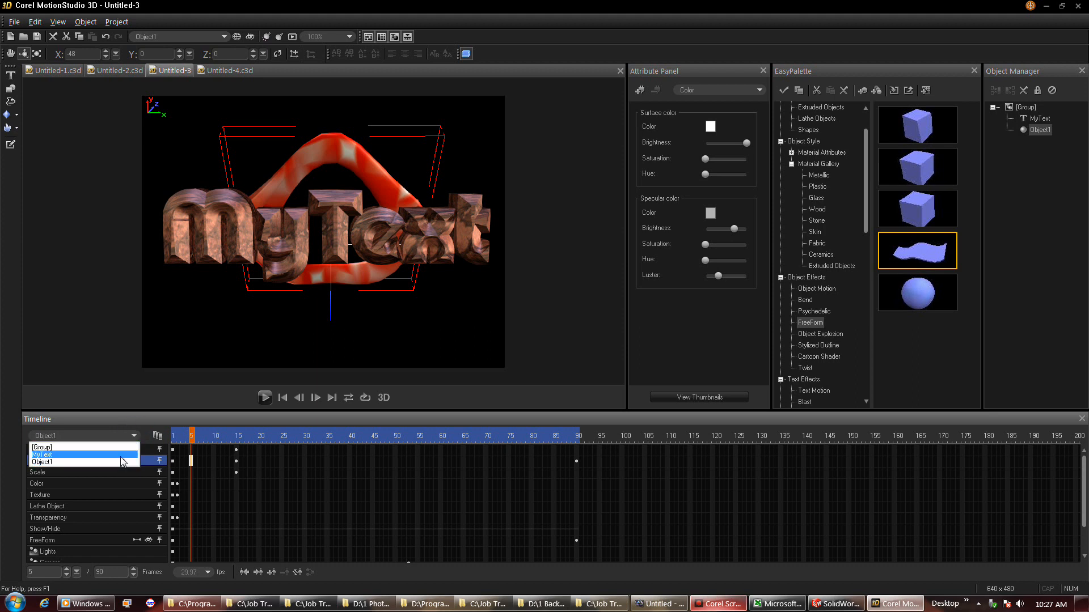
pyautogui.click(219, 425)
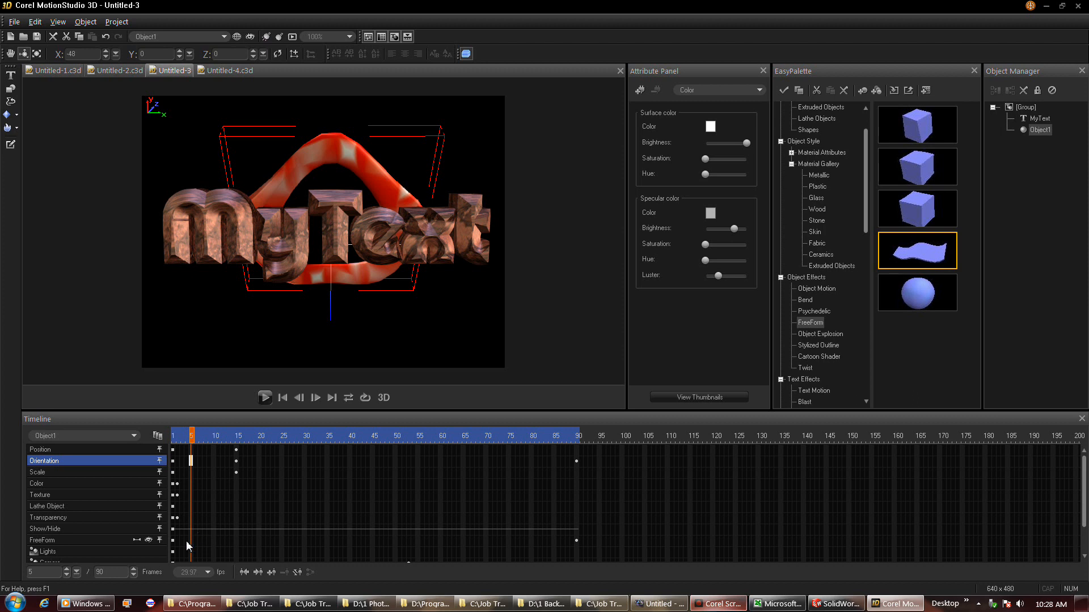
# Step: Add a FreeForm keyframe for the ring at frame 42 and play the animation from frame 1
pyautogui.click(192, 438)
pyautogui.moveTo(192, 442); pyautogui.dragTo(360, 460)
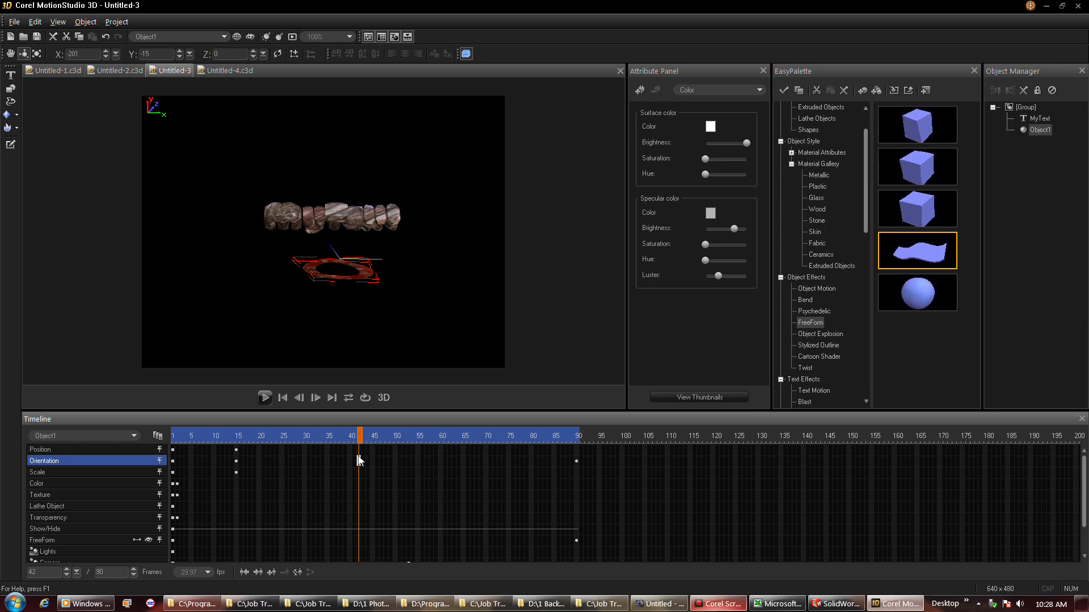
pyautogui.click(359, 539)
pyautogui.moveTo(363, 442); pyautogui.dragTo(173, 435)
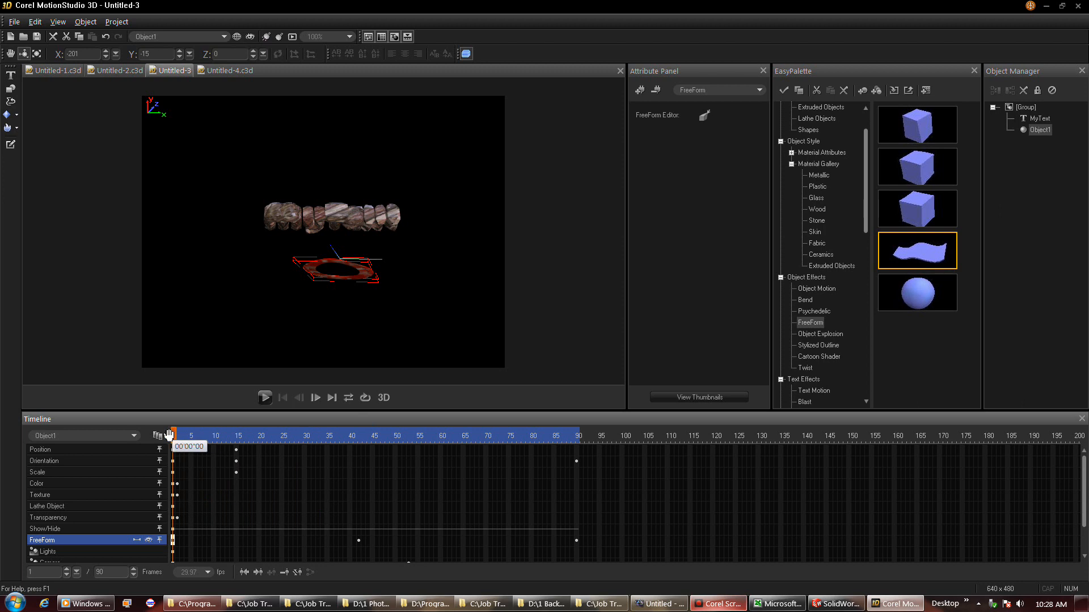
pyautogui.click(674, 118)
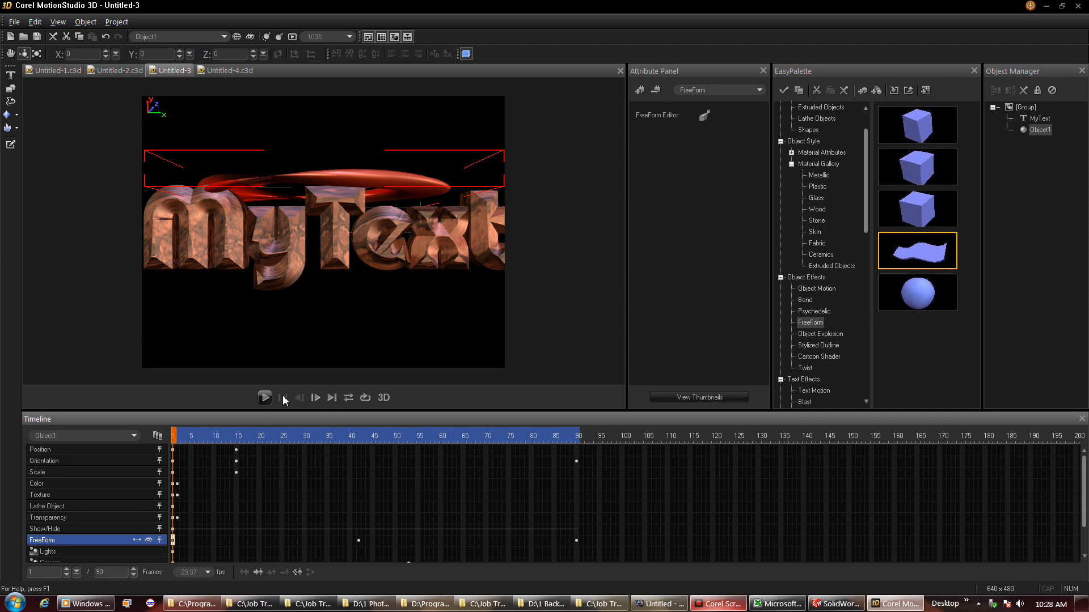
pyautogui.click(264, 398)
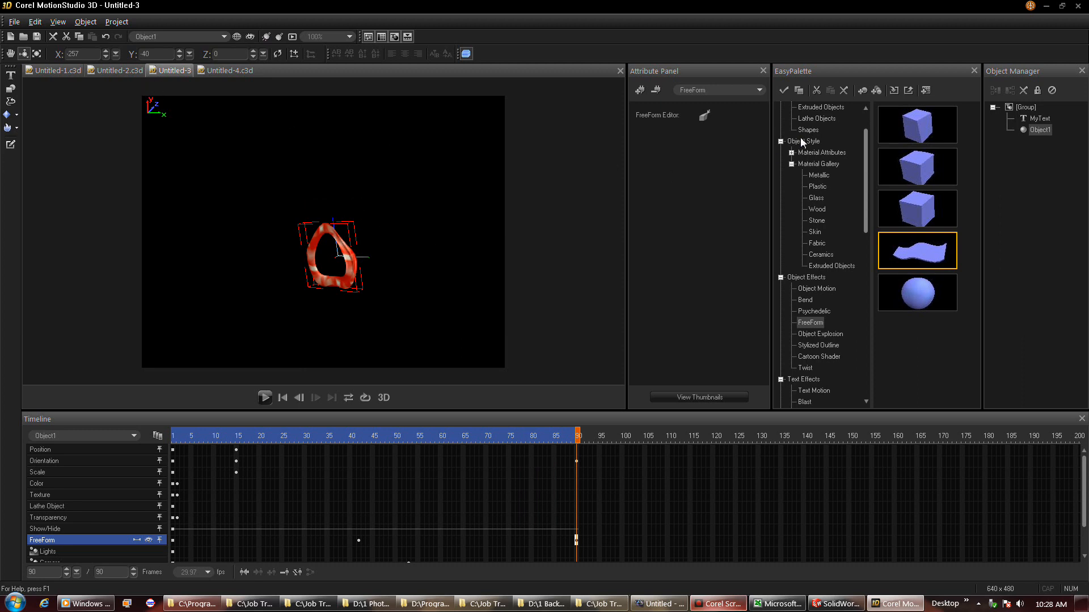
# Step: Add the gold dollar sign from the Extruded Objects and place it at about X 147, Y -187 below MyText at frame 1
pyautogui.moveTo(866, 182); pyautogui.dragTo(866, 159)
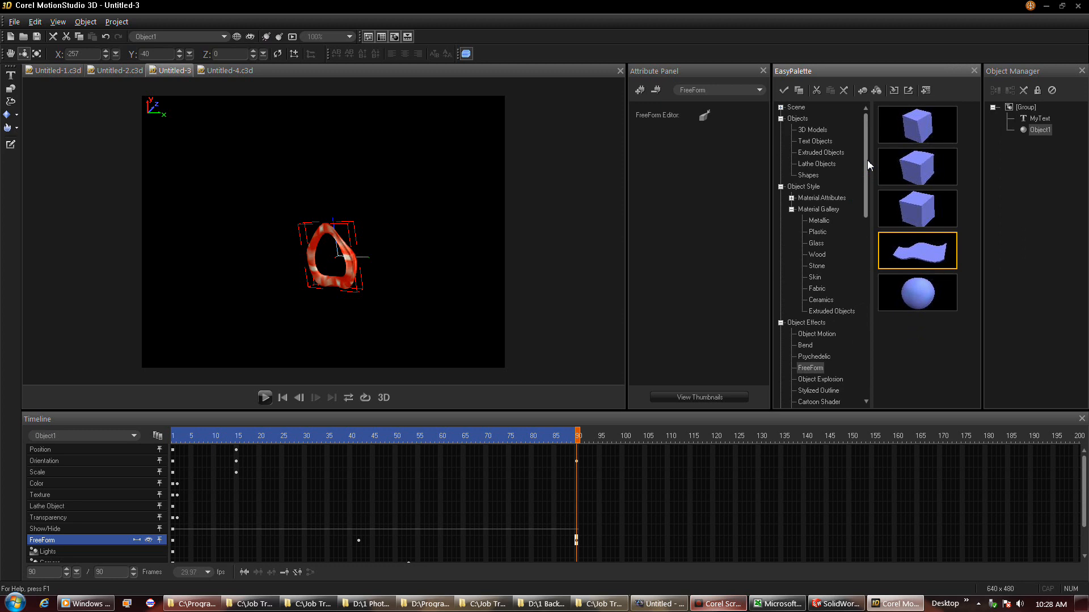
pyautogui.click(832, 154)
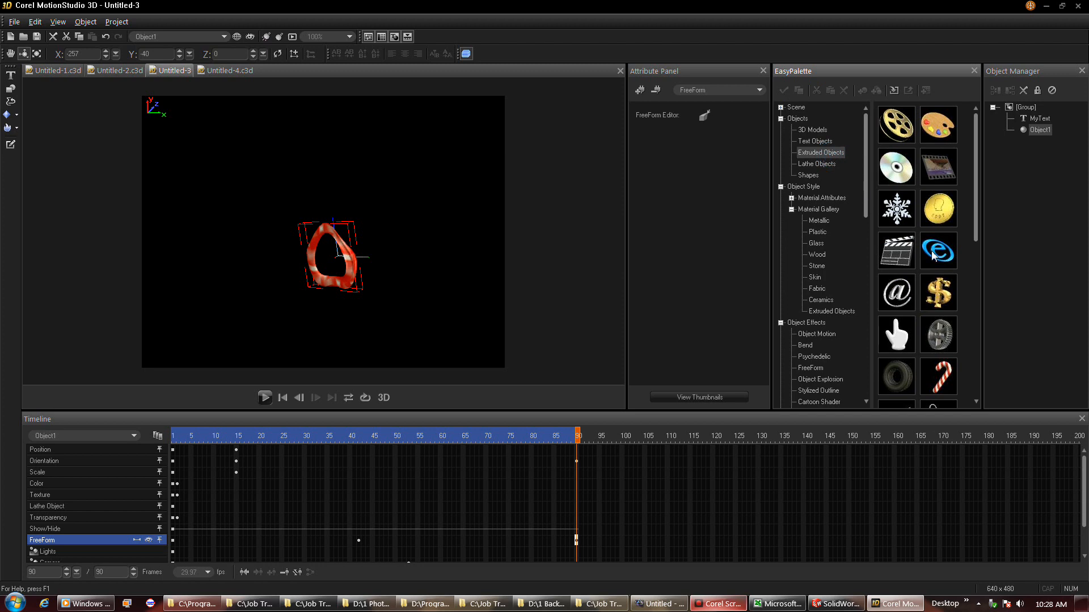
pyautogui.moveTo(938, 290); pyautogui.dragTo(274, 222)
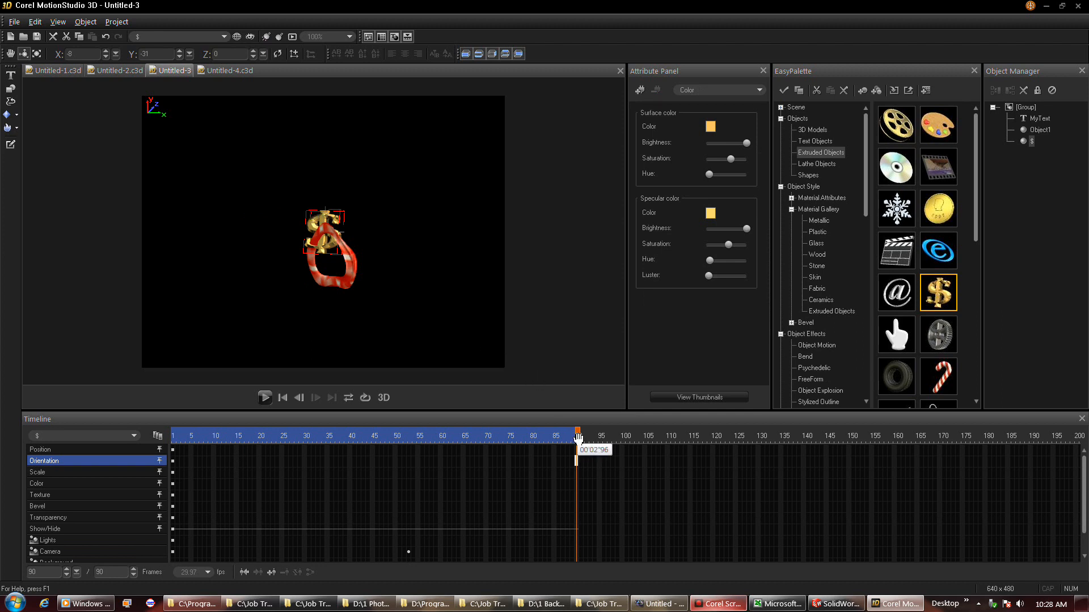
pyautogui.moveTo(578, 437); pyautogui.dragTo(174, 436)
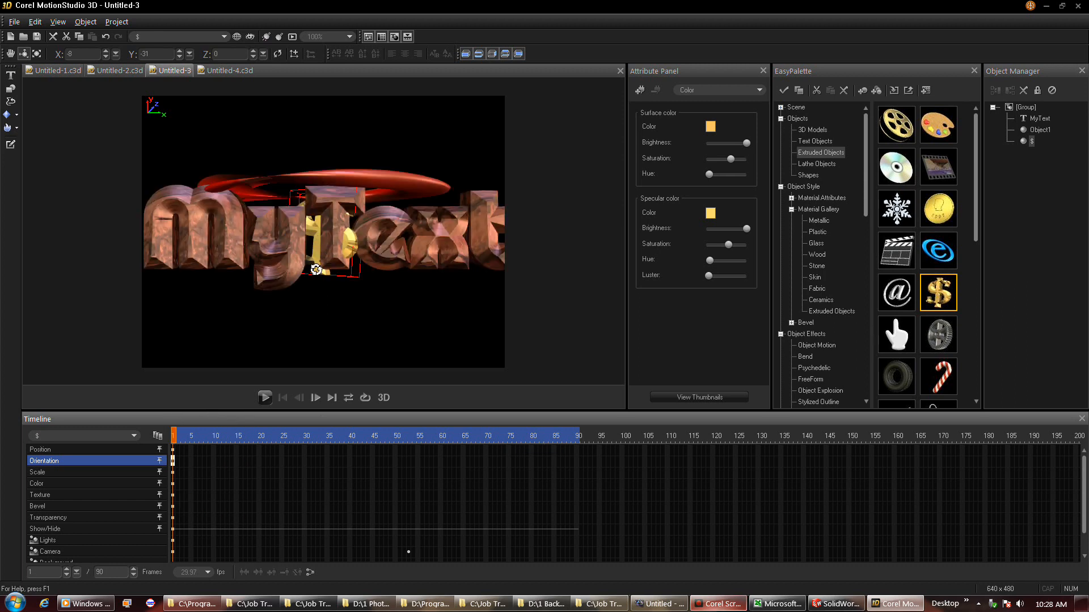
pyautogui.click(17, 52)
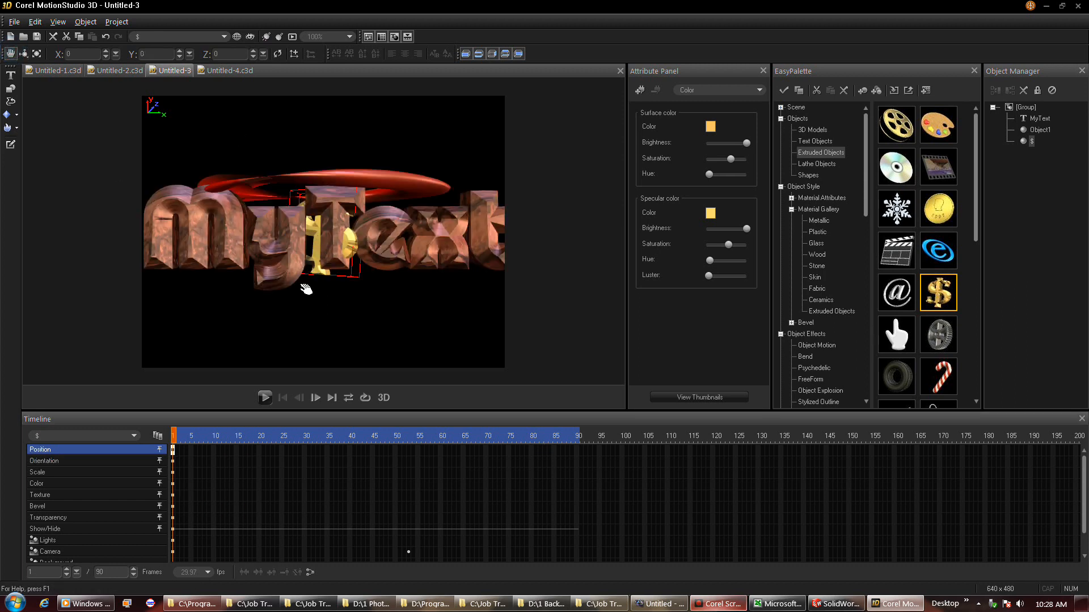
pyautogui.moveTo(319, 277); pyautogui.dragTo(445, 305)
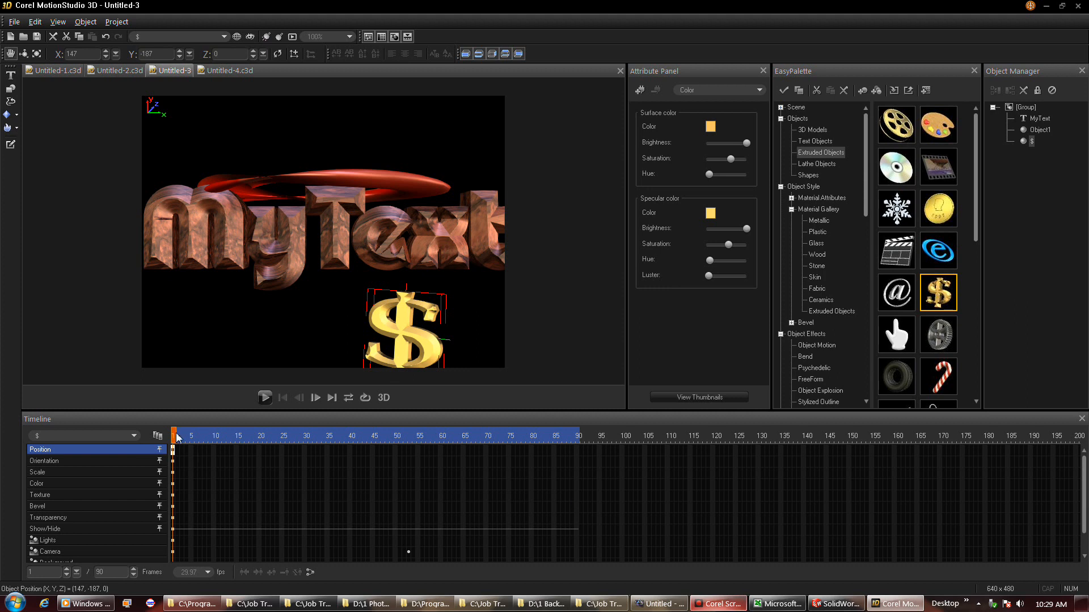
# Step: Apply the fourth Object Motion preset to the dollar sign at frame 90 and play the animation
pyautogui.moveTo(174, 436); pyautogui.dragTo(584, 429)
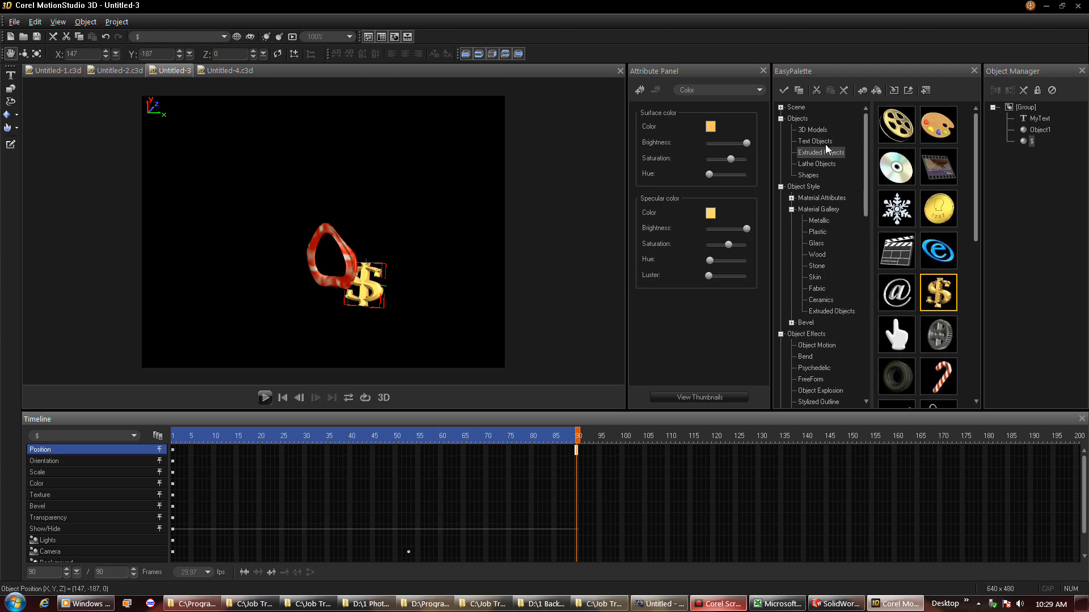
pyautogui.click(811, 344)
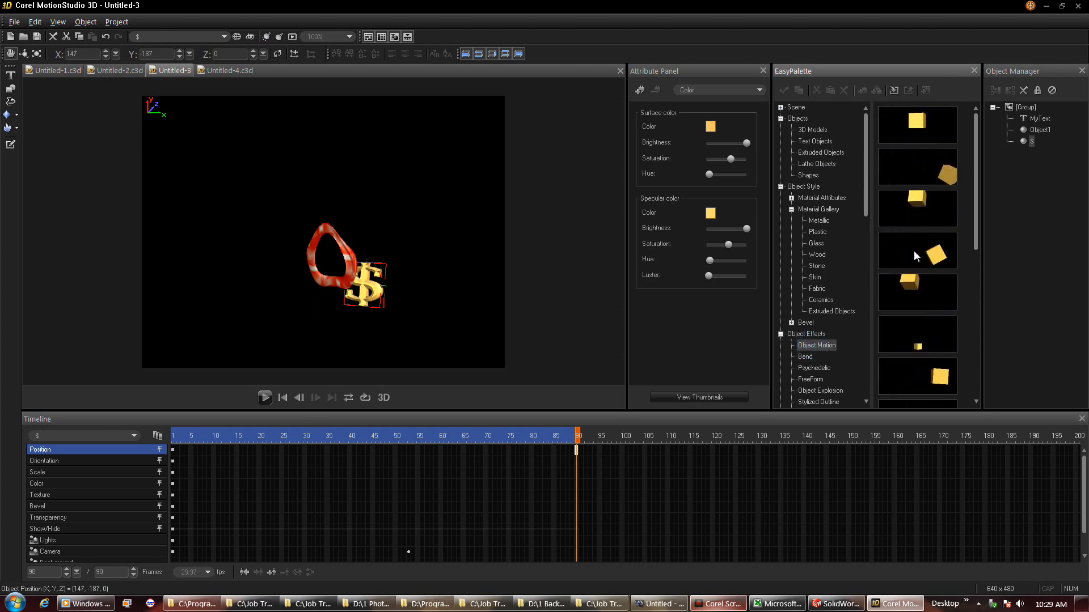
pyautogui.moveTo(916, 252); pyautogui.dragTo(379, 304)
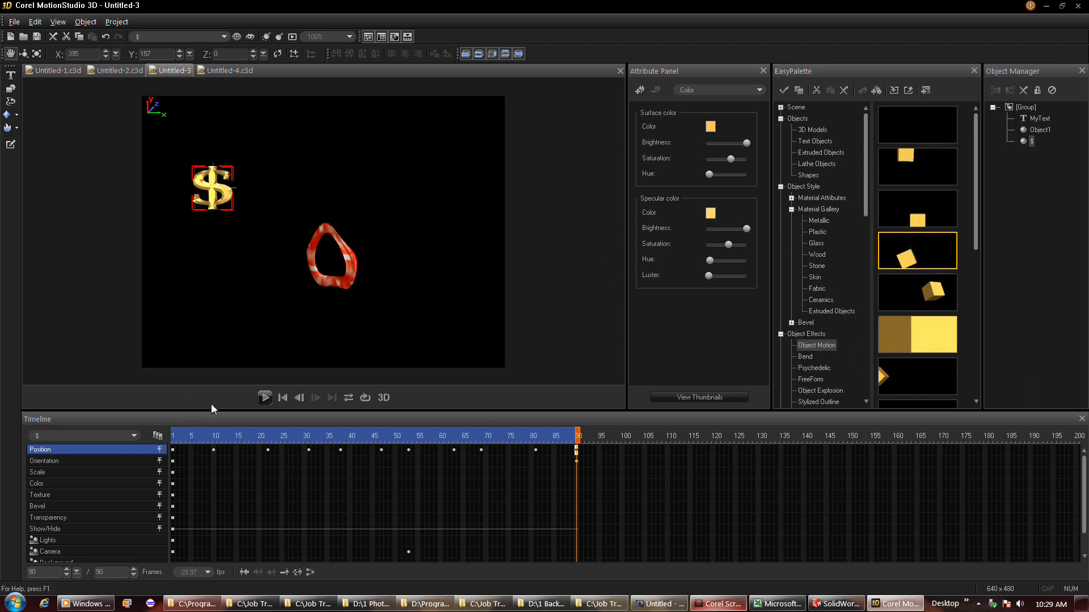
pyautogui.click(265, 398)
# Step: Save the project as Untitled-3.c3d in the Play folder
pyautogui.click(14, 21)
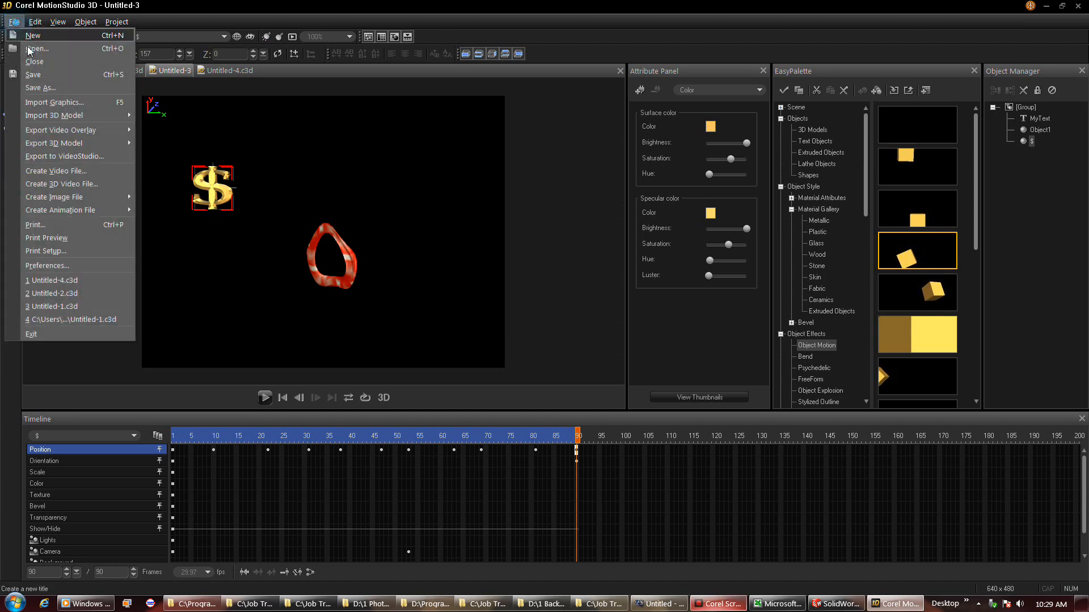
pyautogui.click(42, 86)
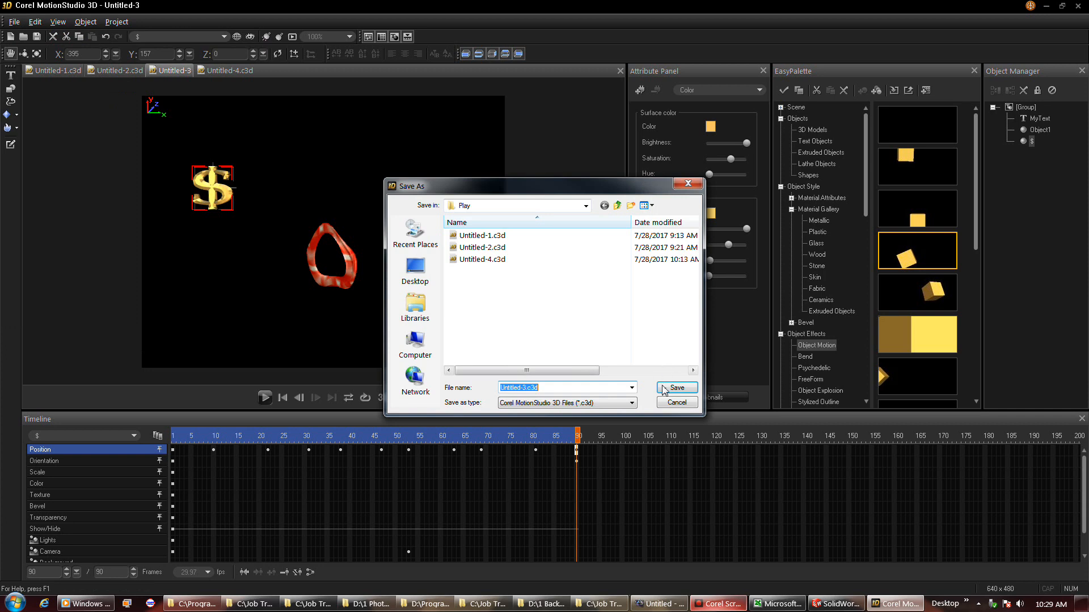
pyautogui.click(668, 390)
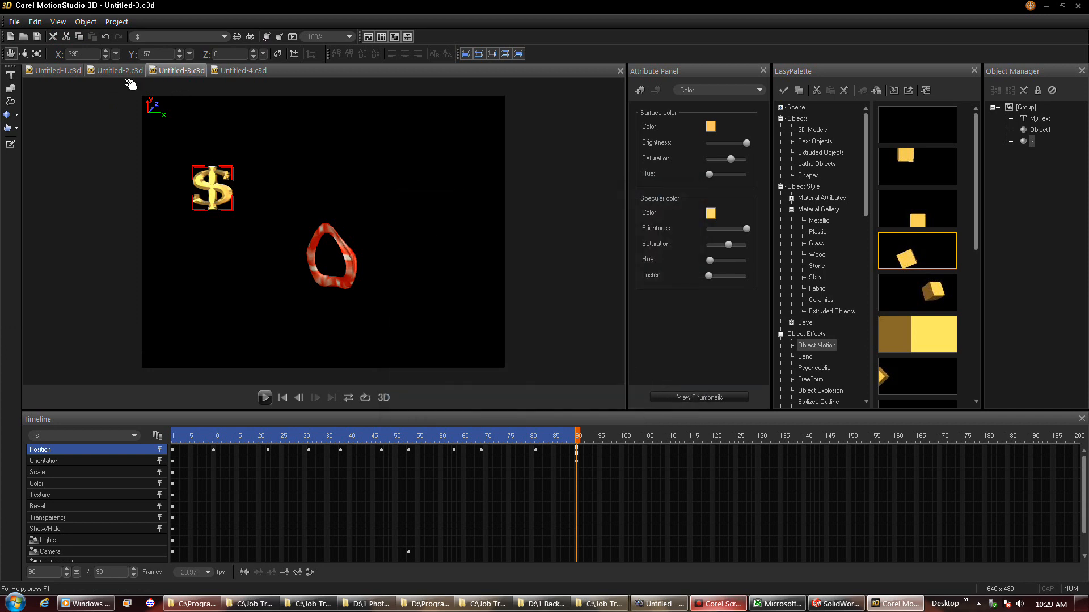
# Step: Switch to the Untitled-4.c3d project and examine its Fireworks attributes and the available Fireworks presets
pyautogui.click(226, 70)
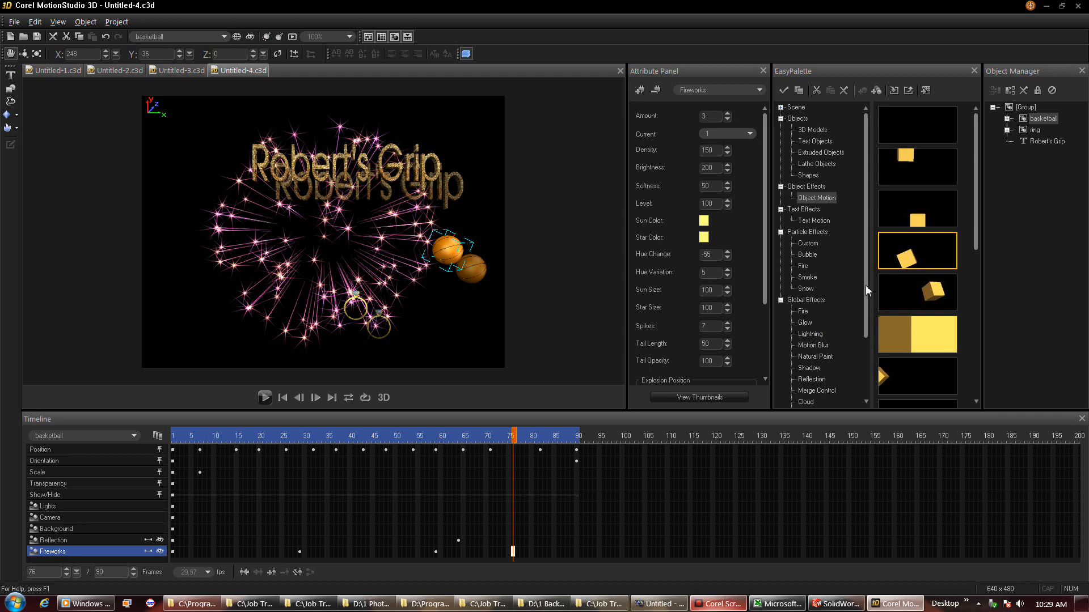
pyautogui.click(725, 92)
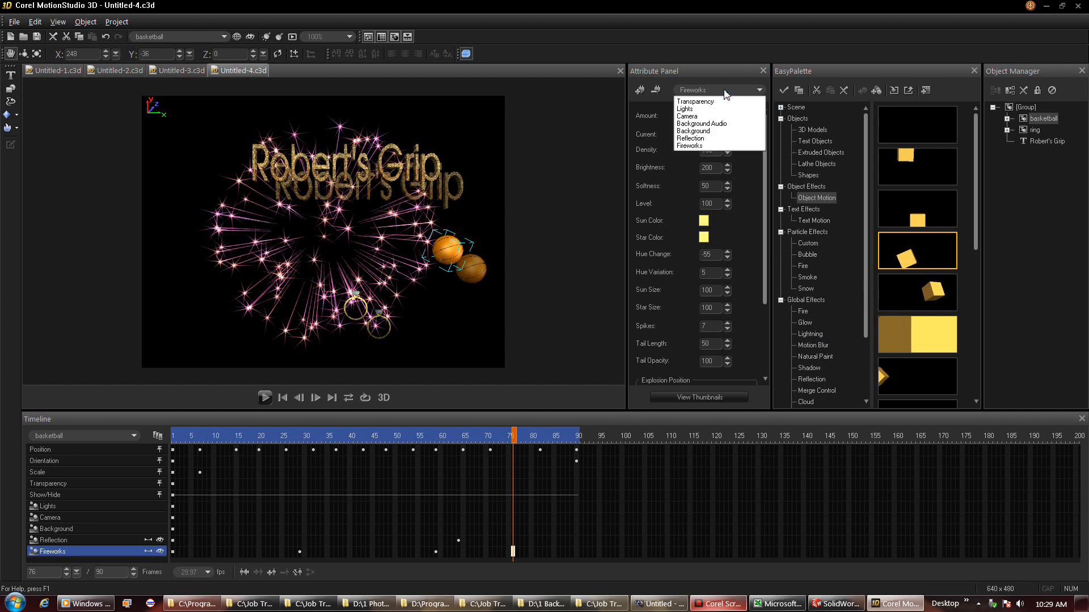
pyautogui.click(726, 94)
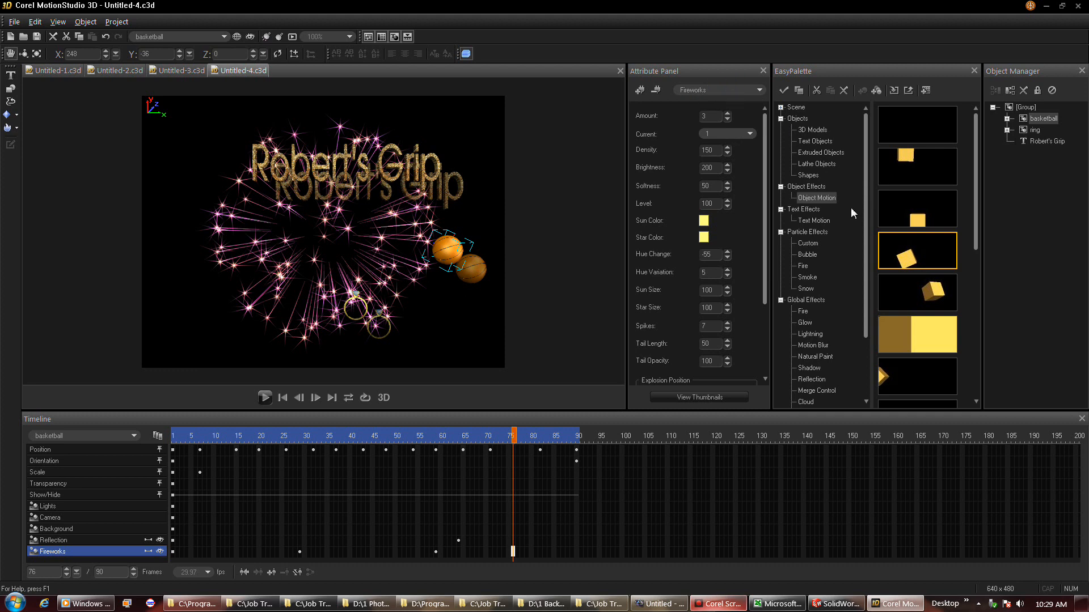
pyautogui.click(717, 400)
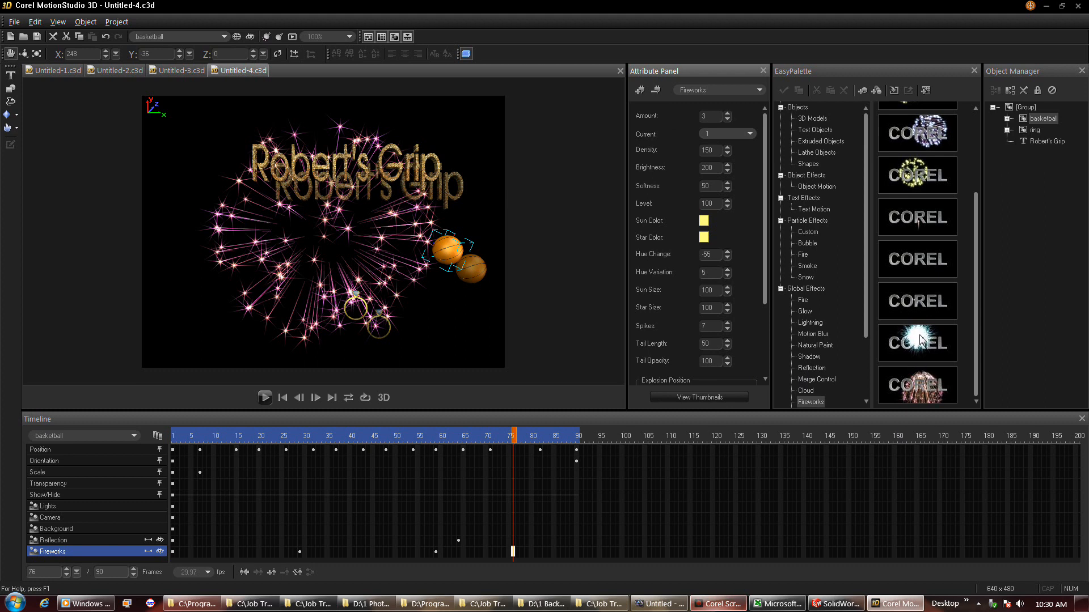
pyautogui.click(970, 248)
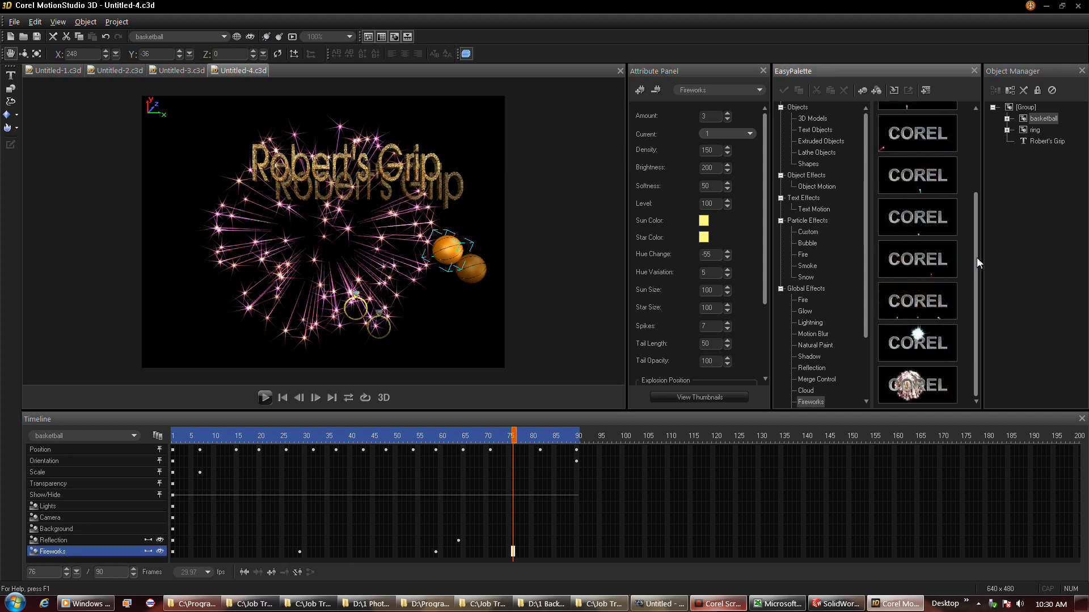
pyautogui.moveTo(976, 257); pyautogui.dragTo(984, 188)
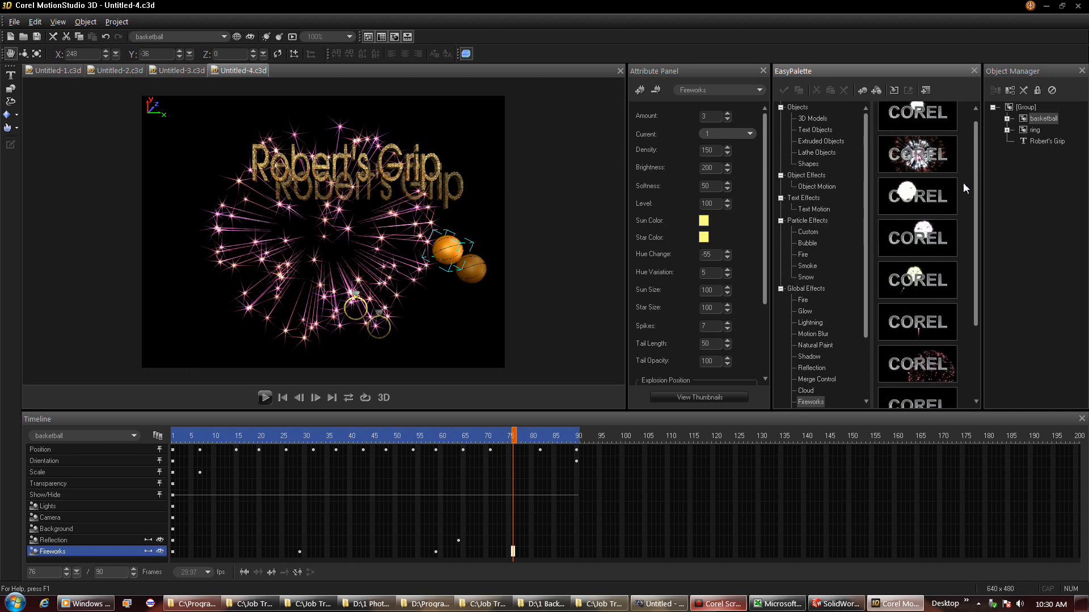
pyautogui.moveTo(974, 191); pyautogui.dragTo(967, 258)
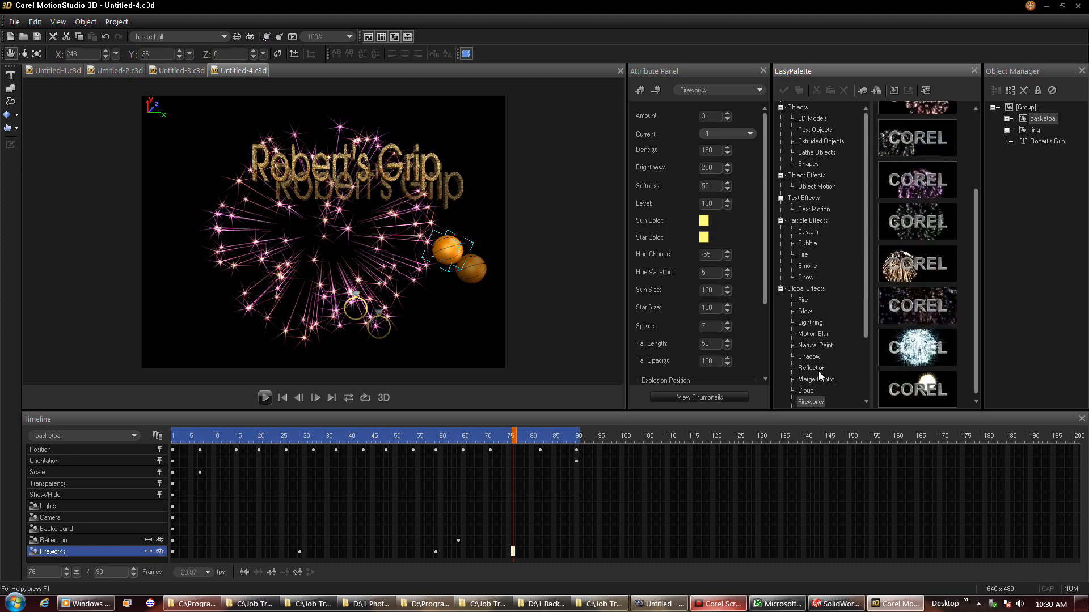
# Step: Apply the second Lightning preset to the Untitled-4.c3d scene and play the animation from the start
pyautogui.click(810, 324)
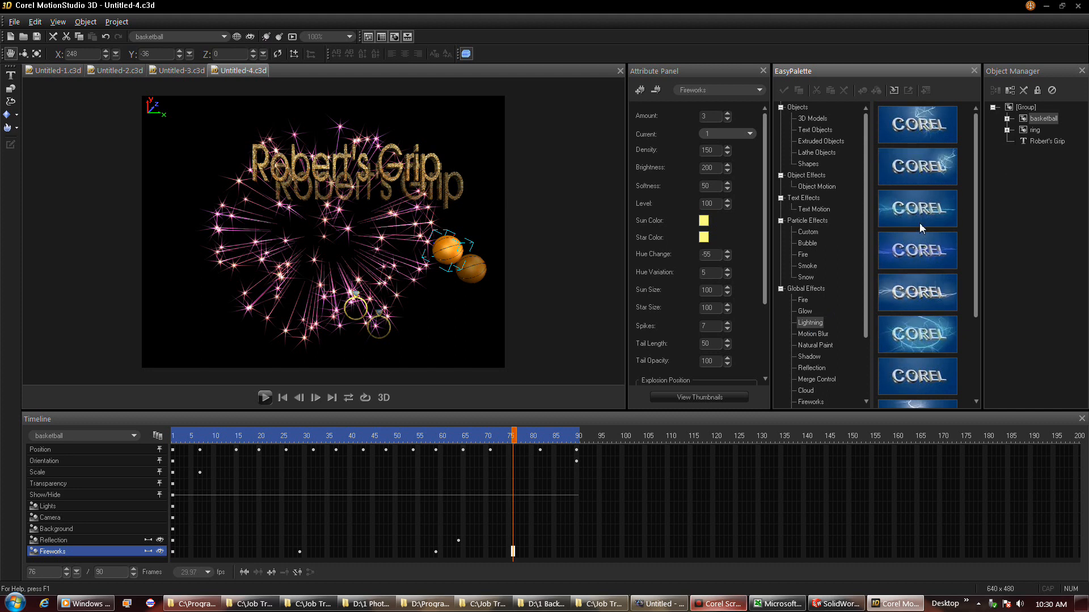
pyautogui.doubleClick(933, 173)
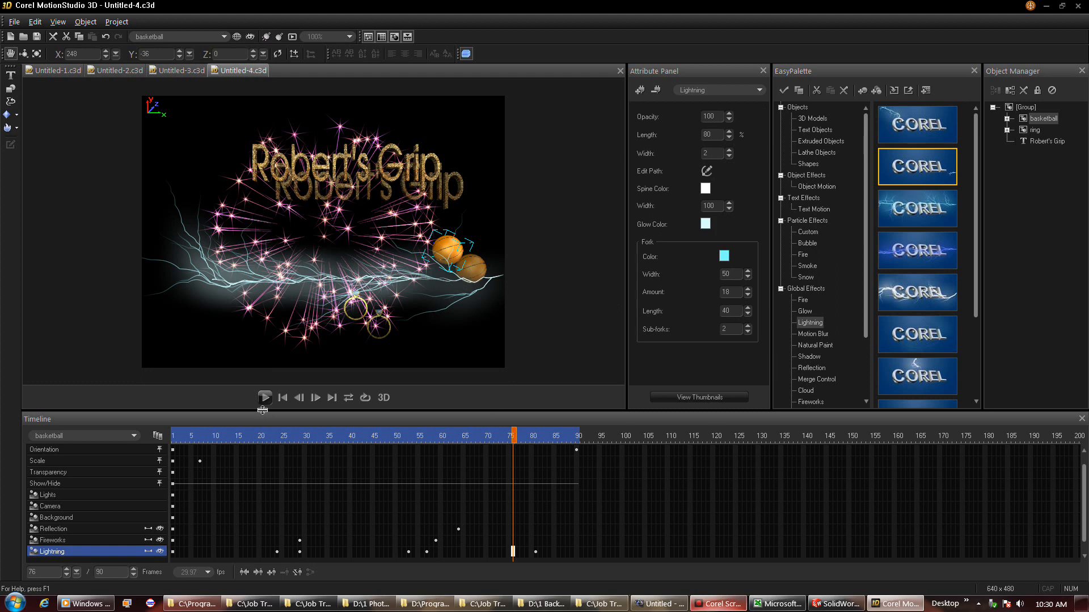
pyautogui.click(282, 397)
pyautogui.click(264, 398)
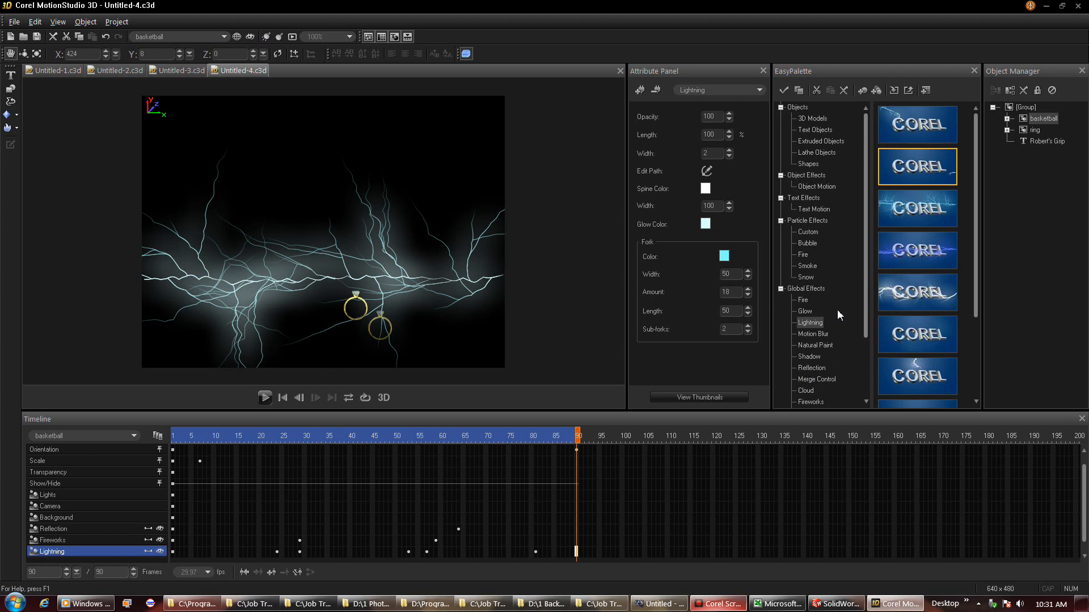
# Step: Export the Untitled-4.c3d animation as a Windows Media Video file named Fireworks in the Video Output folder
pyautogui.scroll(1, 867, 253)
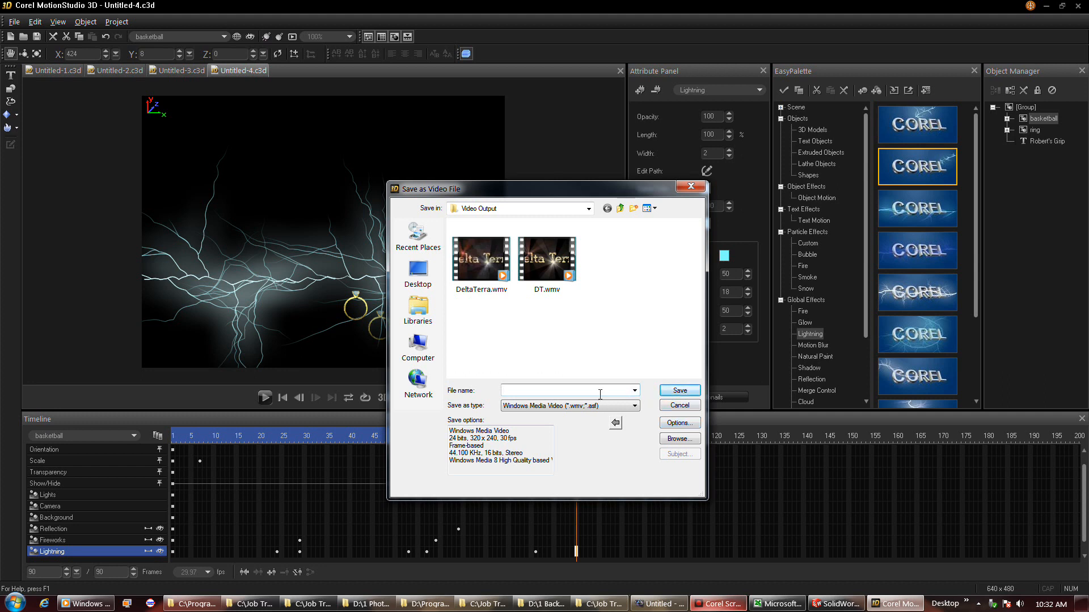
pyautogui.write('ire')
pyautogui.press('Return')
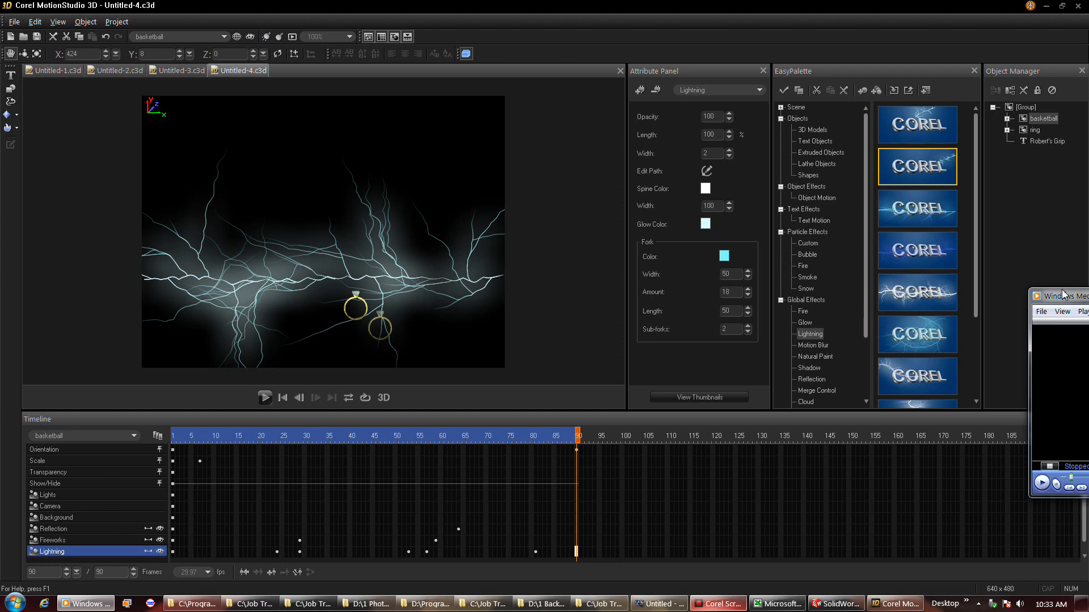
# Step: Bring the Windows Media Player window fully into view and play the exported Fireworks video
pyautogui.moveTo(1088, 245); pyautogui.dragTo(597, 245)
pyautogui.click(513, 426)
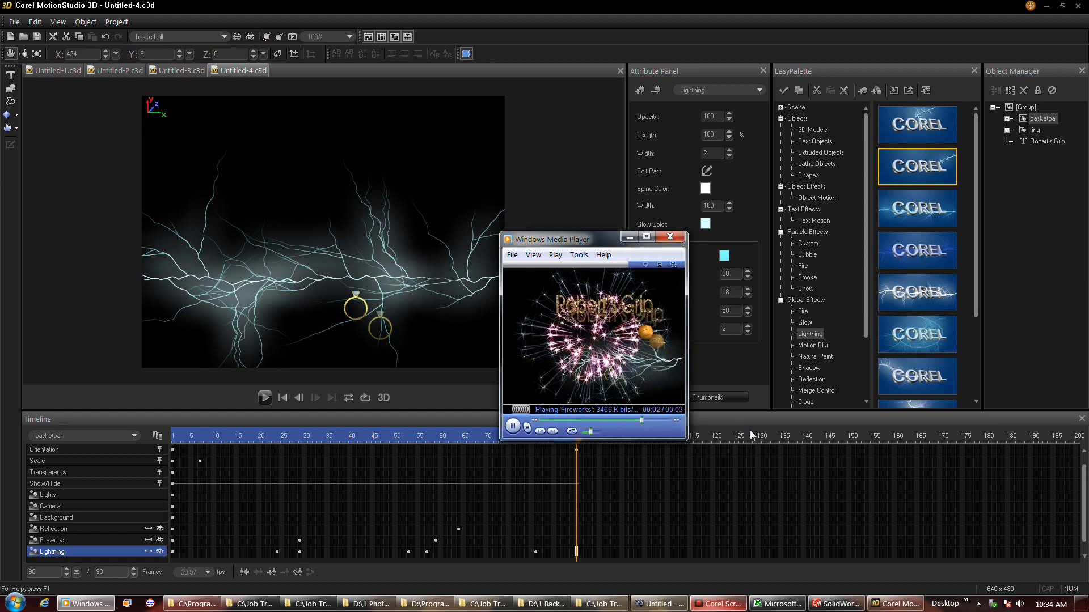
pyautogui.click(514, 427)
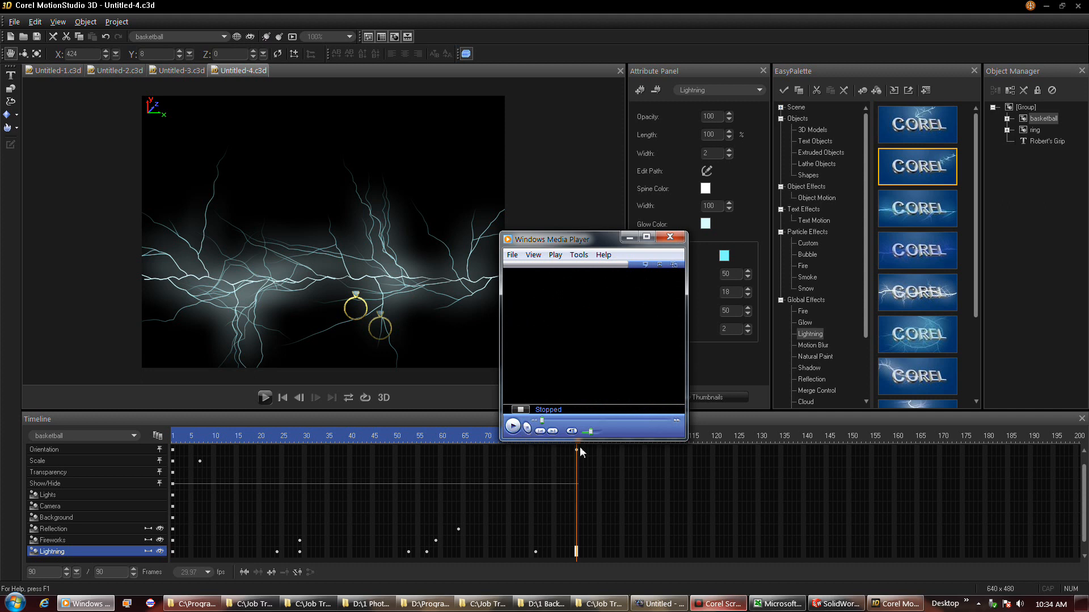
pyautogui.click(724, 605)
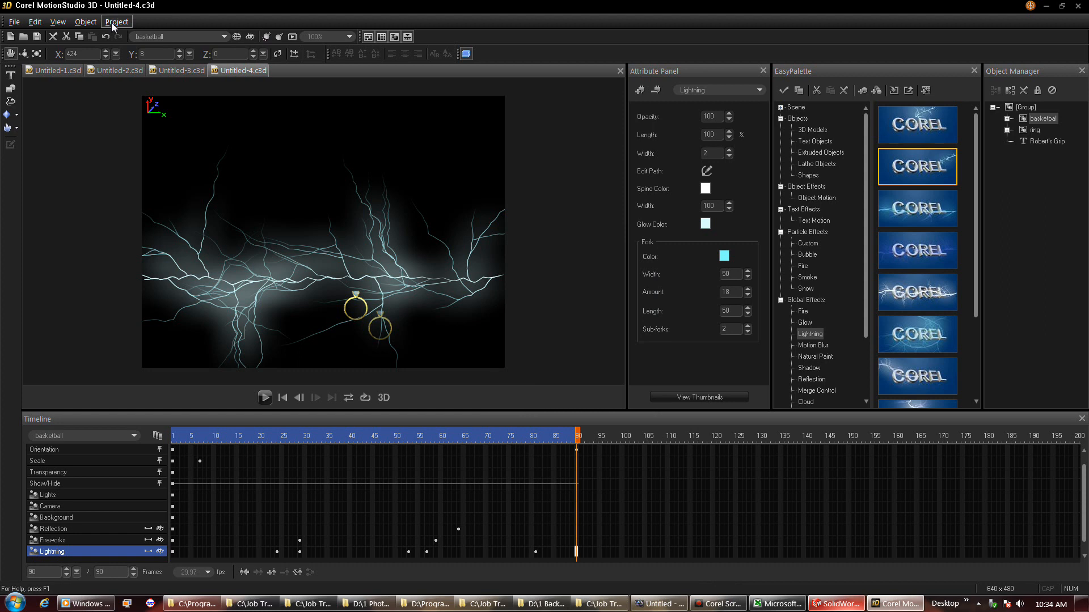
# Step: Inspect the Dimensions settings of the Untitled-4.c3d project and leave them without making changes
pyautogui.click(112, 23)
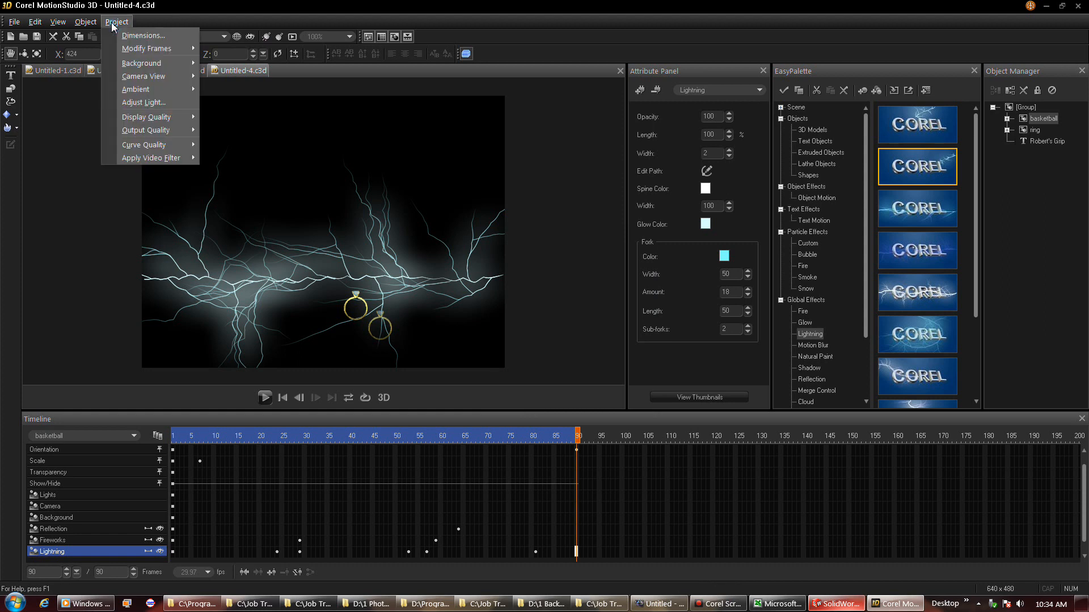
pyautogui.click(129, 35)
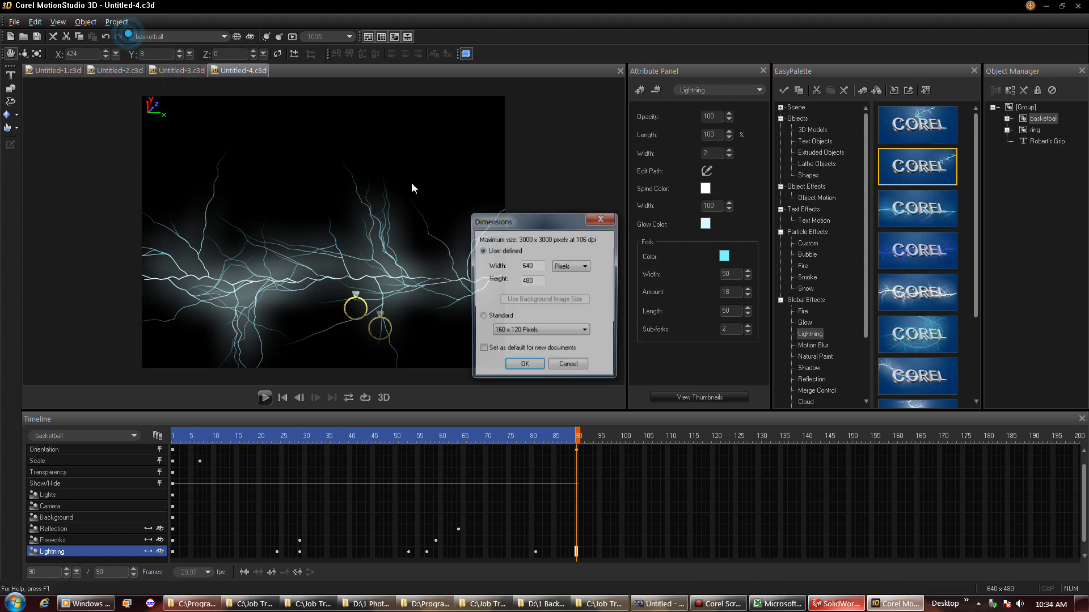
pyautogui.click(568, 368)
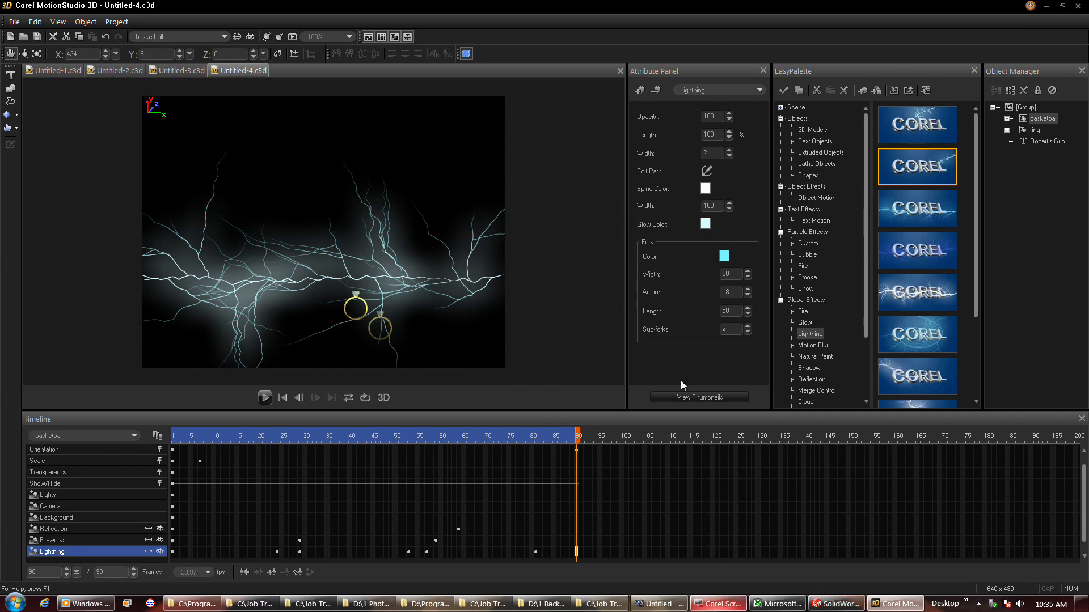
# Step: Select the ring in the scene and review the effects that can be added to it
pyautogui.click(355, 303)
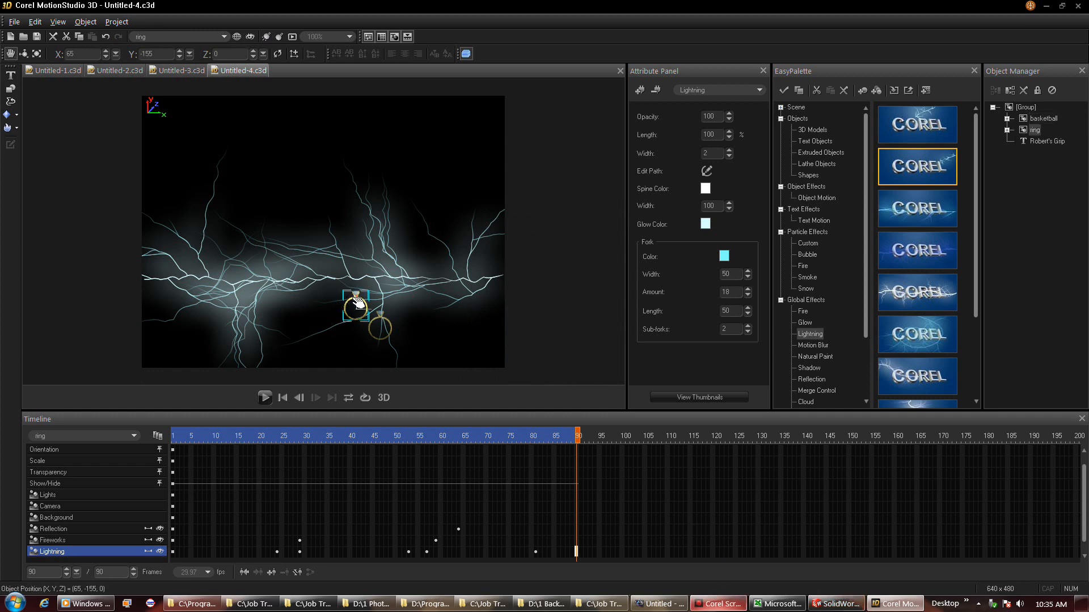
pyautogui.click(639, 91)
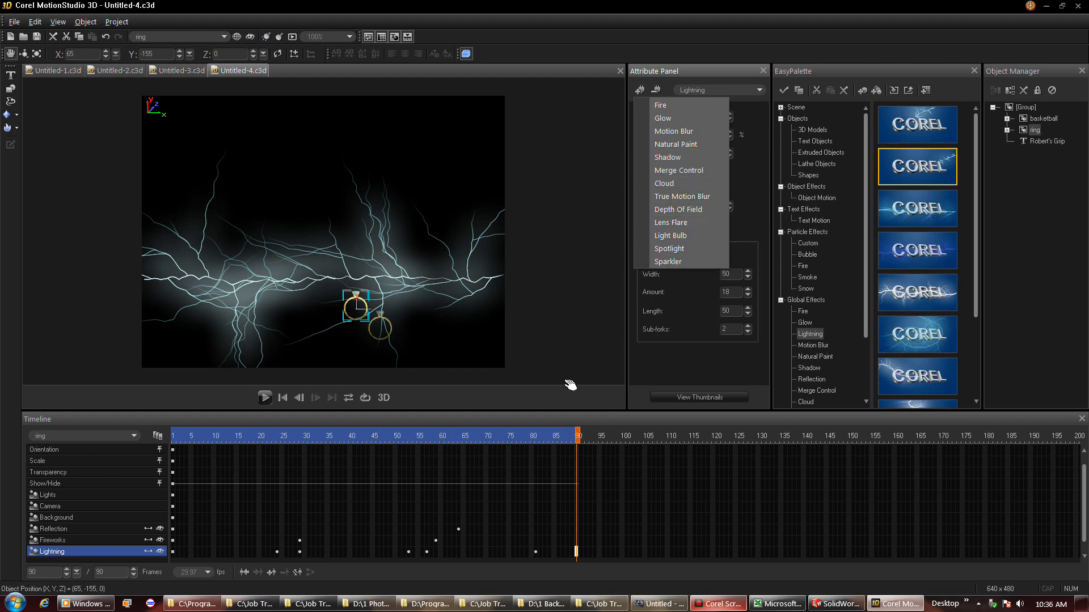
# Step: Go to frame 25, inspect the gold title's text settings without changing them, and review the timeline's object list
pyautogui.moveTo(578, 436); pyautogui.dragTo(283, 435)
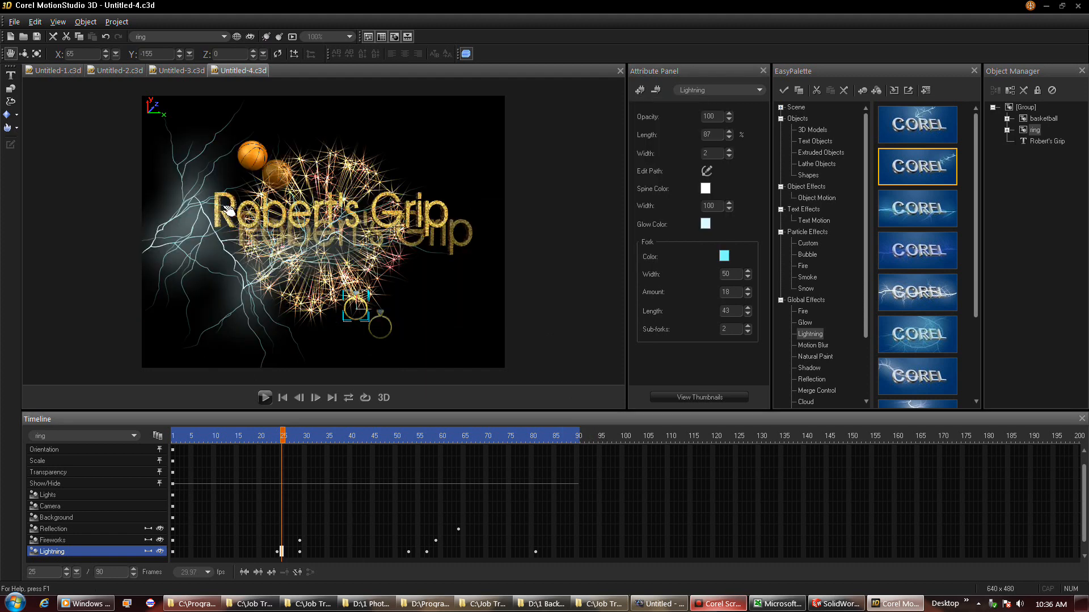
pyautogui.doubleClick(233, 216)
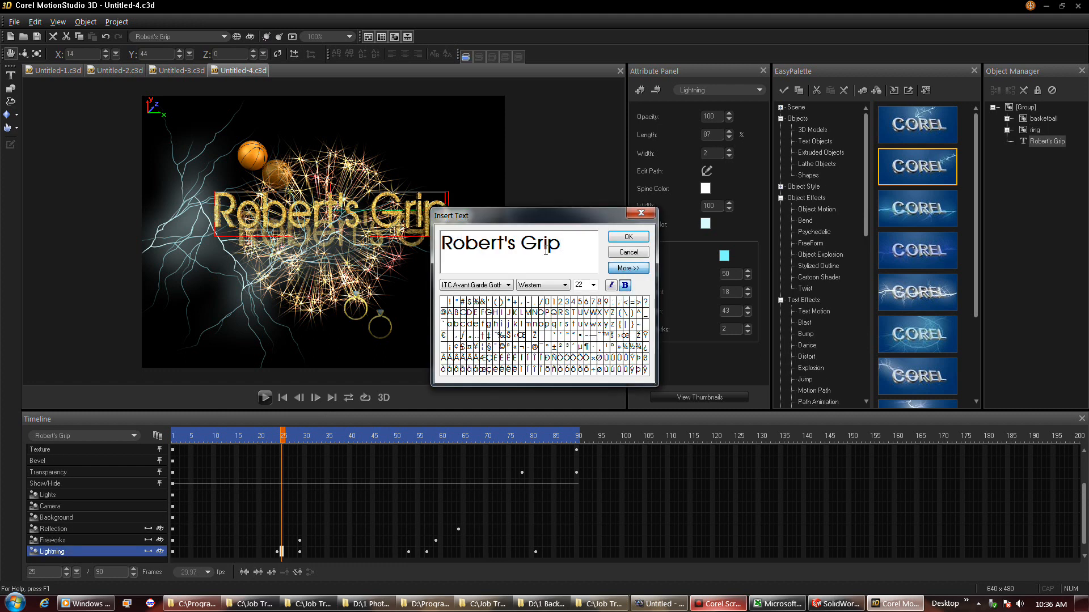
pyautogui.click(636, 253)
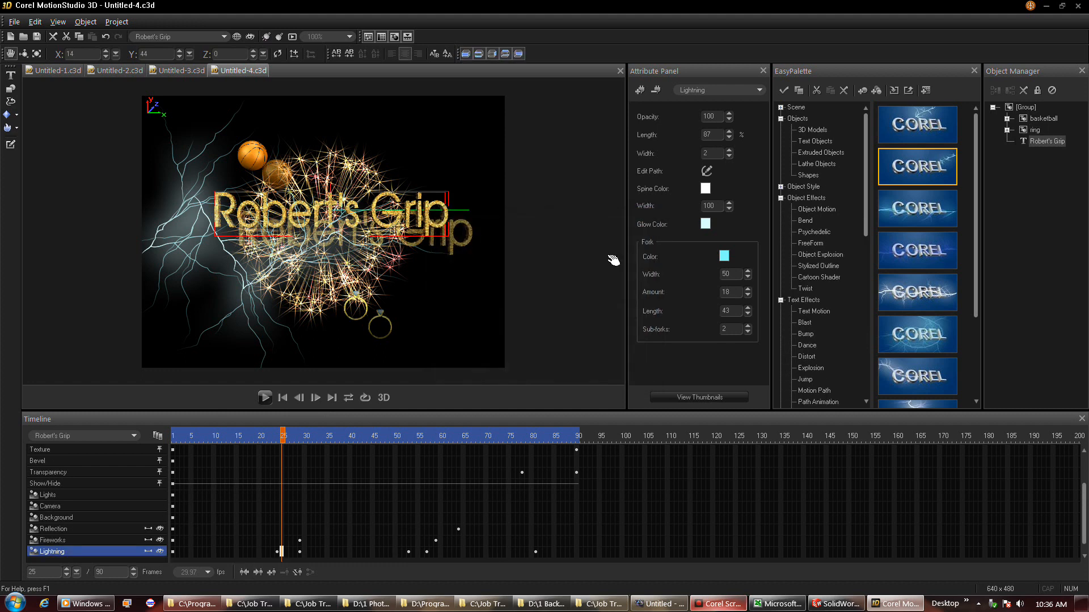
pyautogui.click(133, 436)
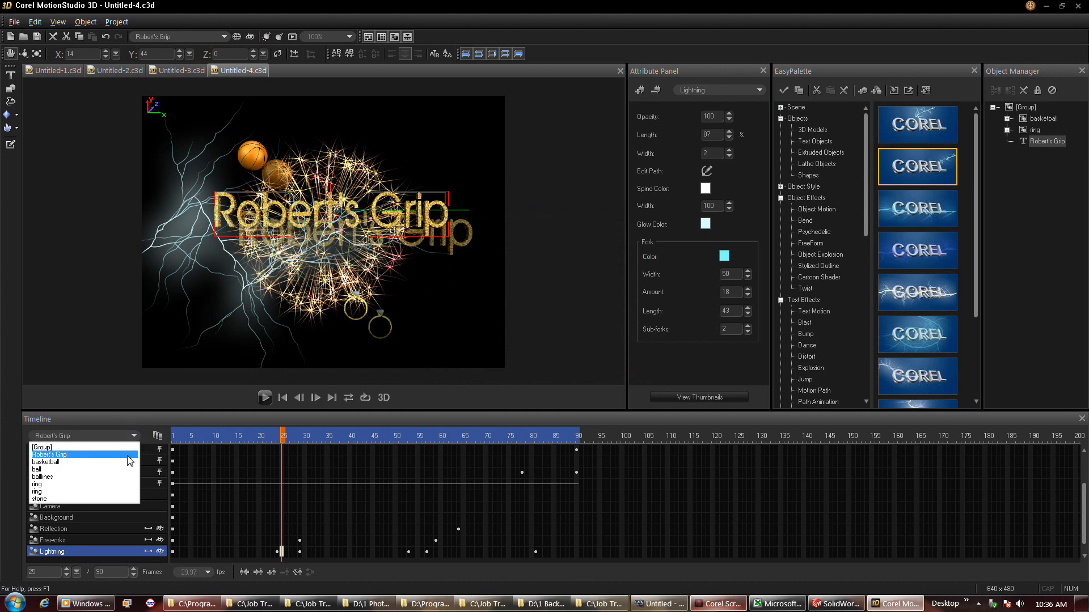
pyautogui.click(553, 210)
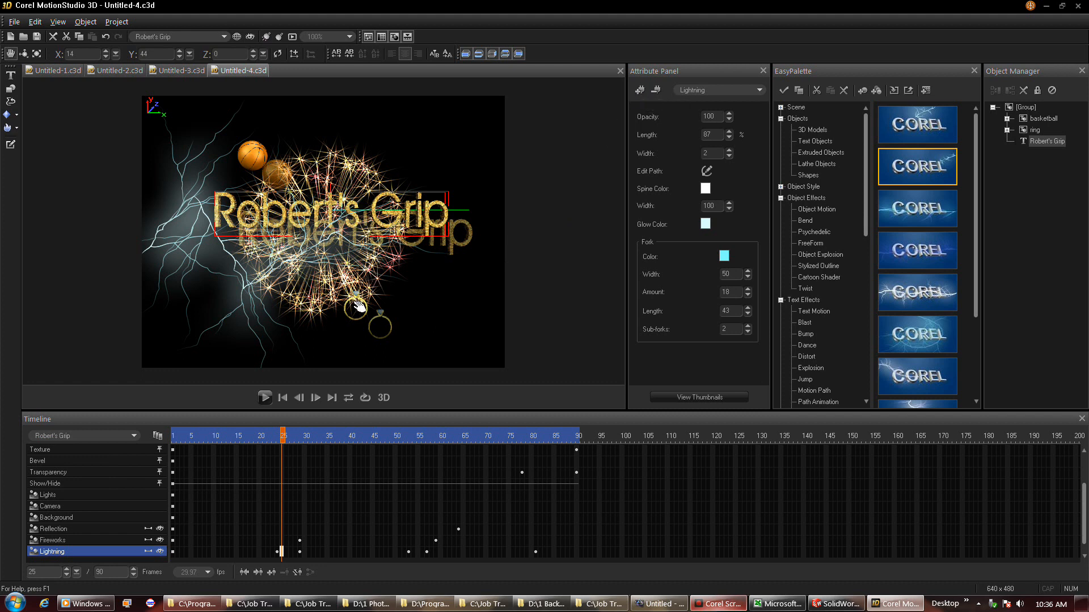
# Step: Try adding the FreeForm effect to the gold title text and remove it again
pyautogui.click(640, 90)
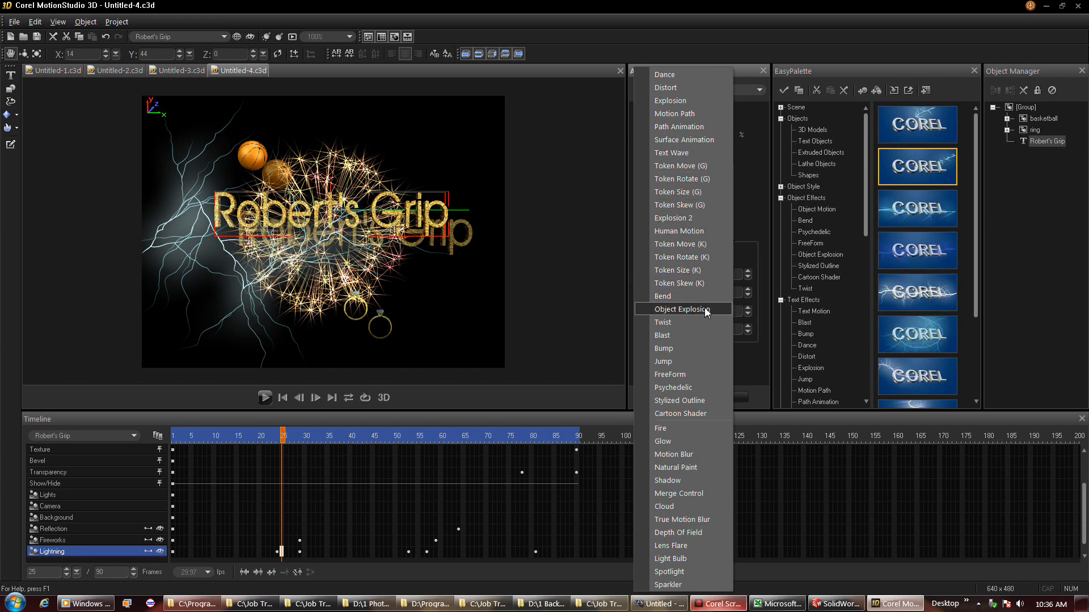
pyautogui.click(681, 375)
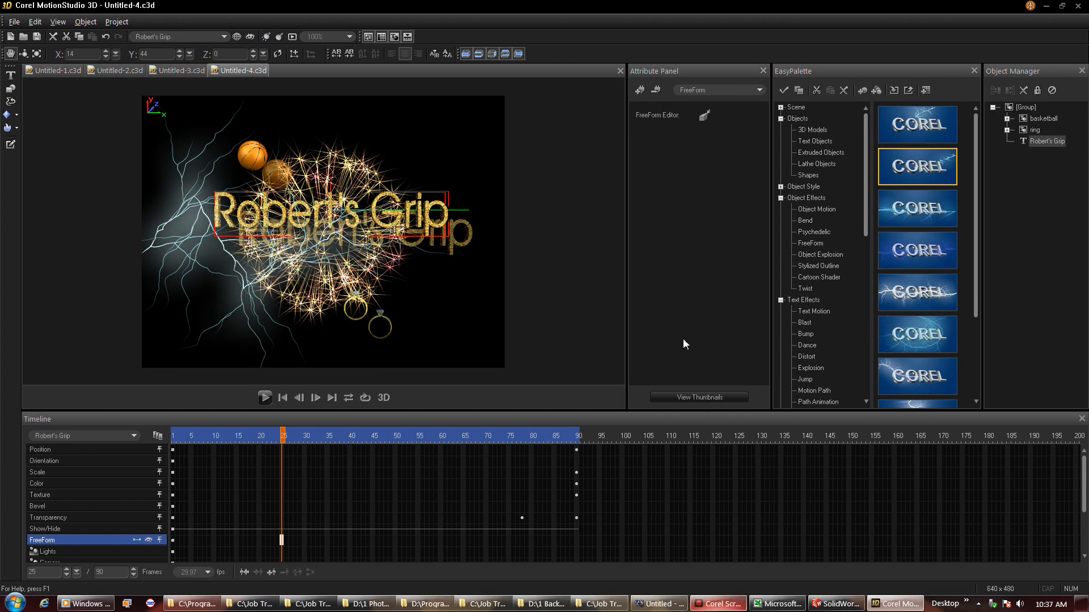
pyautogui.click(656, 89)
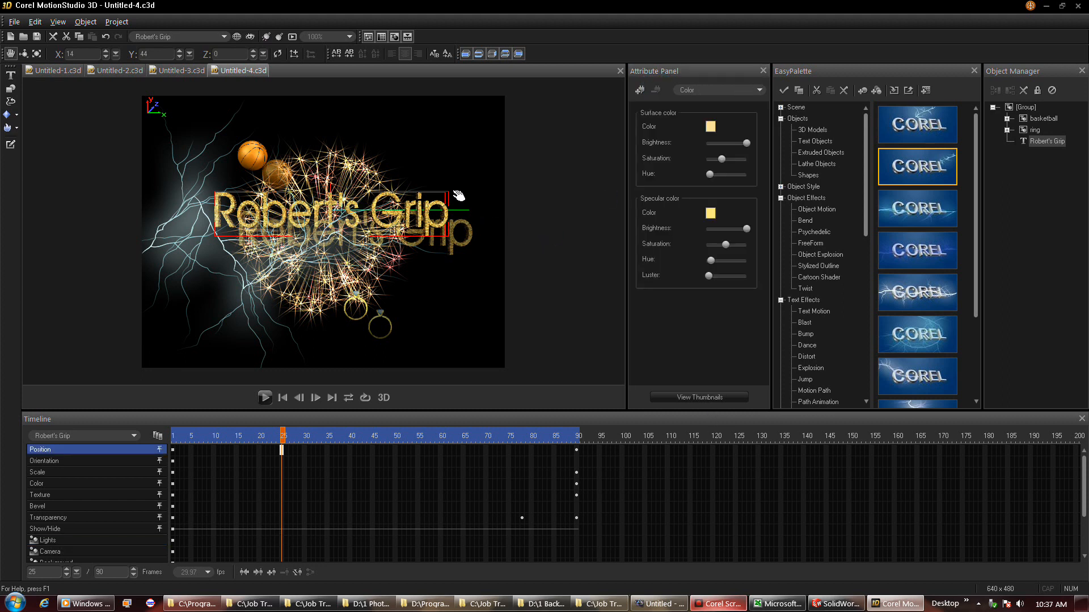
# Step: Close the Untitled-4.c3d project
pyautogui.click(14, 22)
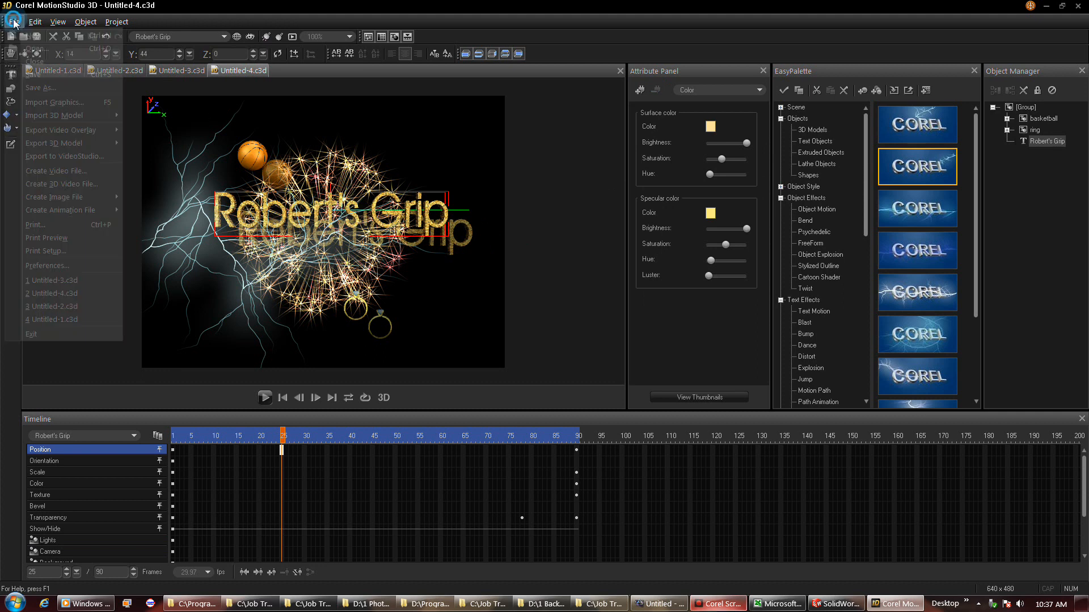
pyautogui.click(35, 61)
pyautogui.click(514, 330)
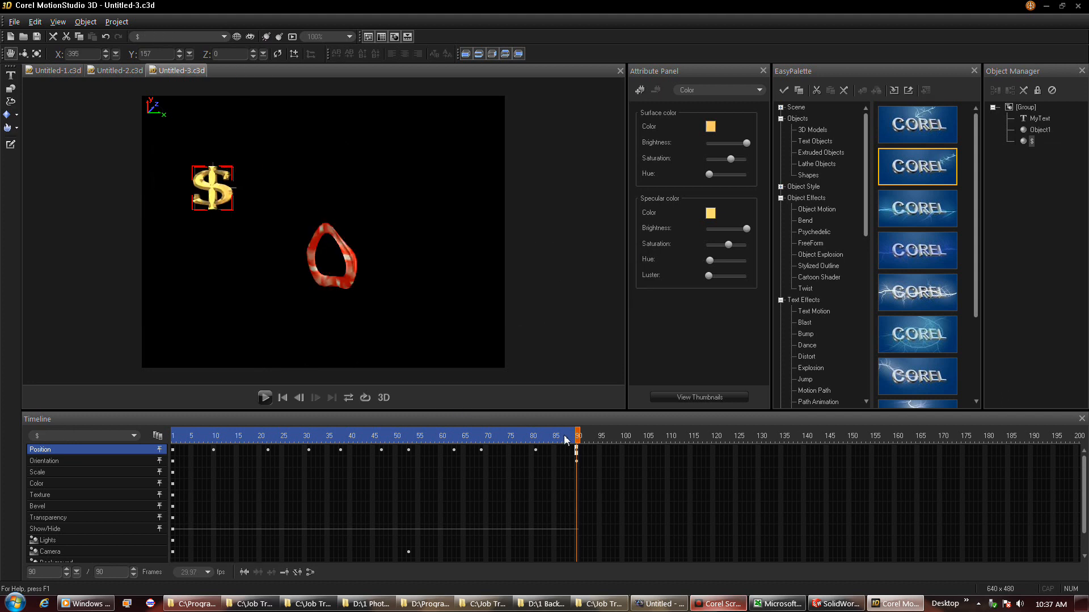
# Step: Export the Untitled-3.c3d animation as the video 123.wmv and close the project
pyautogui.click(710, 600)
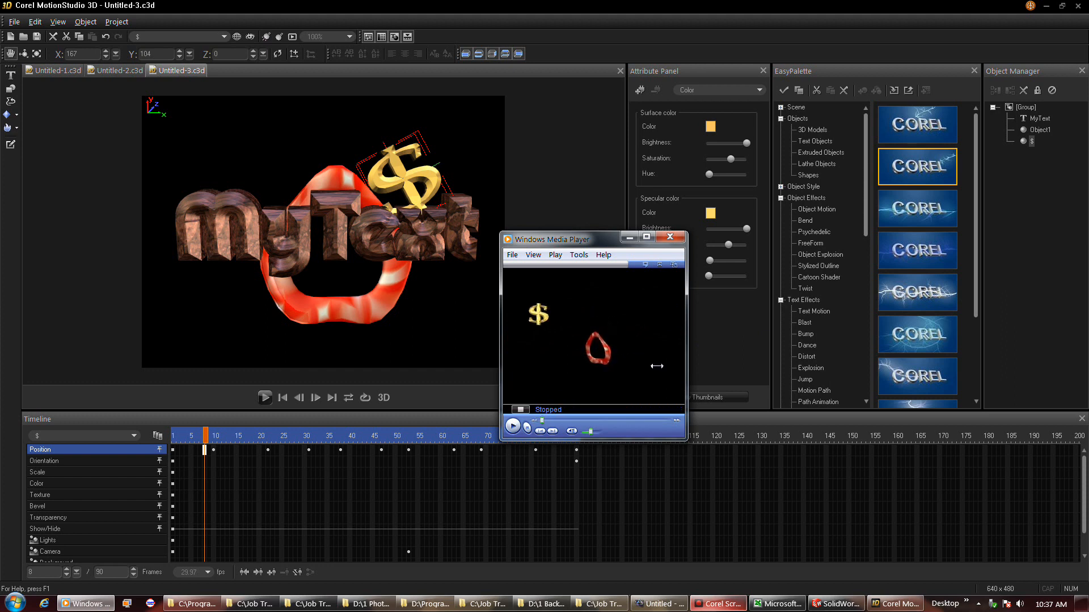
pyautogui.click(678, 239)
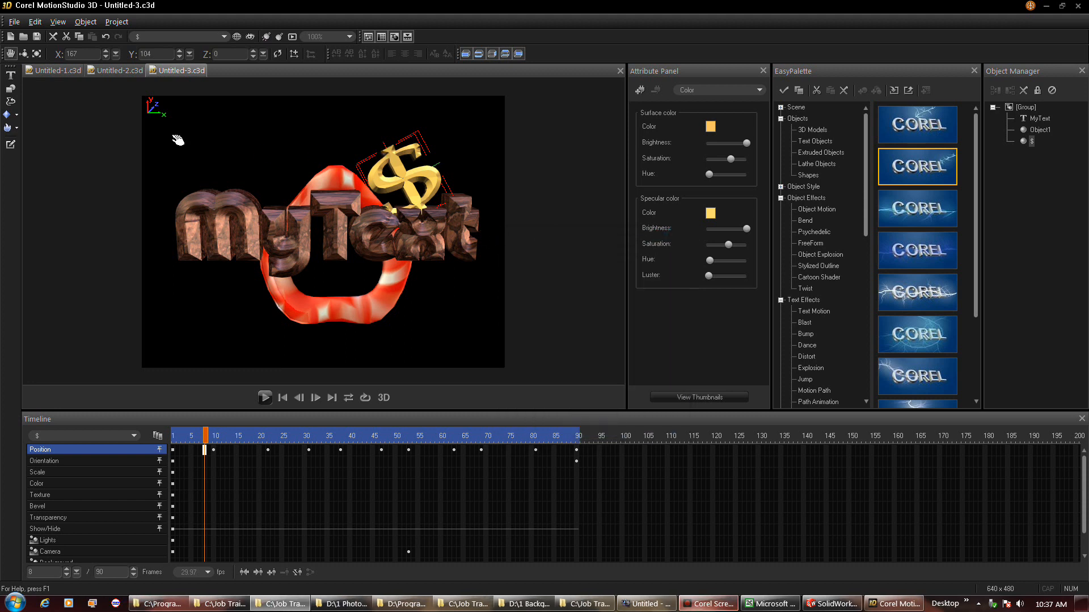
pyautogui.click(17, 24)
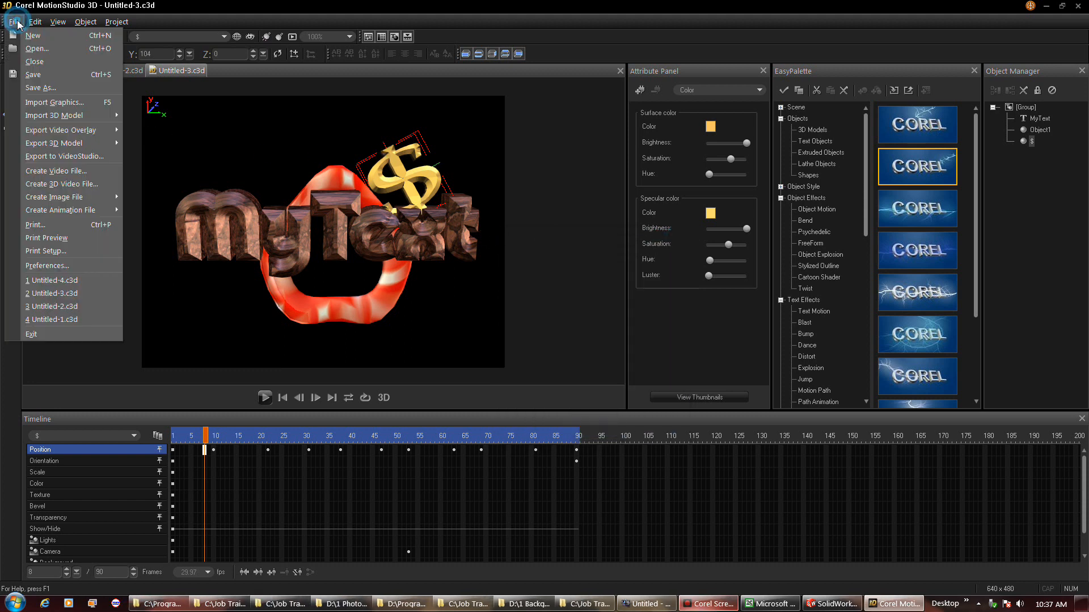
pyautogui.click(33, 64)
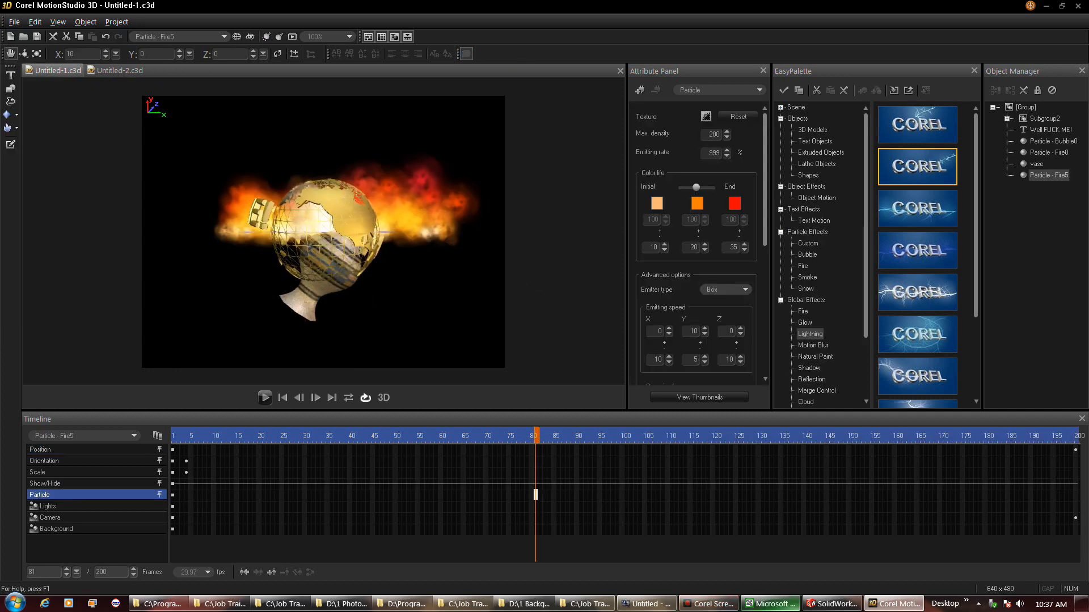
# Step: Export the Untitled-1.c3d animation as a Windows Media Video named 1234 in the Video Output folder and close the player
pyautogui.click(14, 22)
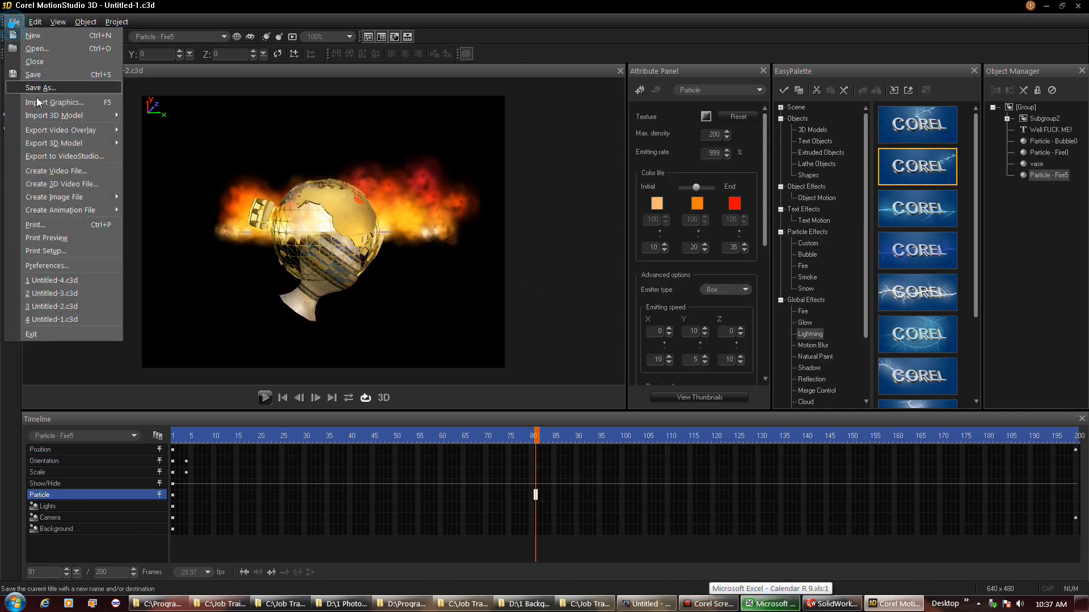
pyautogui.click(74, 171)
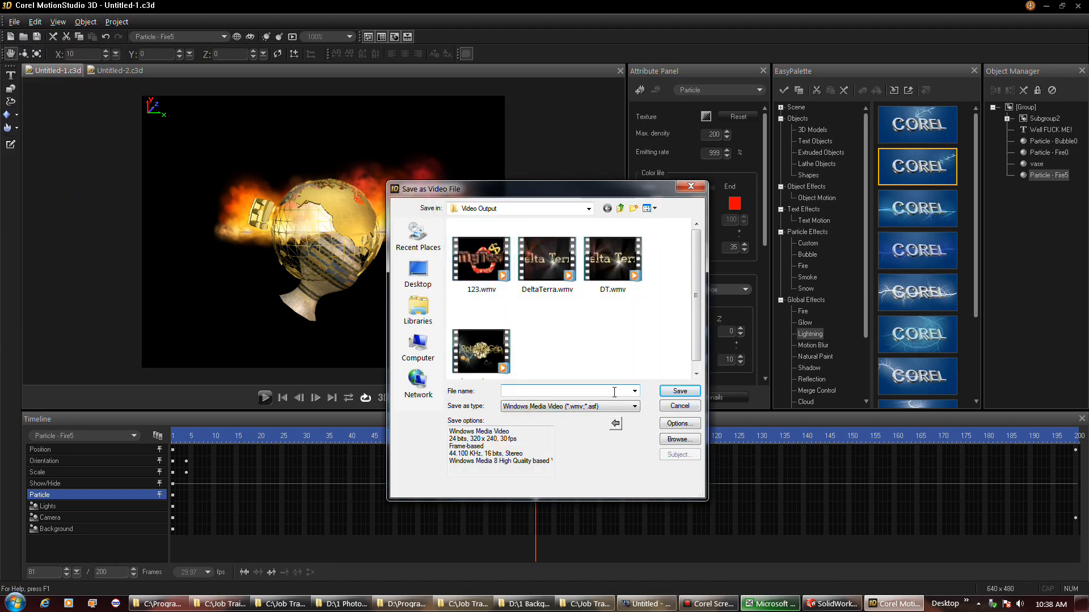
pyautogui.write('1234')
pyautogui.press('Return')
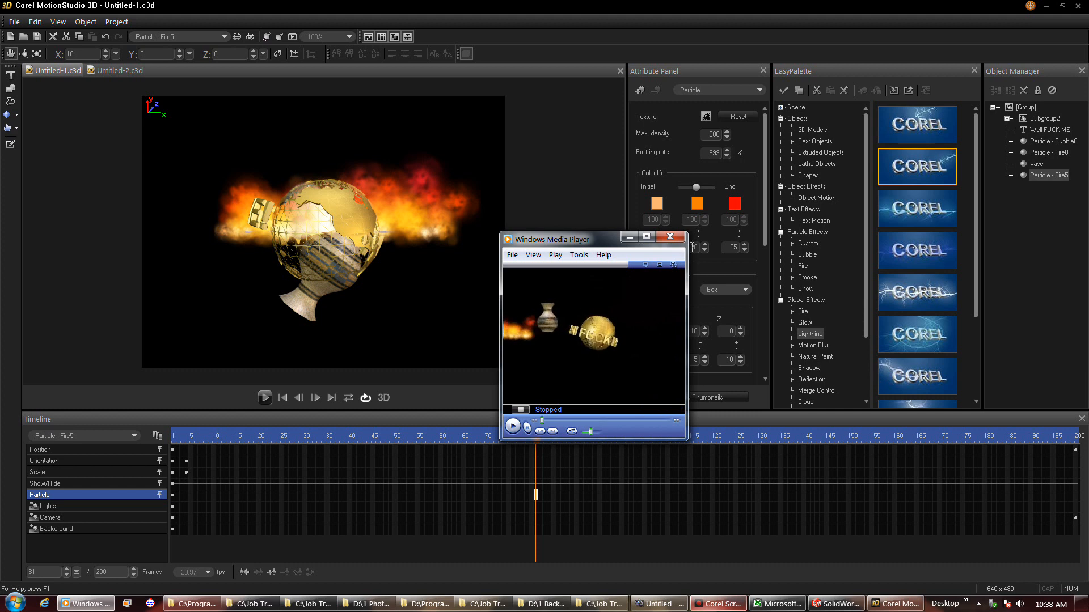
pyautogui.click(670, 236)
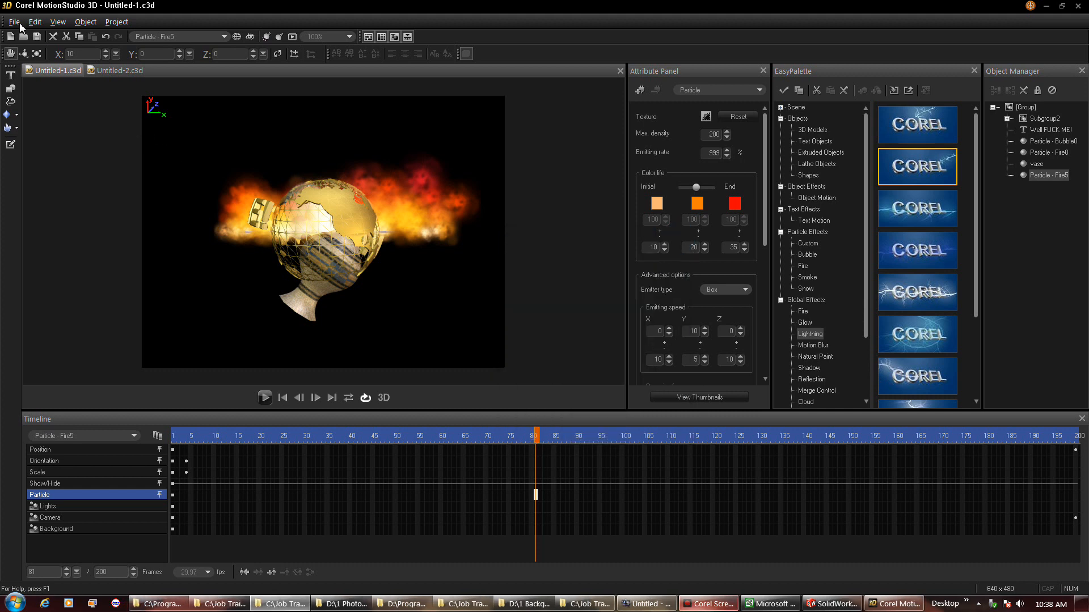
# Step: Close the Untitled-1.c3d project and create a new empty project
pyautogui.click(17, 23)
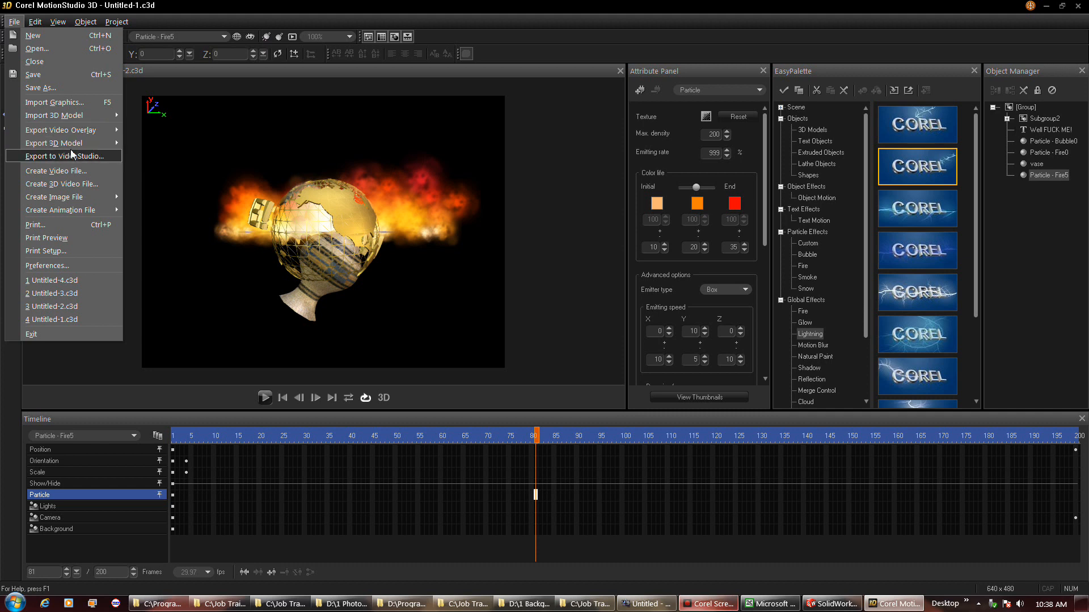
pyautogui.click(67, 63)
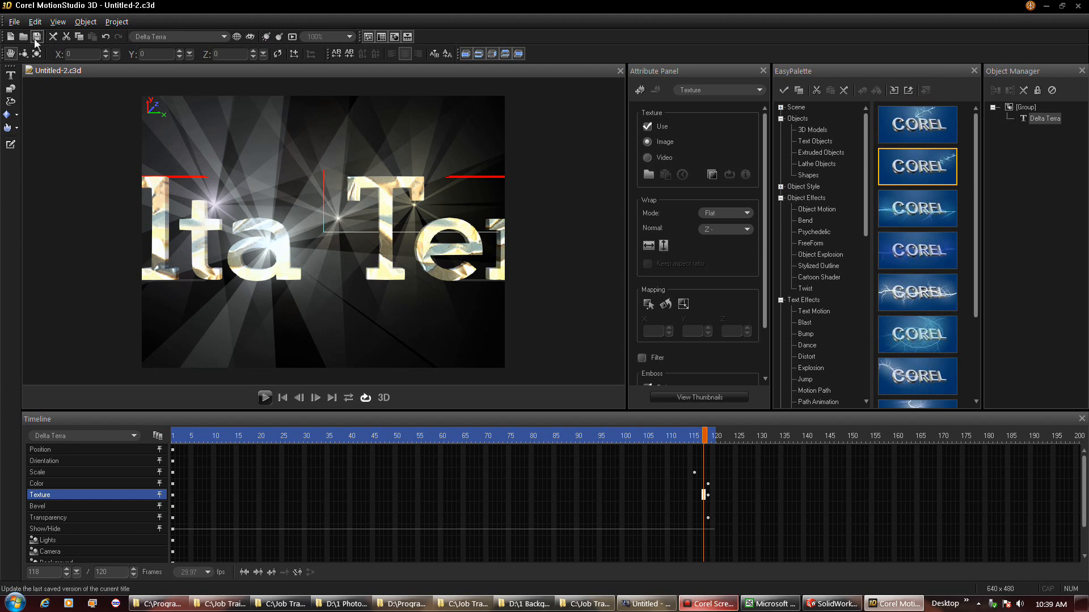
pyautogui.click(15, 21)
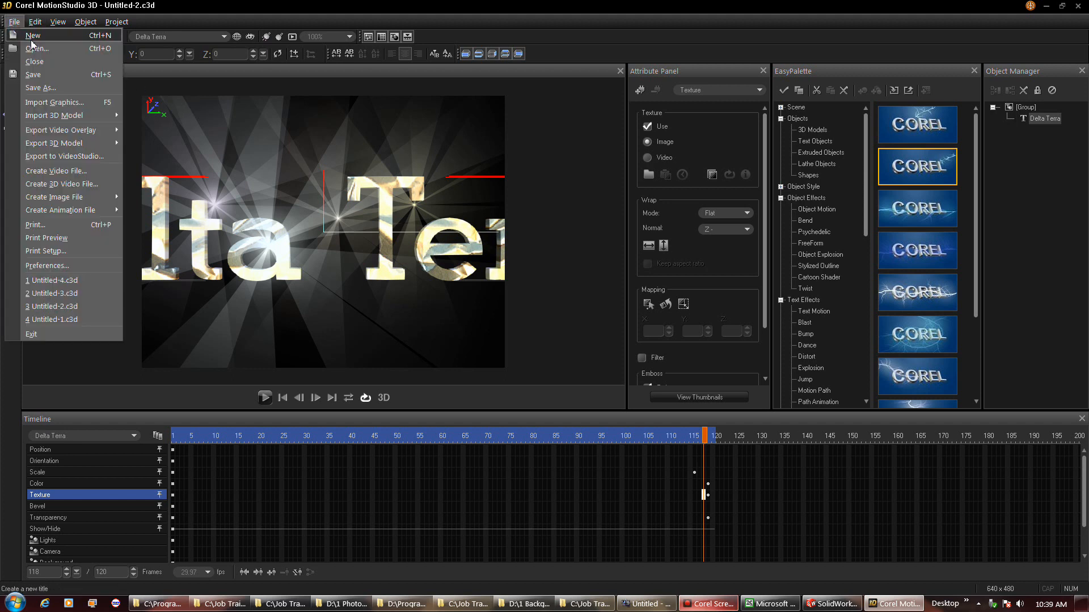
pyautogui.click(34, 35)
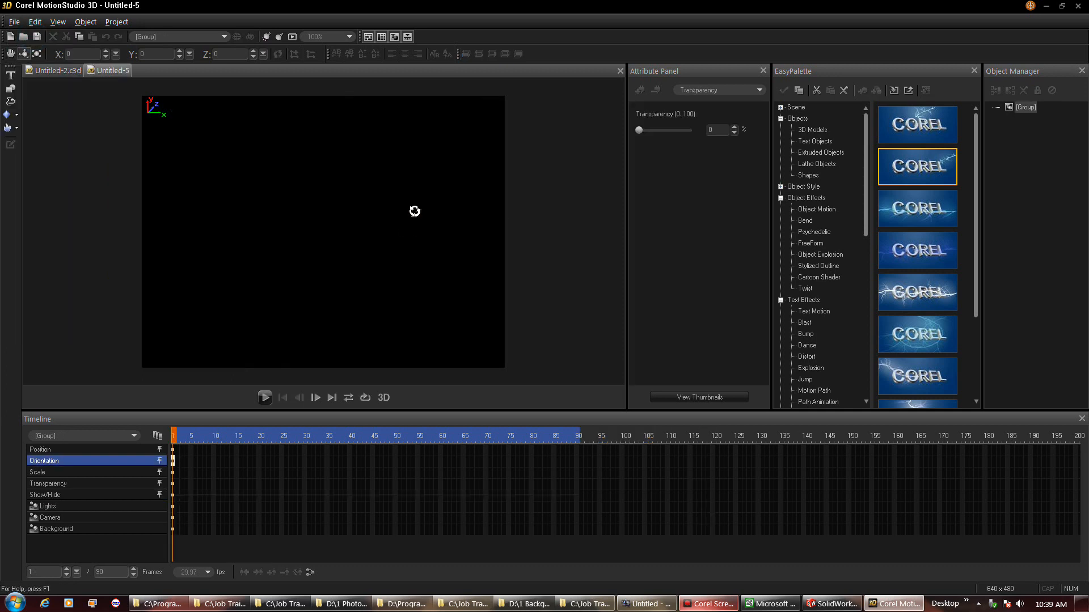
# Step: Set the project's dimensions to the standard 720 x 576 pixels size
pyautogui.click(94, 23)
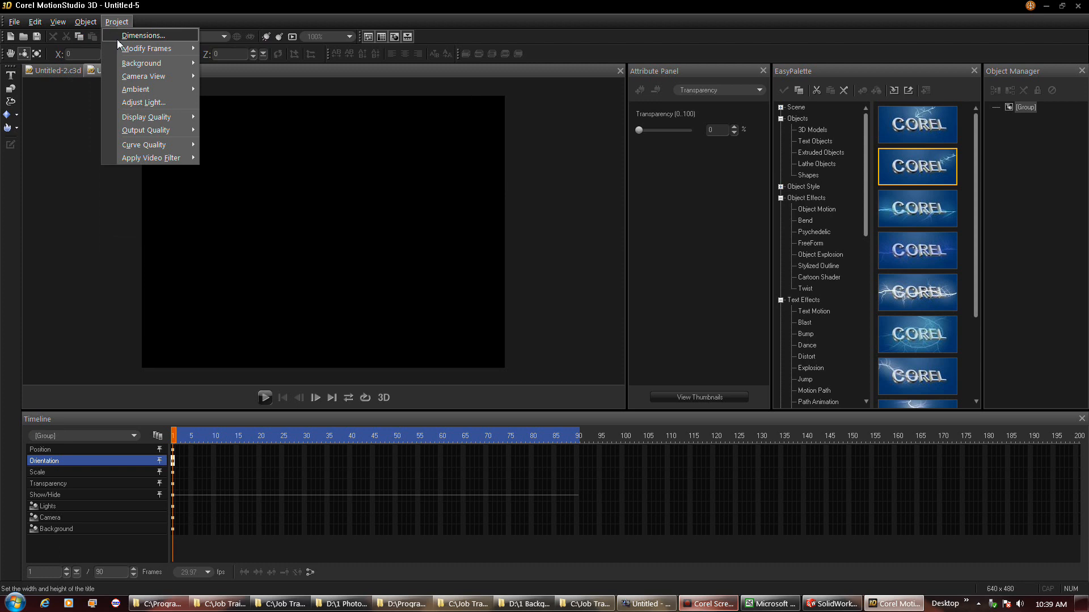
pyautogui.click(119, 40)
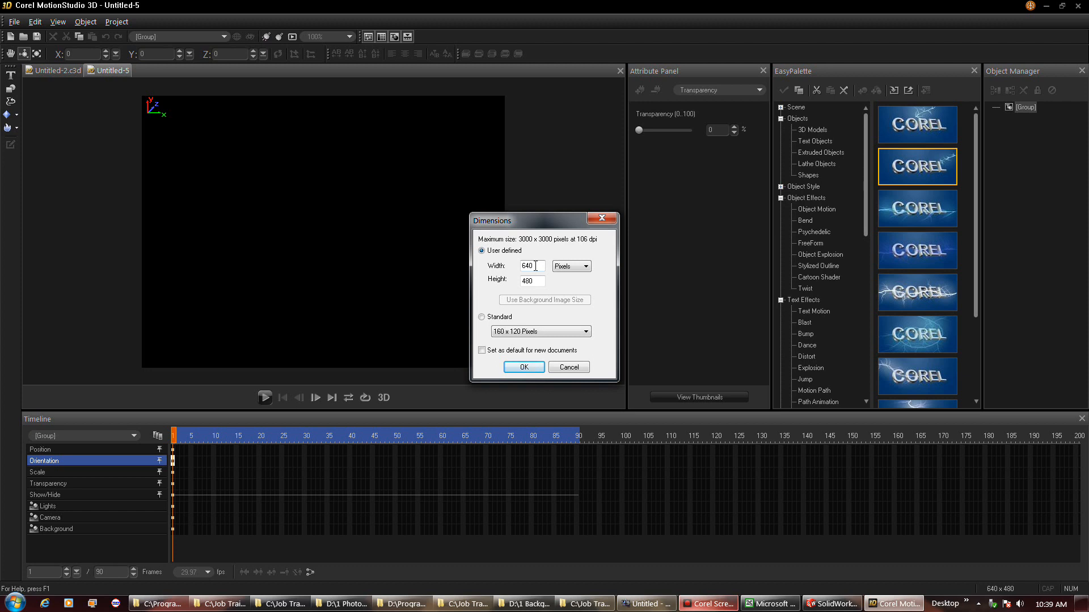
pyautogui.doubleClick(534, 266)
pyautogui.doubleClick(534, 279)
pyautogui.write('600')
pyautogui.click(558, 336)
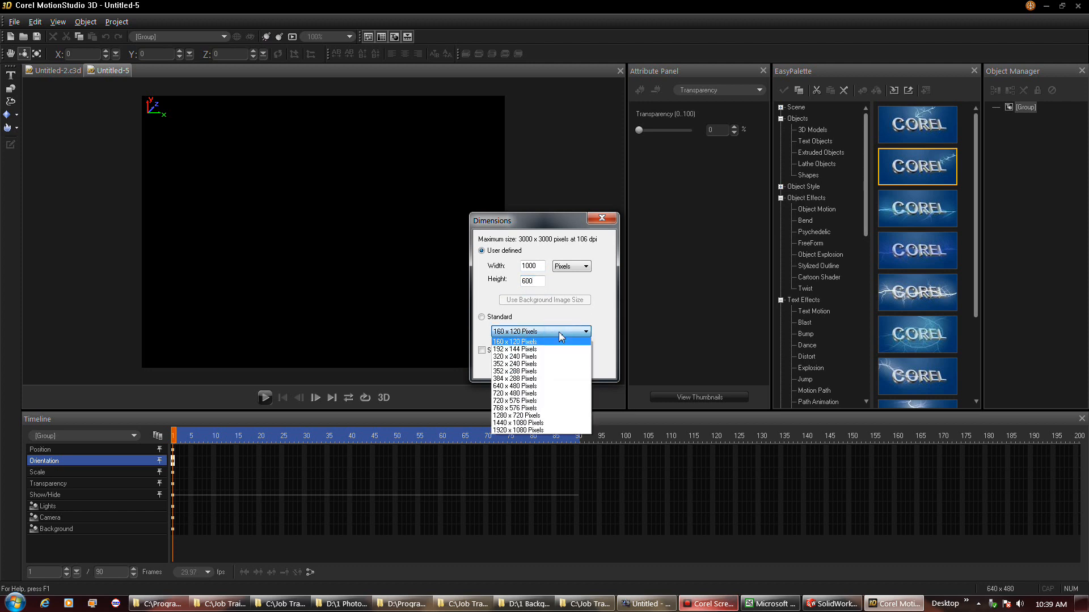
pyautogui.click(521, 401)
pyautogui.click(539, 368)
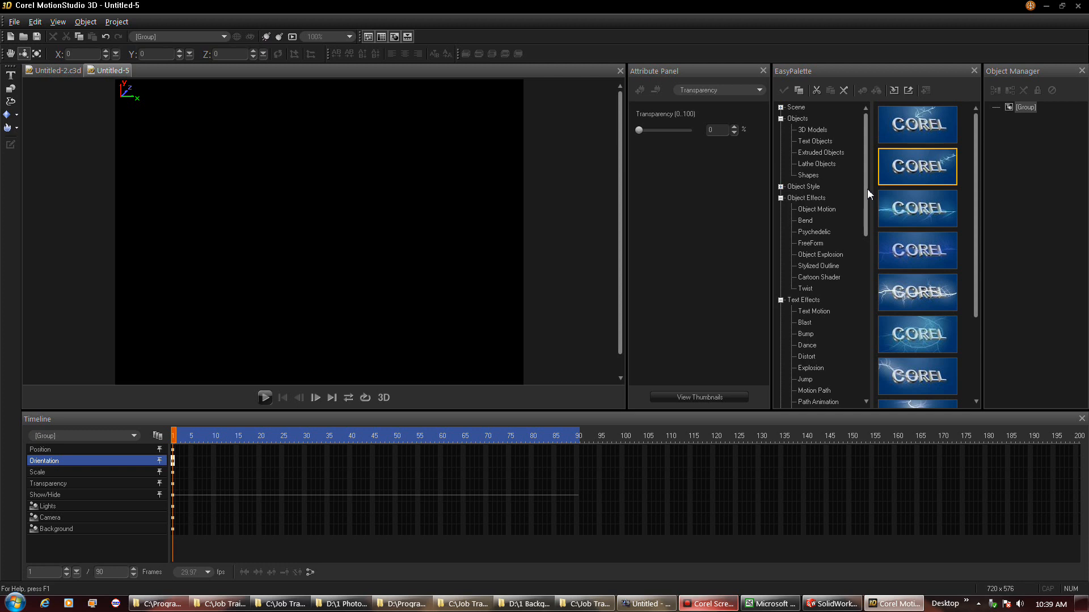
# Step: Add the outlined silver COREL text from the Text Objects presets to the empty scene
pyautogui.click(708, 93)
pyautogui.click(710, 100)
pyautogui.click(817, 140)
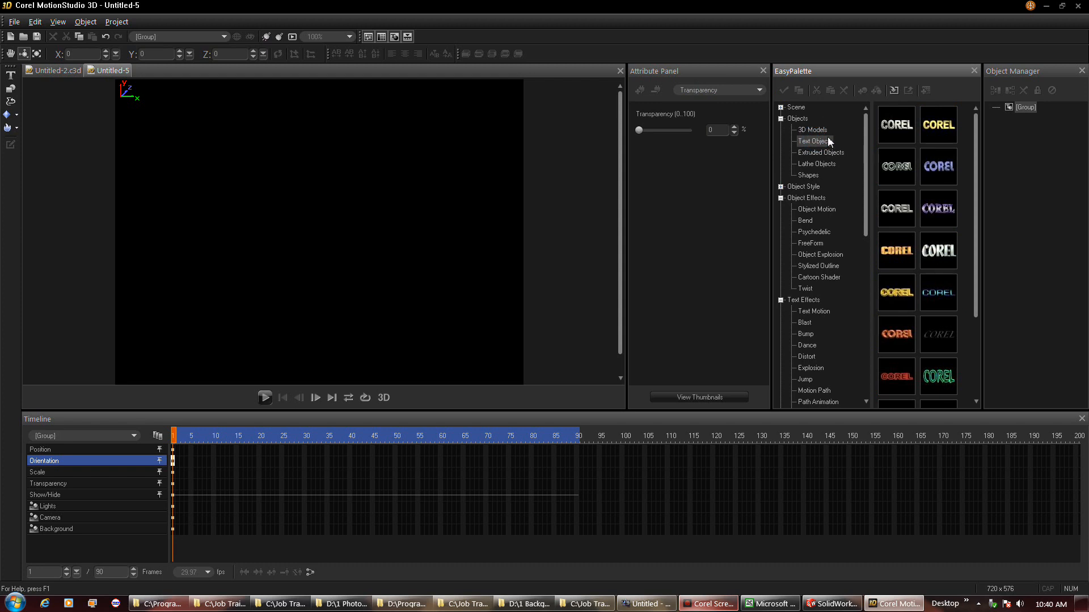
pyautogui.doubleClick(903, 168)
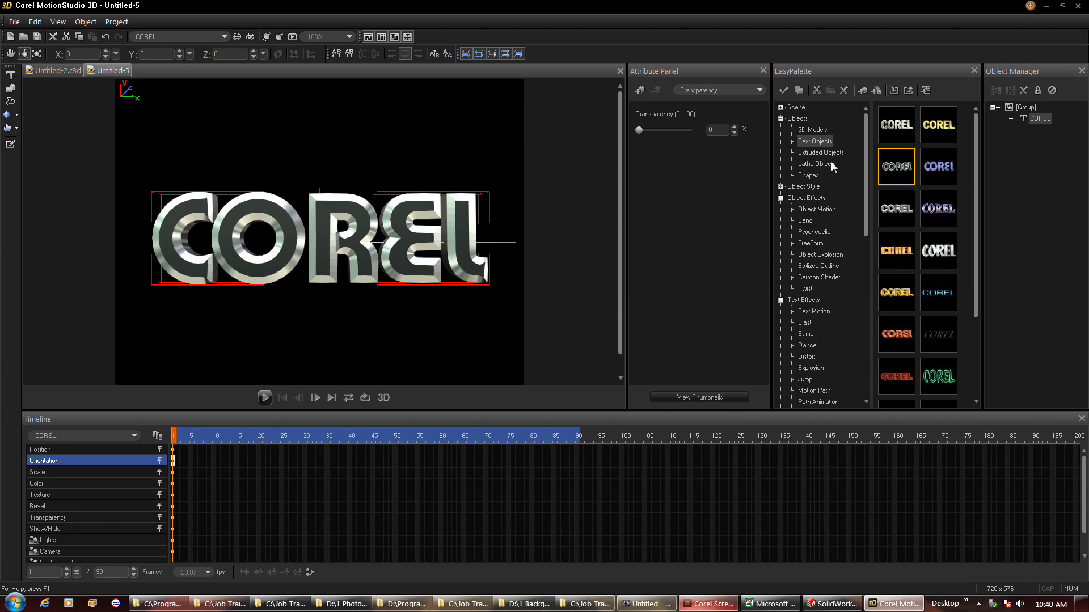
# Step: Add a Path Animation effect to the COREL text
pyautogui.click(643, 91)
pyautogui.click(645, 89)
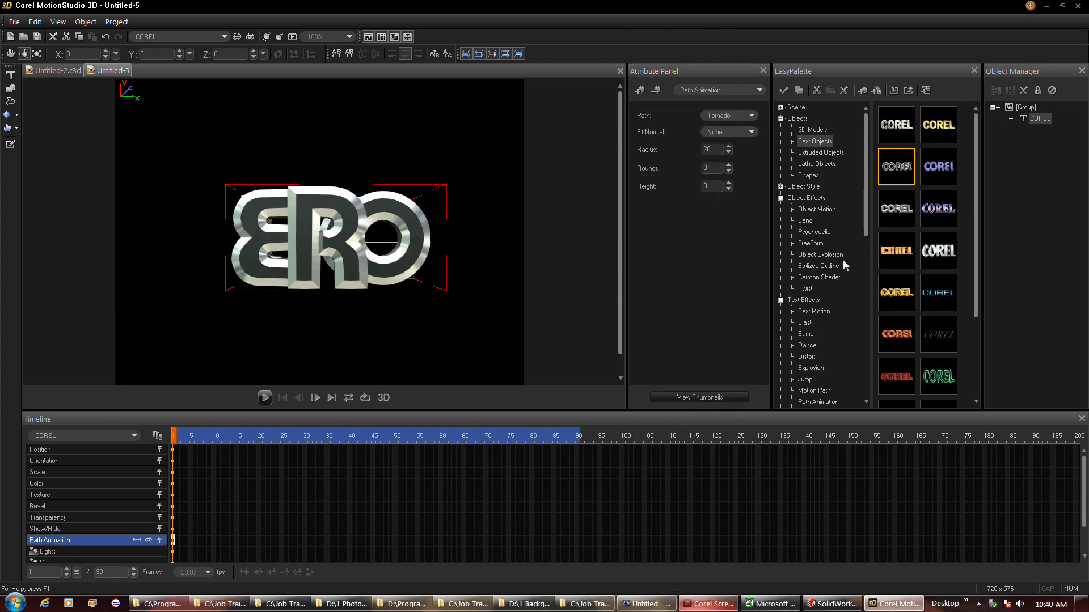
# Step: Examine the Object Motion, Bend and Psychedelic presets among the object effects
pyautogui.click(780, 187)
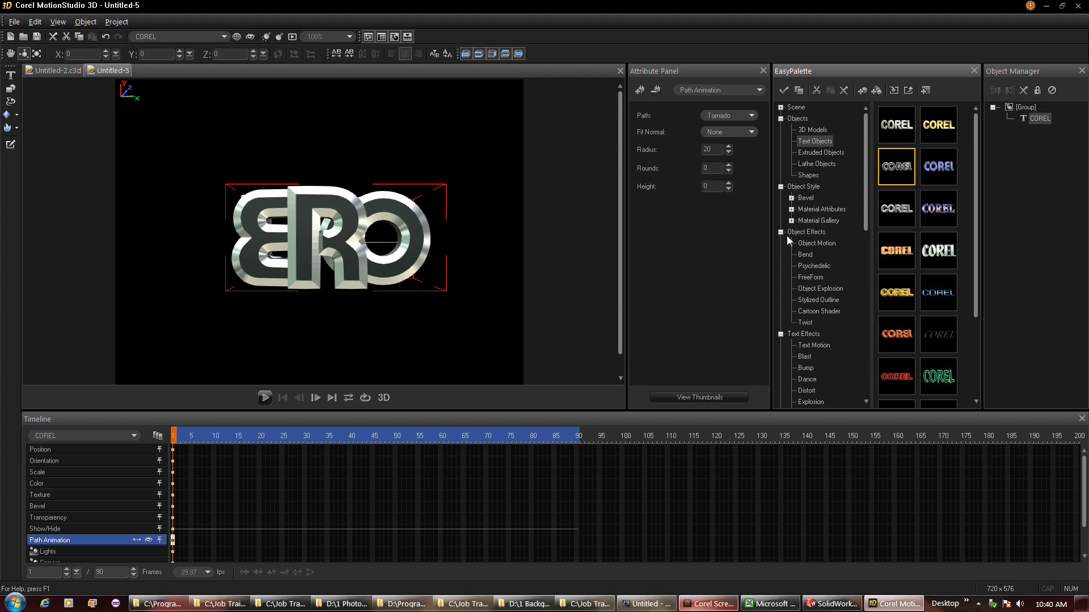
pyautogui.click(815, 243)
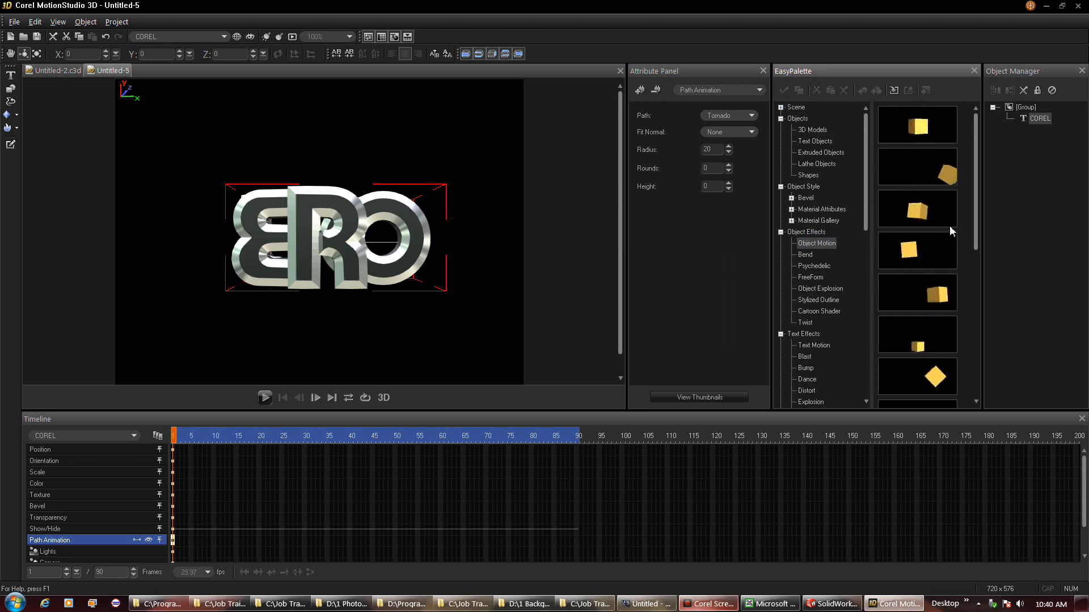
pyautogui.moveTo(977, 234); pyautogui.dragTo(969, 382)
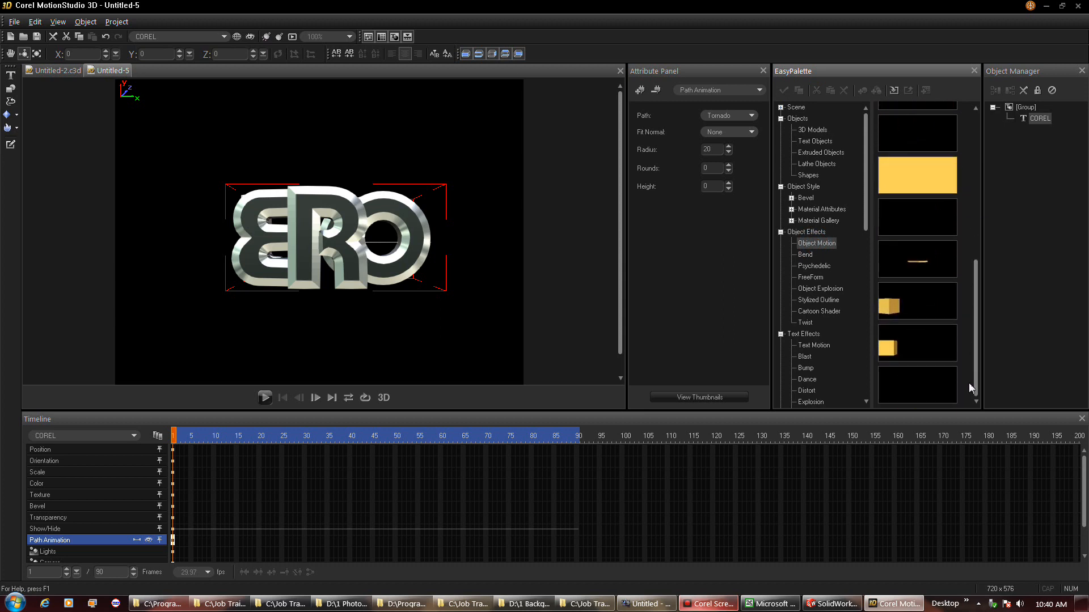
pyautogui.click(968, 383)
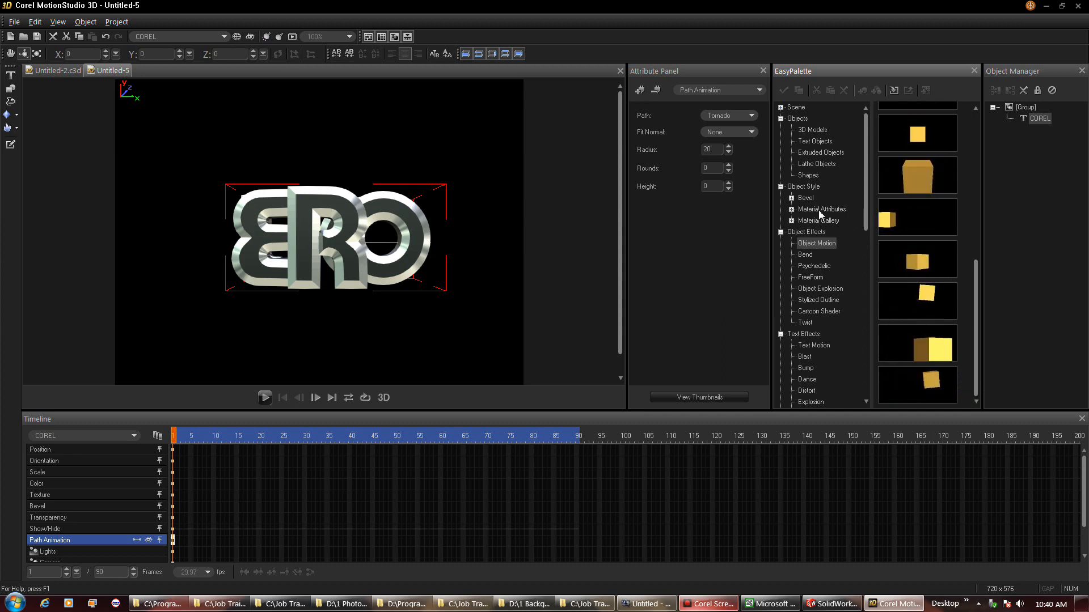
pyautogui.click(810, 255)
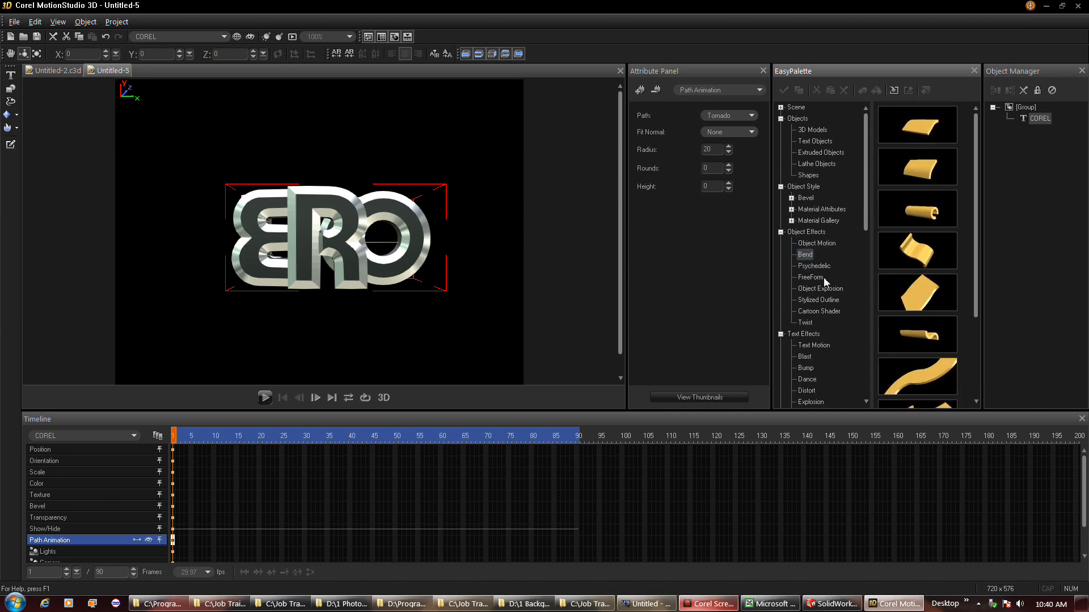
pyautogui.moveTo(975, 235); pyautogui.dragTo(978, 332)
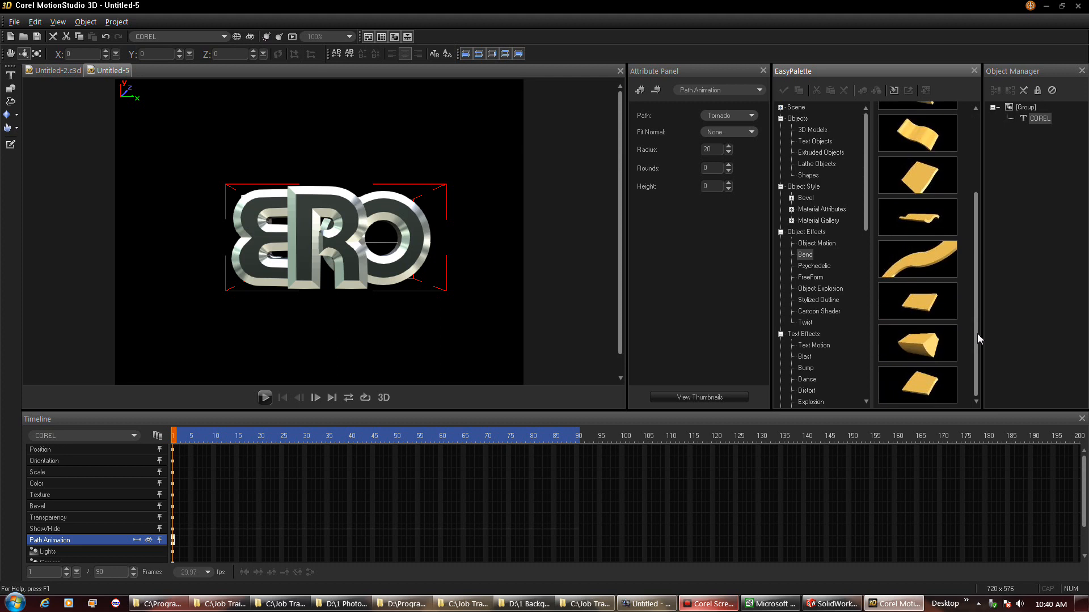
pyautogui.click(815, 266)
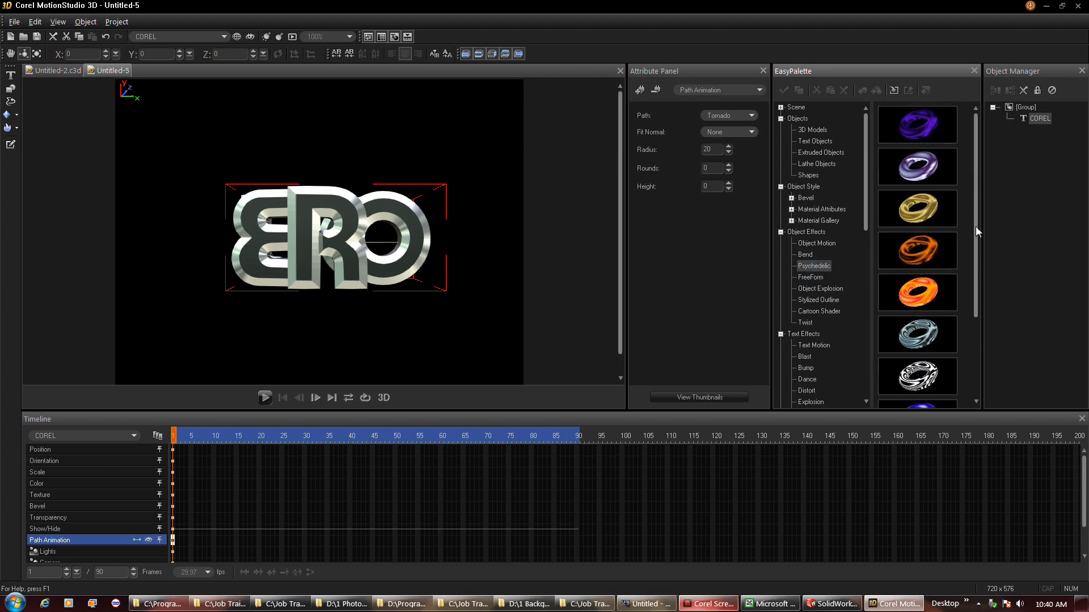
pyautogui.moveTo(976, 232); pyautogui.dragTo(972, 268)
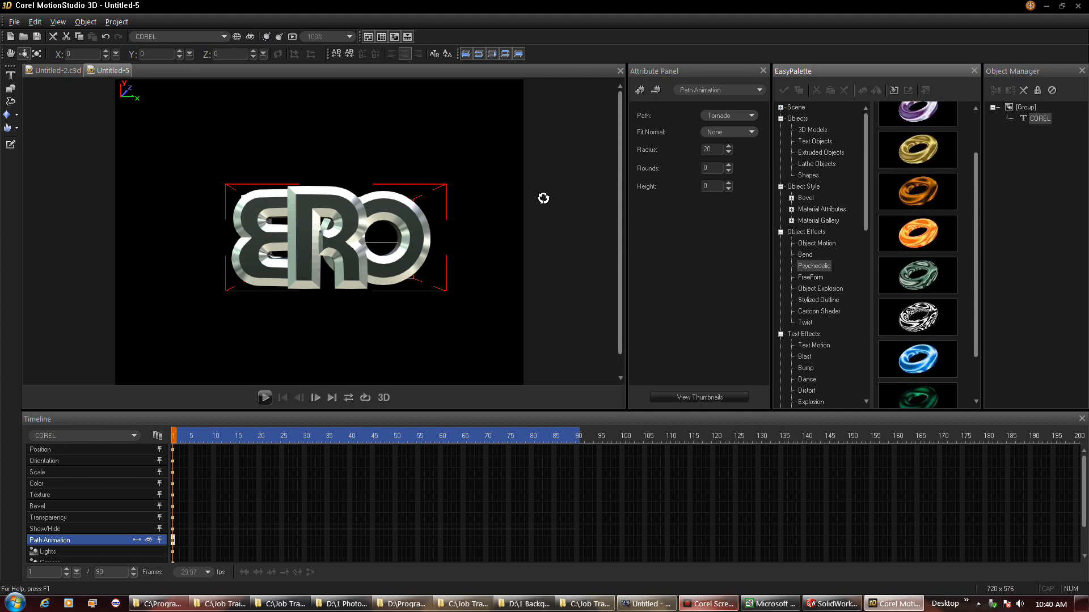
# Step: Remove the Path Animation effect from the COREL text
pyautogui.click(538, 195)
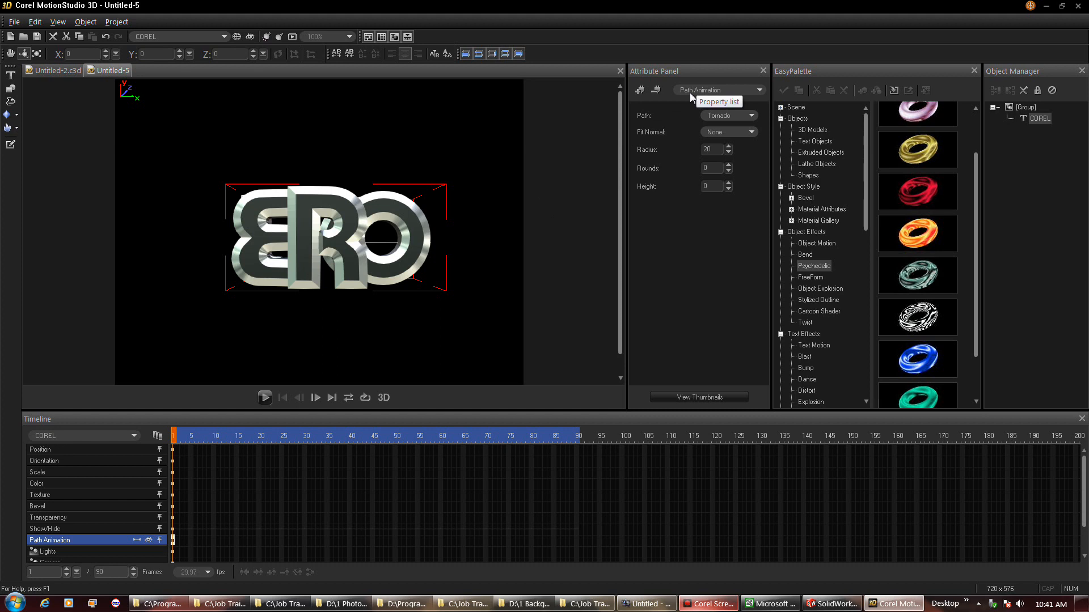
pyautogui.click(656, 91)
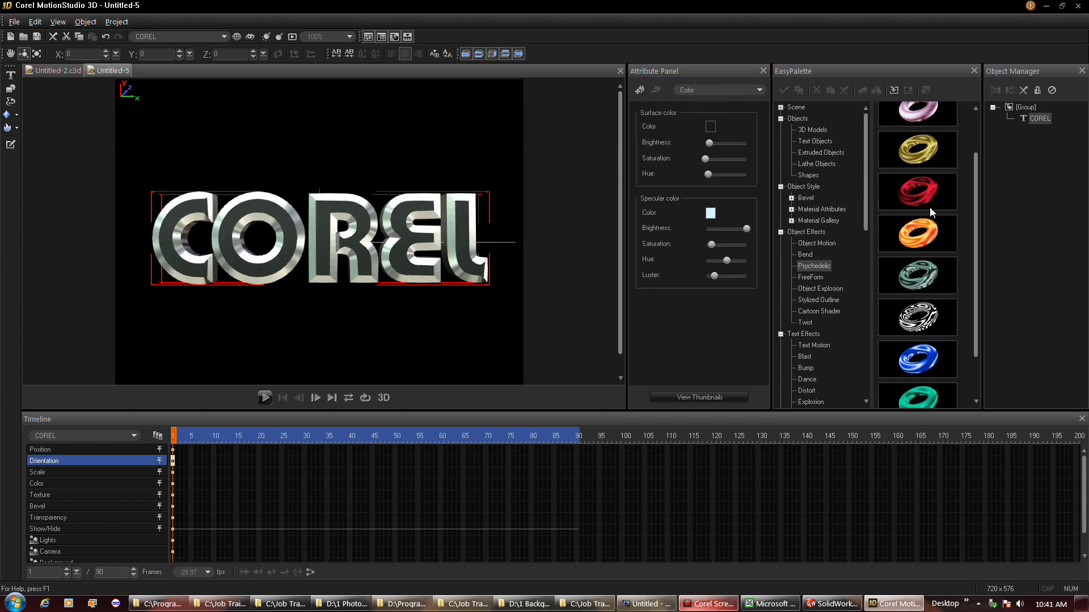
# Step: Examine the Psychedelic, FreeForm, Object Explosion, Stylized Outline, Cartoon Shader and Twist object effect presets
pyautogui.moveTo(975, 206); pyautogui.dragTo(972, 227)
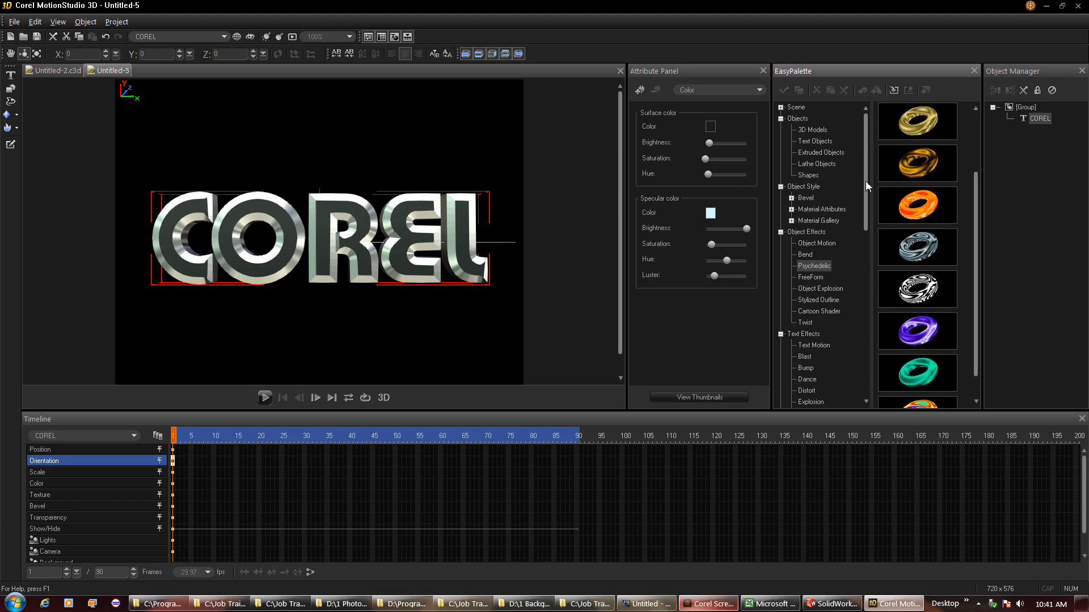
pyautogui.click(822, 277)
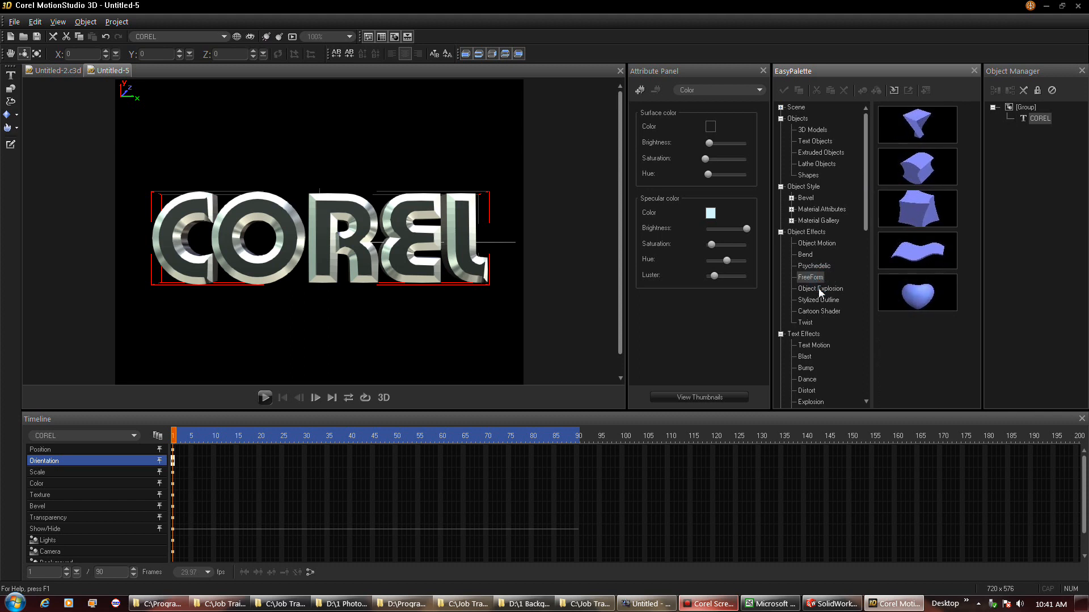
pyautogui.click(820, 289)
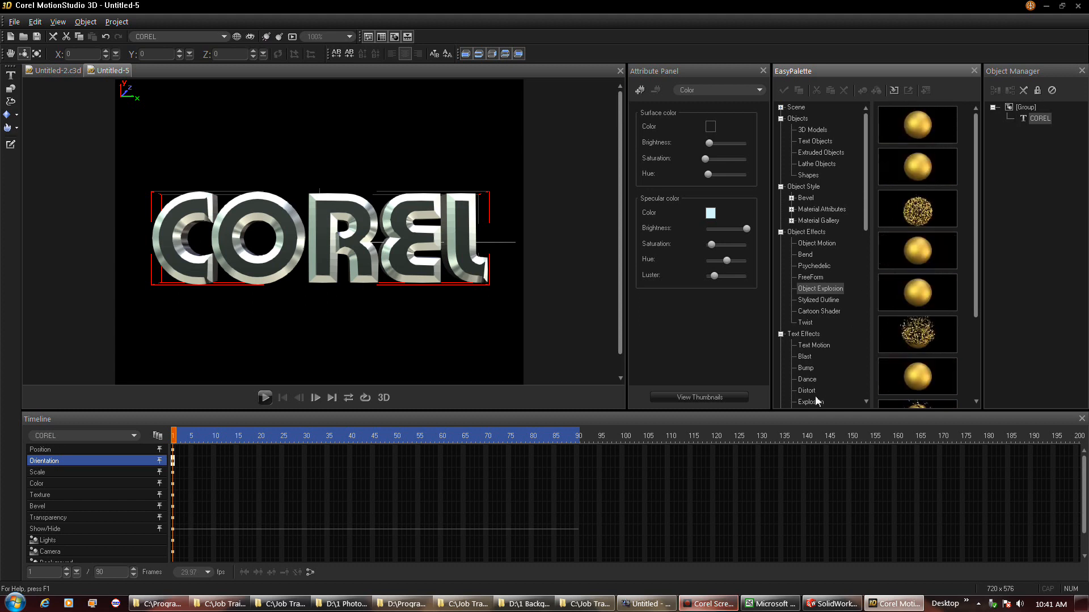
pyautogui.click(817, 304)
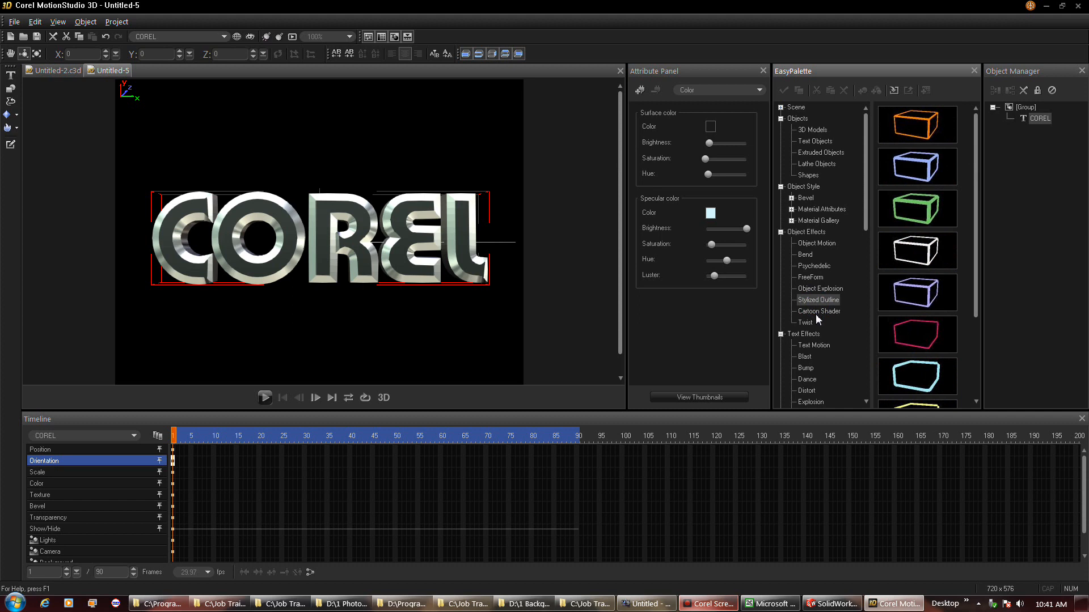
pyautogui.click(816, 313)
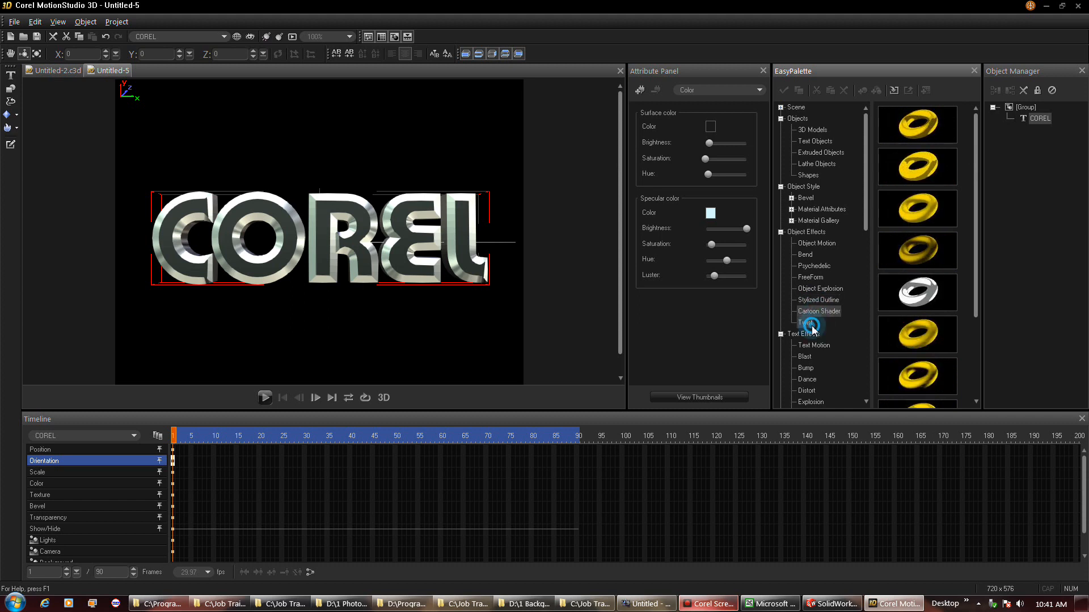
pyautogui.click(810, 324)
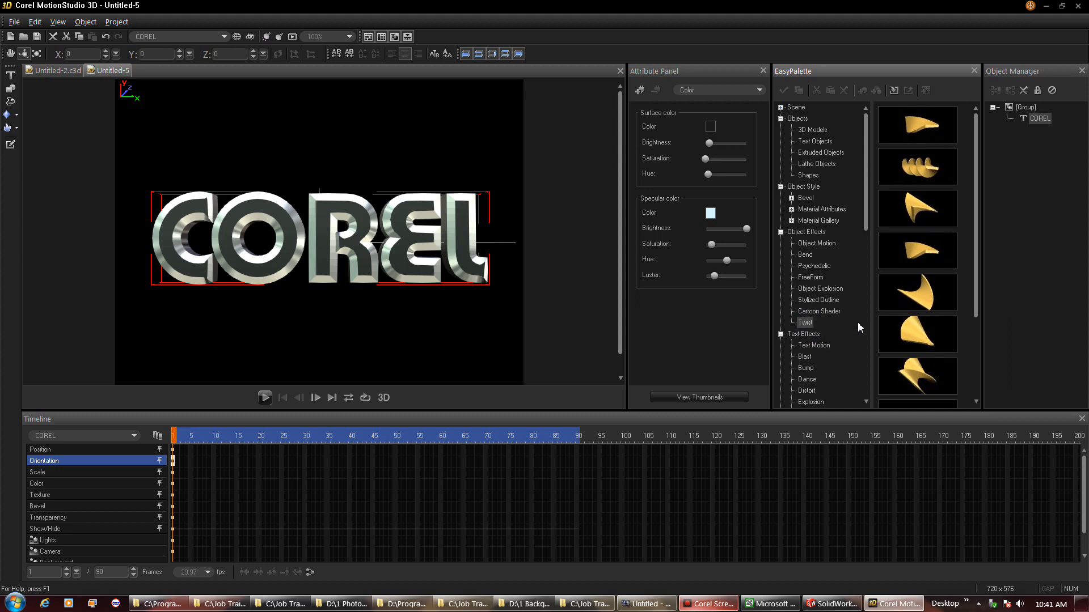
# Step: Examine the Text Motion, Blast, Bump, Dance and Distort presets among the text effects
pyautogui.moveTo(866, 226); pyautogui.dragTo(876, 291)
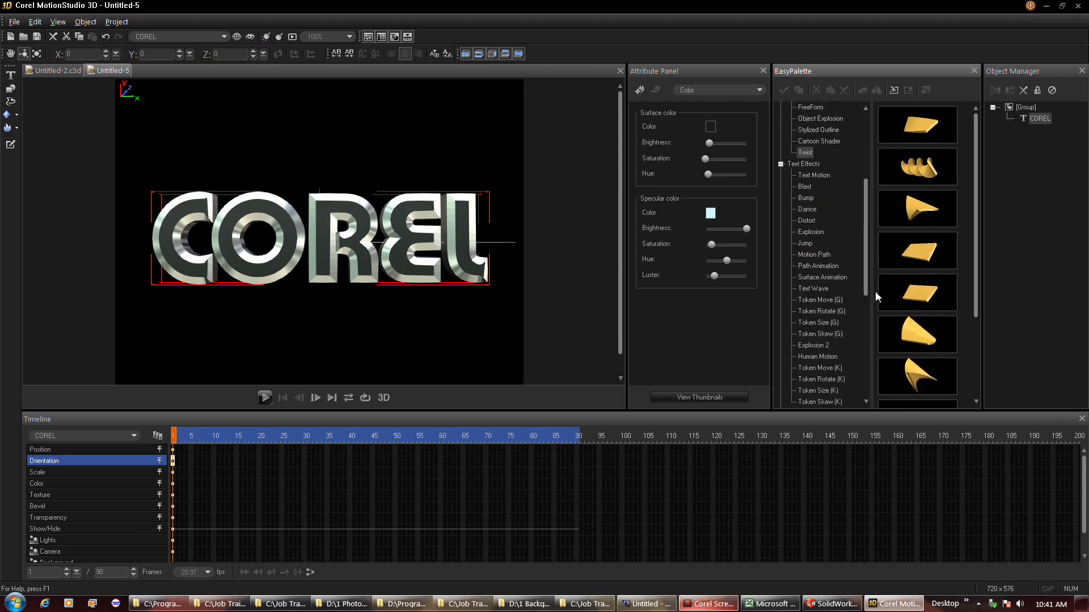
pyautogui.click(811, 175)
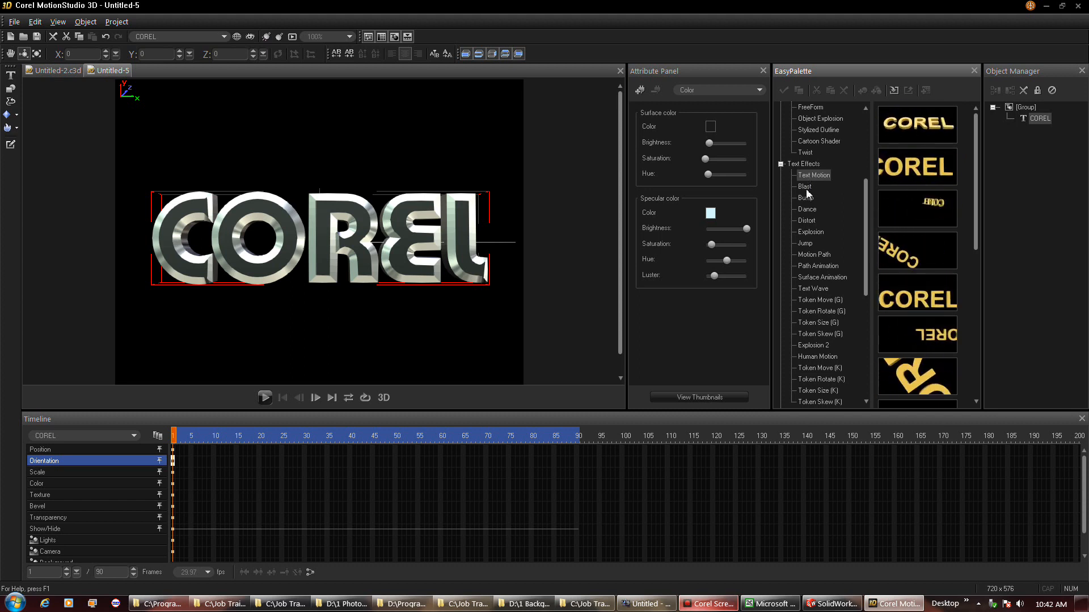
pyautogui.click(806, 187)
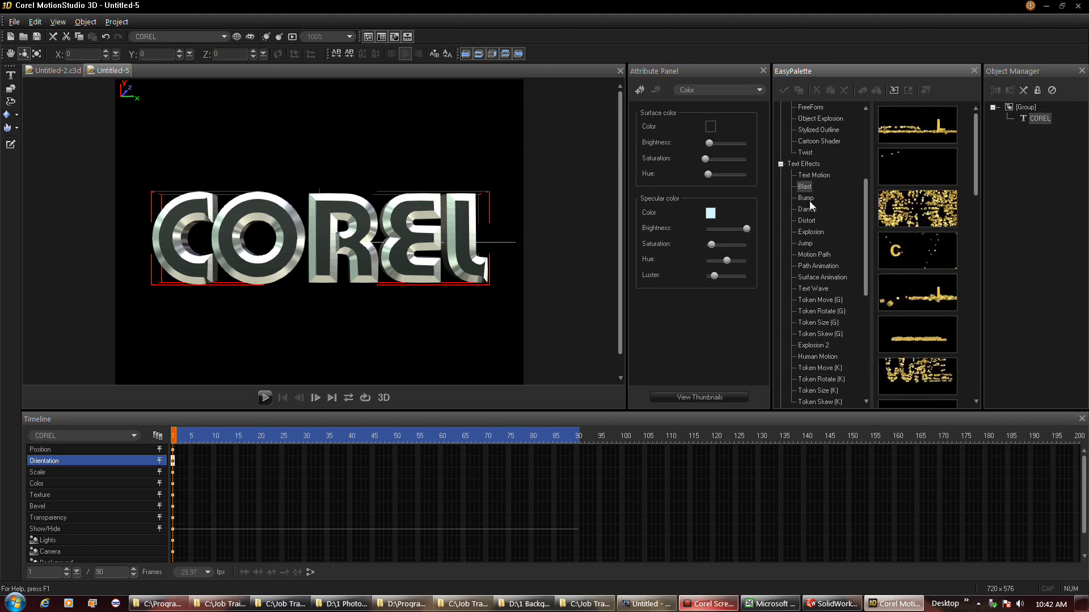
pyautogui.click(809, 199)
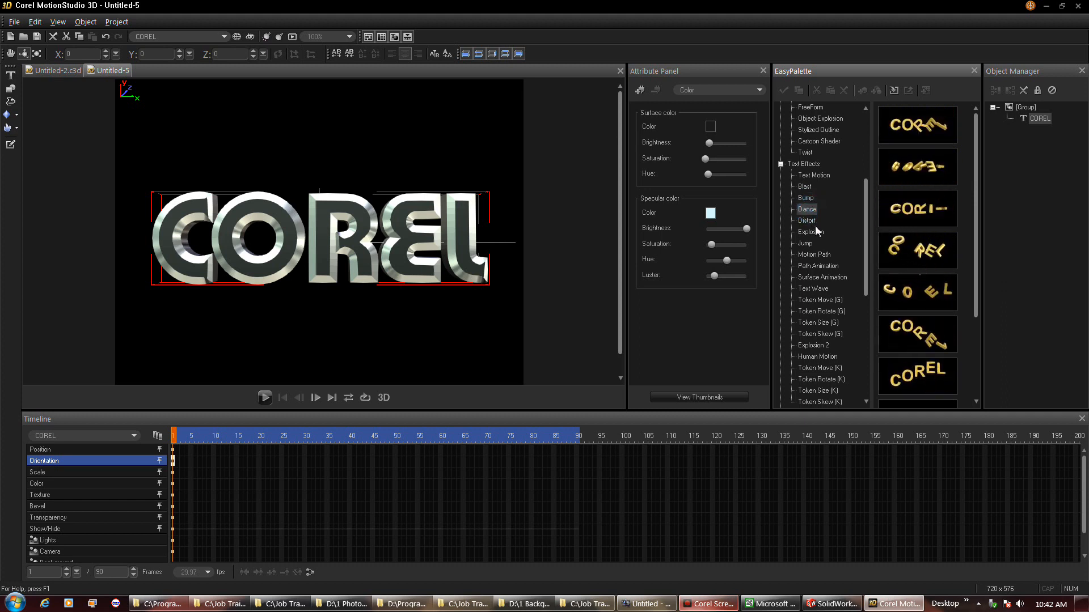
pyautogui.click(805, 220)
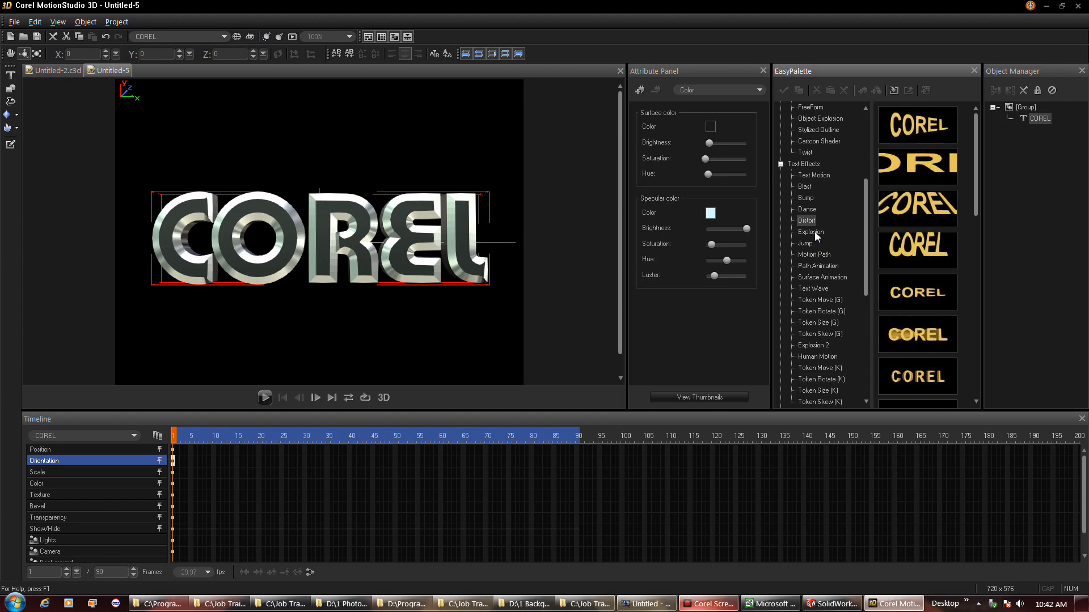
# Step: Apply the first Explosion text effect preset to the COREL text and play the animation
pyautogui.click(814, 232)
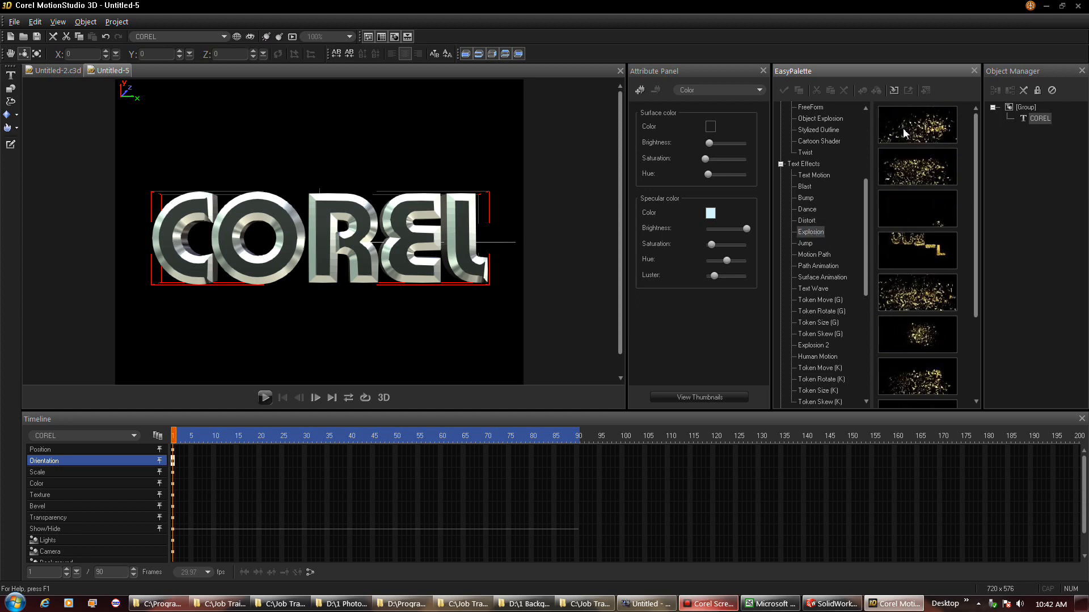
pyautogui.moveTo(902, 128); pyautogui.dragTo(472, 245)
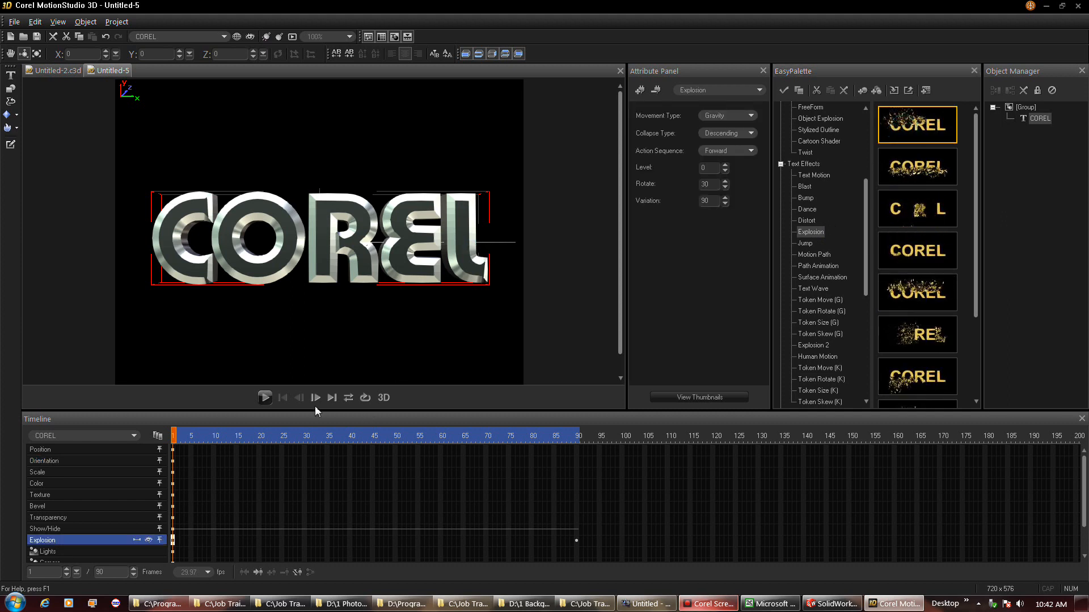
pyautogui.click(269, 400)
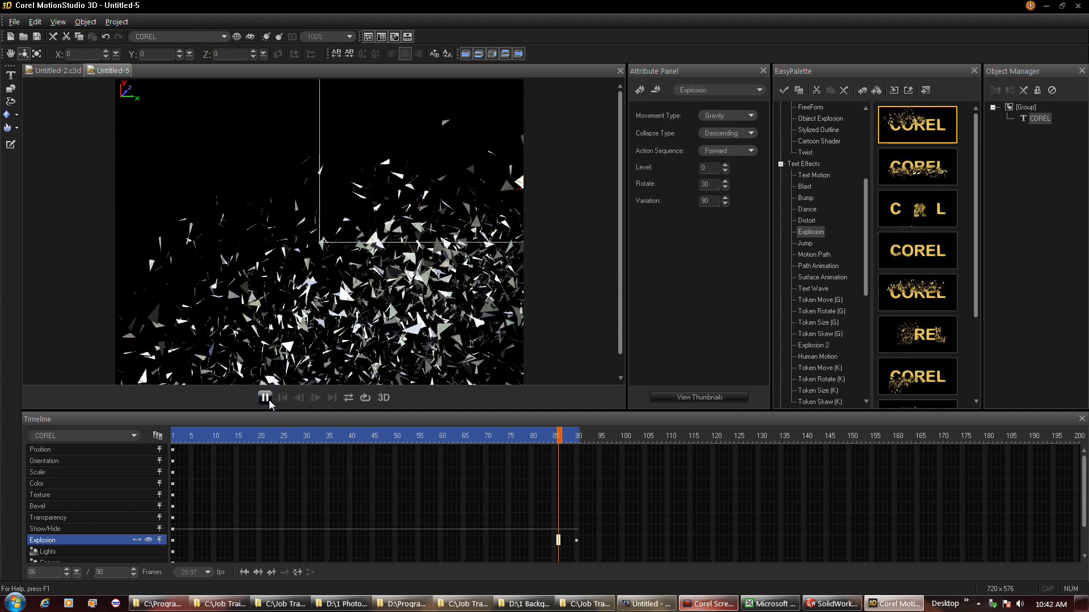
pyautogui.click(264, 397)
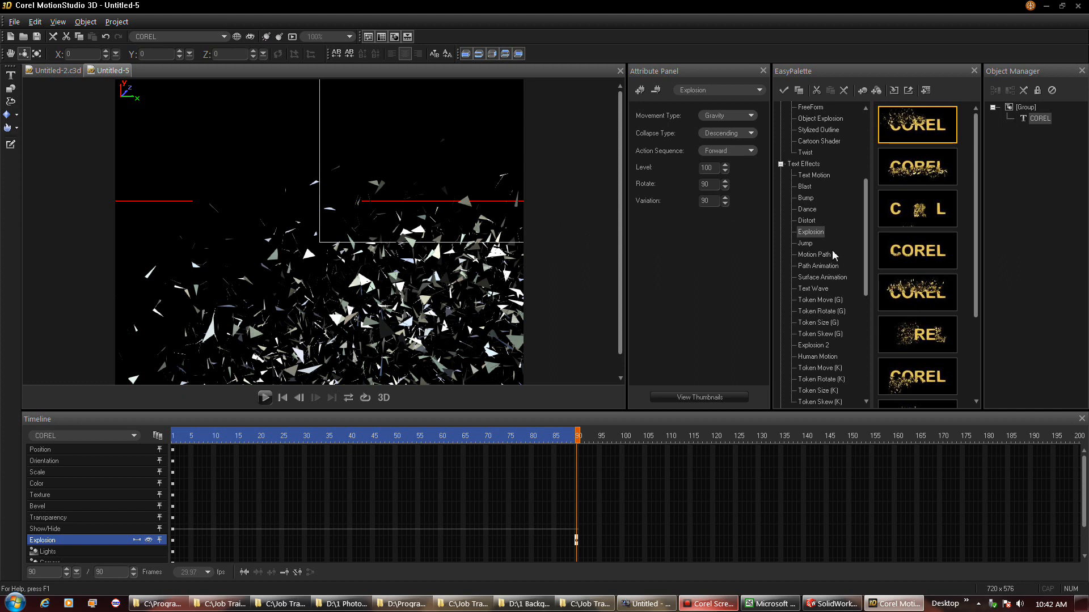
# Step: Apply the third Motion Path text effect preset to the COREL text at frame 90
pyautogui.click(806, 243)
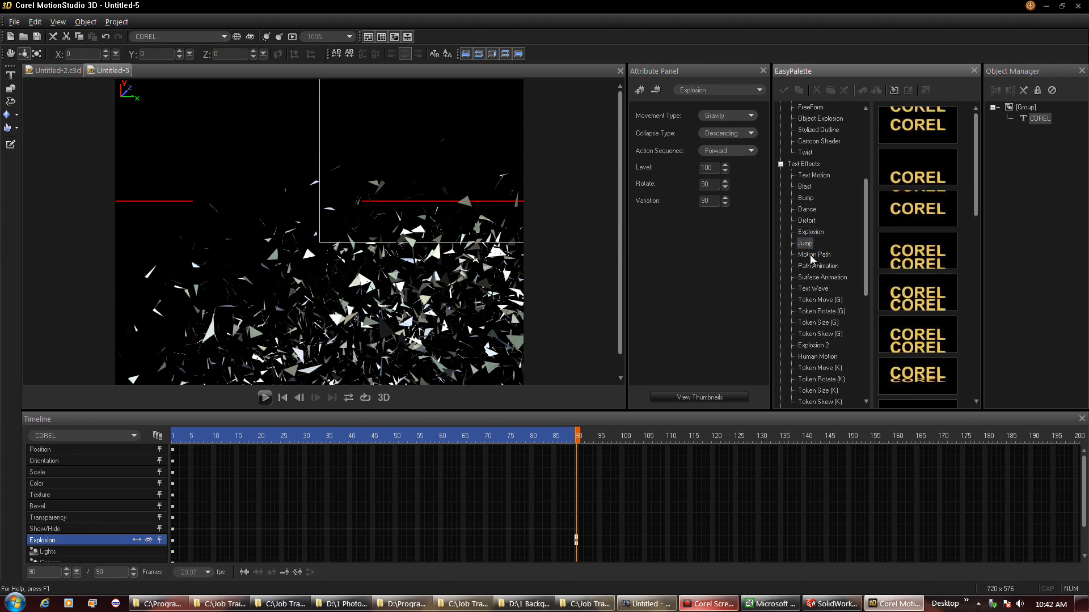
pyautogui.click(812, 258)
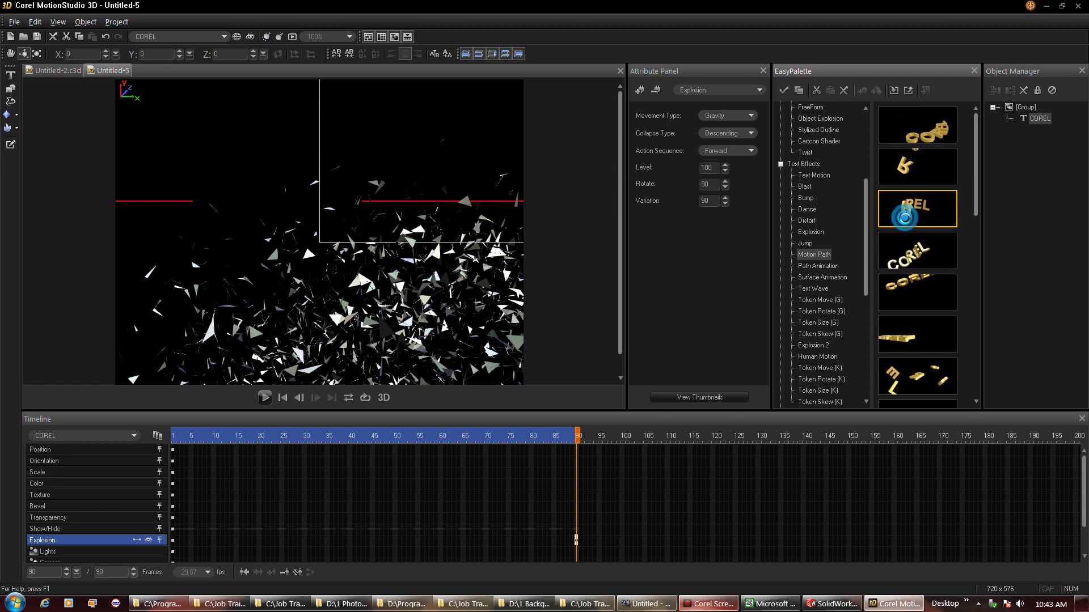
pyautogui.doubleClick(906, 223)
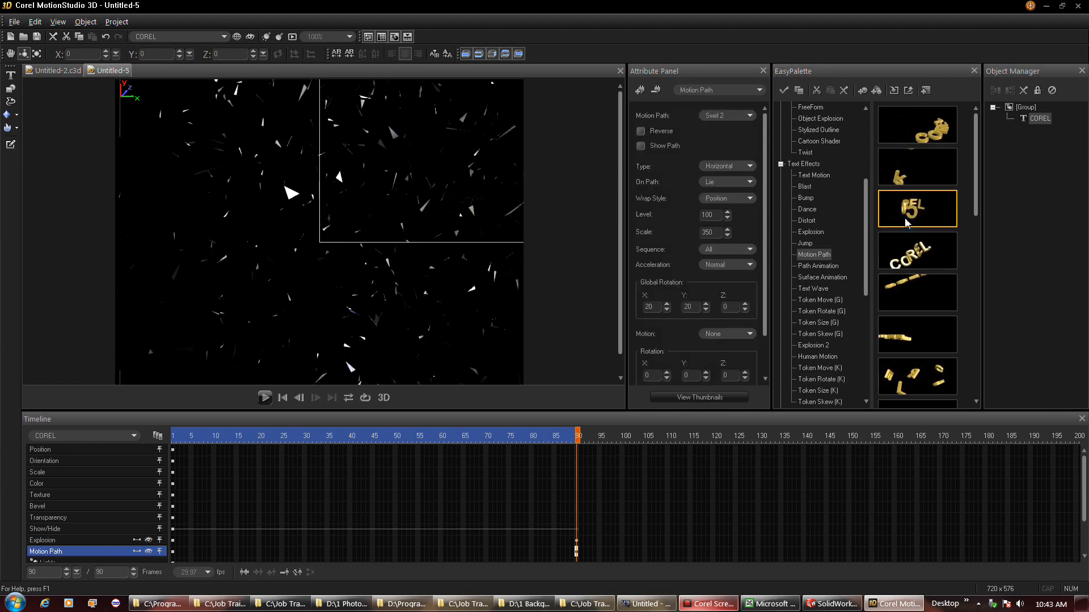
# Step: Play the animation from the start and view the Path Animation presets among the text effects
pyautogui.click(282, 398)
pyautogui.click(264, 398)
pyautogui.click(821, 266)
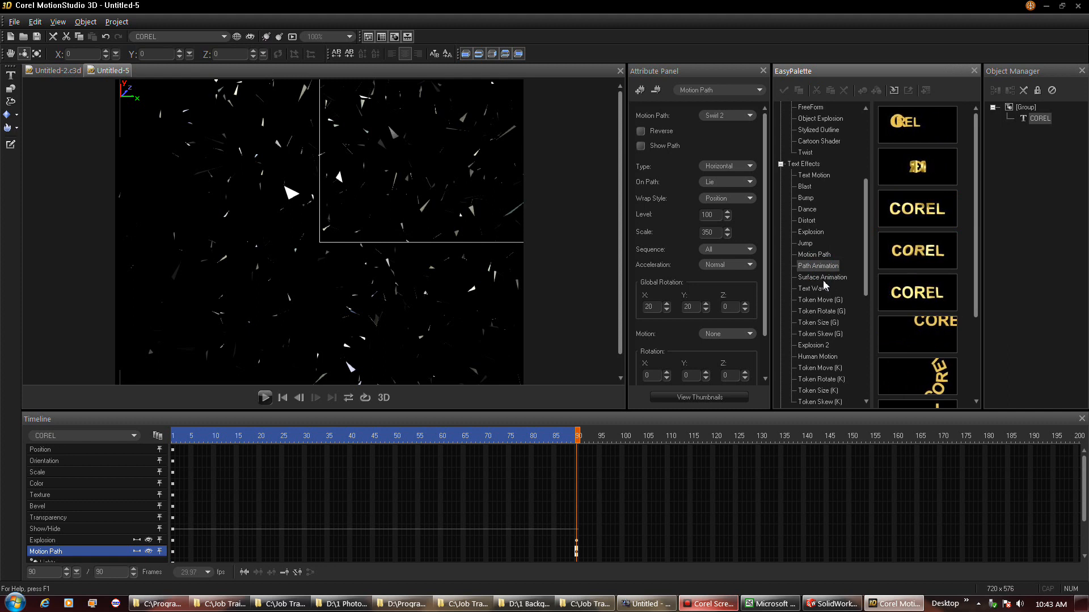
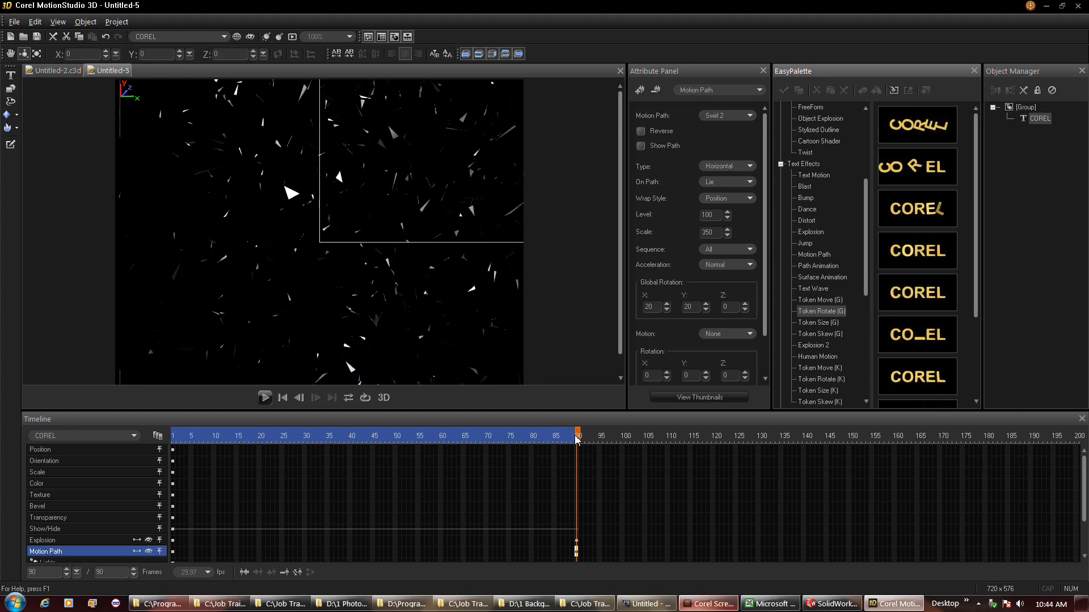
# Step: Set the camera distance to 140 at frame 1, play the animation and return to the first frame
pyautogui.moveTo(578, 435); pyautogui.dragTo(172, 424)
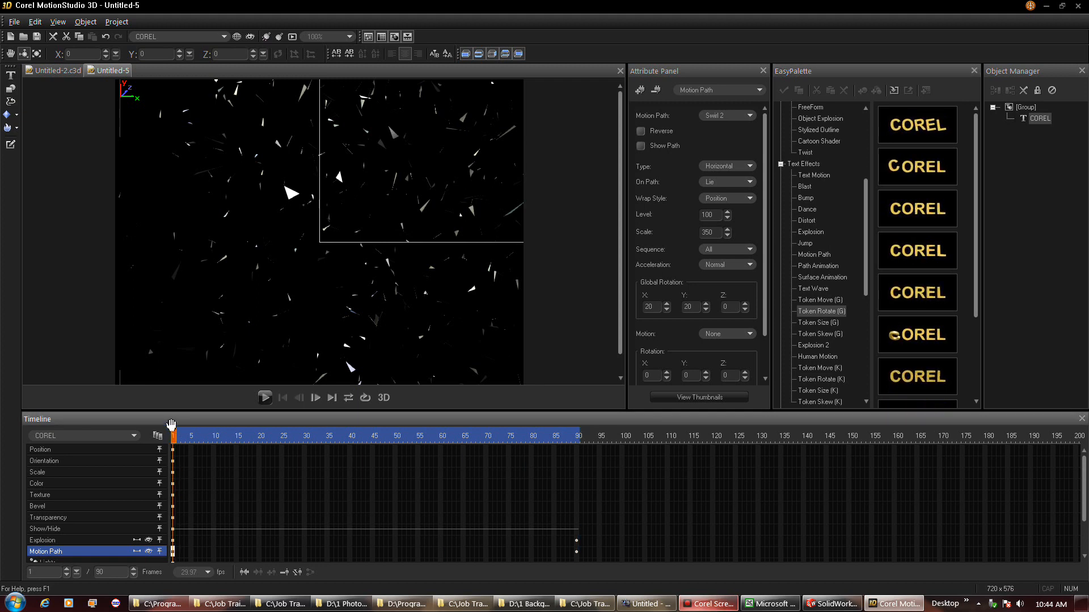
pyautogui.click(703, 91)
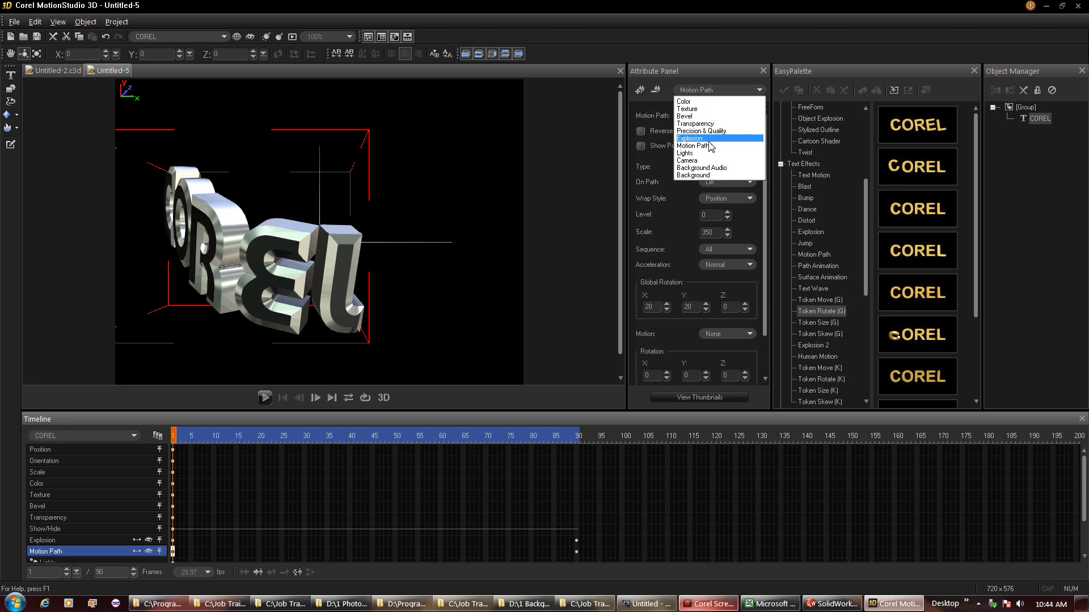
pyautogui.click(709, 161)
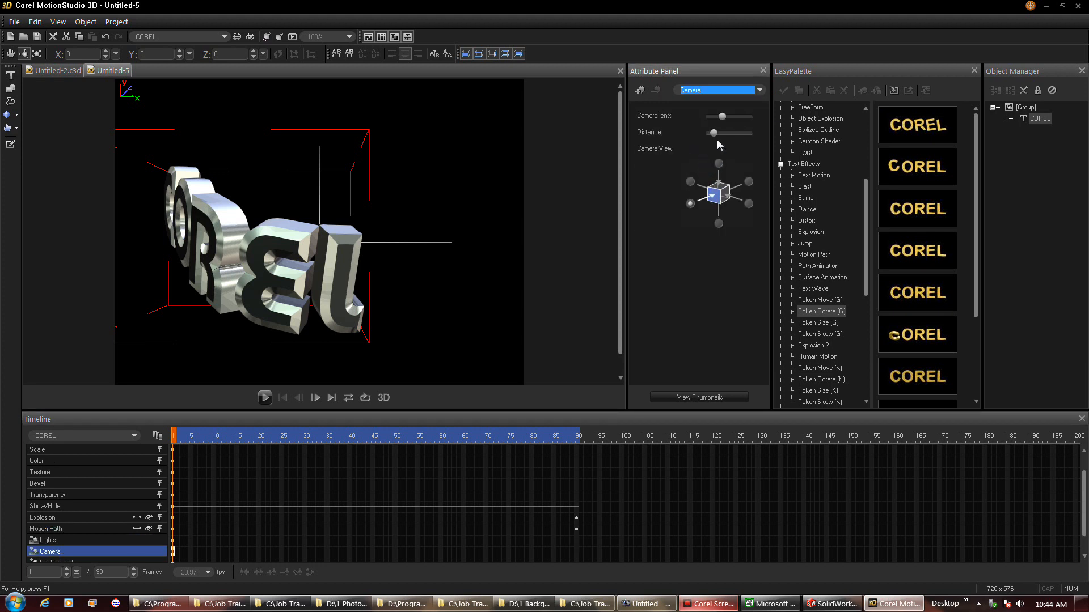
pyautogui.click(721, 133)
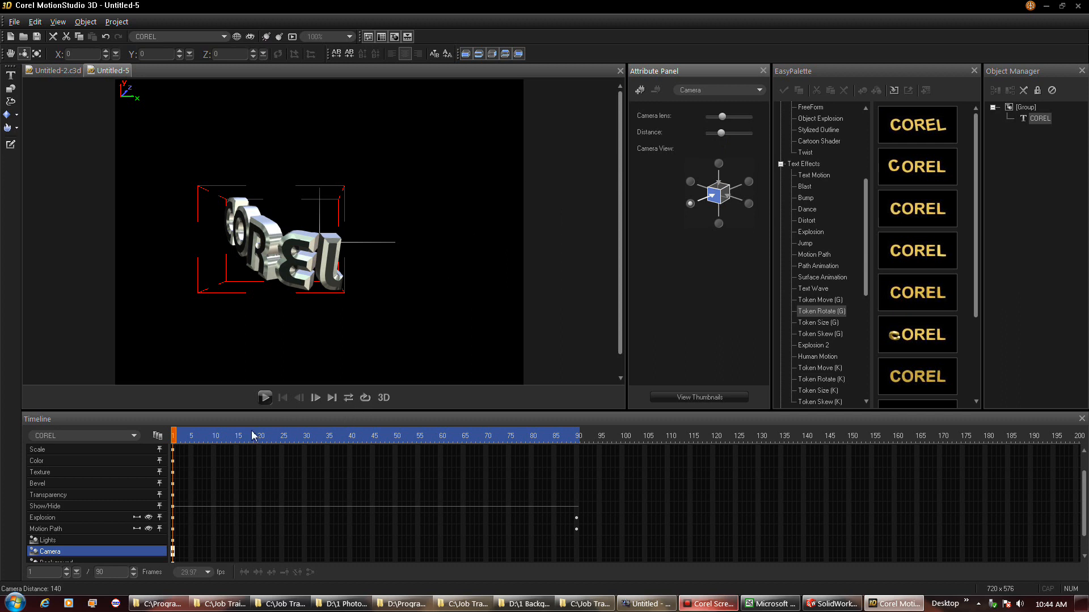
pyautogui.click(265, 398)
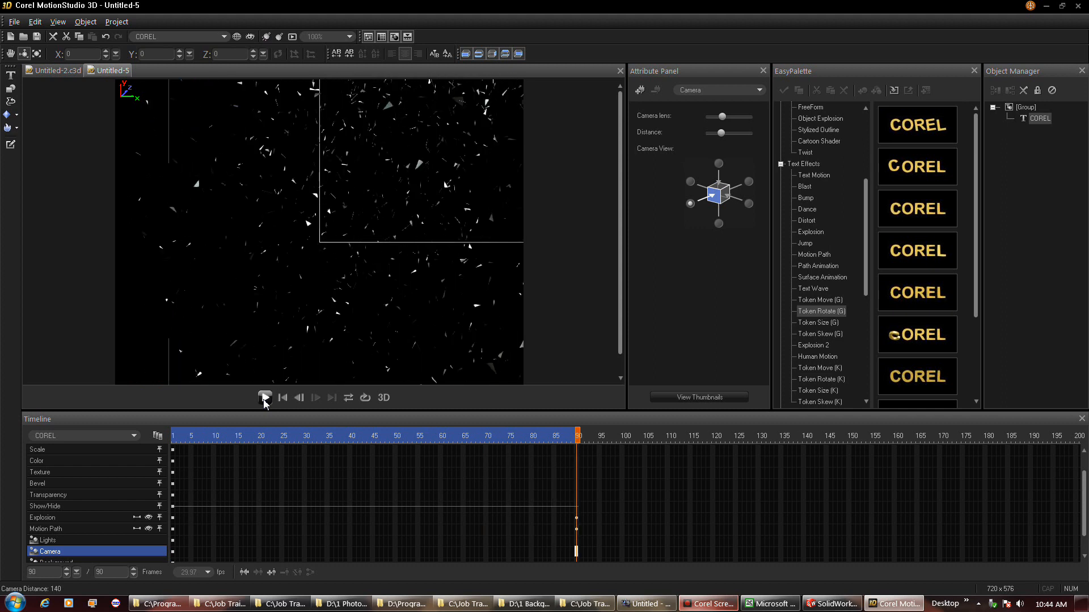
pyautogui.click(283, 397)
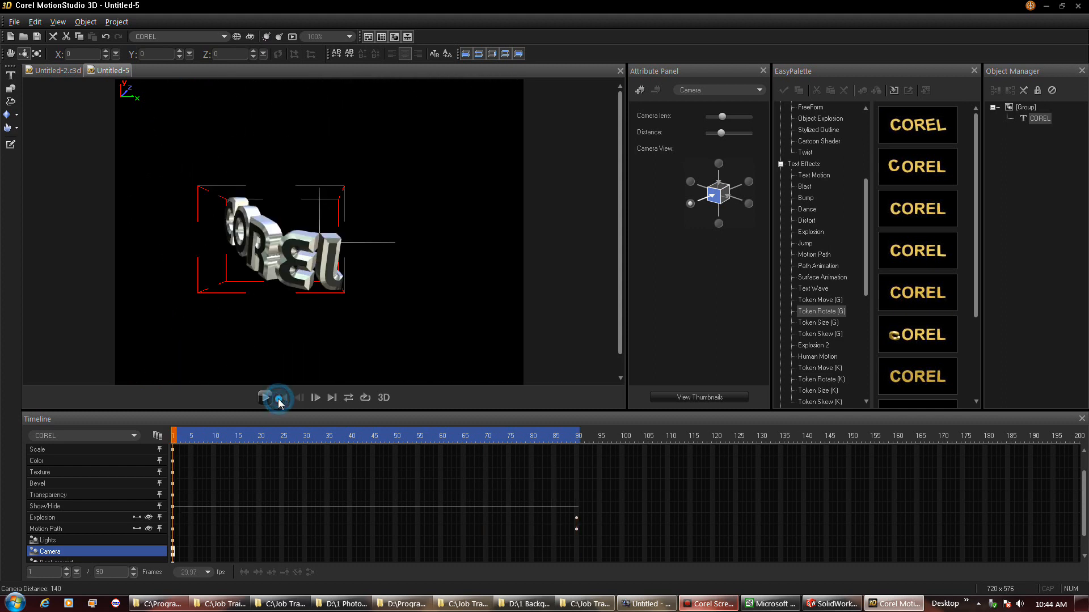
# Step: Draw a tall rectangle in the Path Editor and insert it as a new graphic object
pyautogui.click(11, 91)
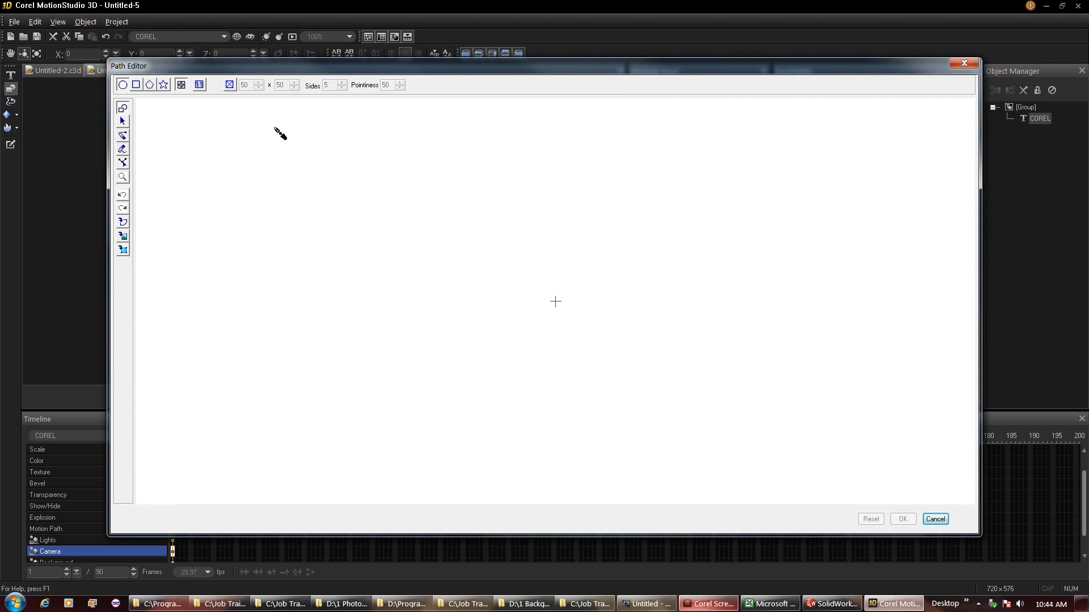
pyautogui.click(137, 86)
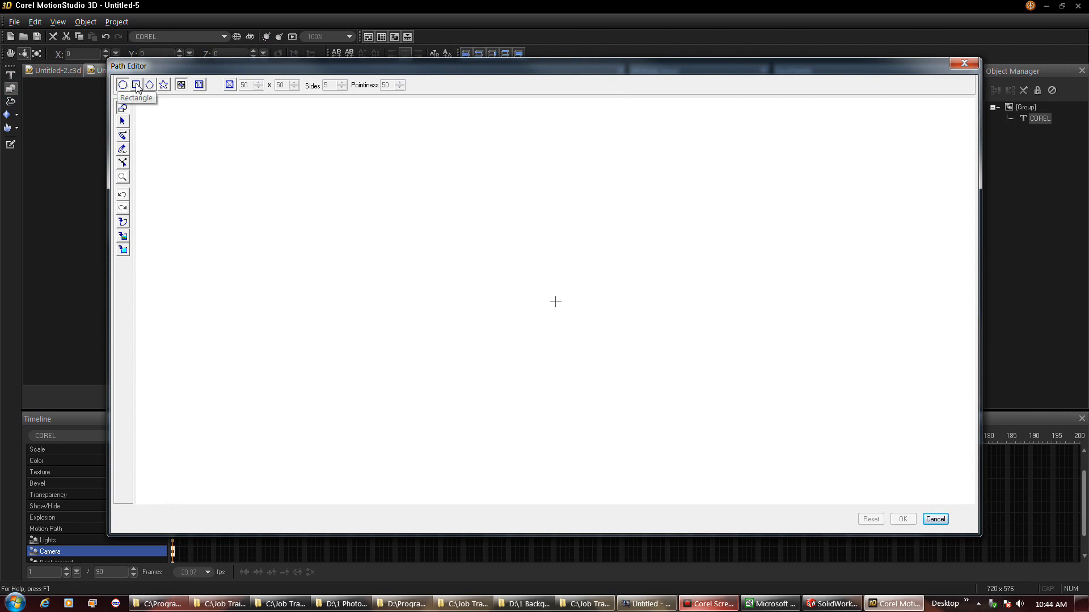
pyautogui.moveTo(211, 139); pyautogui.dragTo(254, 231)
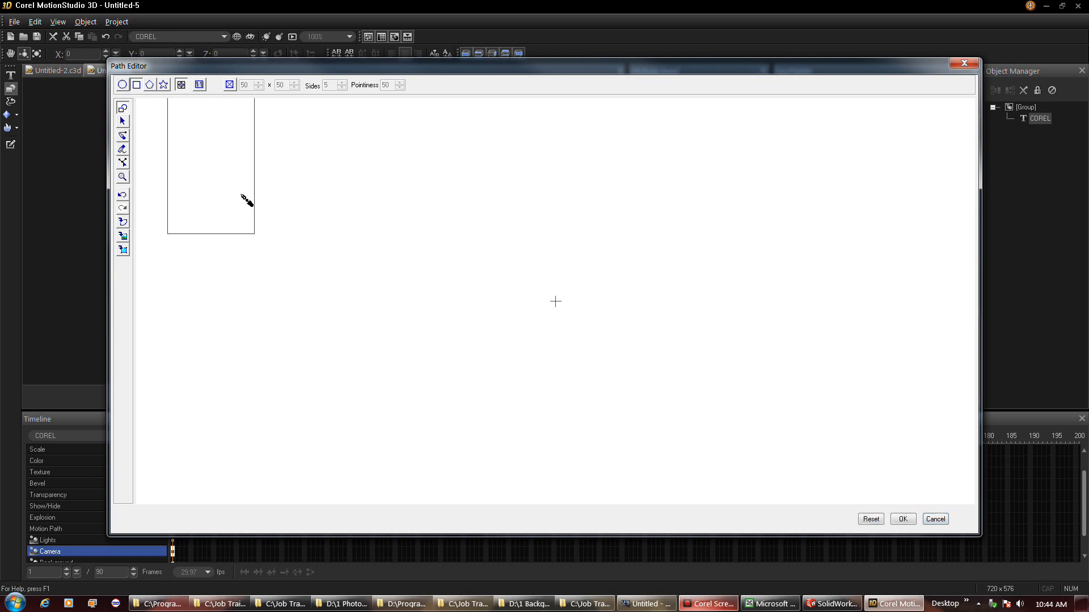
pyautogui.click(122, 195)
pyautogui.moveTo(191, 136); pyautogui.dragTo(278, 252)
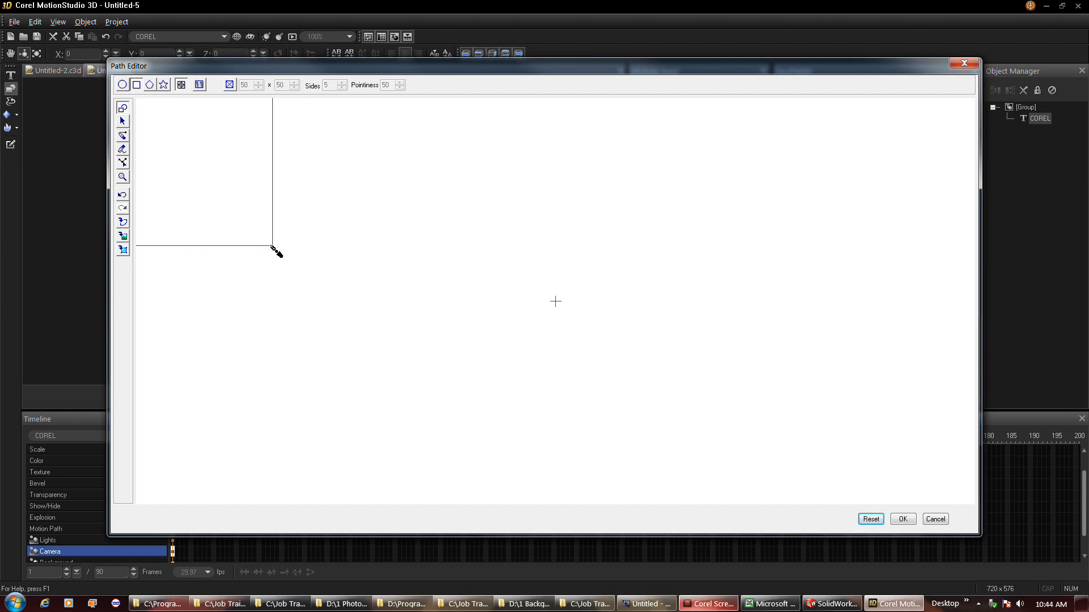
pyautogui.hotkey('ctrl', 'z')
pyautogui.moveTo(147, 104); pyautogui.dragTo(209, 236)
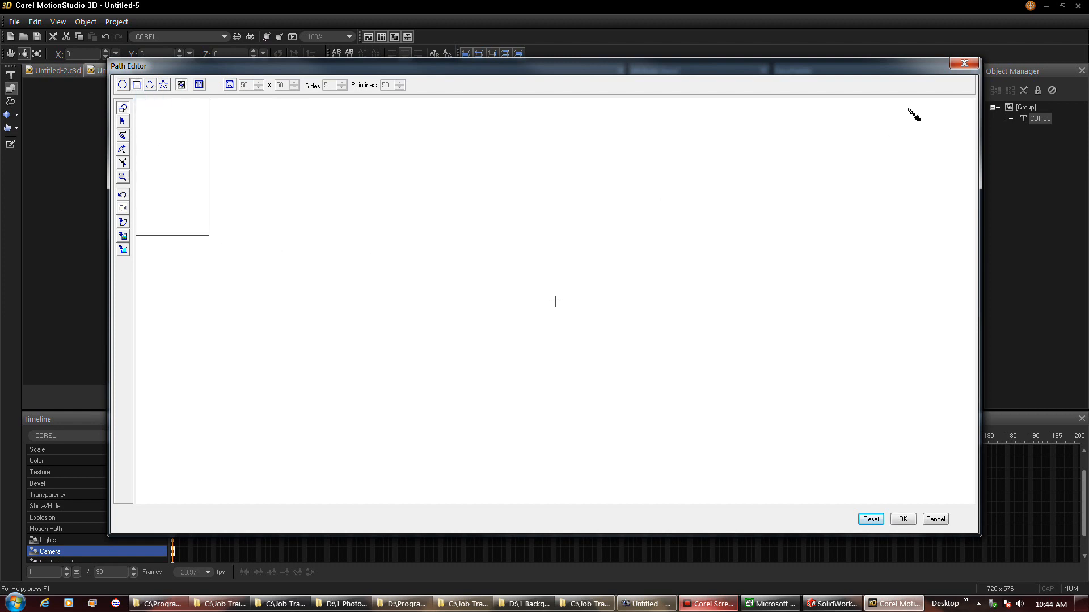
pyautogui.click(899, 518)
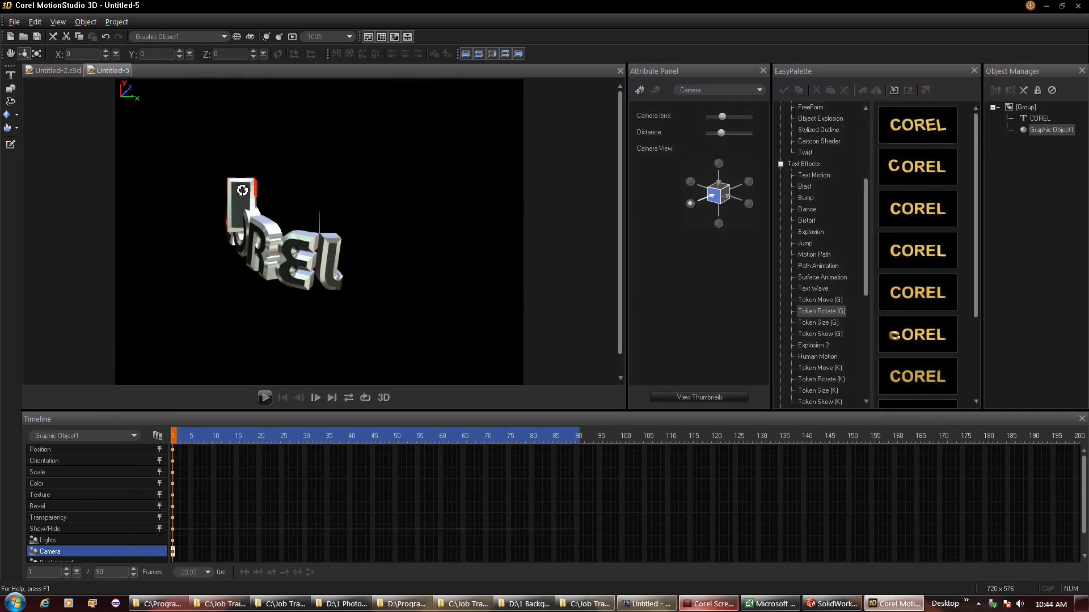
# Step: Move the rectangular object away from the COREL text to about X -141, Y 168
pyautogui.moveTo(242, 190); pyautogui.dragTo(233, 169)
pyautogui.hotkey('ctrl', 'z')
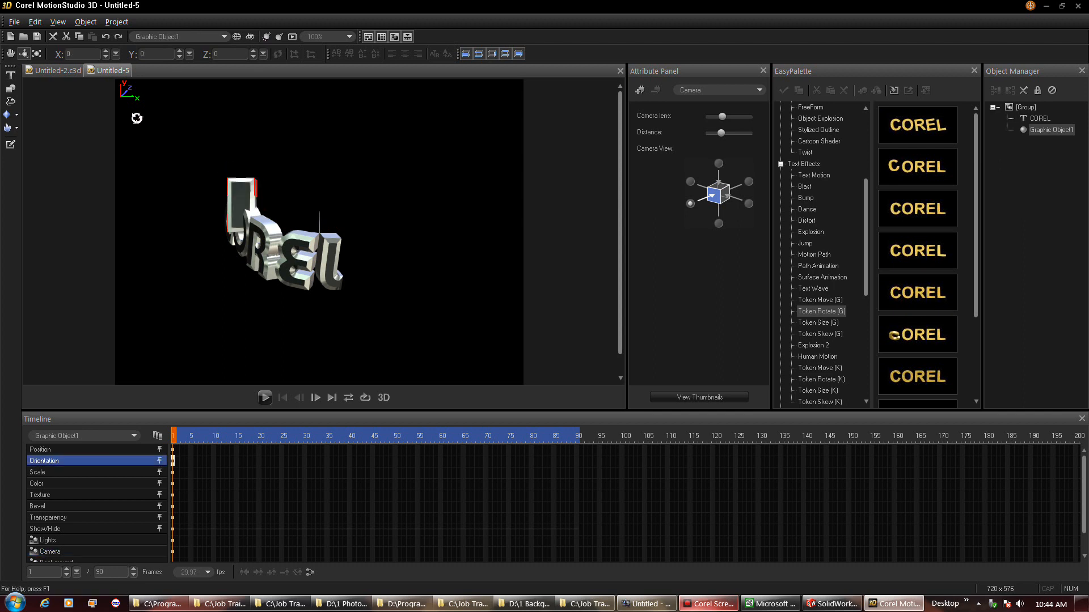
pyautogui.click(11, 54)
pyautogui.moveTo(229, 180); pyautogui.dragTo(170, 118)
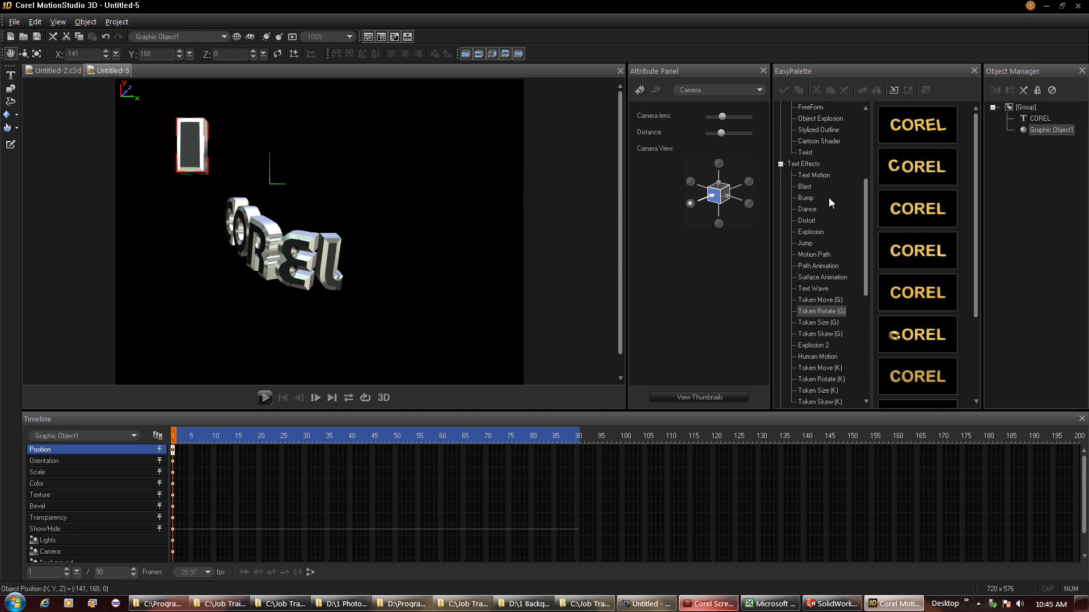
# Step: Apply the fourth Token Rotate (G) text effect preset to the rectangular object and play the animation
pyautogui.click(962, 223)
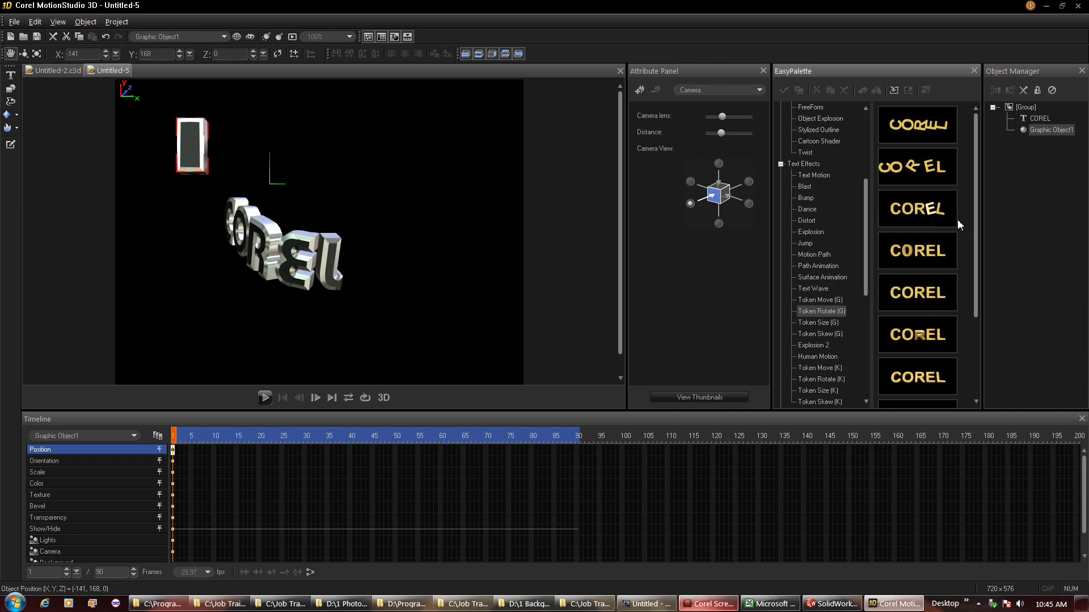
pyautogui.moveTo(917, 251); pyautogui.dragTo(202, 147)
pyautogui.click(264, 398)
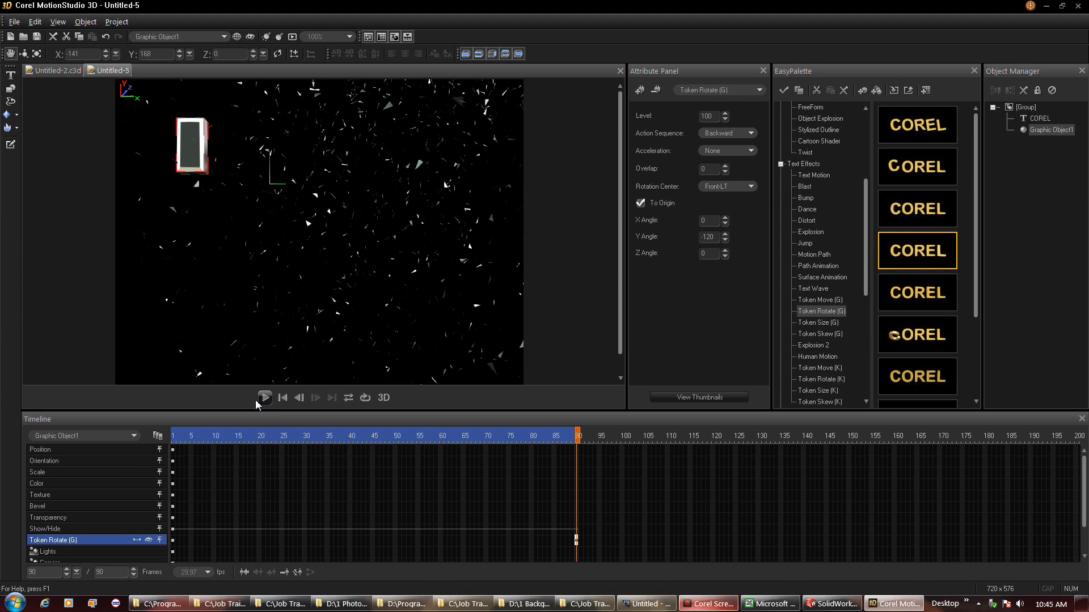
# Step: Insert a 3D cone and move it to about X -345, Y -177 at frame 90
pyautogui.click(17, 116)
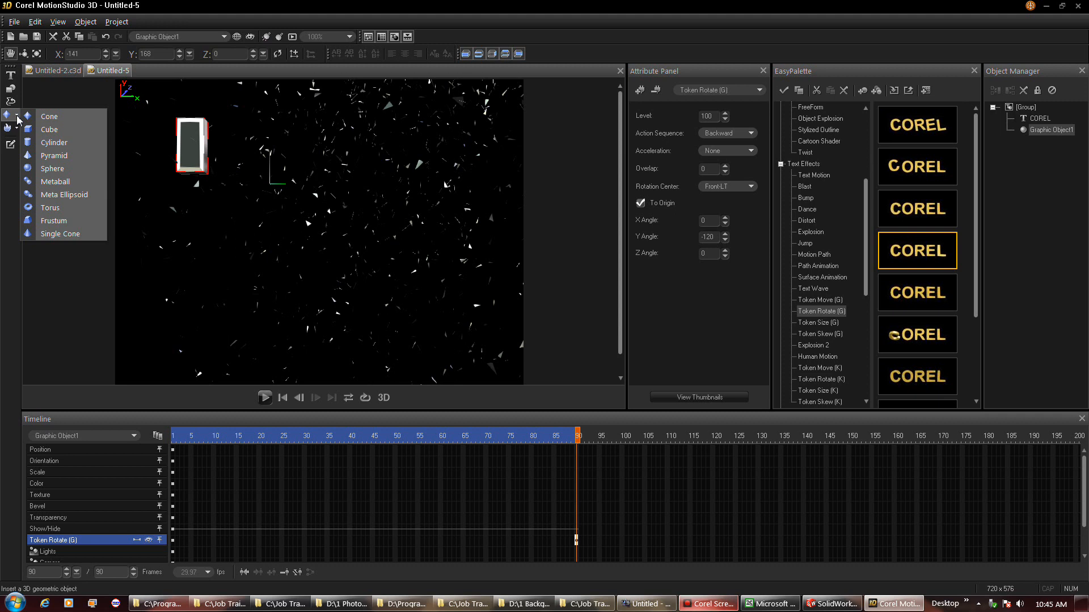
pyautogui.click(17, 116)
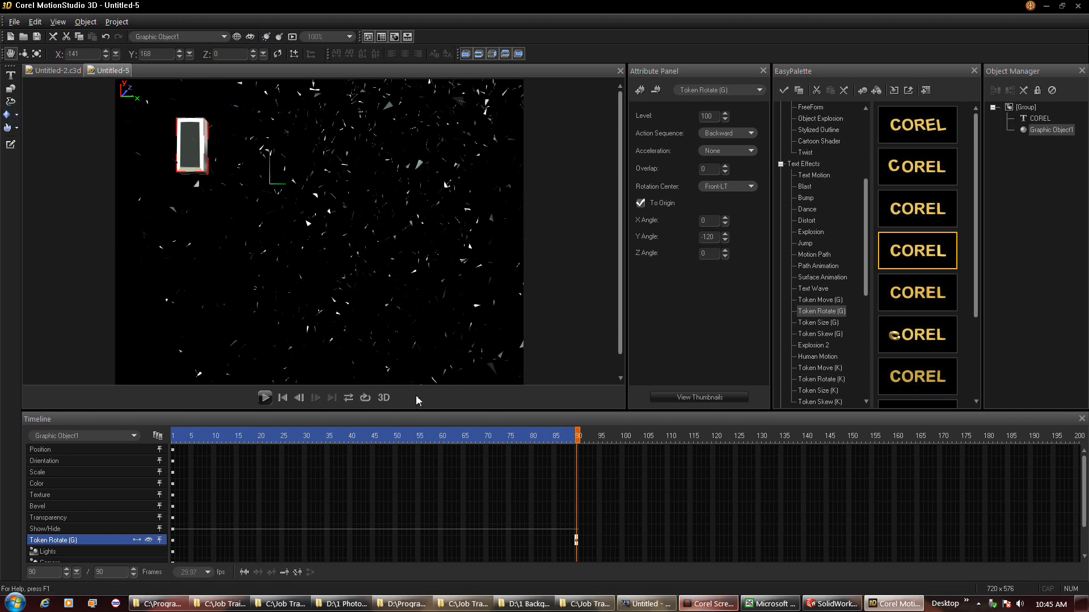
pyautogui.click(9, 117)
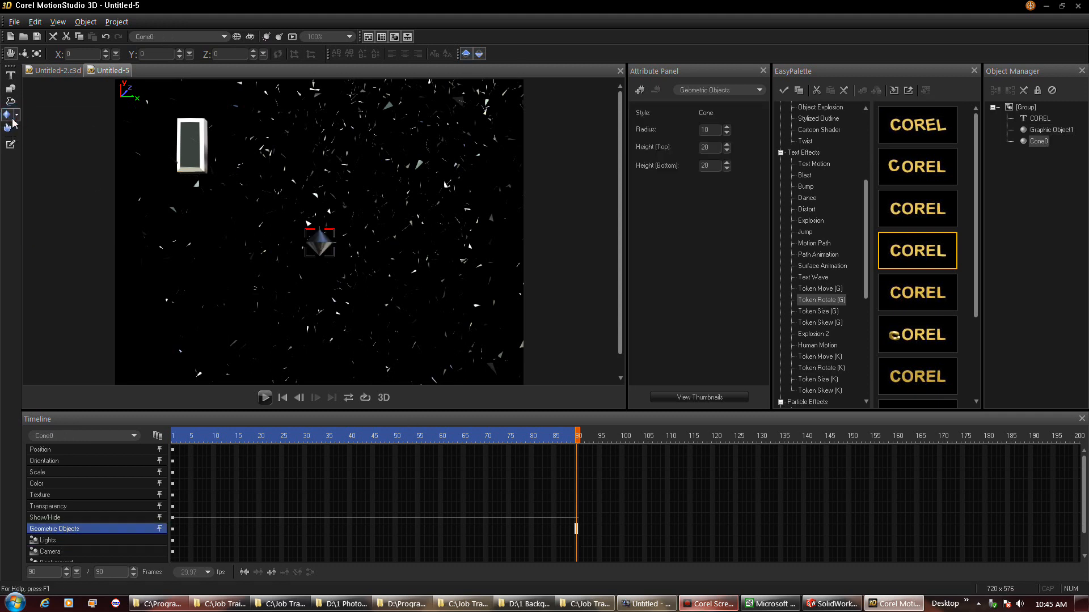
pyautogui.moveTo(303, 247); pyautogui.dragTo(164, 325)
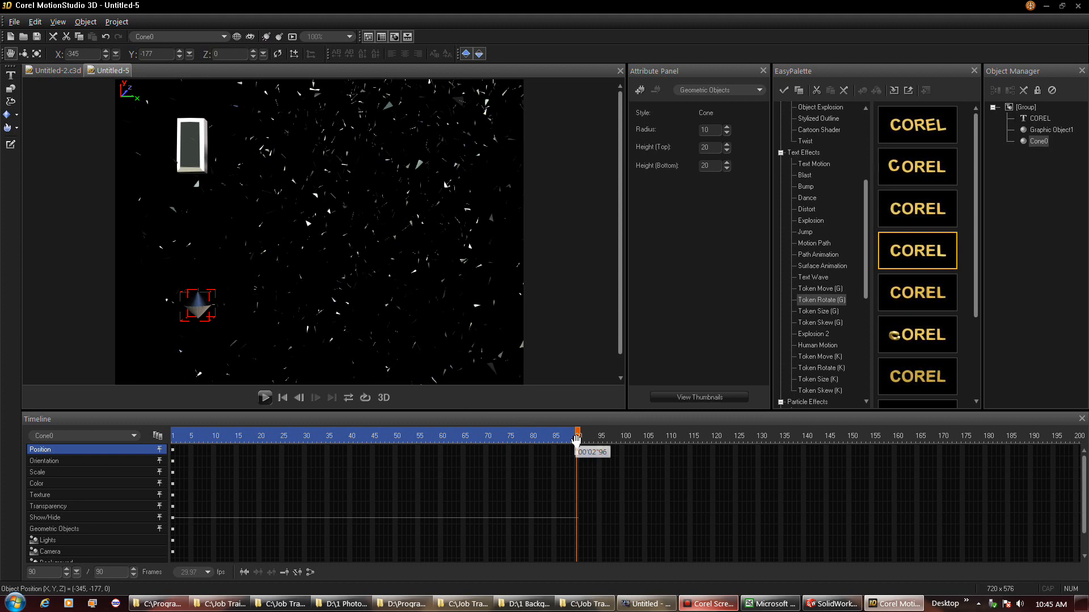
# Step: Position the cone at about X 457, Y 357 on frame 1 and play the animation
pyautogui.moveTo(576, 439); pyautogui.dragTo(158, 414)
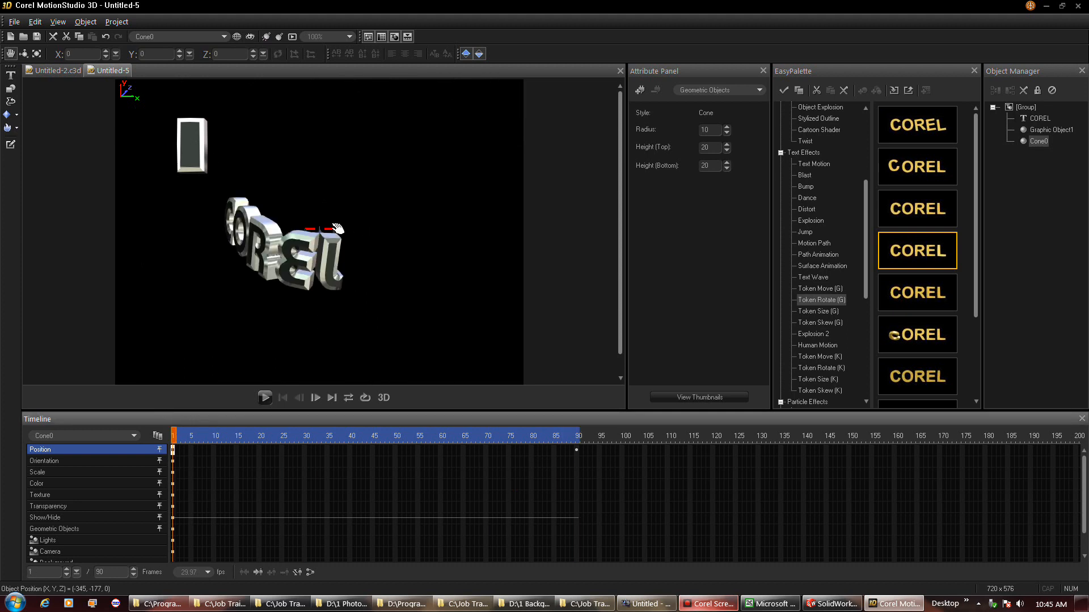
pyautogui.moveTo(336, 232); pyautogui.dragTo(530, 83)
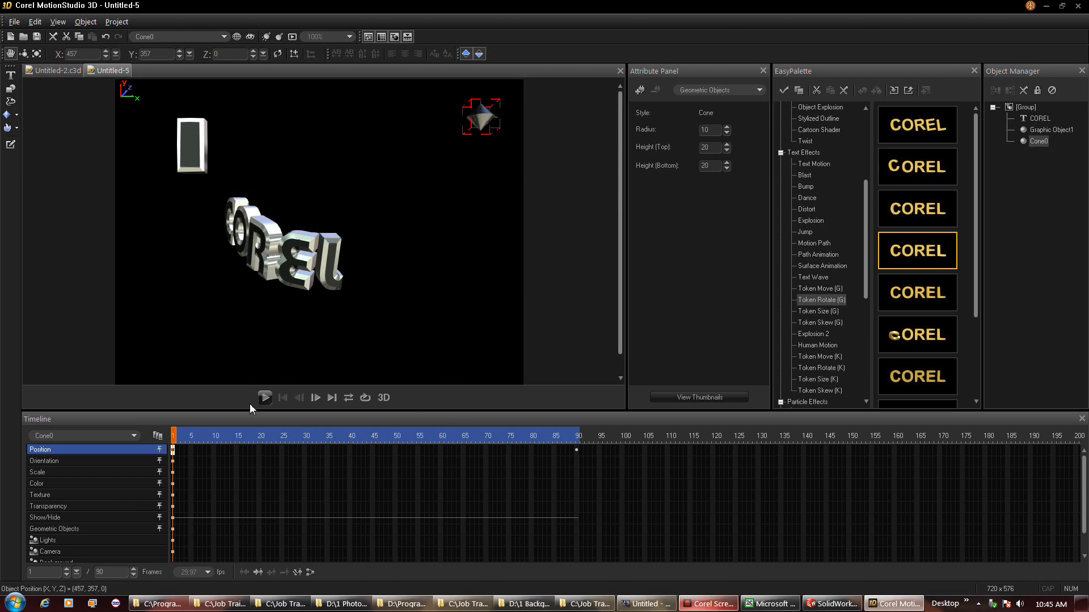
pyautogui.click(265, 398)
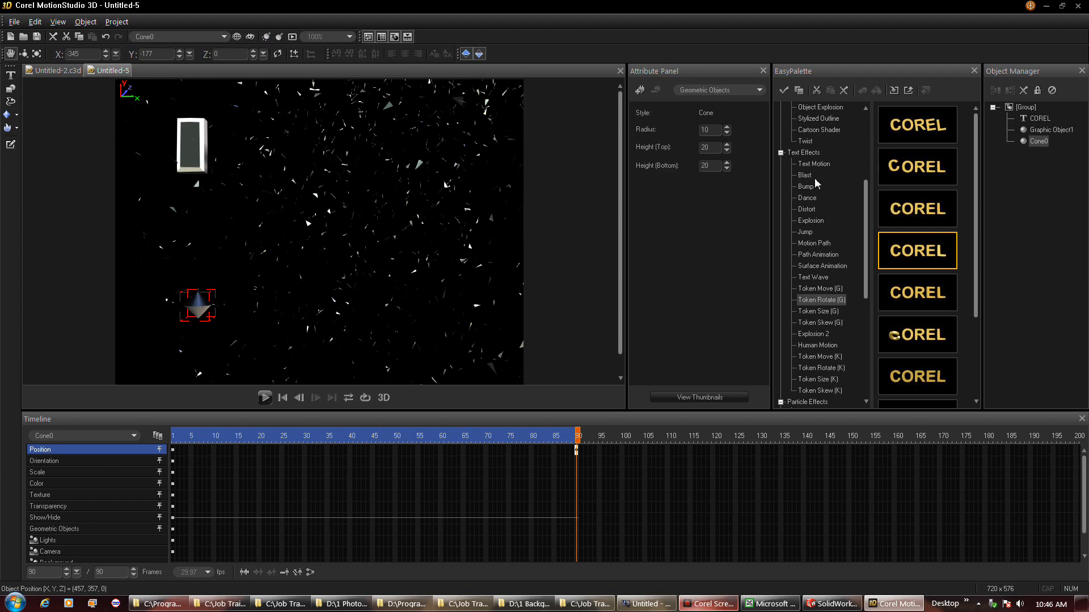
# Step: Add a position keyframe for the cone at frame 50
pyautogui.click(397, 443)
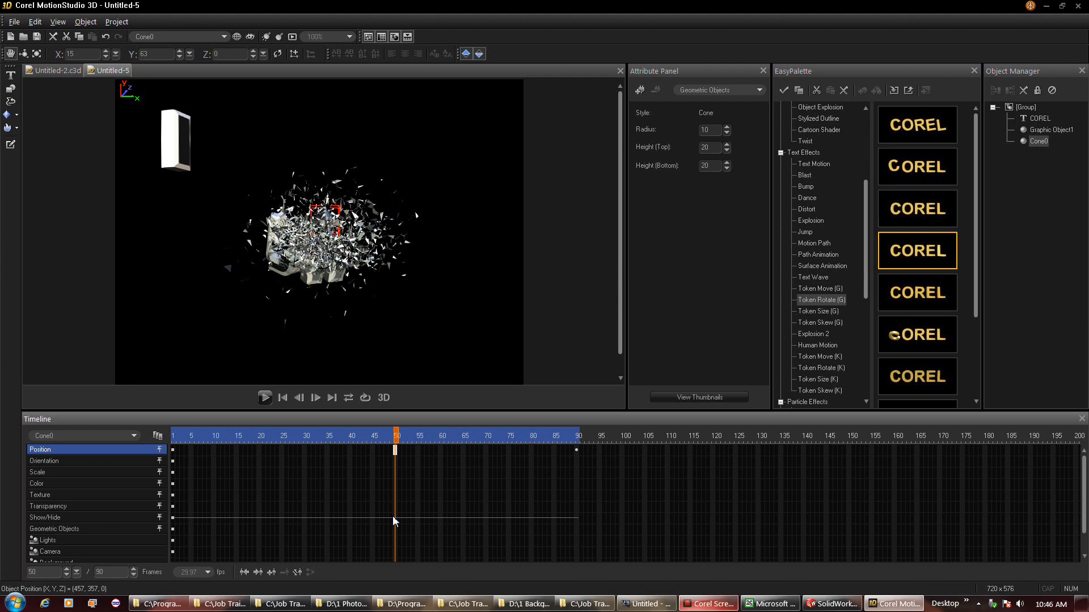
pyautogui.rightClick(630, 440)
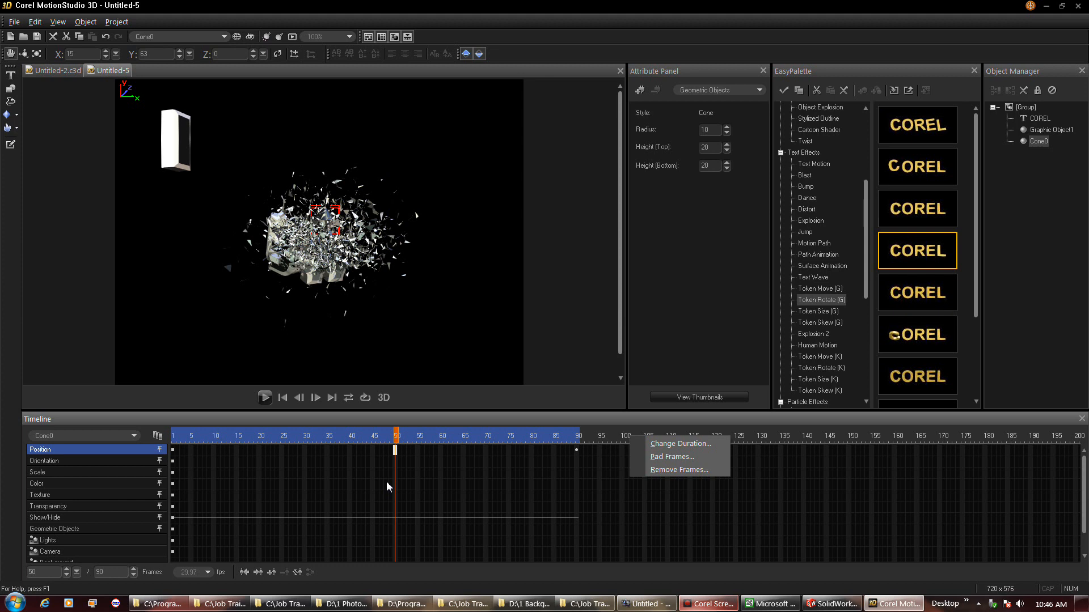
pyautogui.click(395, 453)
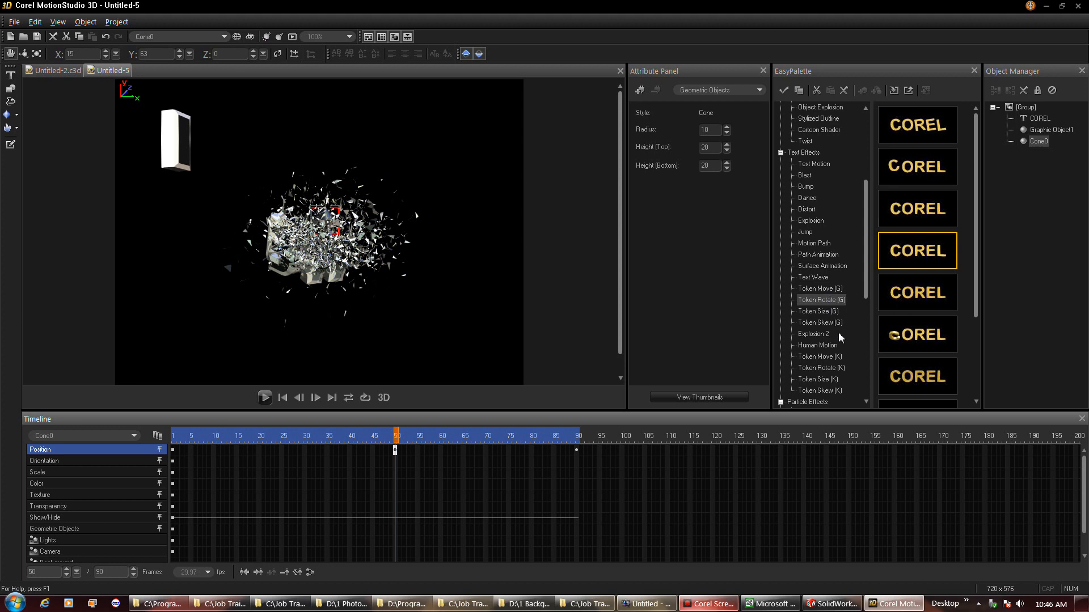
# Step: Apply the second Explosion 2 text effect preset to the cone and play the animation from frame 6
pyautogui.click(821, 336)
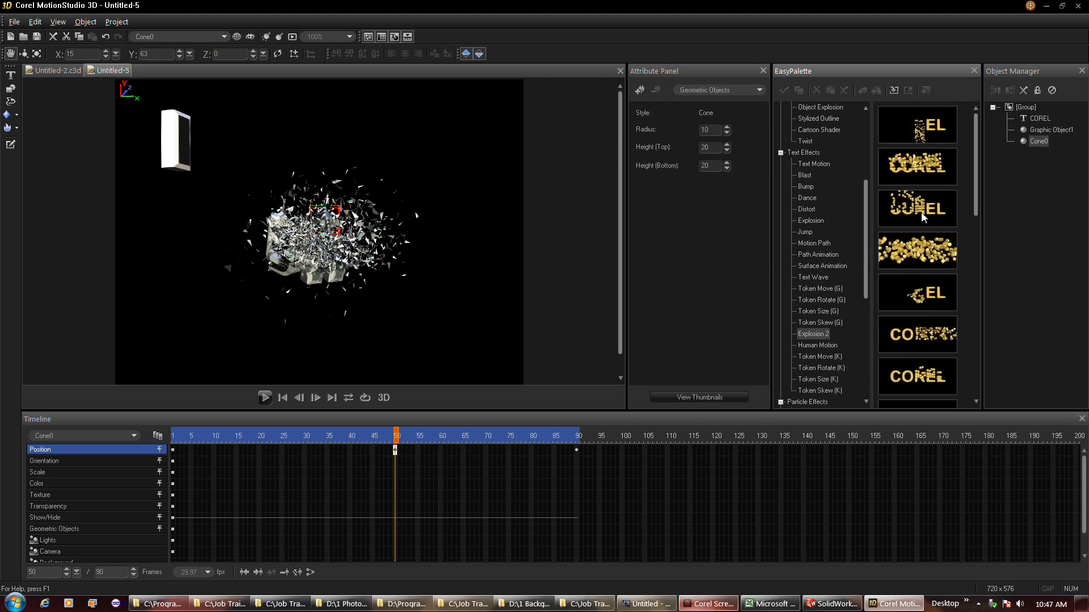
pyautogui.moveTo(911, 170); pyautogui.dragTo(337, 216)
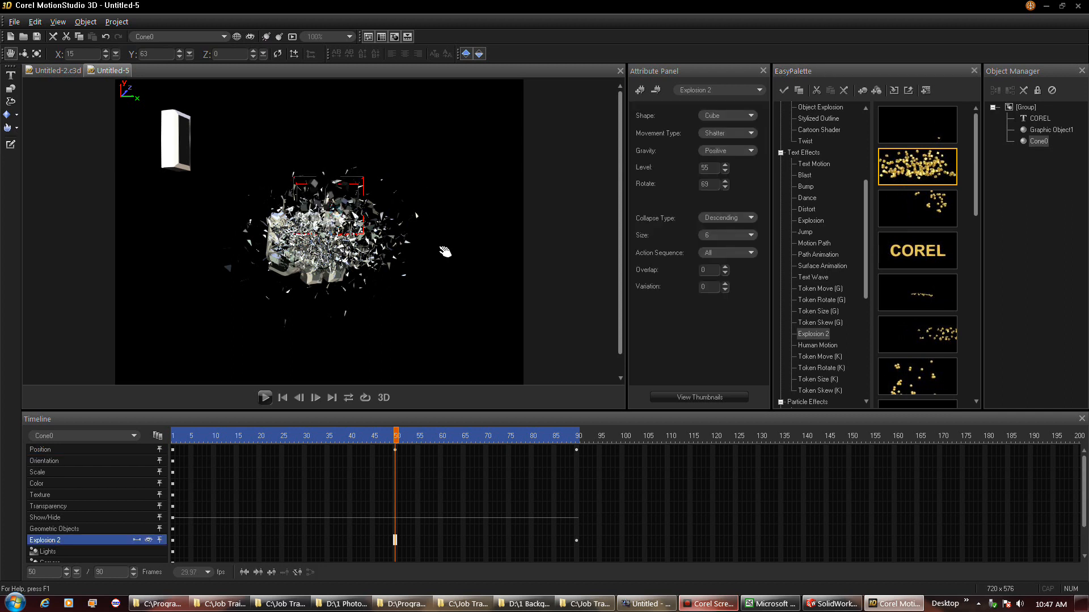
pyautogui.moveTo(395, 438); pyautogui.dragTo(195, 438)
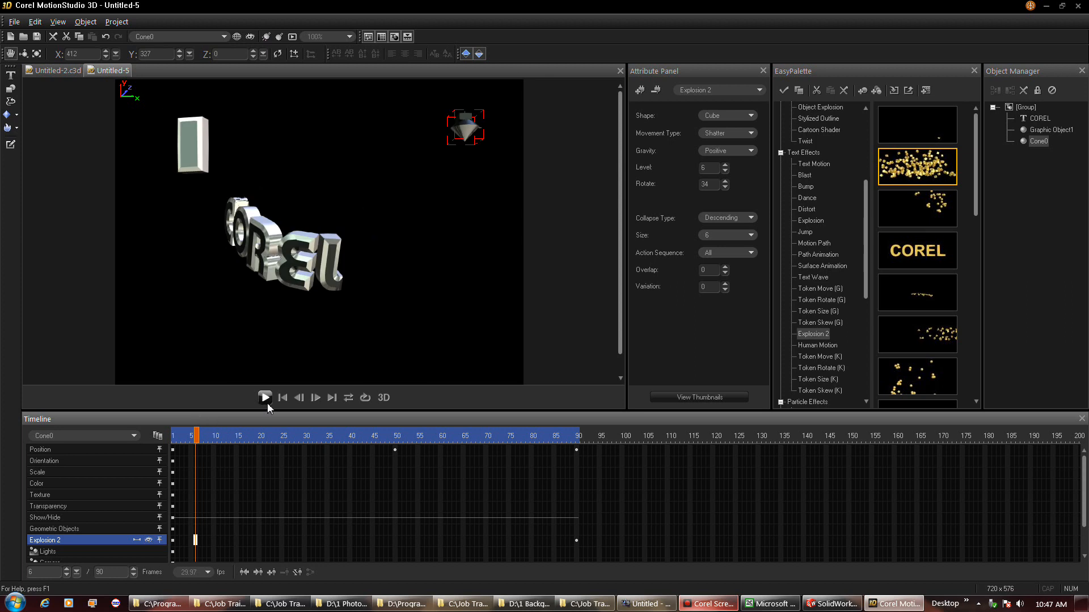
pyautogui.click(265, 401)
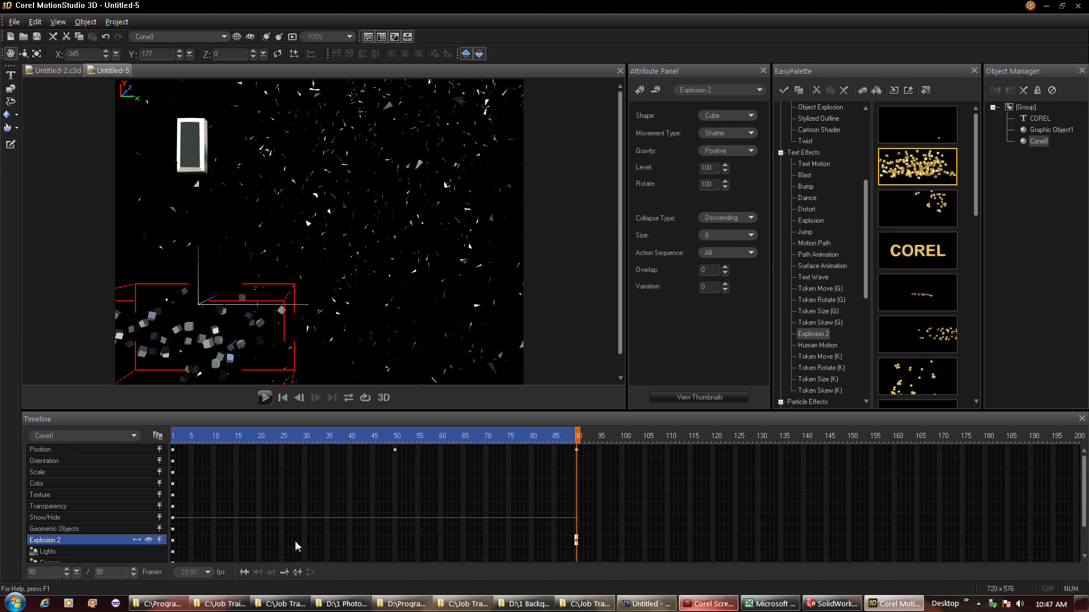
# Step: Add an Explosion 2 keyframe for the cone at frame 50 and return to frame 1
pyautogui.click(396, 438)
pyautogui.doubleClick(396, 542)
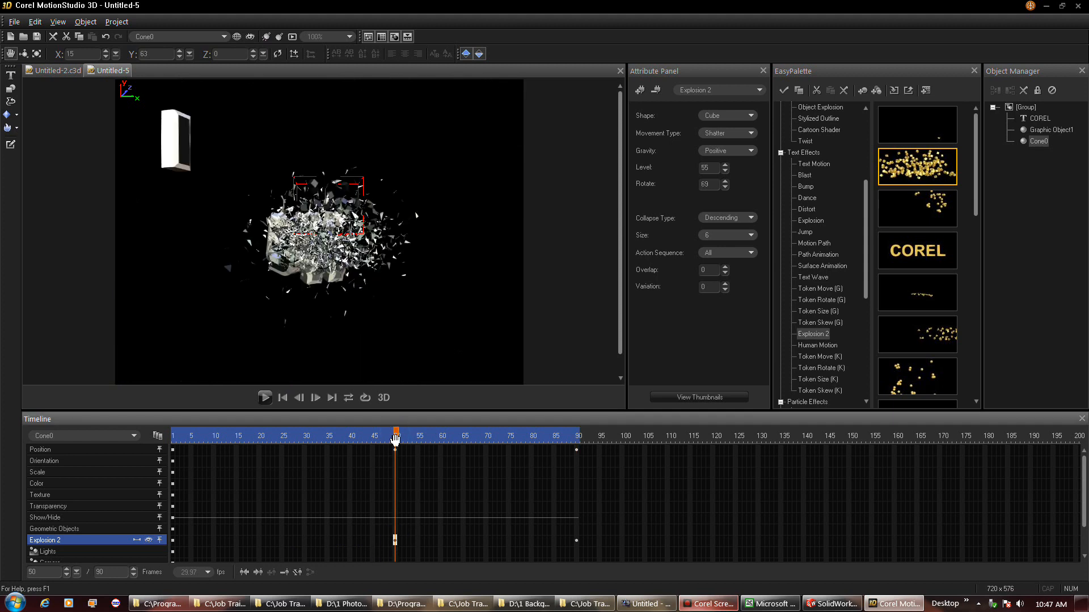
pyautogui.moveTo(395, 438); pyautogui.dragTo(173, 436)
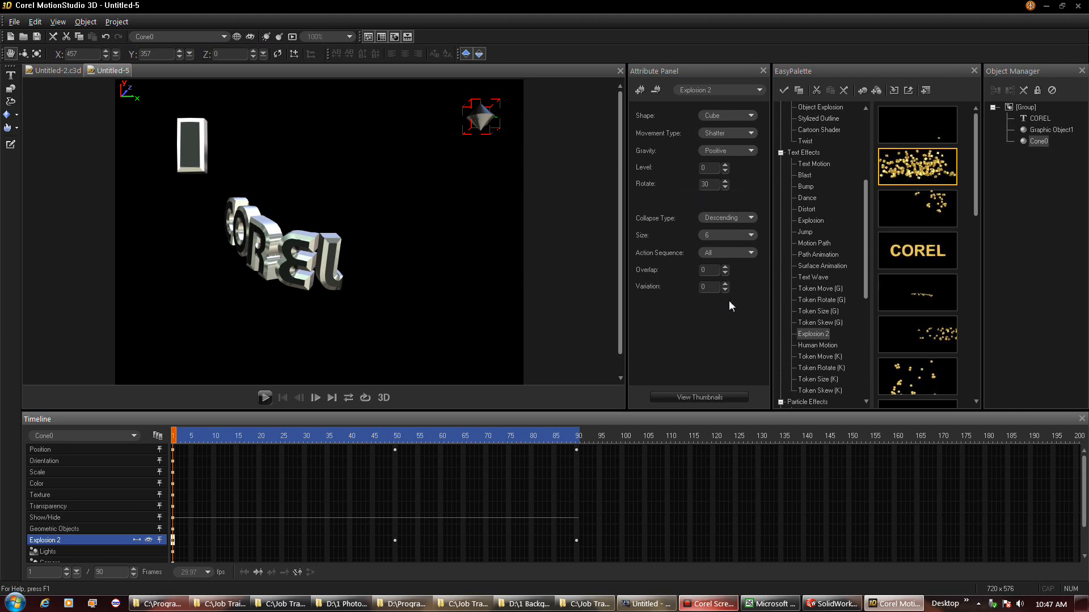
# Step: Examine the action sequence options and compare the cone's explosion at frames 1, 46, 50 and 67
pyautogui.click(750, 254)
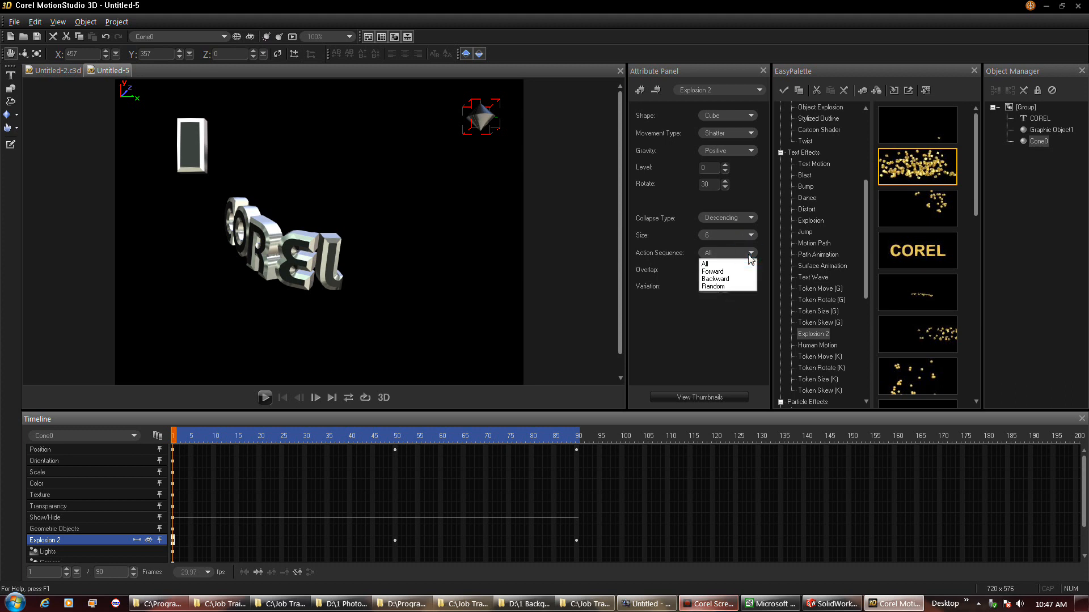
pyautogui.click(750, 257)
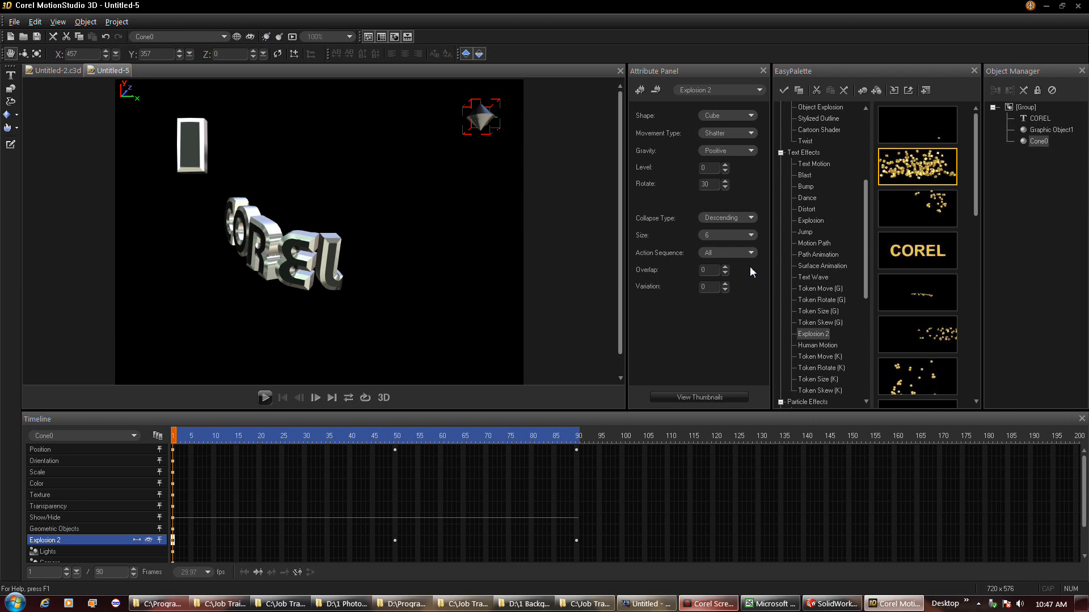
pyautogui.click(327, 436)
pyautogui.click(376, 436)
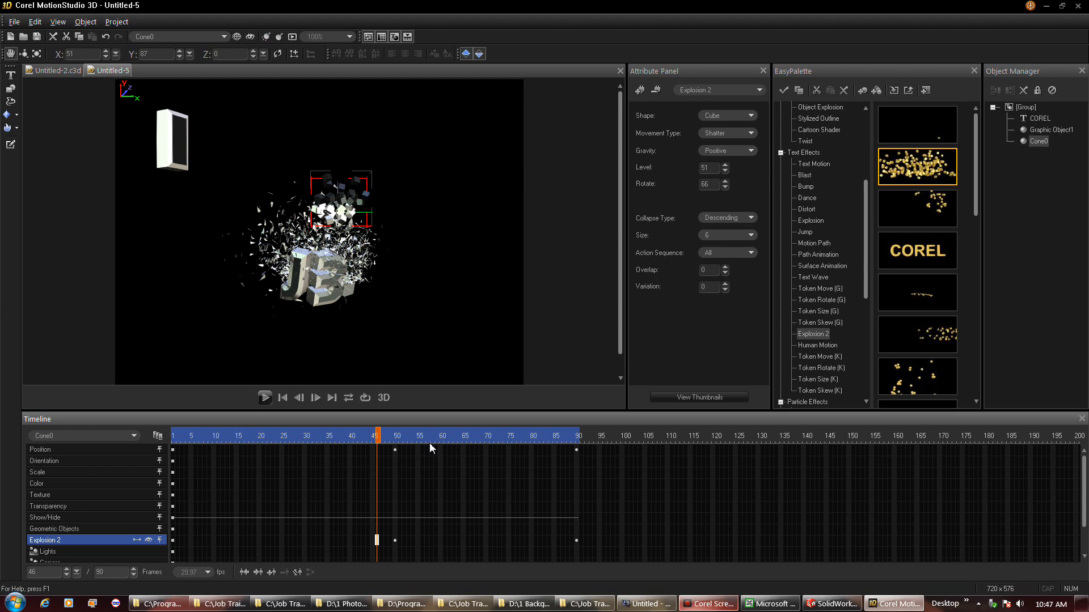
pyautogui.click(472, 437)
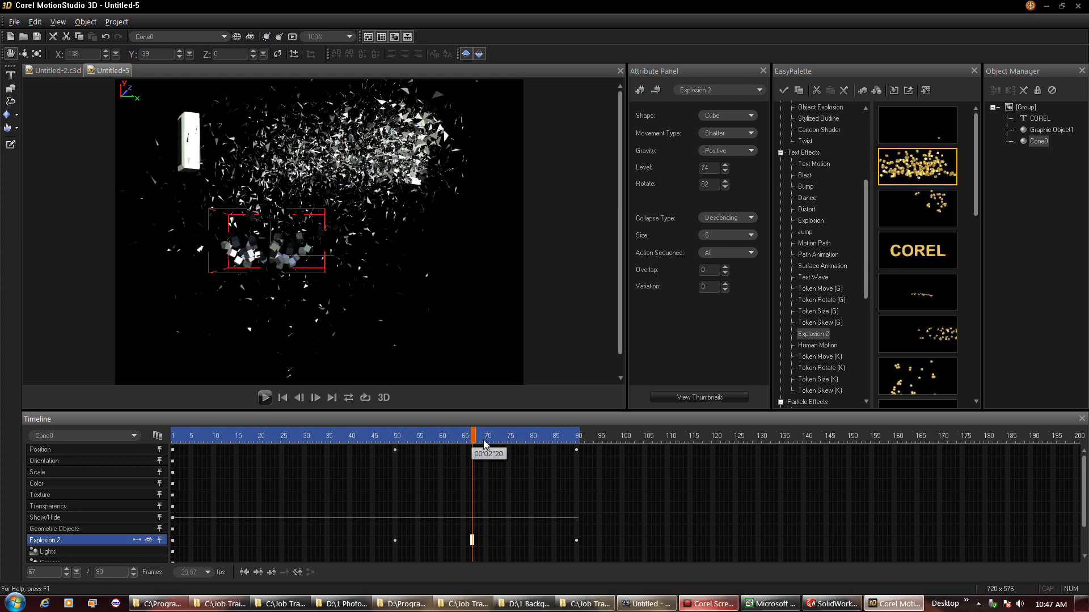
pyautogui.click(205, 436)
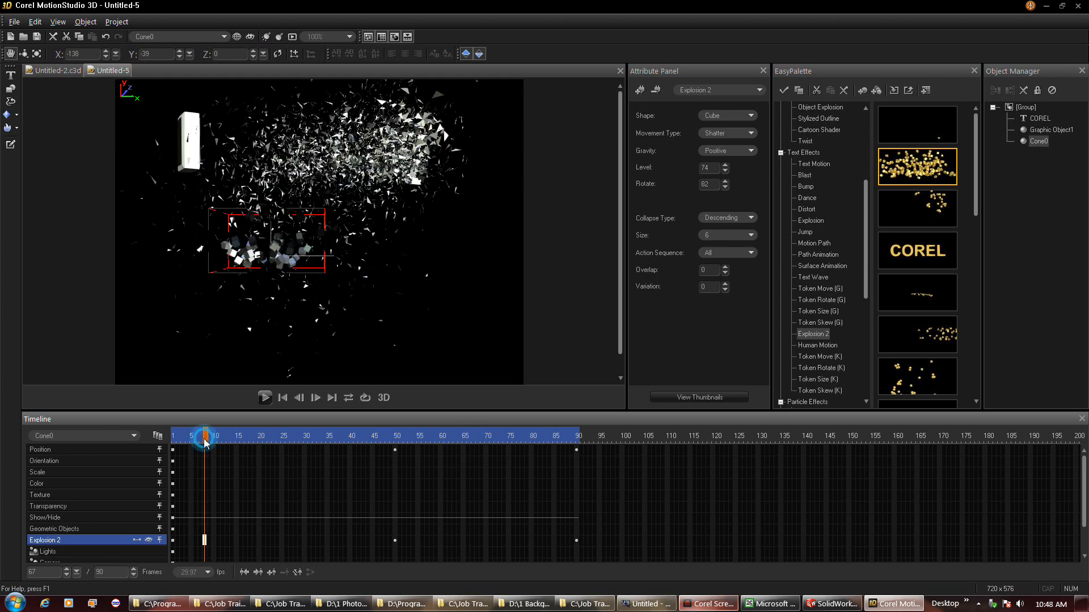
pyautogui.click(173, 437)
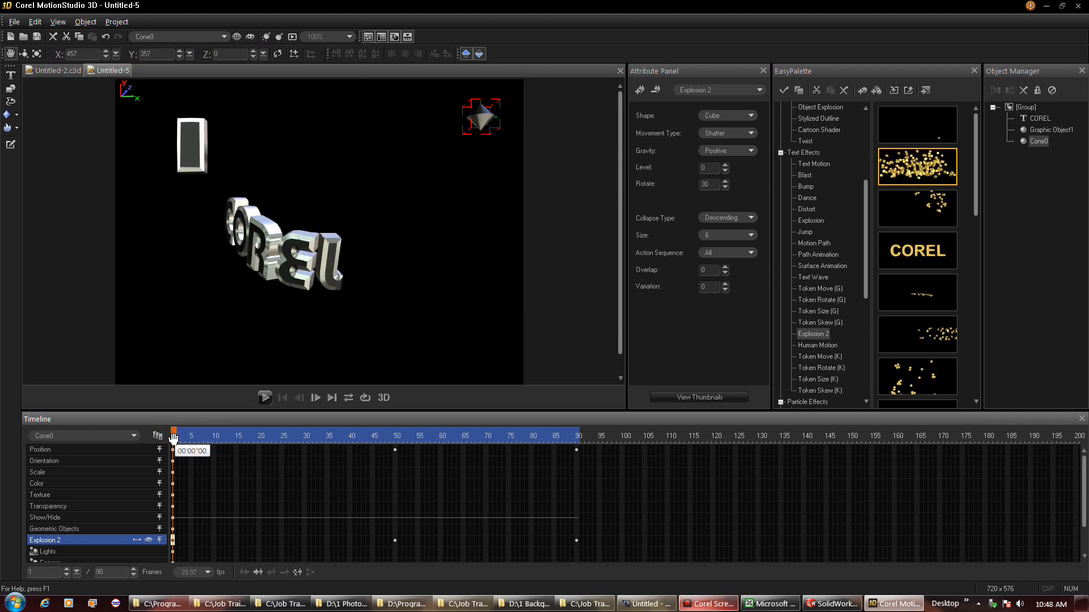
pyautogui.click(397, 436)
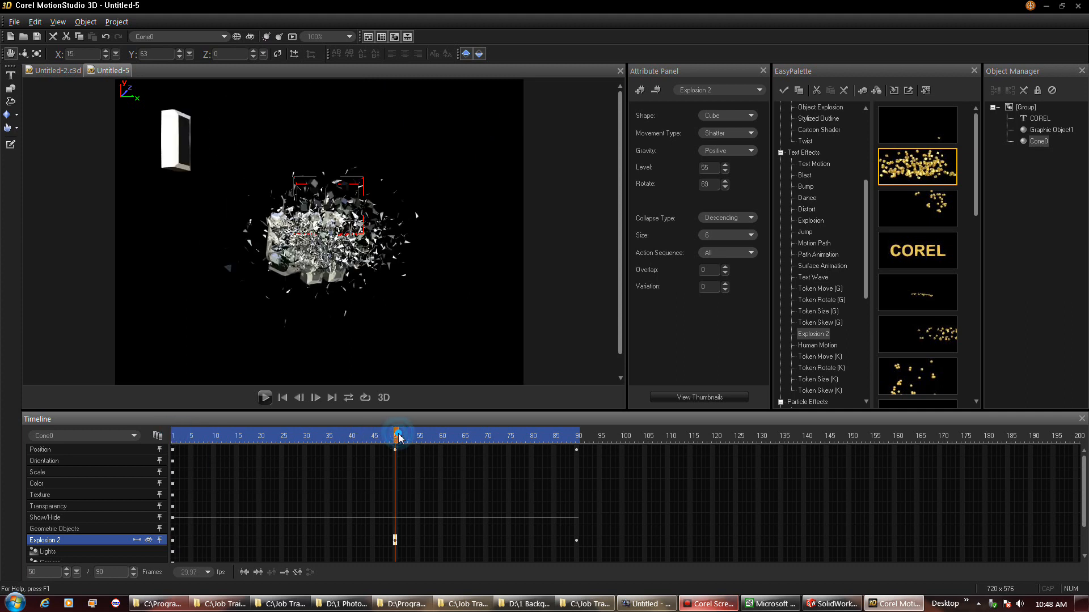
pyautogui.click(173, 436)
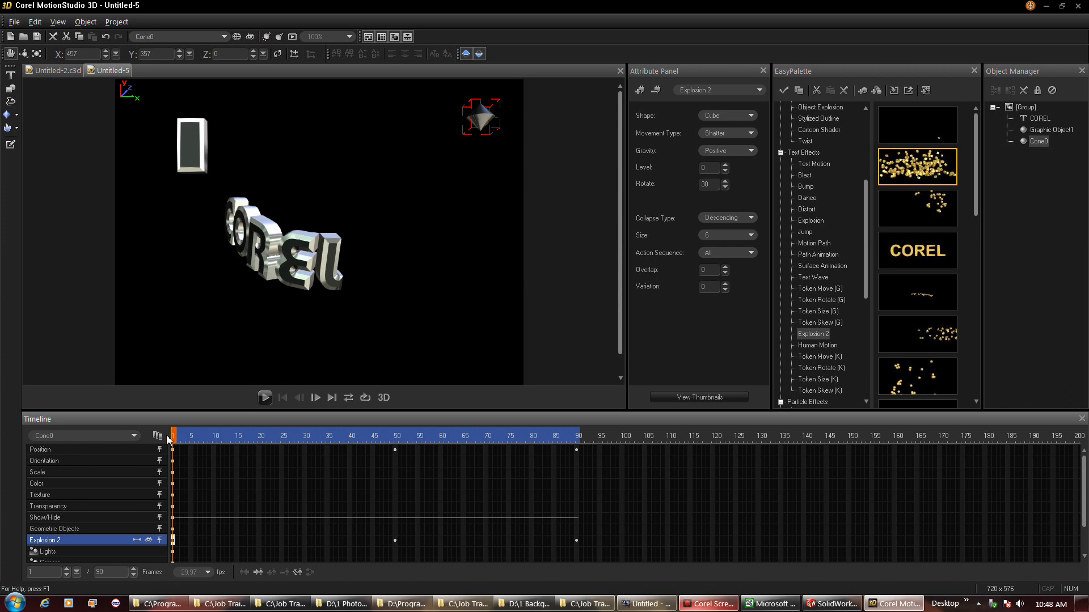
# Step: Set the cone's Explosion 2 level to 0 at frame 50 and play the animation from frame 1
pyautogui.click(397, 436)
pyautogui.click(715, 171)
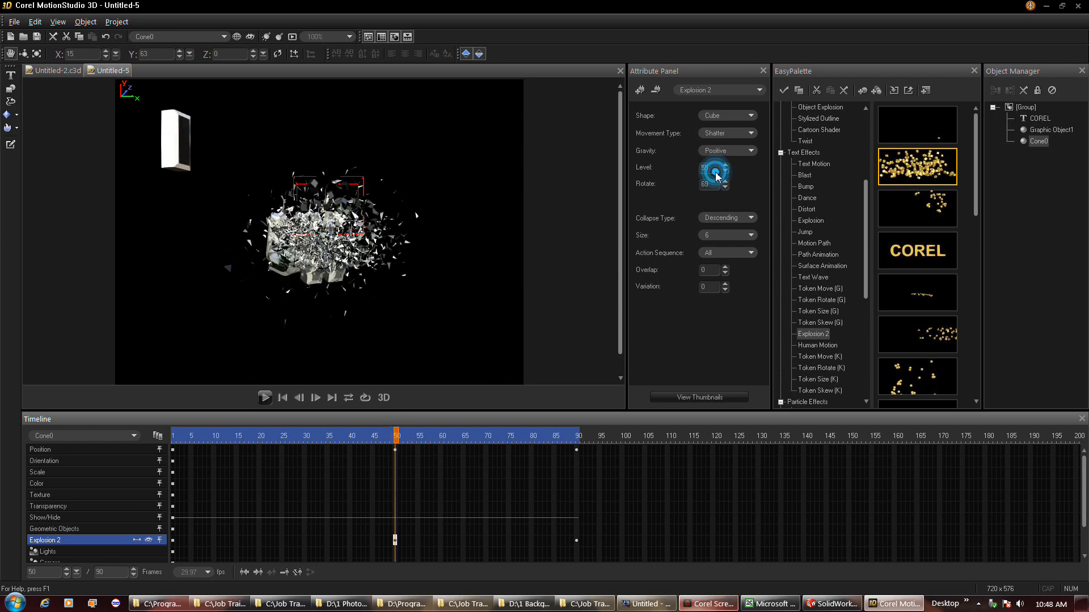
pyautogui.doubleClick(716, 169)
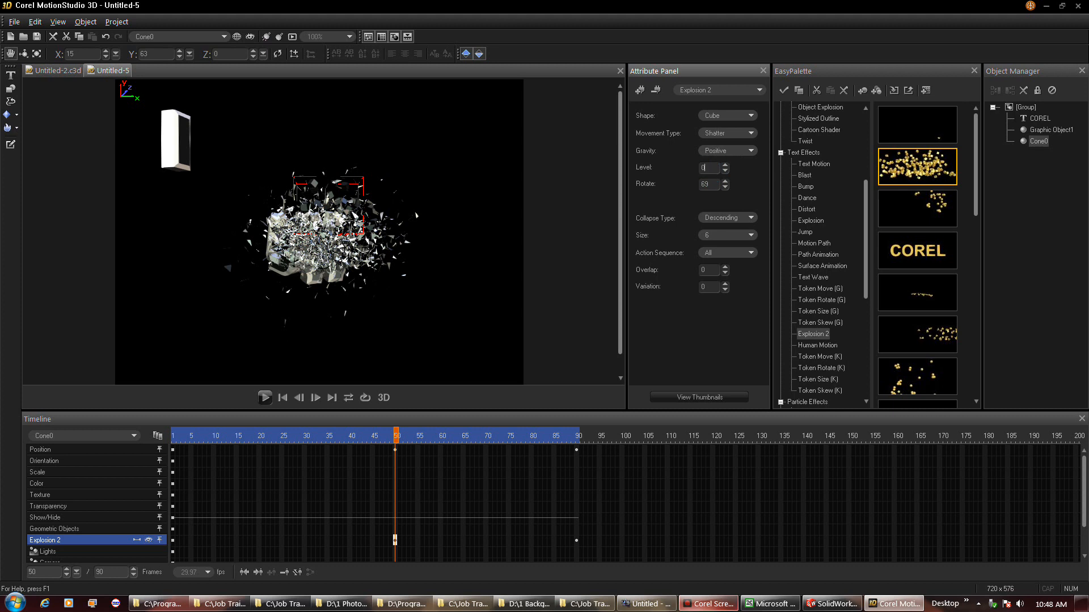
pyautogui.click(741, 305)
pyautogui.click(712, 185)
pyautogui.click(713, 187)
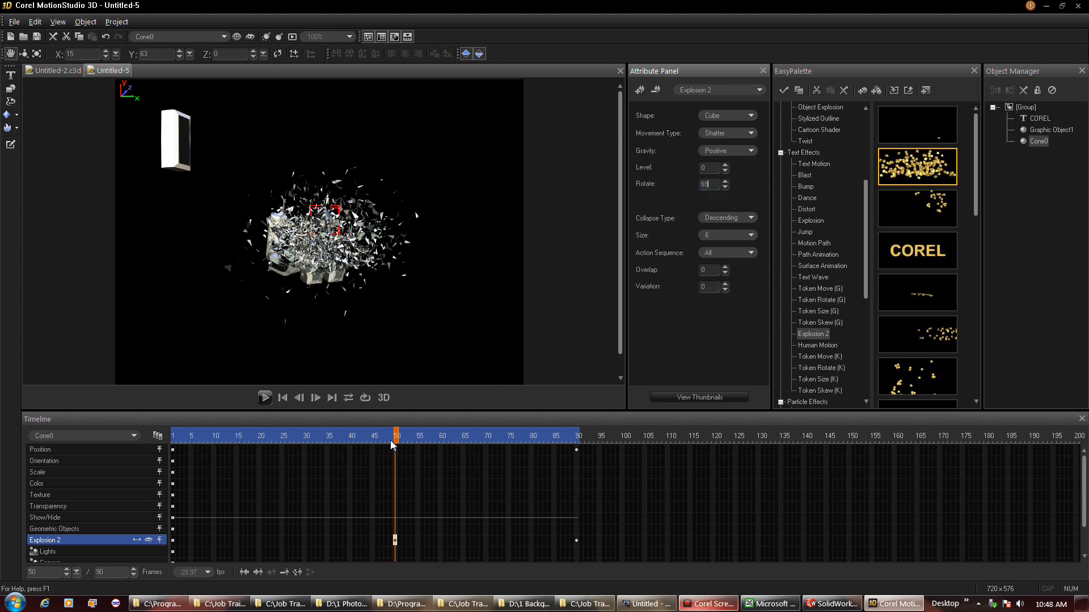
pyautogui.moveTo(396, 441); pyautogui.dragTo(165, 431)
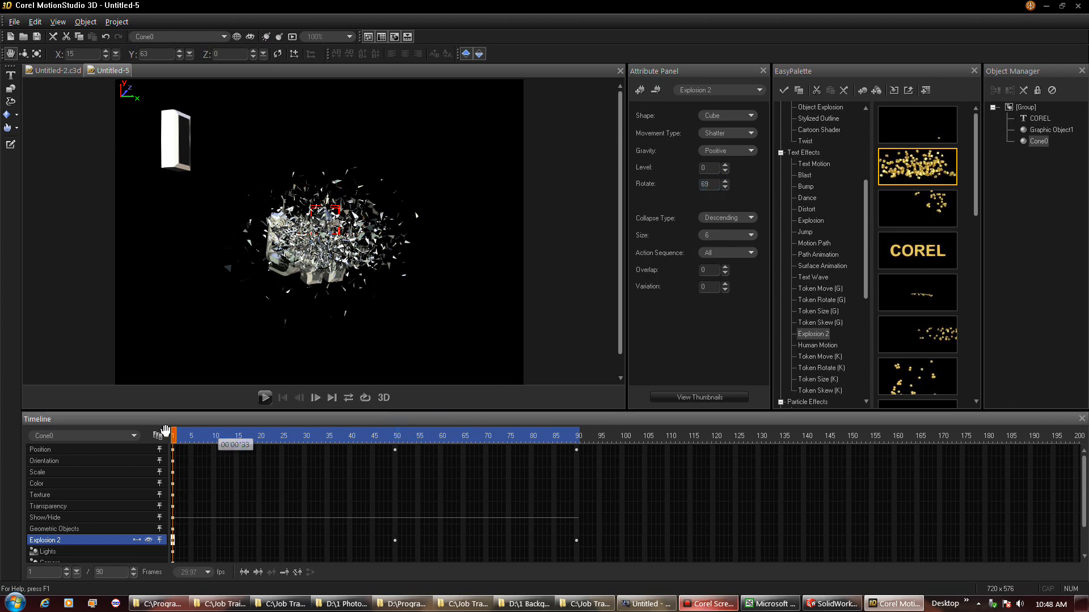
pyautogui.click(264, 398)
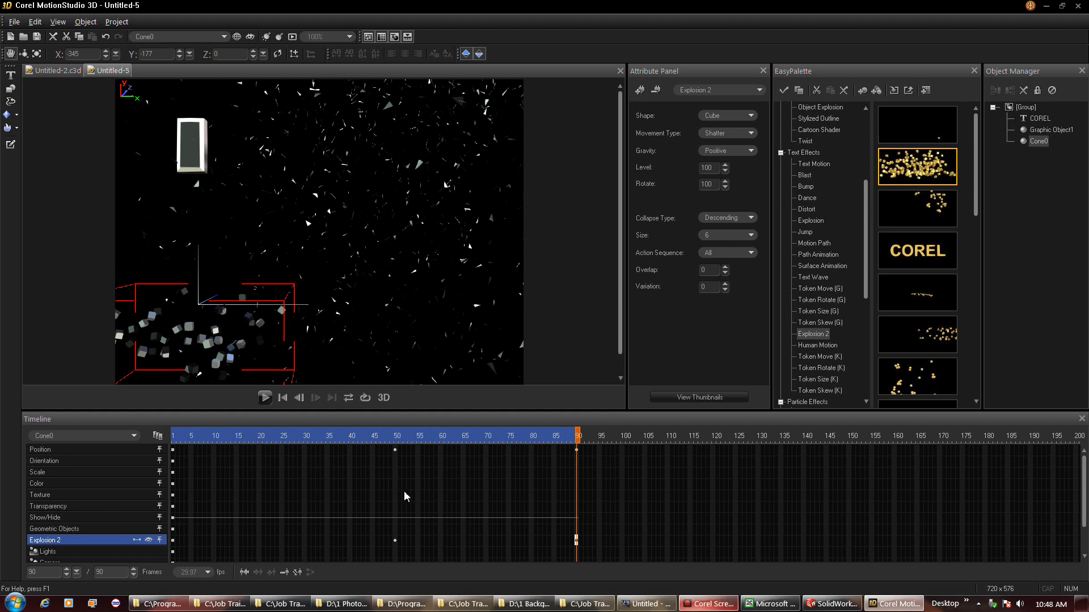
pyautogui.click(439, 435)
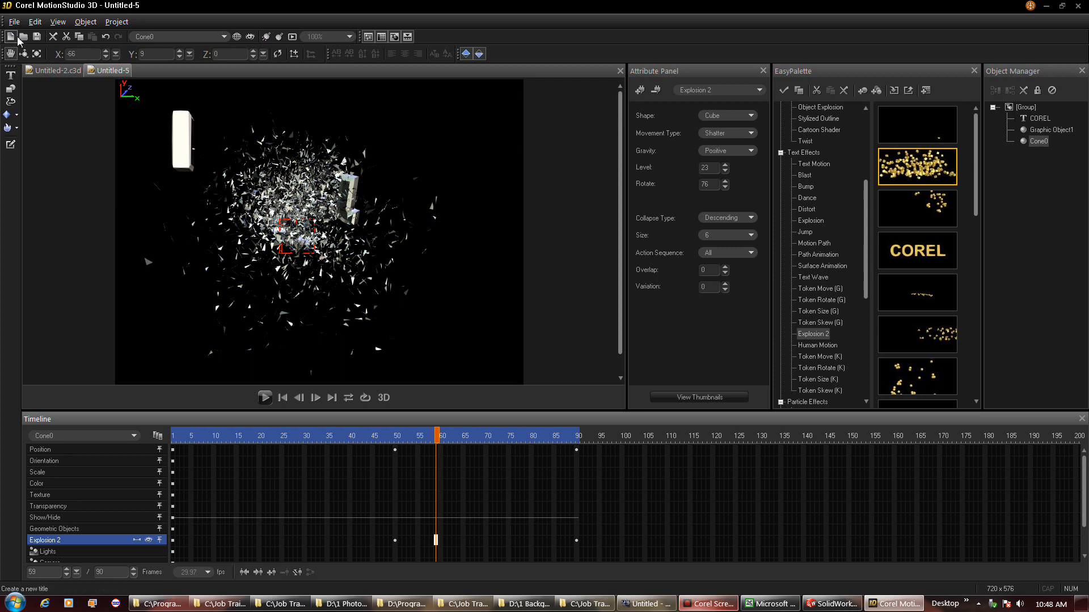
# Step: Save the project as Untitled-5.c3d in the Play folder
pyautogui.click(14, 21)
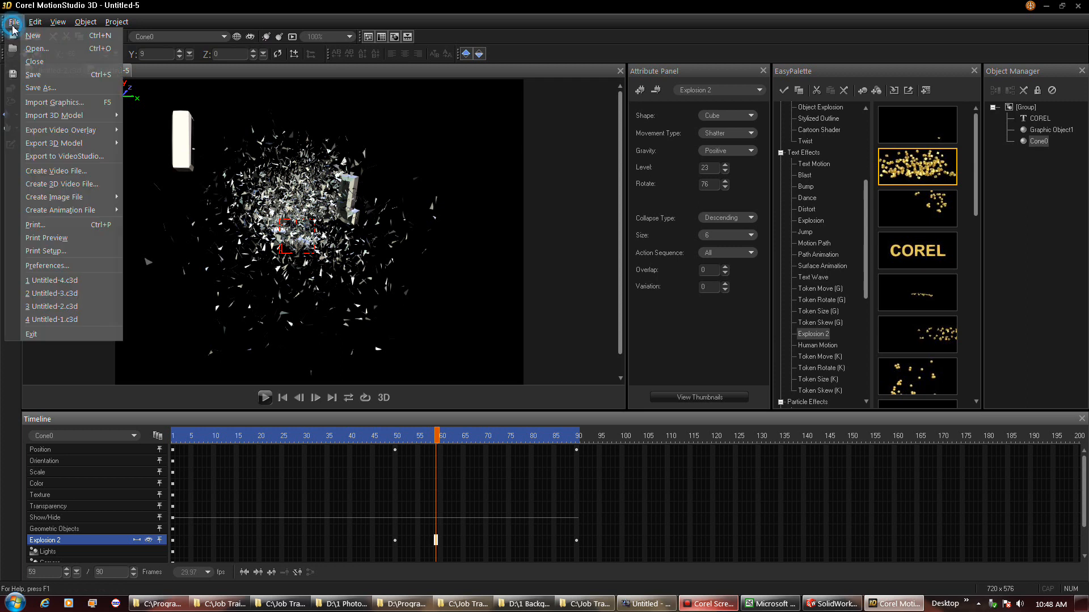
pyautogui.click(38, 87)
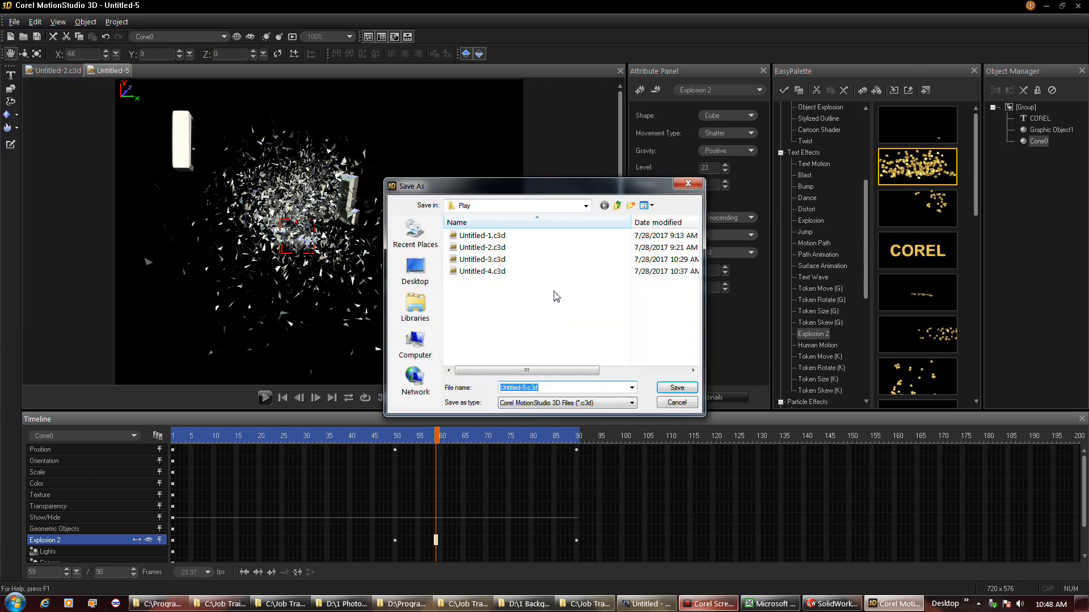
pyautogui.click(676, 388)
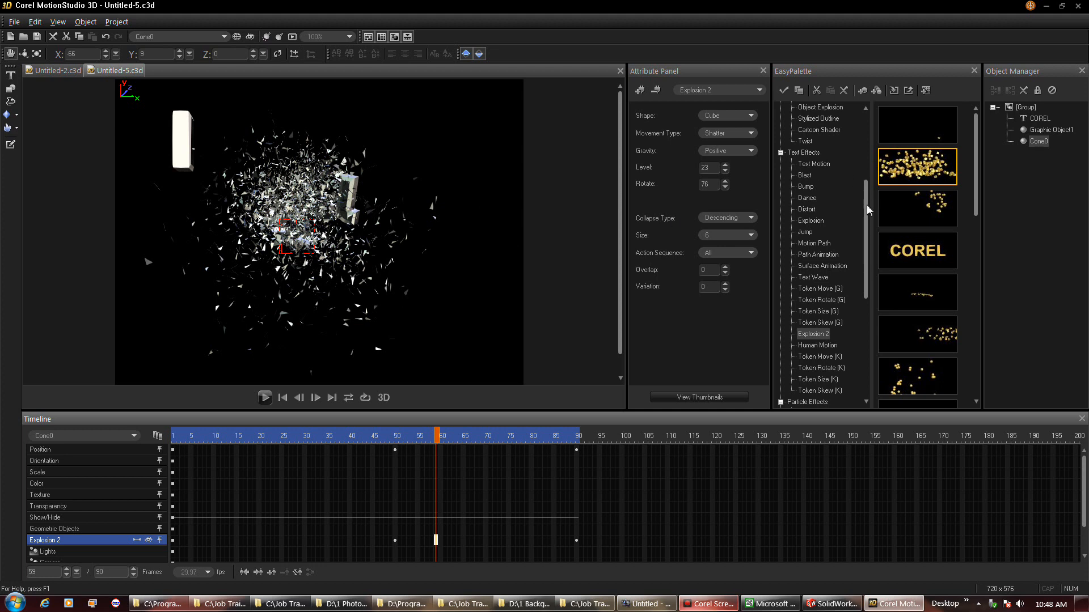
# Step: Examine the Scene presets for light, camera, and color, image and gradient backgrounds
pyautogui.moveTo(867, 210); pyautogui.dragTo(867, 142)
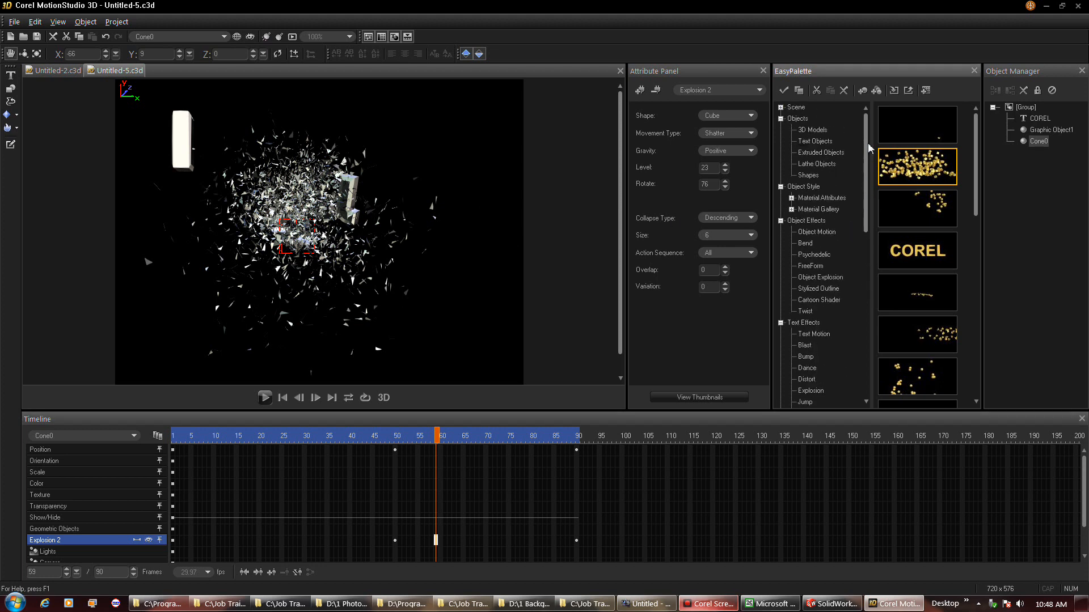
pyautogui.click(780, 107)
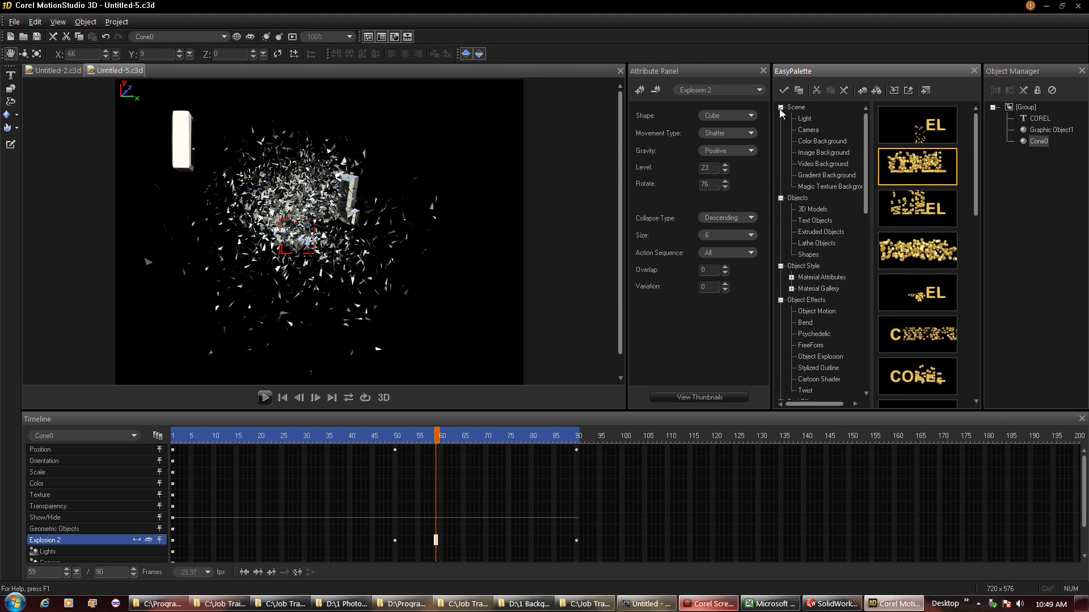
pyautogui.click(803, 119)
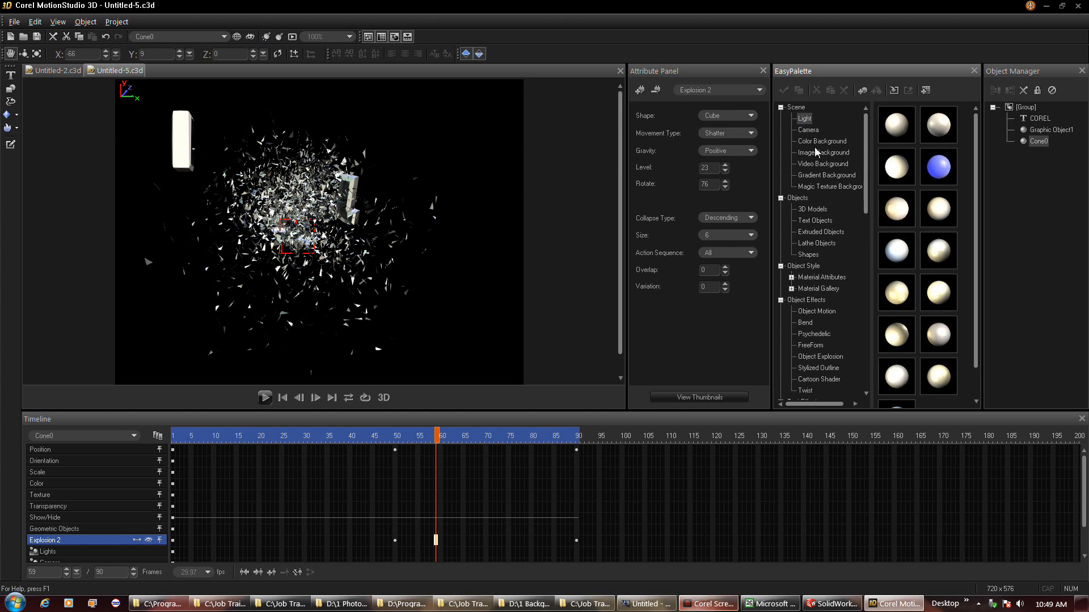
pyautogui.click(809, 130)
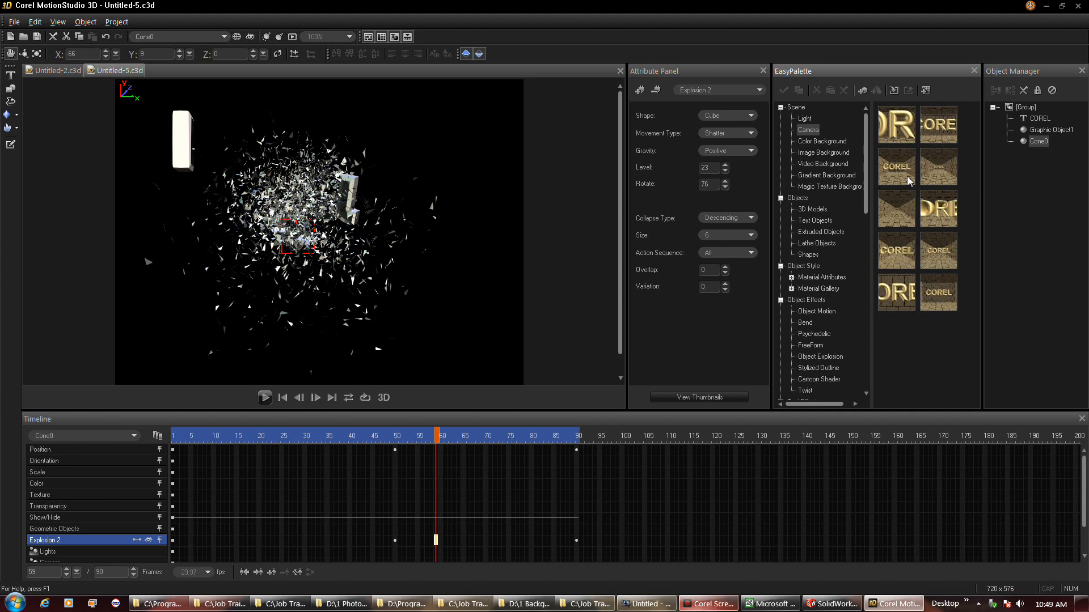
pyautogui.click(907, 181)
pyautogui.click(963, 183)
pyautogui.click(812, 143)
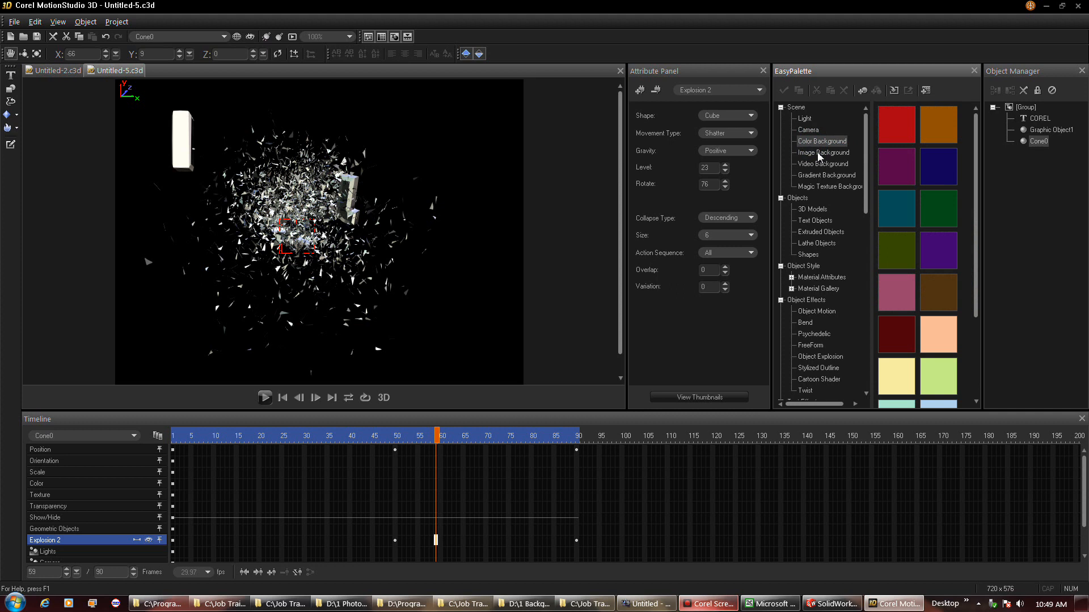
pyautogui.click(819, 154)
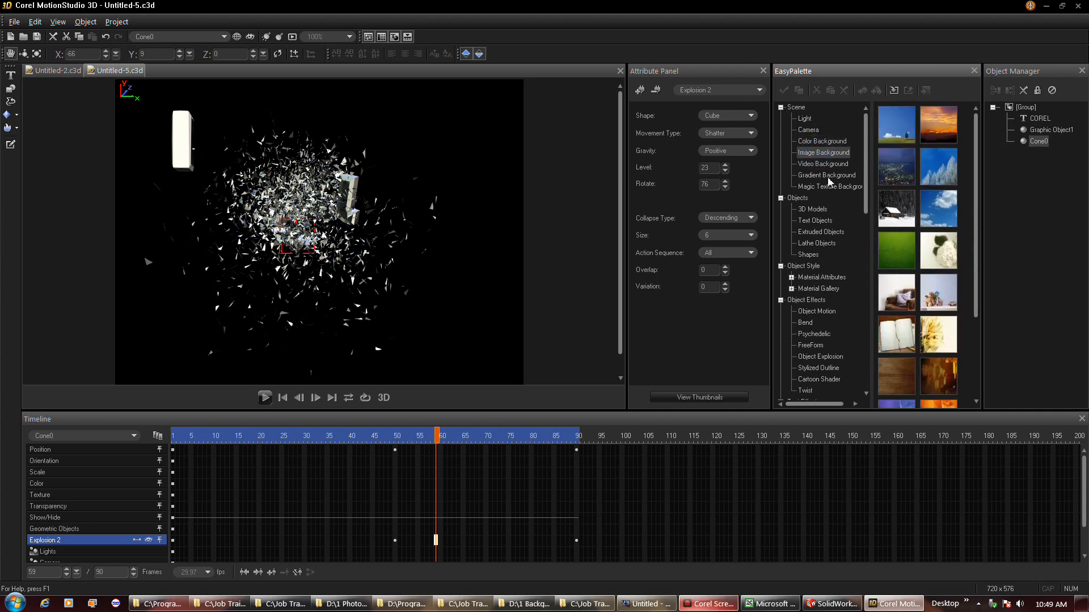
pyautogui.click(827, 176)
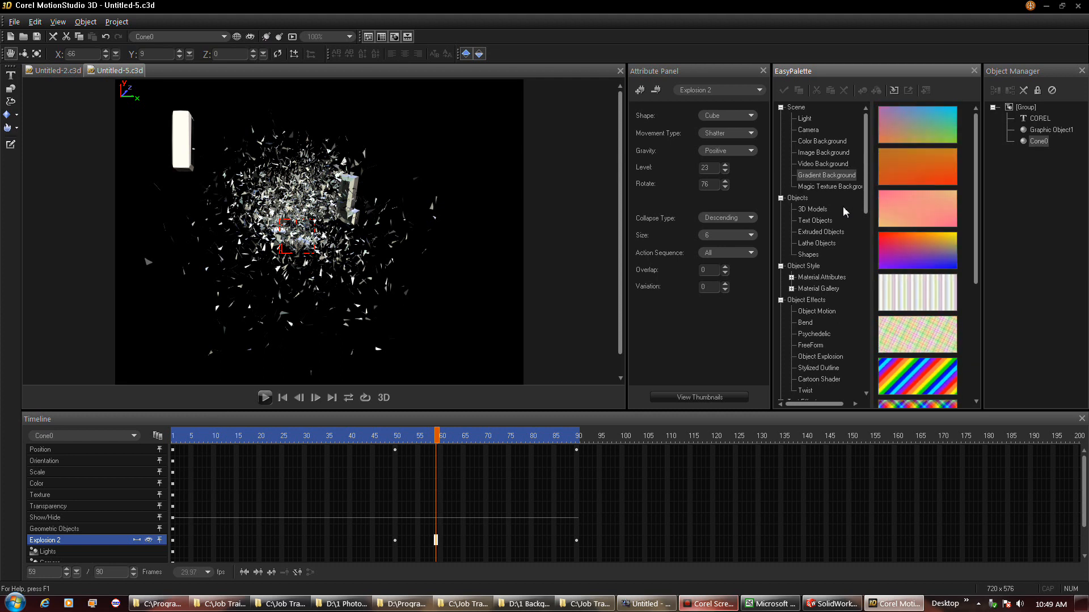
# Step: Apply the cloudy blue sky video texture to the cone and play the animation from frame 1
pyautogui.click(832, 278)
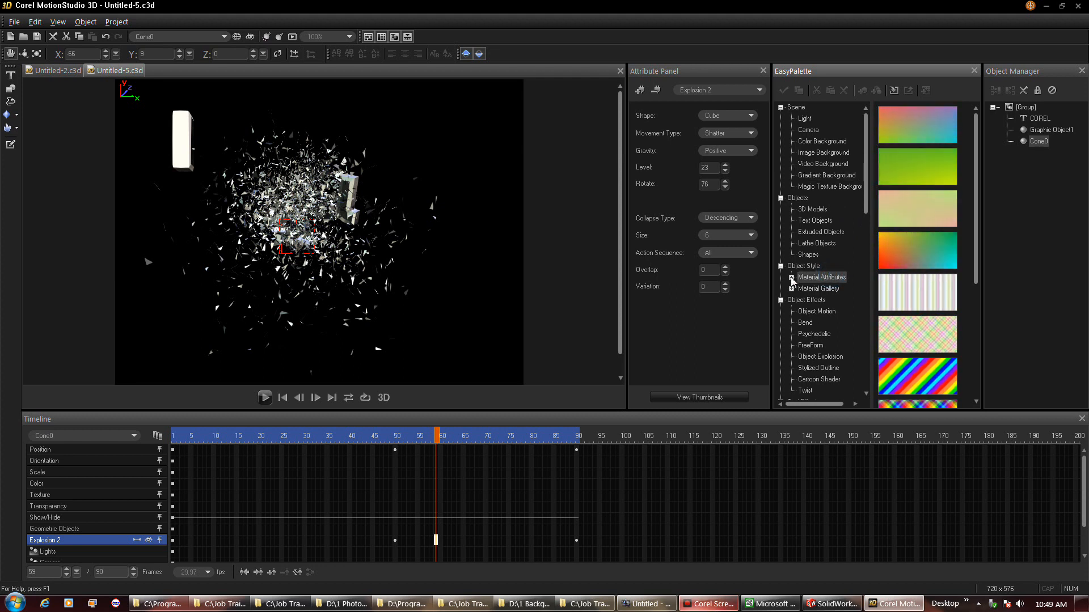
pyautogui.click(792, 288)
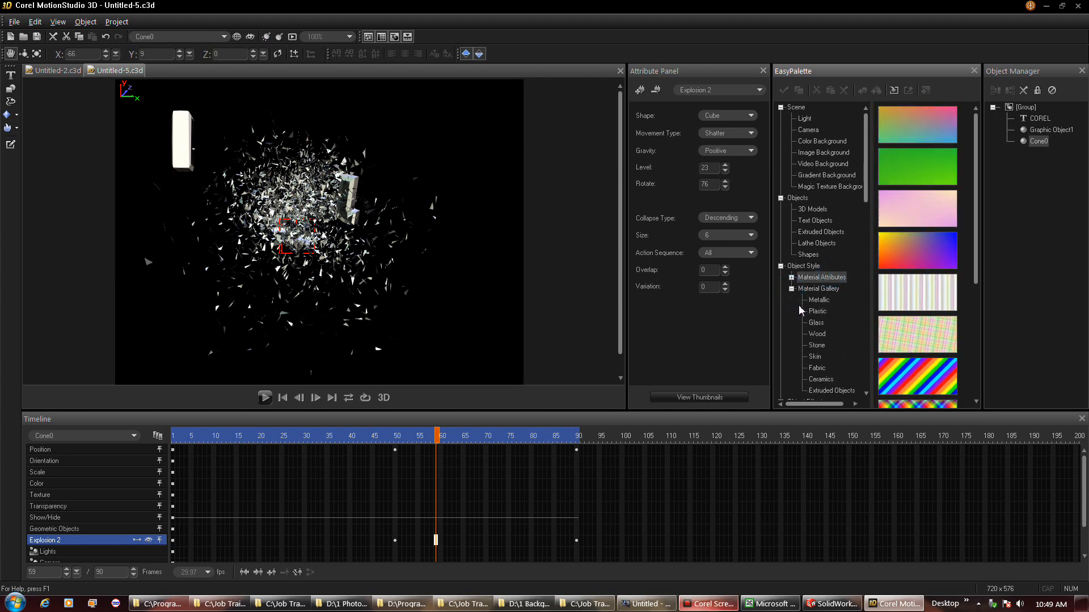
pyautogui.click(791, 277)
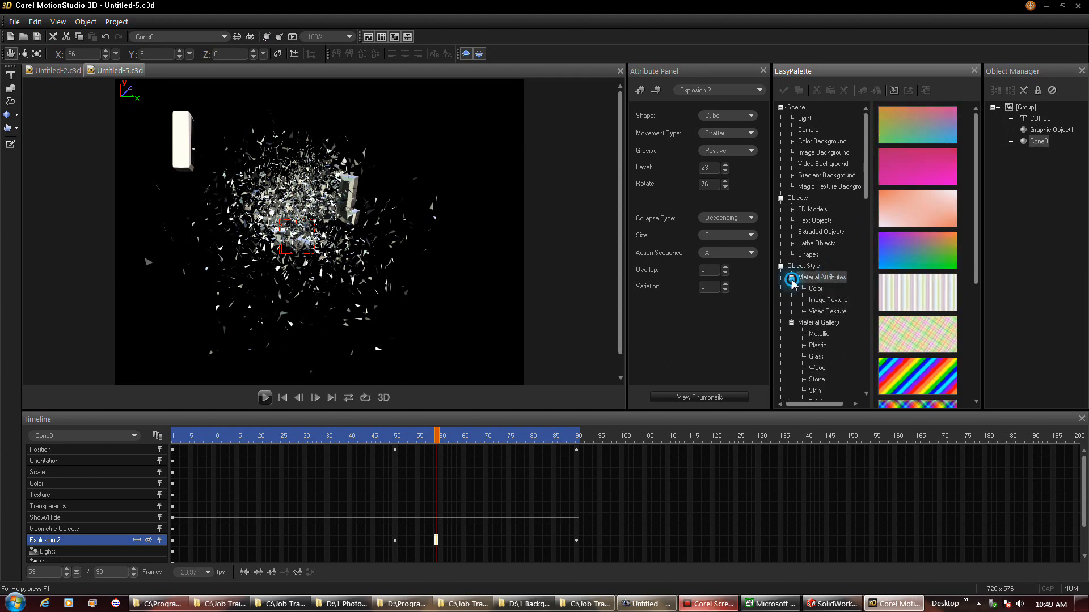
pyautogui.click(817, 301)
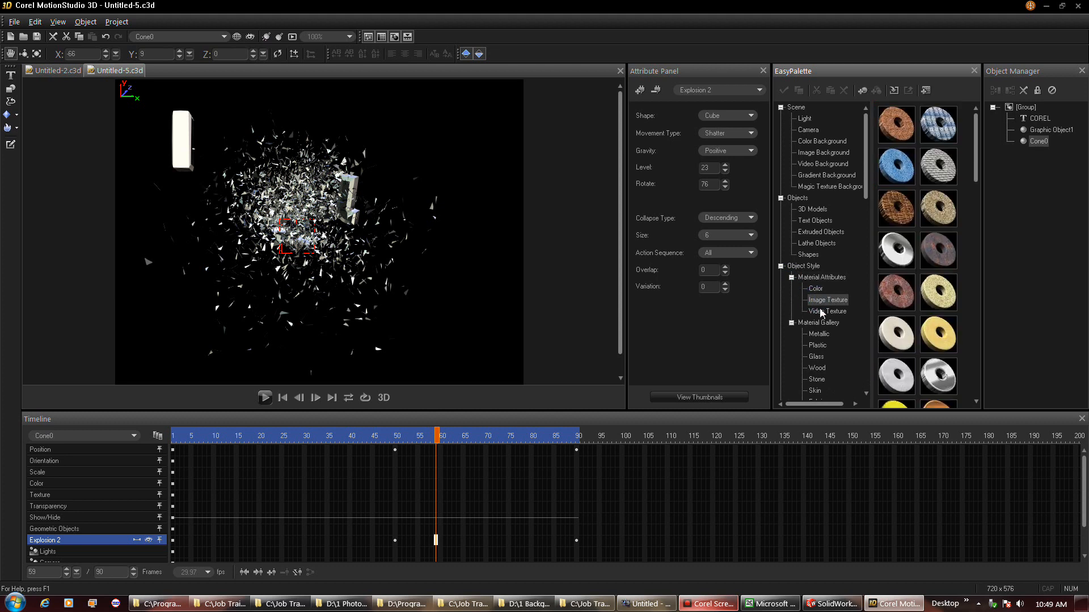
pyautogui.click(821, 312)
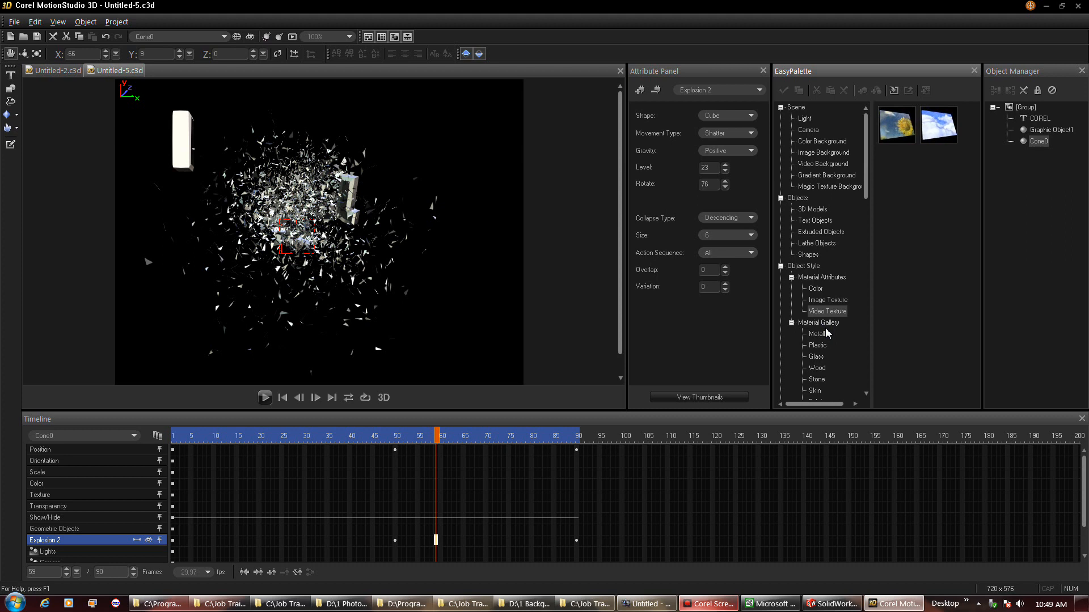
pyautogui.doubleClick(946, 132)
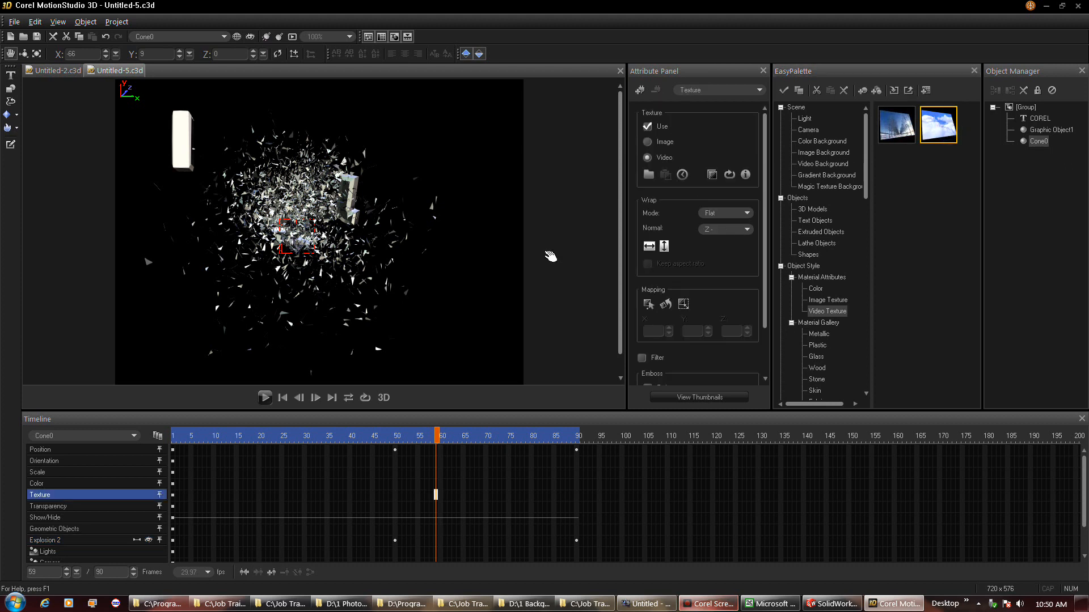
pyautogui.click(284, 398)
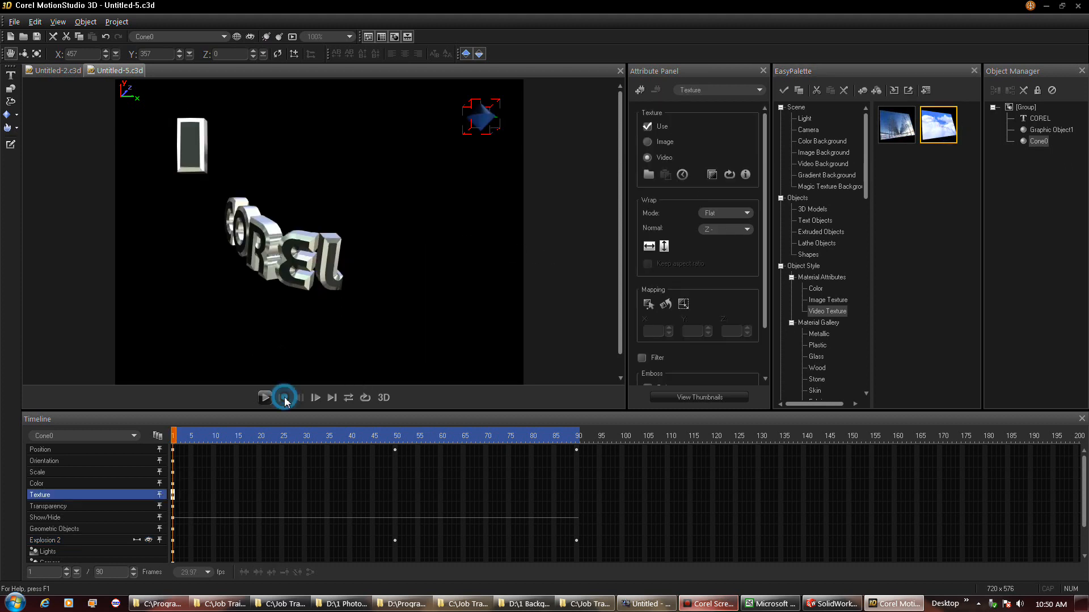
pyautogui.click(265, 399)
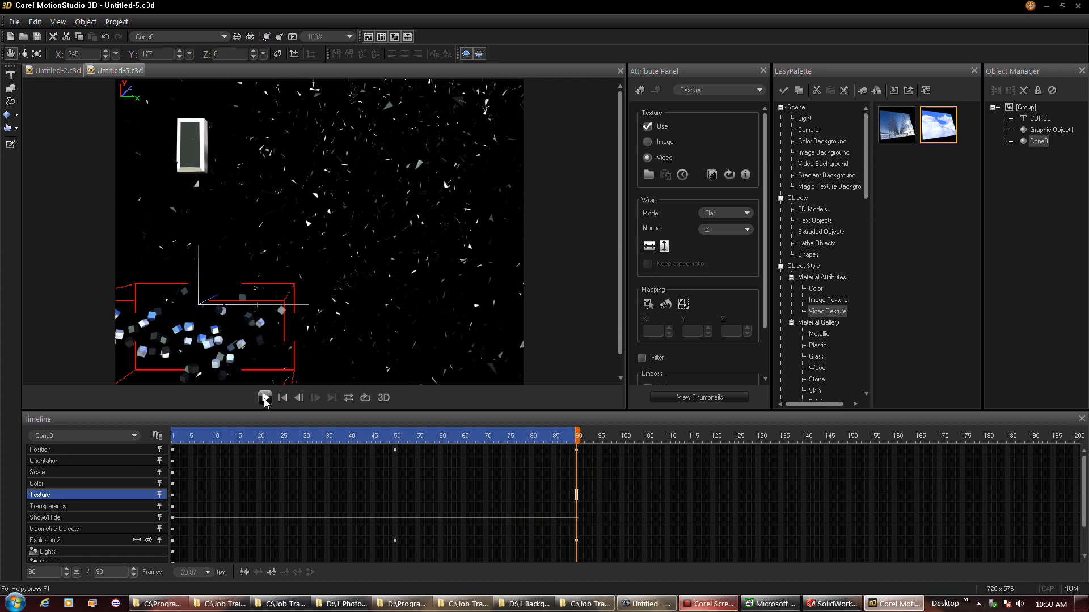
# Step: Select the drawn shape and examine the magic texture backgrounds and the Material Gallery presets from Metallic through Extruded Objects
pyautogui.click(203, 154)
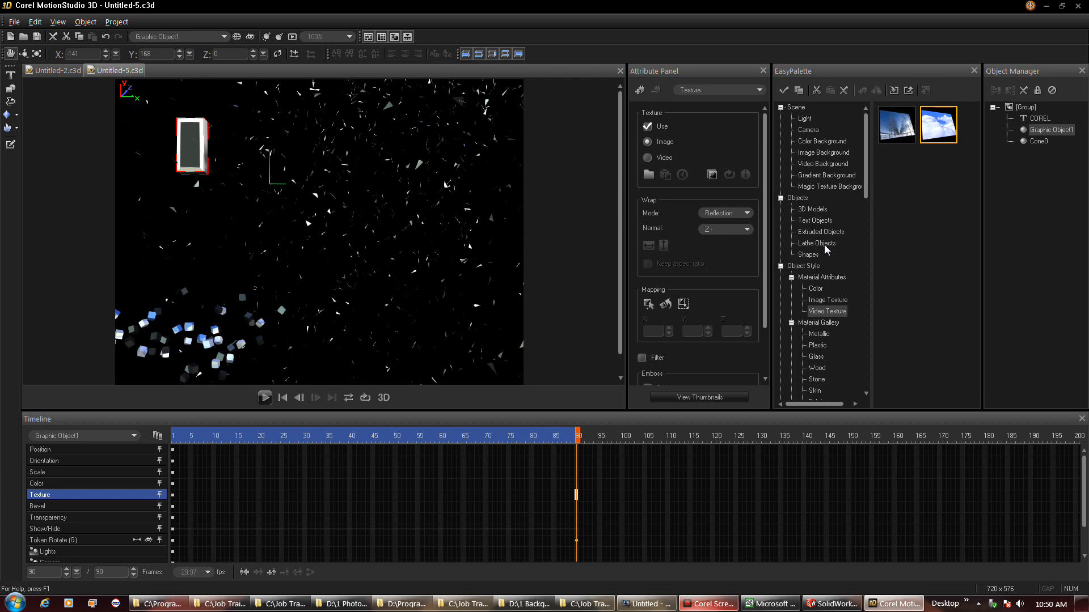
pyautogui.click(822, 186)
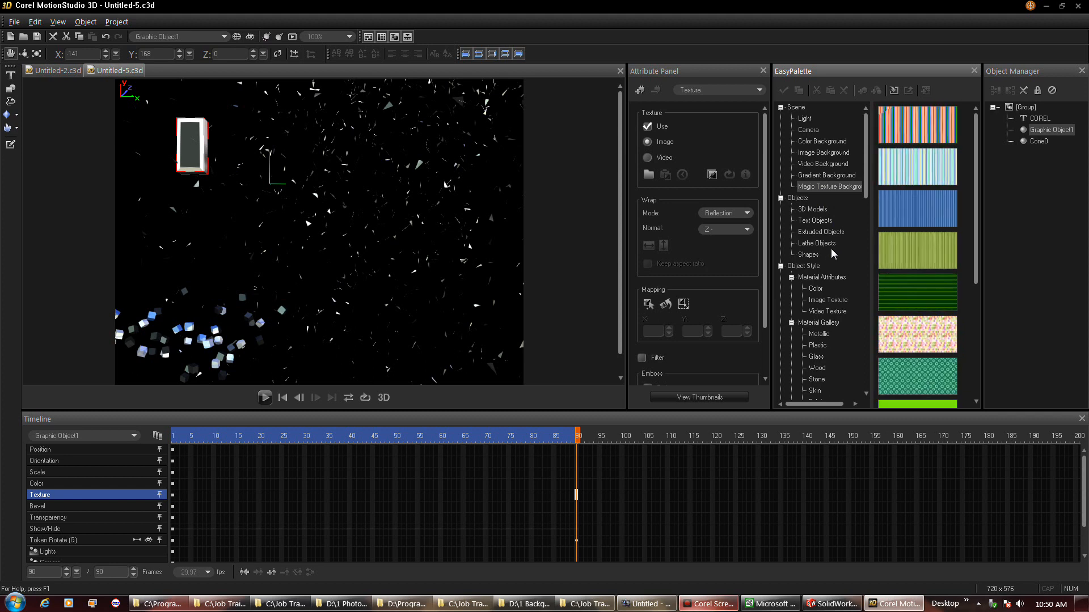
pyautogui.click(823, 338)
pyautogui.click(821, 346)
pyautogui.click(821, 357)
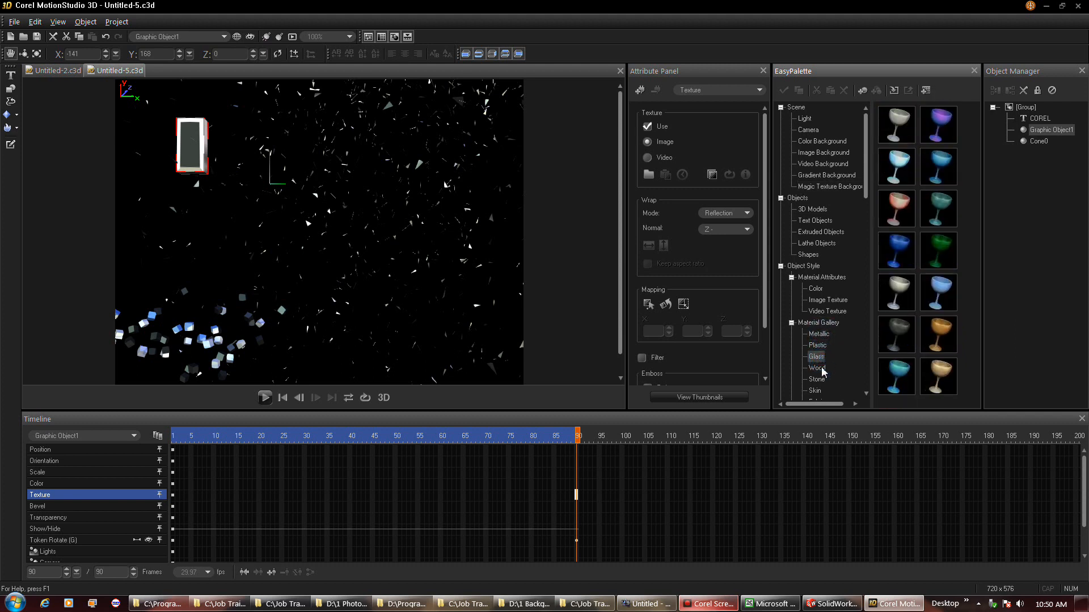
pyautogui.click(818, 369)
pyautogui.click(822, 379)
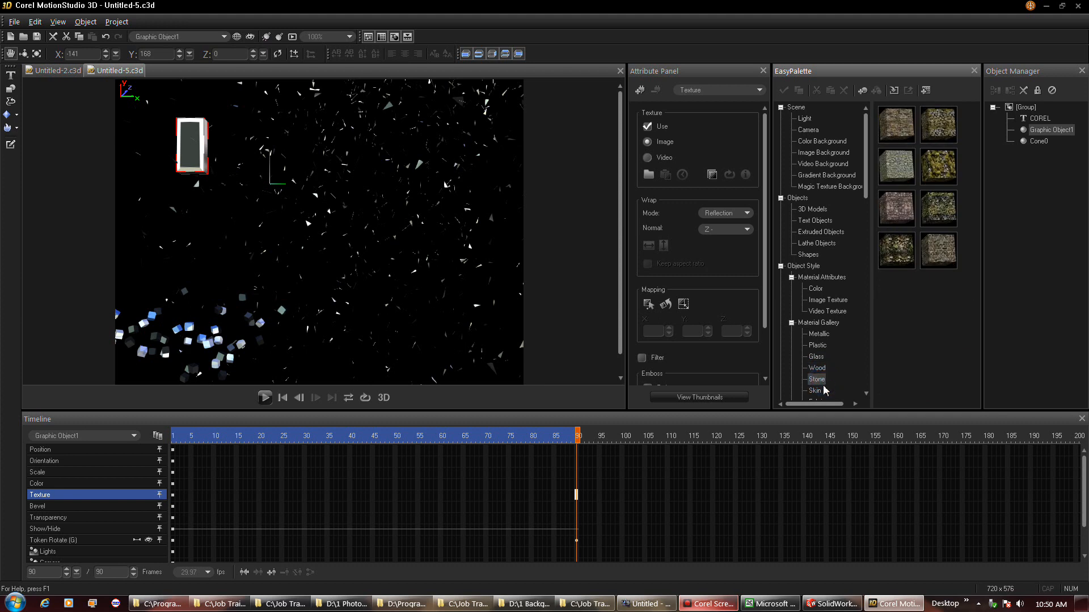
pyautogui.click(820, 390)
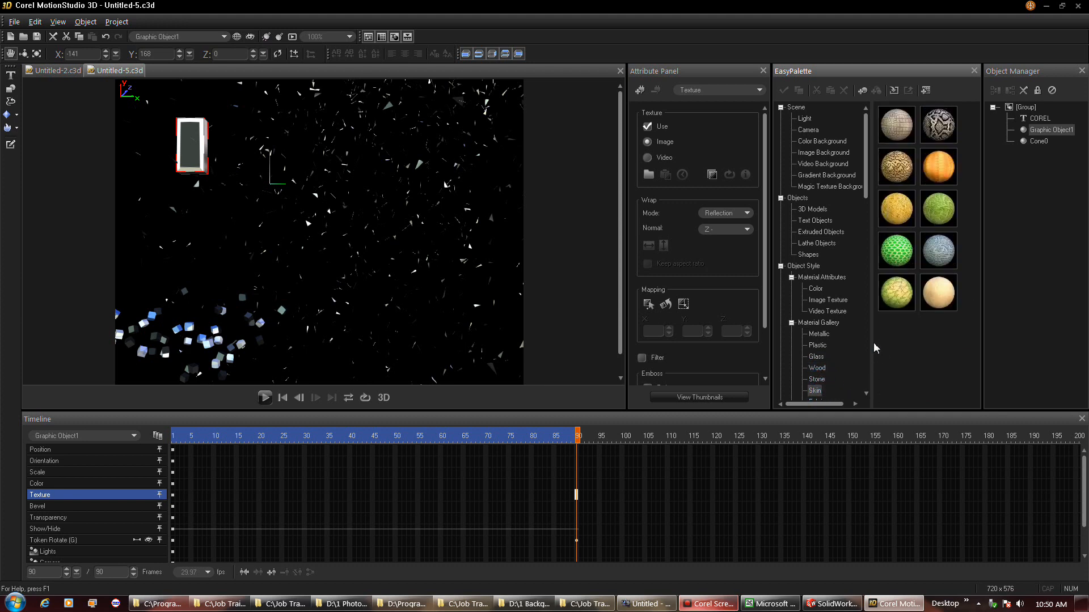
pyautogui.moveTo(871, 393); pyautogui.dragTo(870, 392)
pyautogui.click(864, 392)
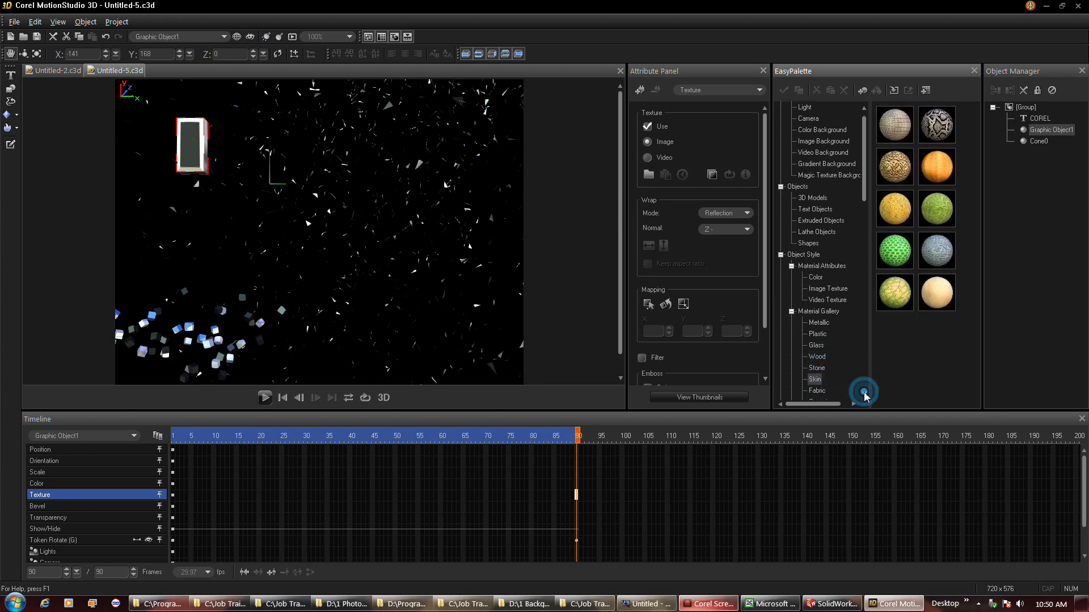
pyautogui.click(864, 392)
pyautogui.click(822, 369)
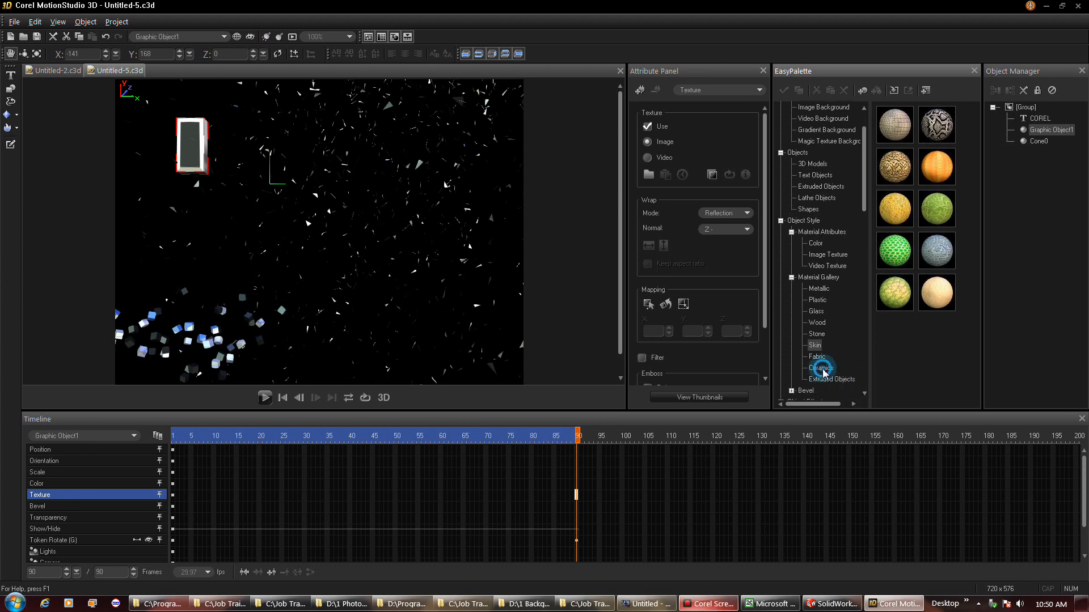
pyautogui.click(817, 346)
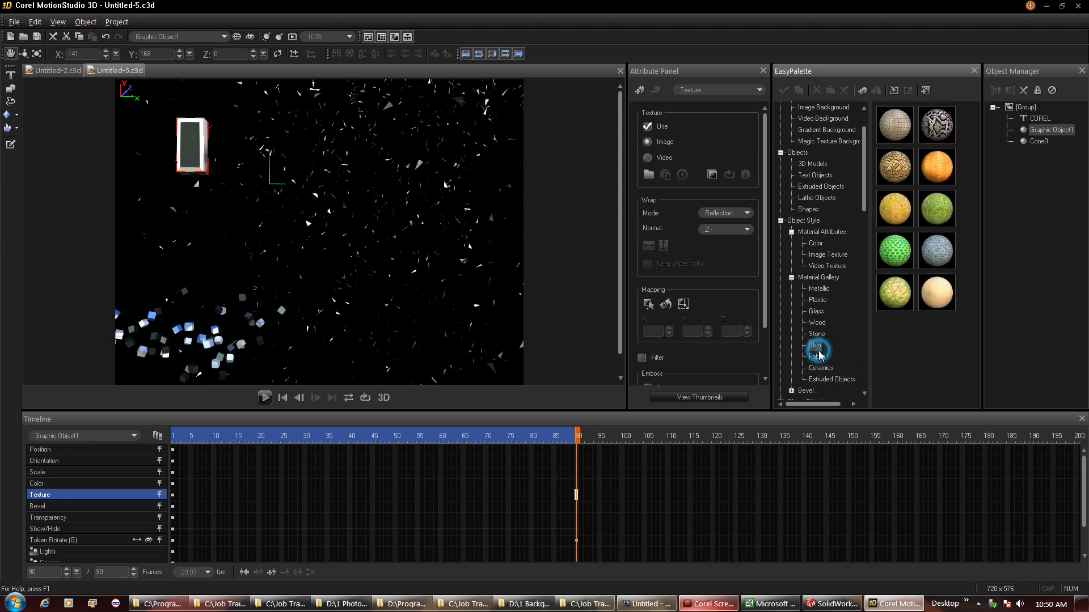
pyautogui.click(828, 379)
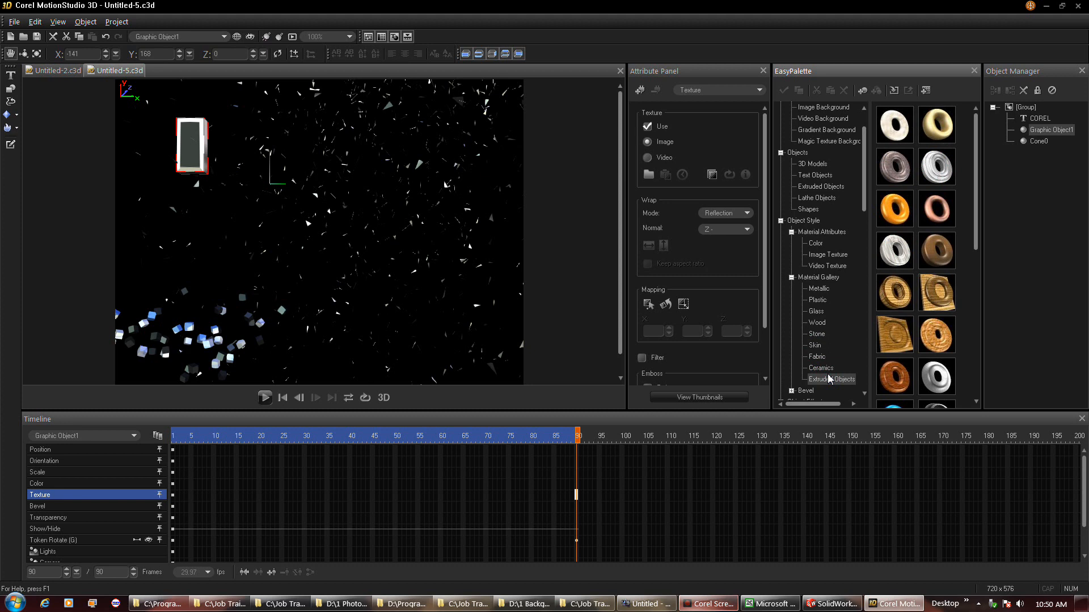
# Step: Expand the Bevel presets and examine the General bevel styles
pyautogui.click(791, 390)
pyautogui.click(819, 313)
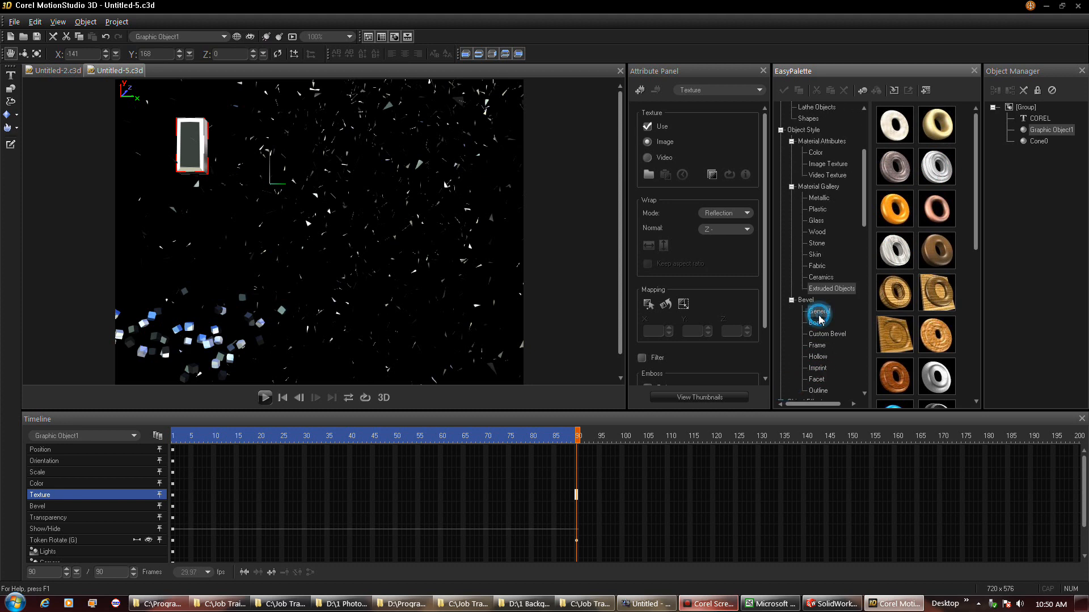
# Step: Look through the Bevel preset categories from Board to Outline and the Object Effects presets for the graphic object
pyautogui.click(821, 327)
pyautogui.click(822, 345)
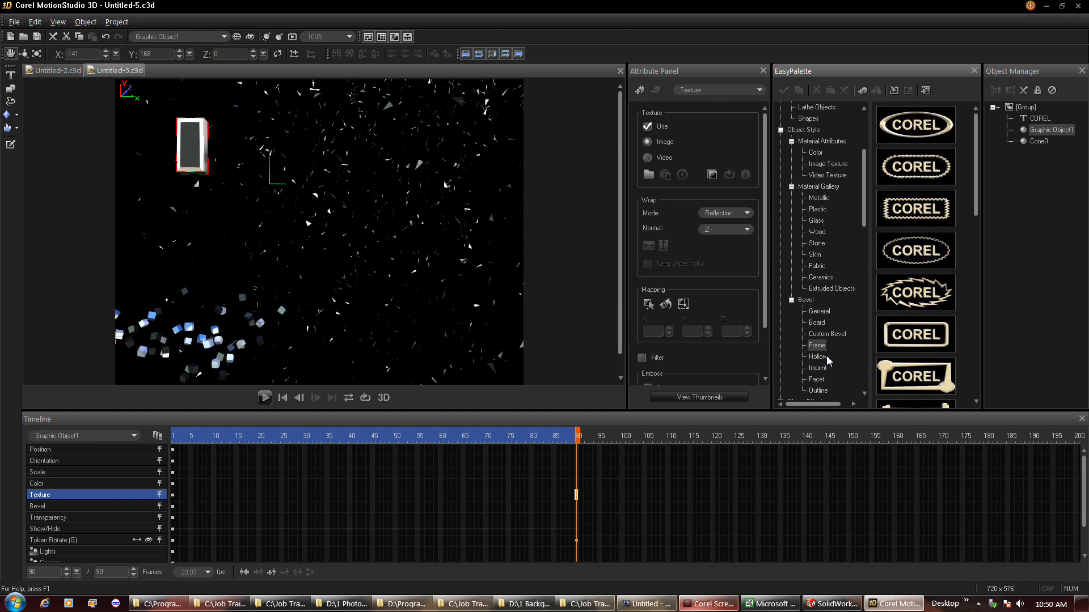
pyautogui.click(827, 357)
pyautogui.click(822, 368)
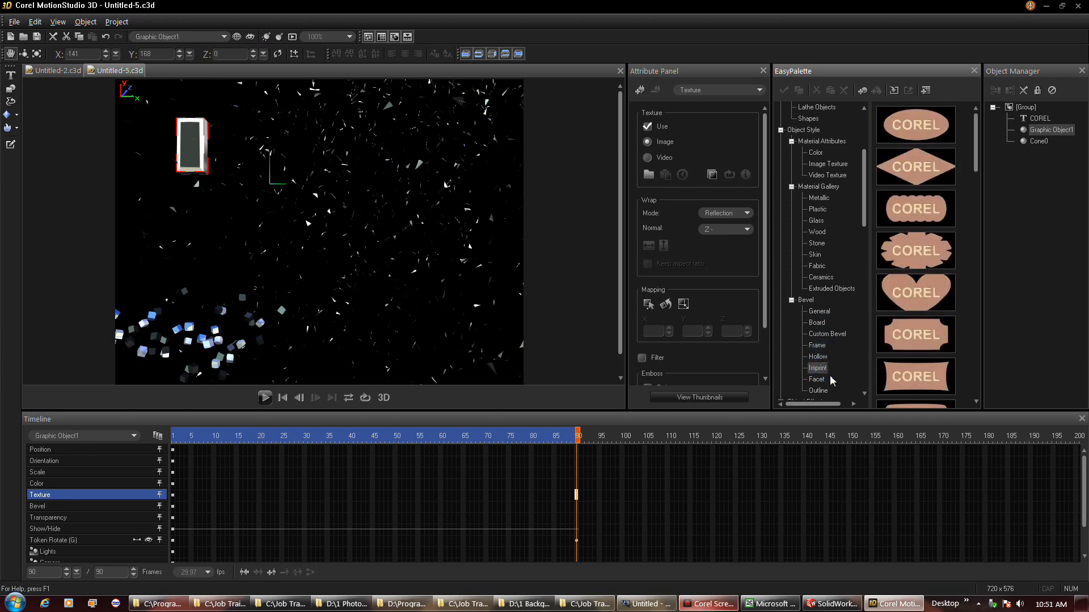
pyautogui.click(827, 380)
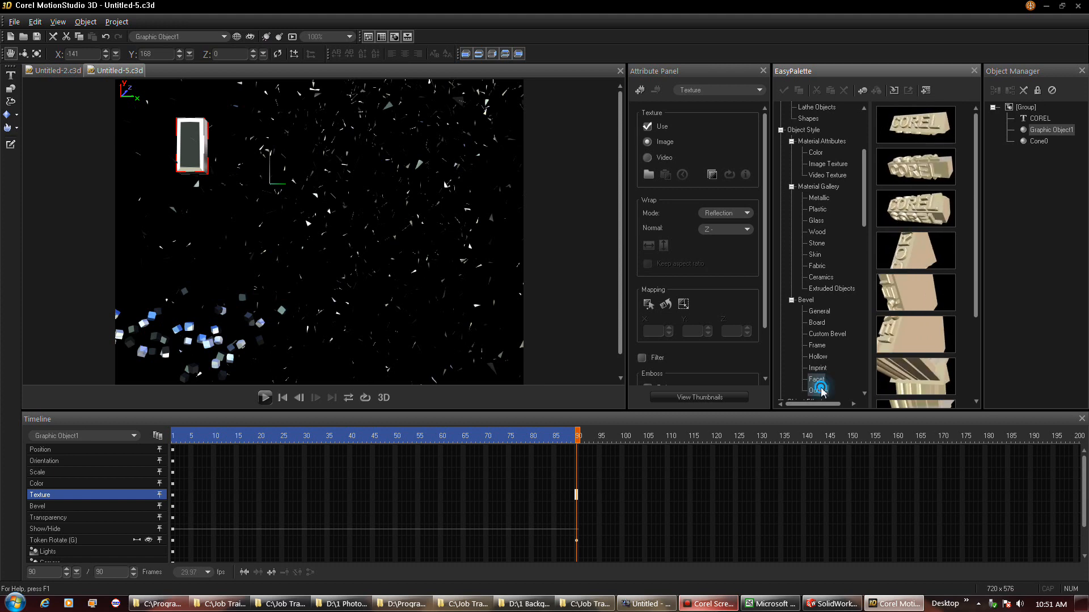
pyautogui.click(823, 391)
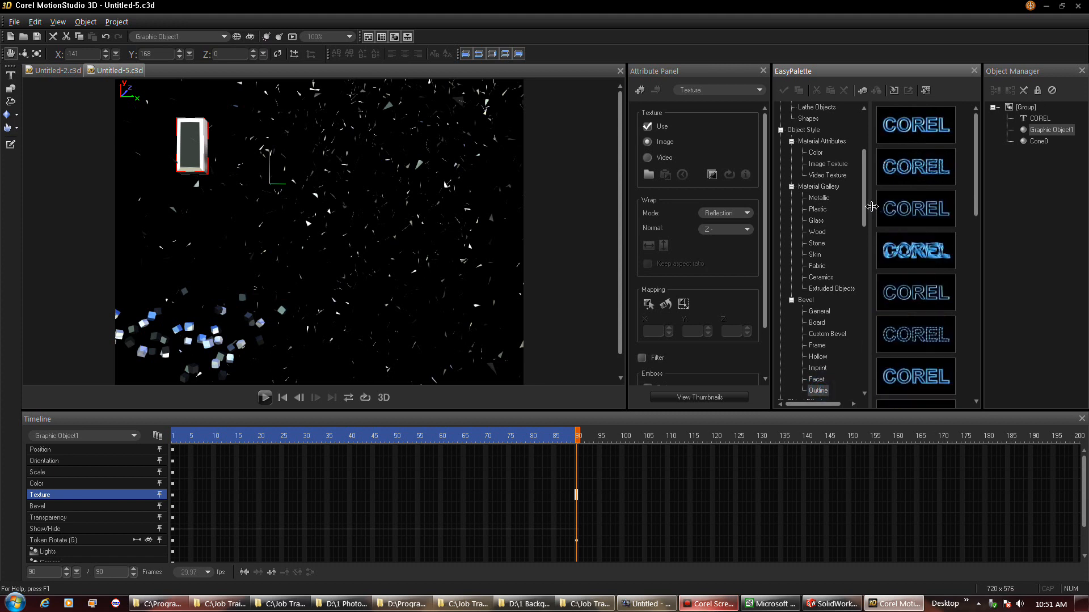
pyautogui.moveTo(865, 208); pyautogui.dragTo(878, 252)
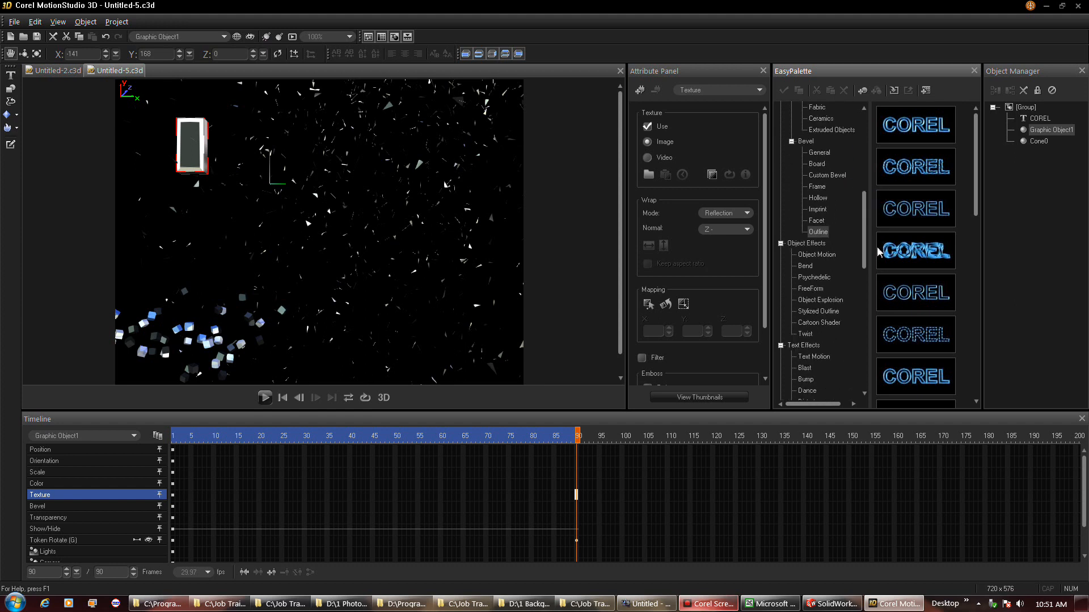
pyautogui.click(803, 266)
pyautogui.click(805, 334)
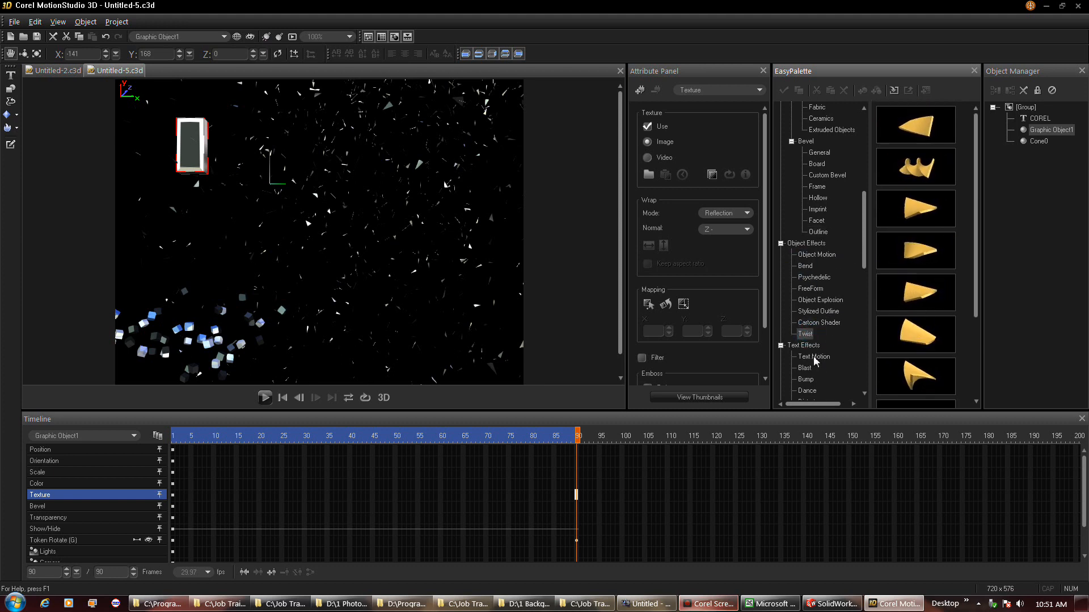
# Step: Examine the Image Texture, Text Objects, Fabric and Skin presets in the preset library
pyautogui.moveTo(863, 250); pyautogui.dragTo(862, 187)
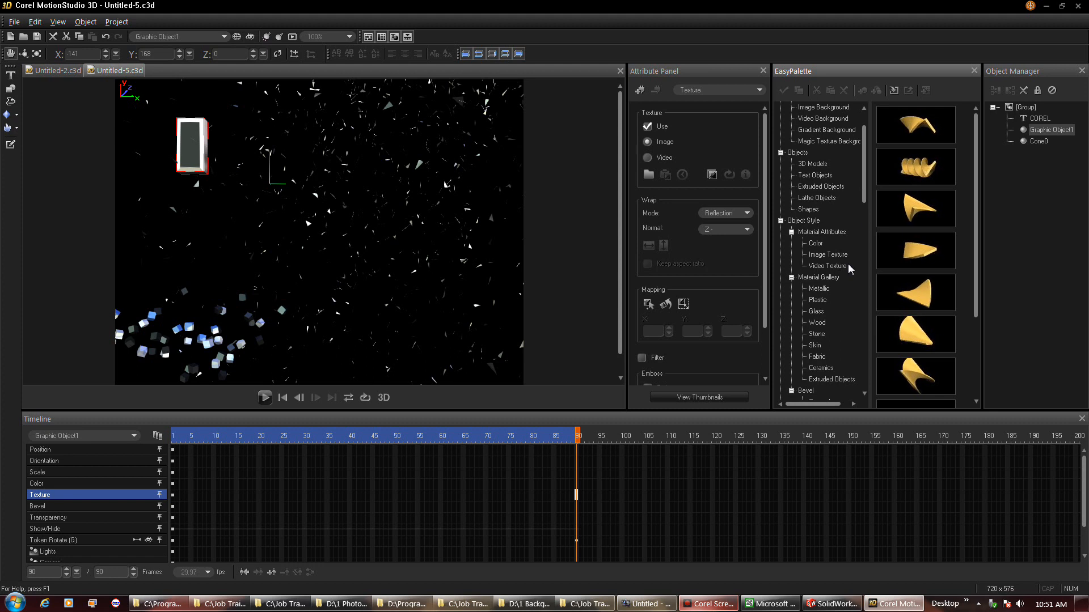
pyautogui.click(827, 257)
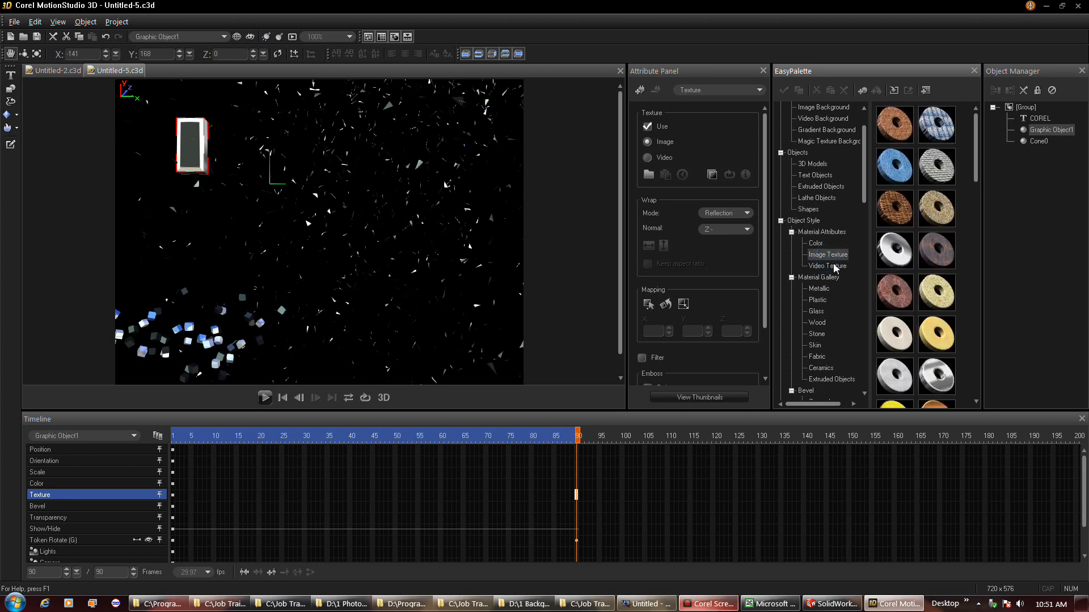
pyautogui.click(828, 276)
pyautogui.moveTo(862, 171); pyautogui.dragTo(865, 161)
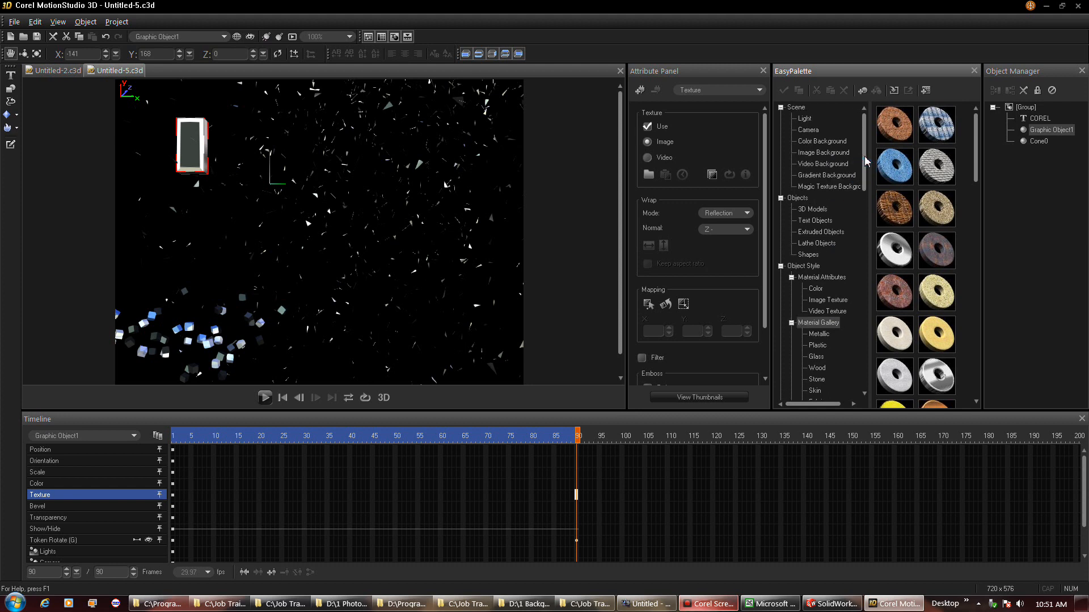
pyautogui.click(821, 222)
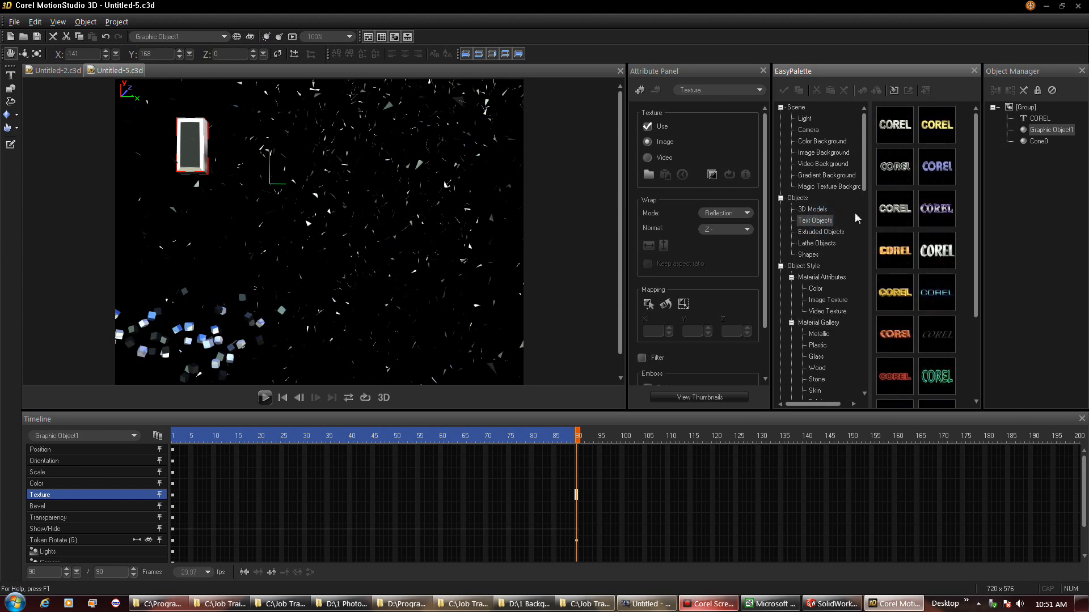
pyautogui.moveTo(865, 178); pyautogui.dragTo(873, 229)
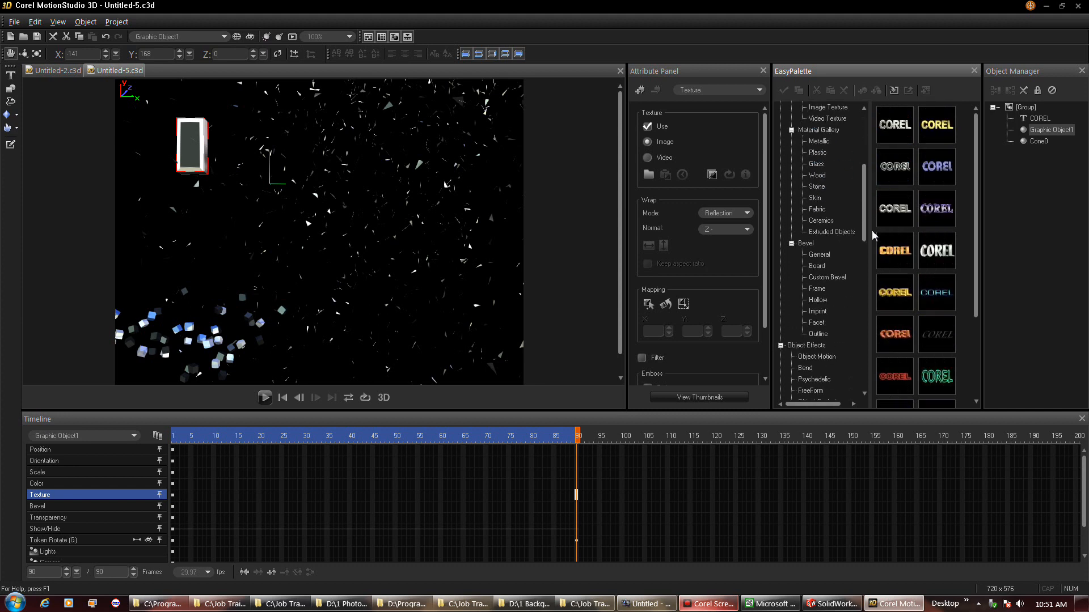
pyautogui.click(819, 197)
pyautogui.click(819, 211)
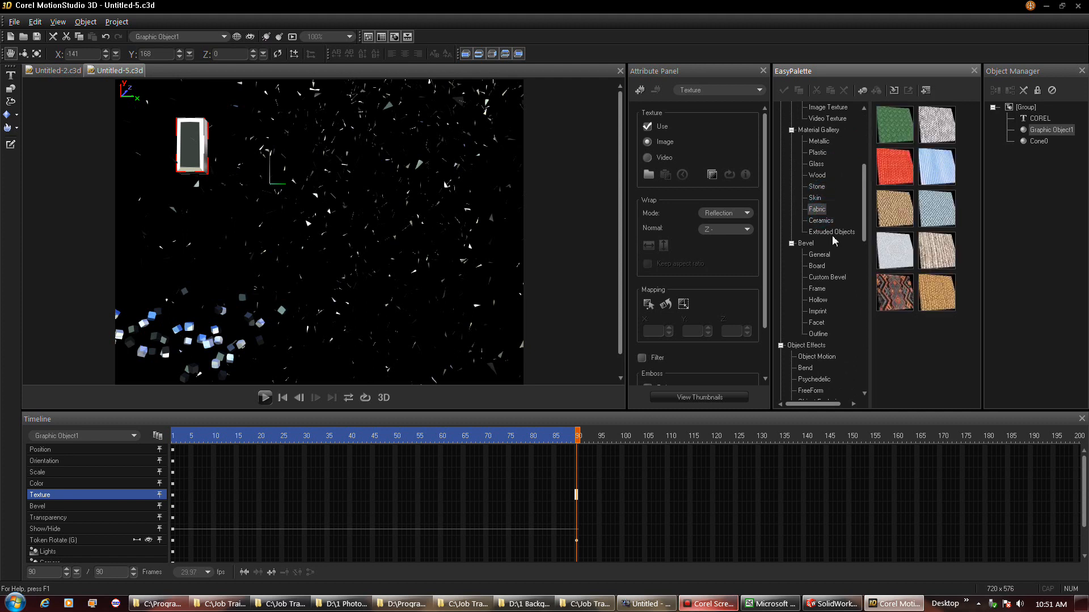
pyautogui.click(811, 198)
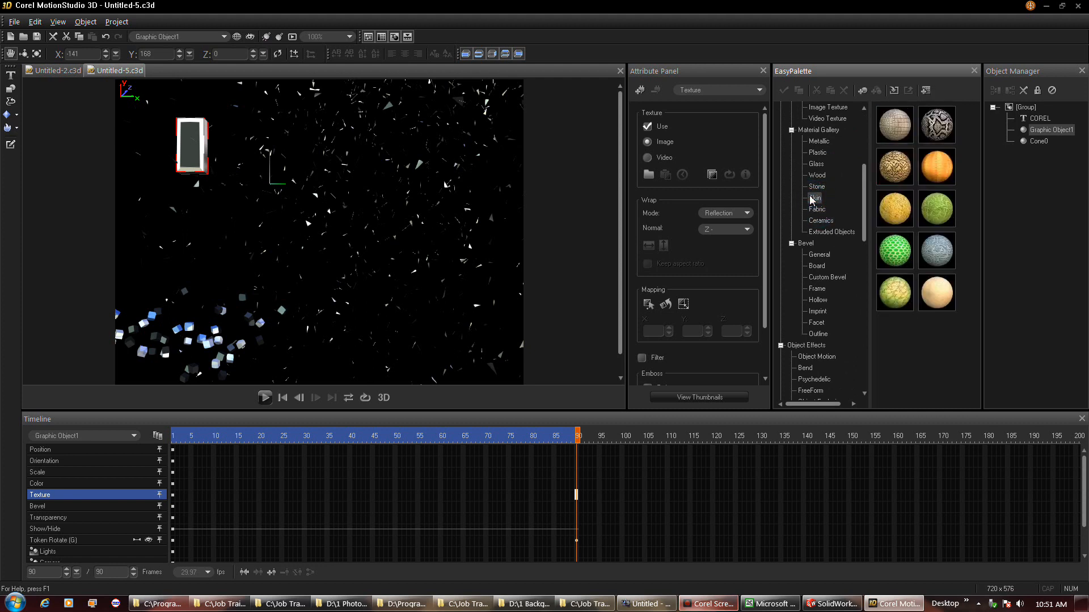
pyautogui.moveTo(864, 199); pyautogui.dragTo(869, 242)
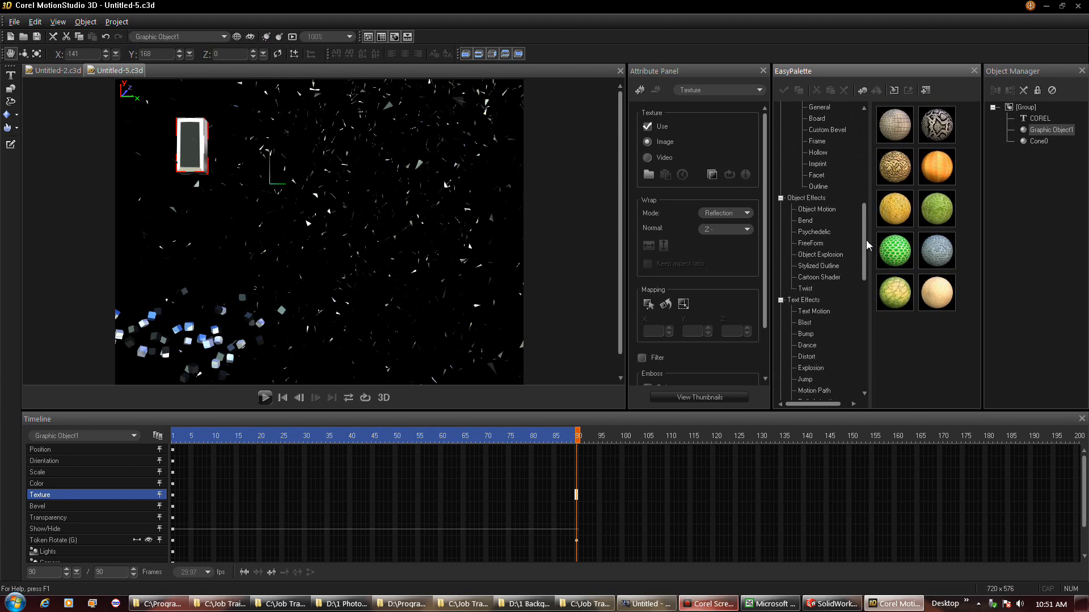
# Step: Try the black-and-white Psychedelic preset on the rectangular frame object and play the animation
pyautogui.click(816, 232)
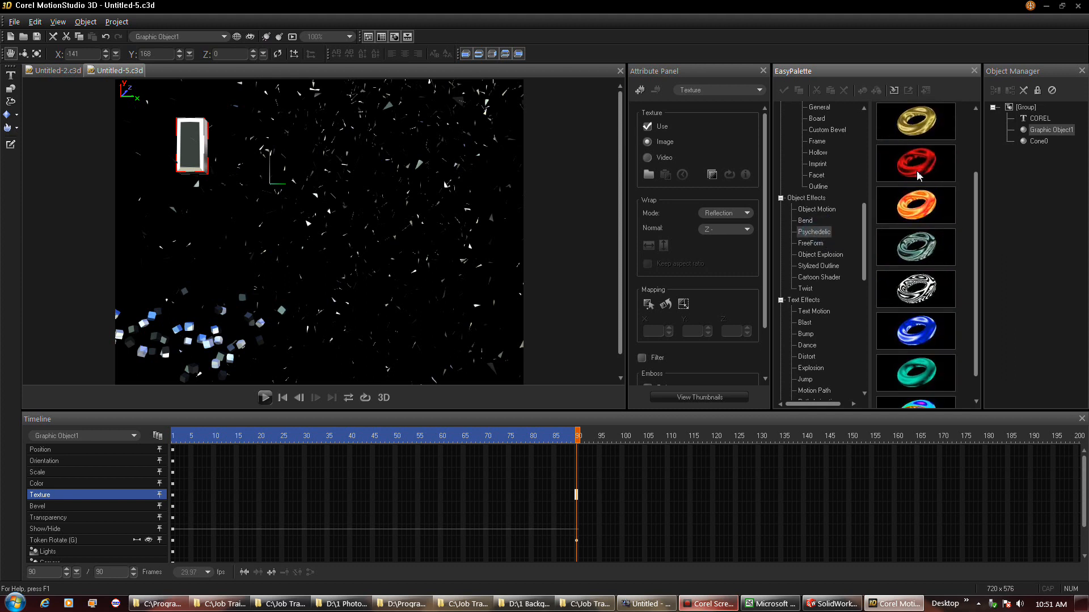
pyautogui.moveTo(916, 288); pyautogui.dragTo(207, 152)
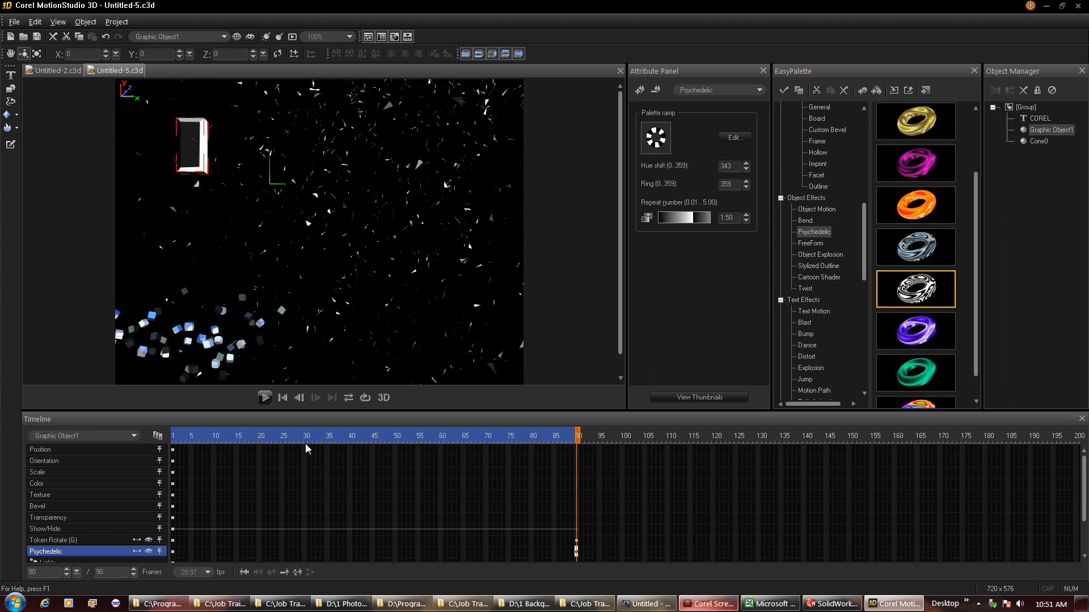
pyautogui.click(264, 397)
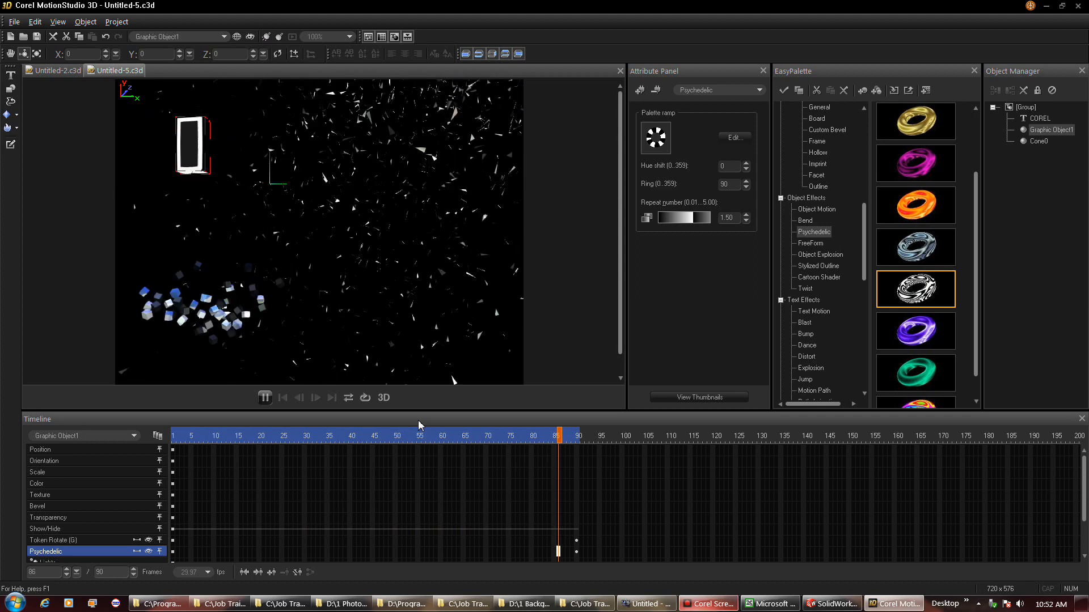
# Step: Try the magenta Psychedelic preset on the frame object, play it, undo it and delete the remaining Psychedelic effect
pyautogui.doubleClick(911, 168)
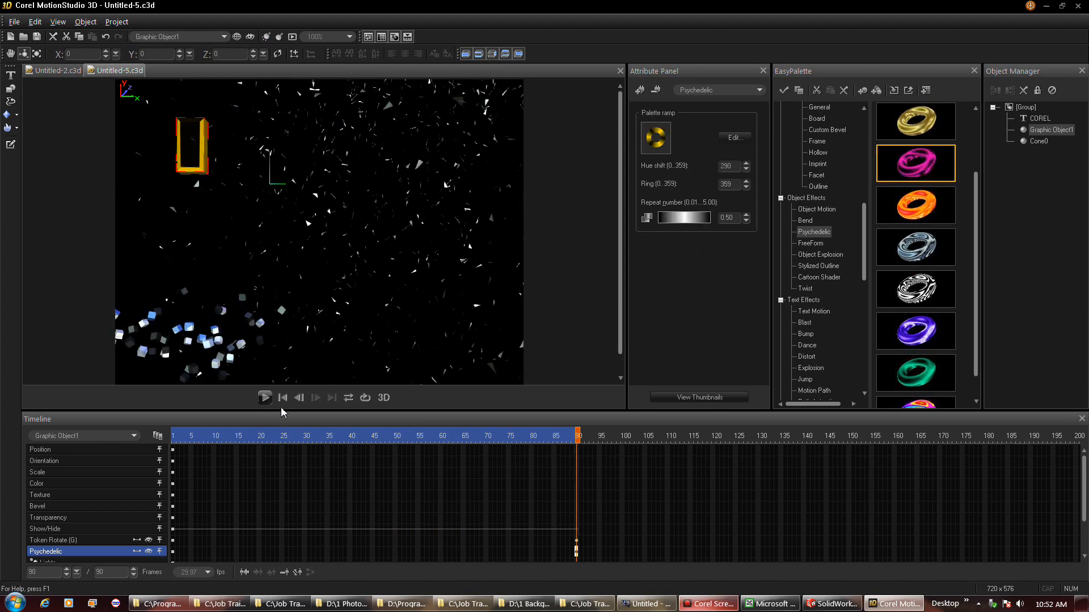
pyautogui.click(265, 397)
pyautogui.hotkey('ctrl', 'z')
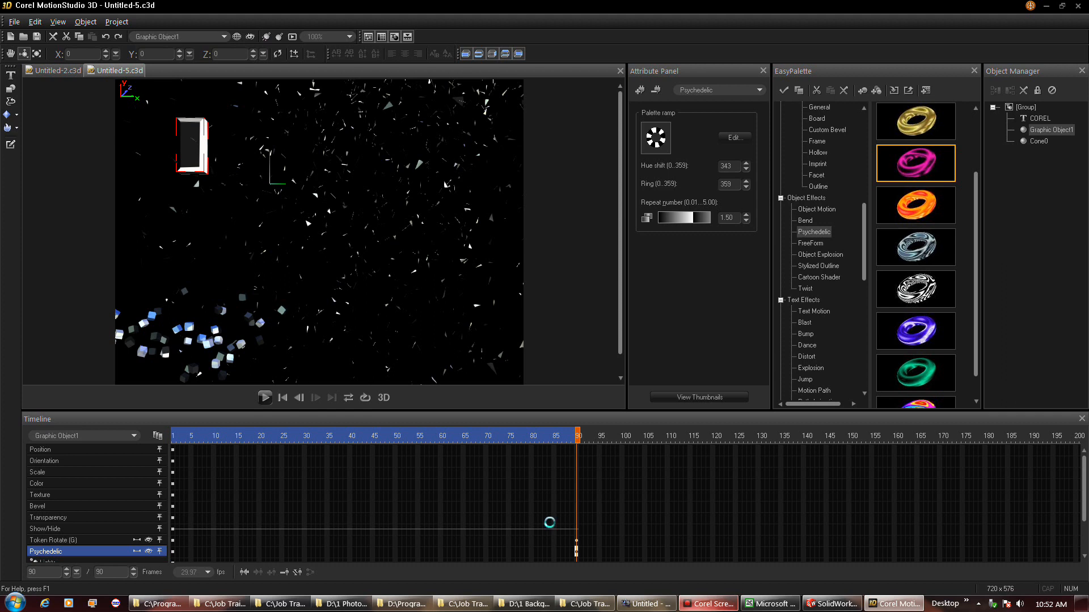
pyautogui.press('Delete')
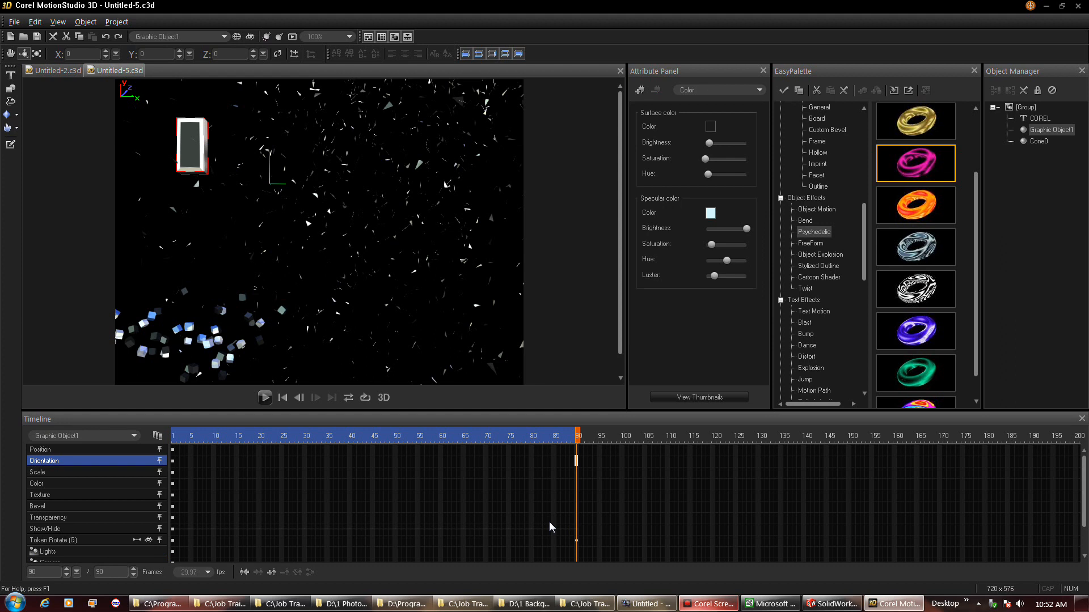
# Step: Add Texture keyframes for the graphic object at frames 59 and 90
pyautogui.click(131, 499)
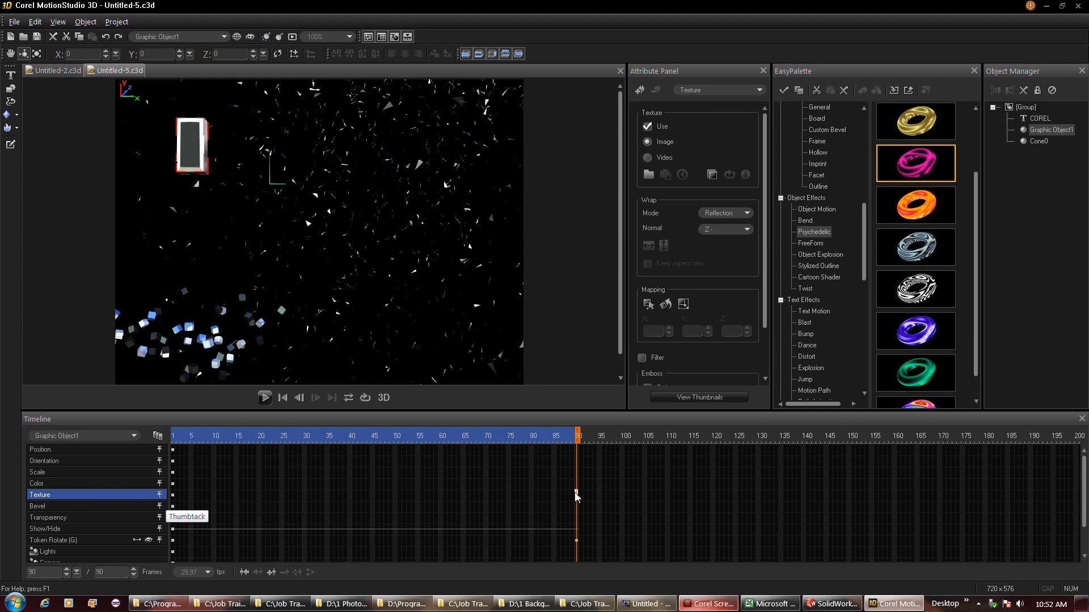
pyautogui.click(443, 493)
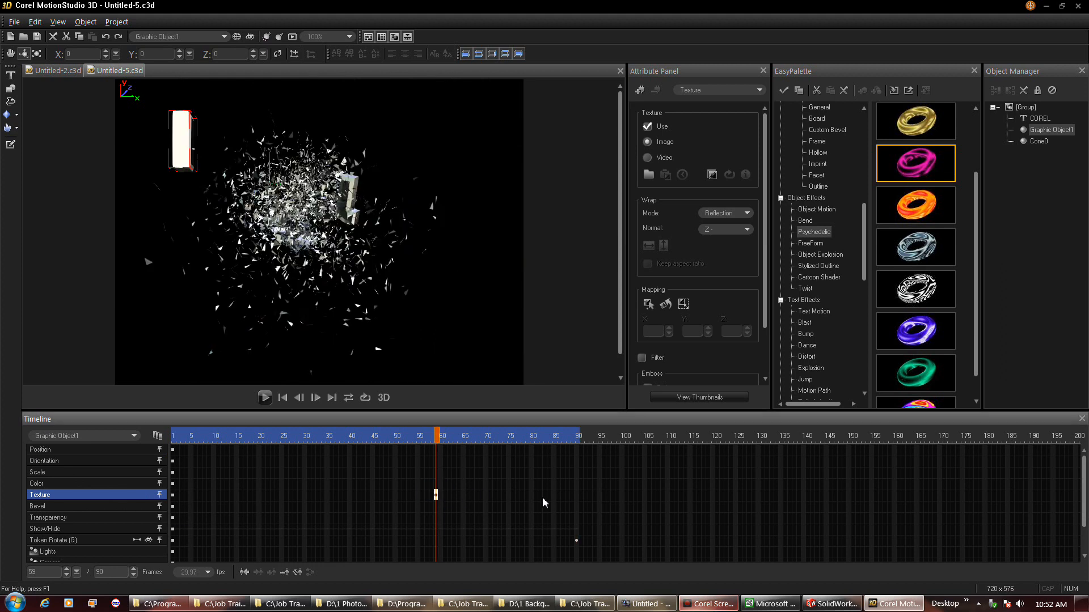
pyautogui.click(576, 496)
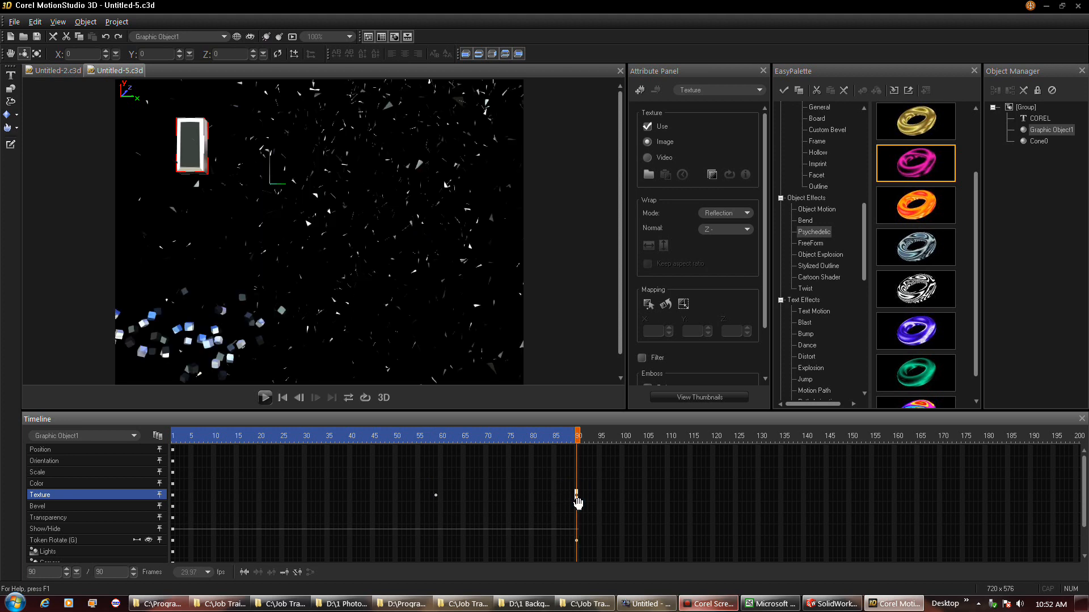
# Step: Apply the magenta Psychedelic preset to the rectangular frame object and play the animation to preview it
pyautogui.moveTo(895, 176); pyautogui.dragTo(196, 160)
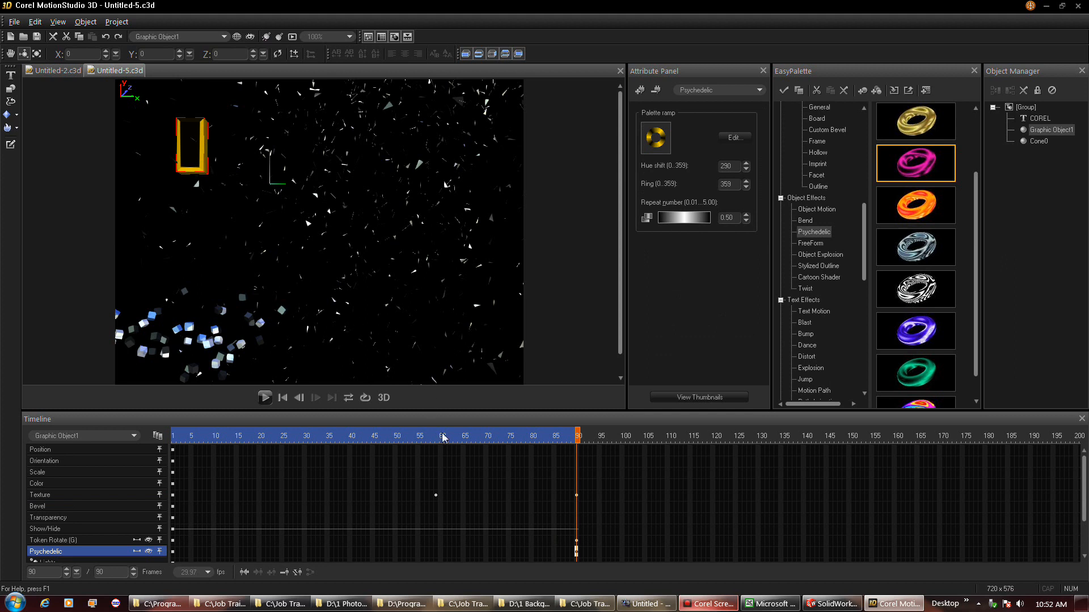
pyautogui.click(265, 398)
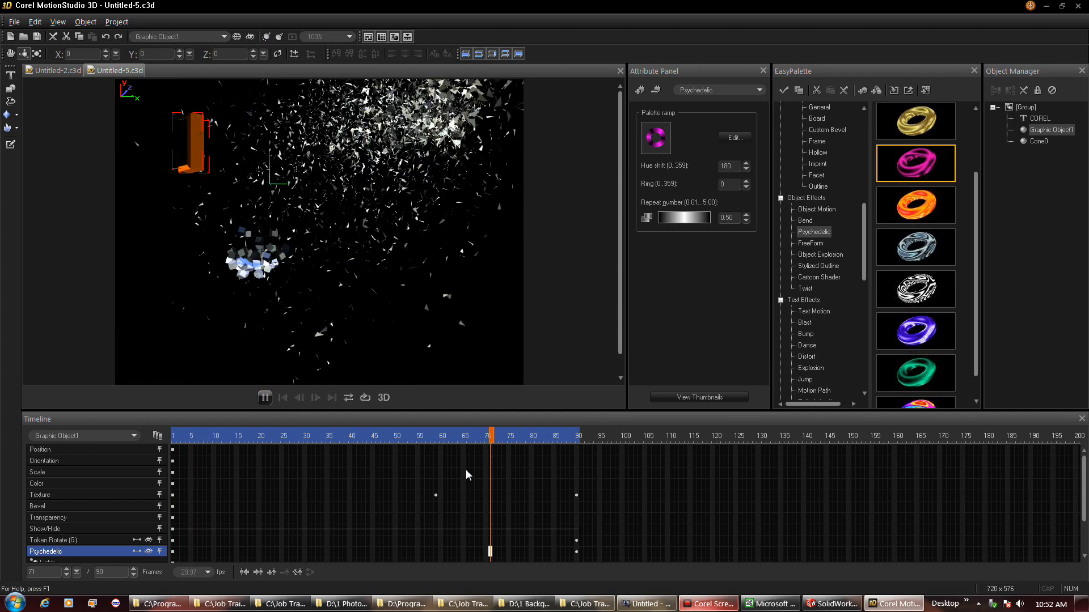
pyautogui.click(265, 397)
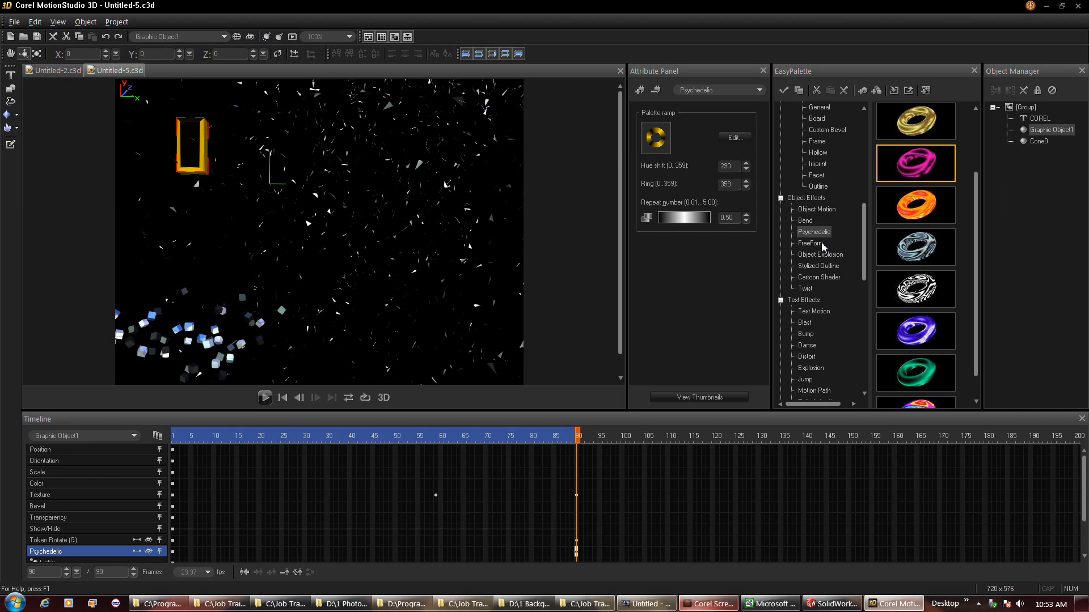
# Step: Return to frame 1 and apply the black-and-white patterned Skin material from the Material Gallery to the frame object
pyautogui.moveTo(578, 435); pyautogui.dragTo(171, 410)
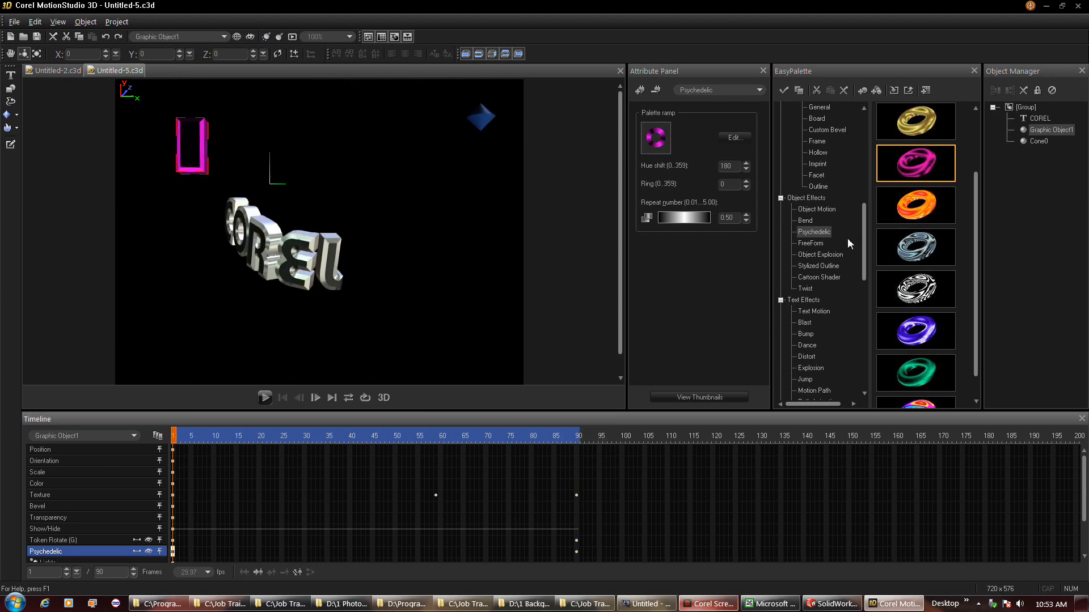
pyautogui.click(819, 248)
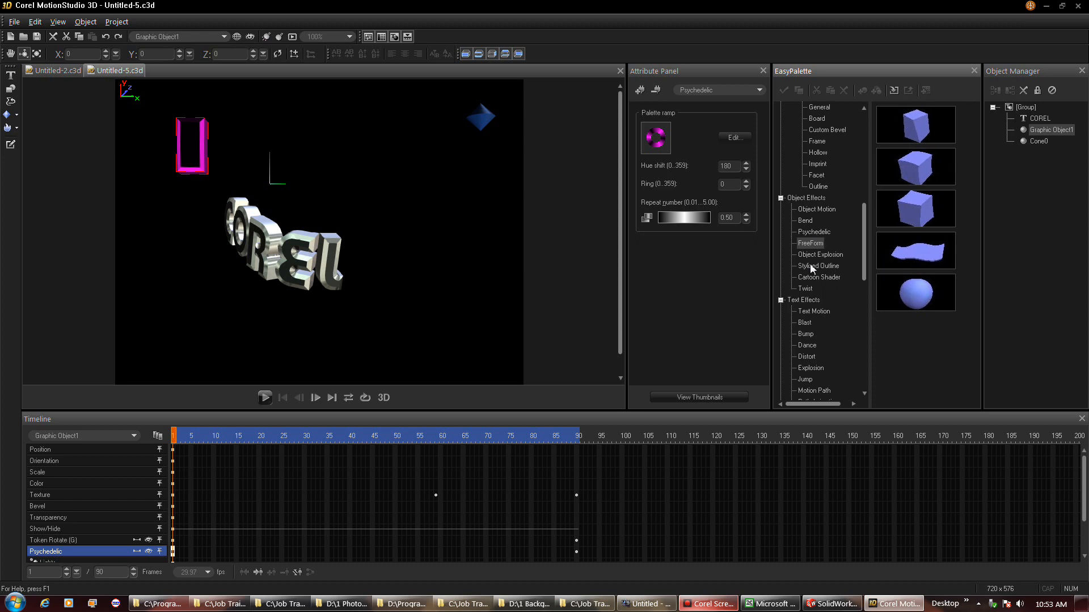
pyautogui.click(804, 323)
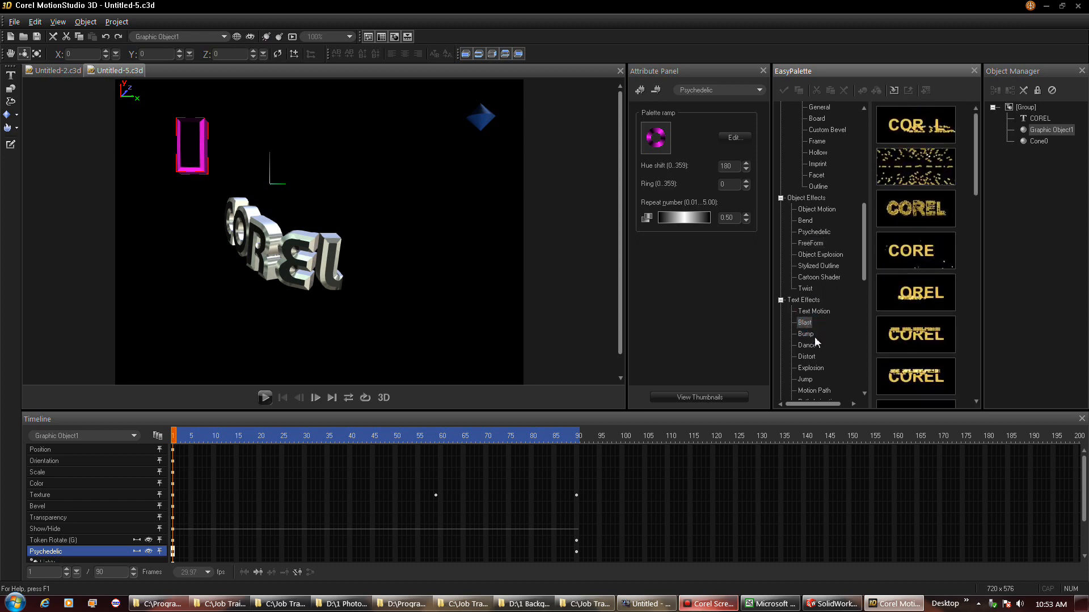
pyautogui.moveTo(863, 274); pyautogui.dragTo(860, 245)
pyautogui.click(821, 222)
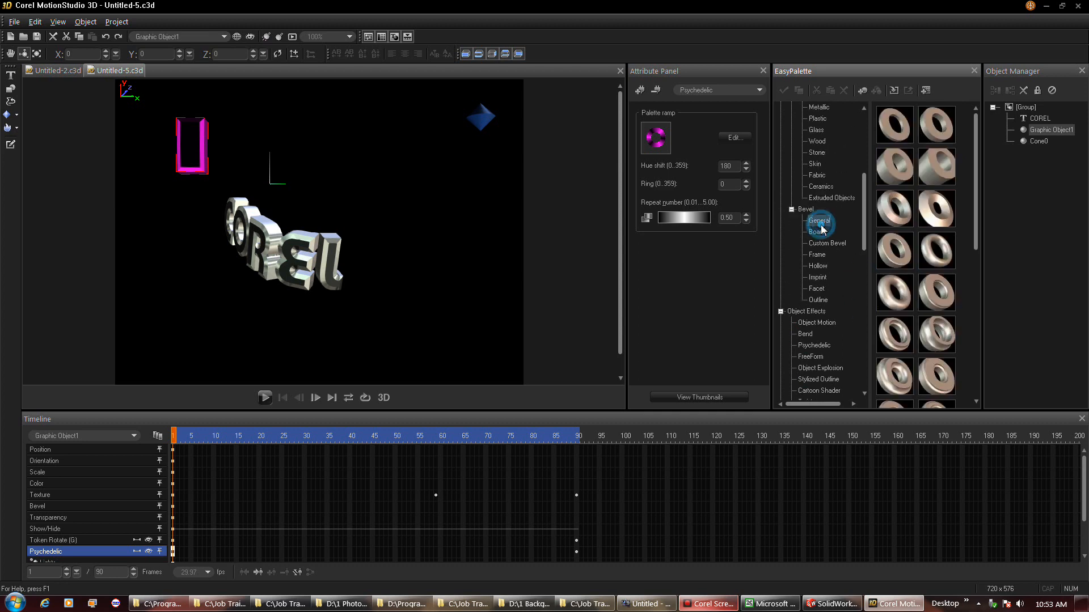
pyautogui.click(817, 254)
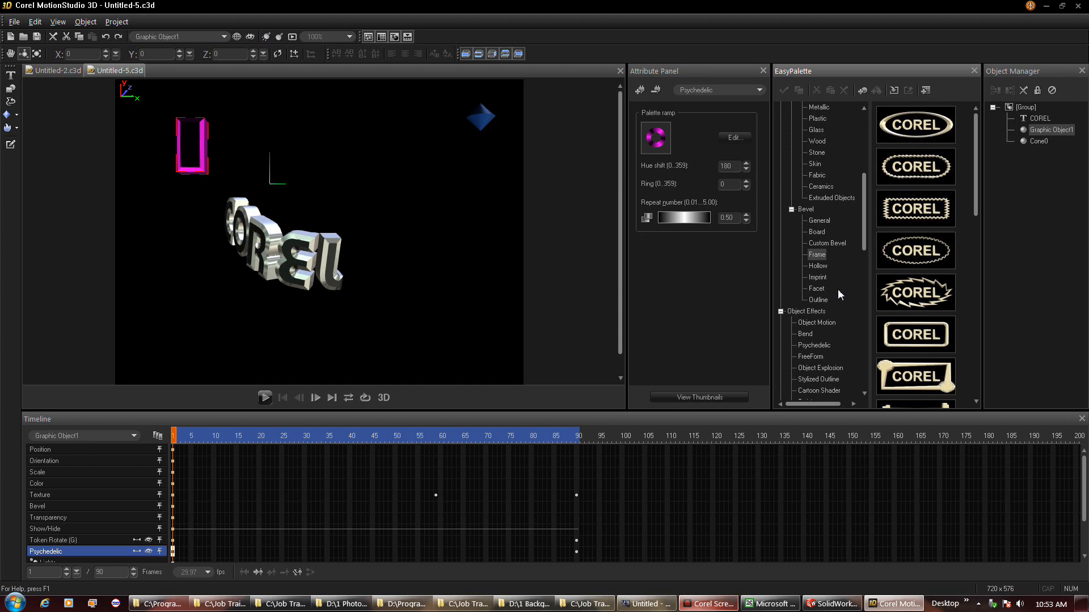
pyautogui.moveTo(864, 242); pyautogui.dragTo(865, 222)
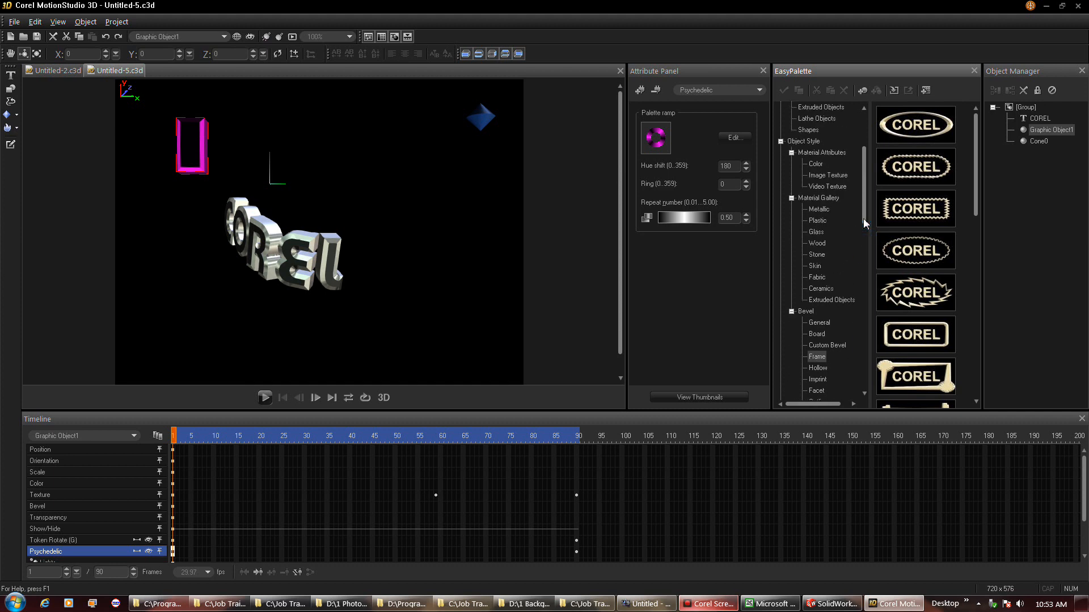
pyautogui.click(820, 222)
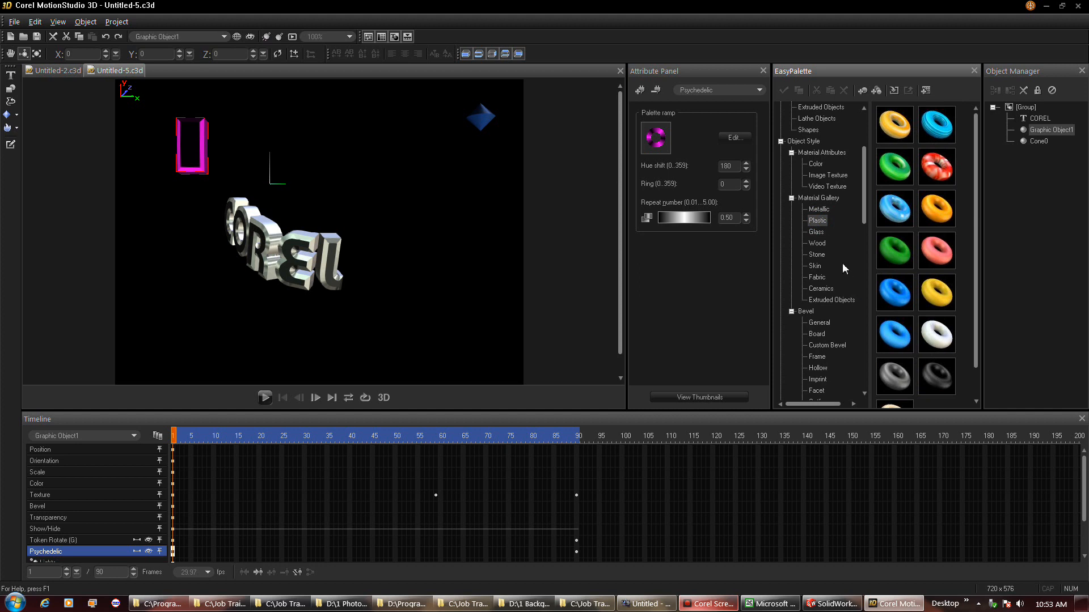
pyautogui.click(819, 267)
pyautogui.moveTo(937, 127); pyautogui.dragTo(200, 159)
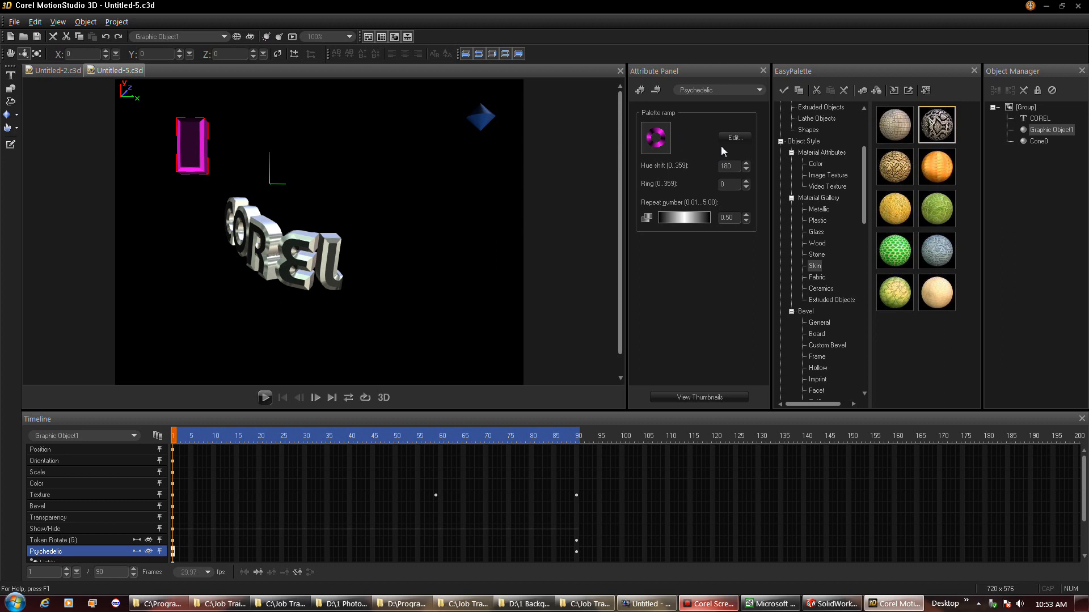
# Step: Inspect the palette ramp settings of the frame object's Psychedelic effect without changing them, and play the animation
pyautogui.click(735, 138)
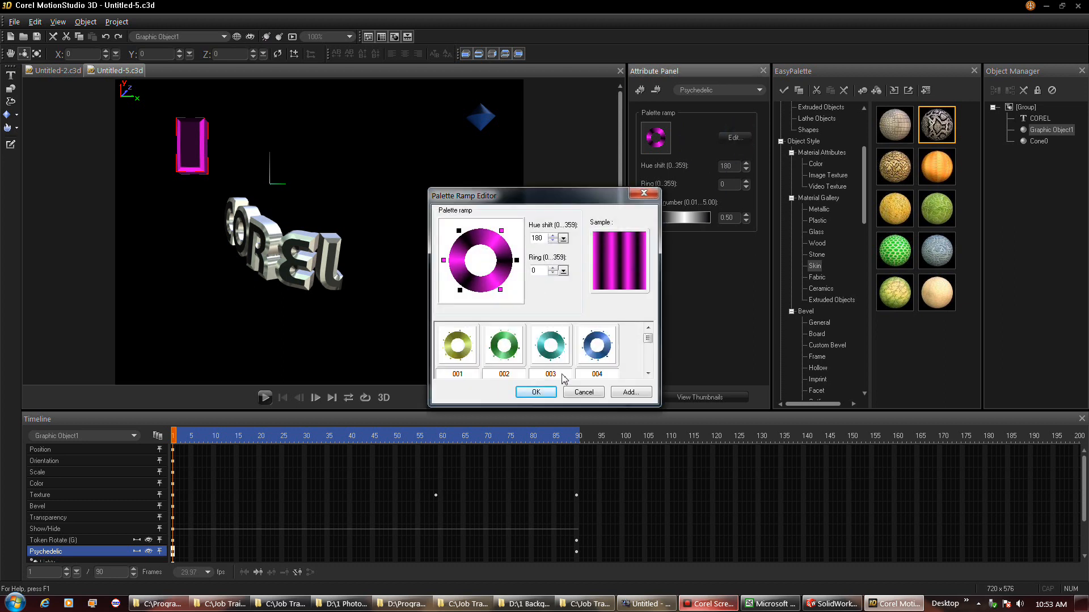
pyautogui.click(584, 393)
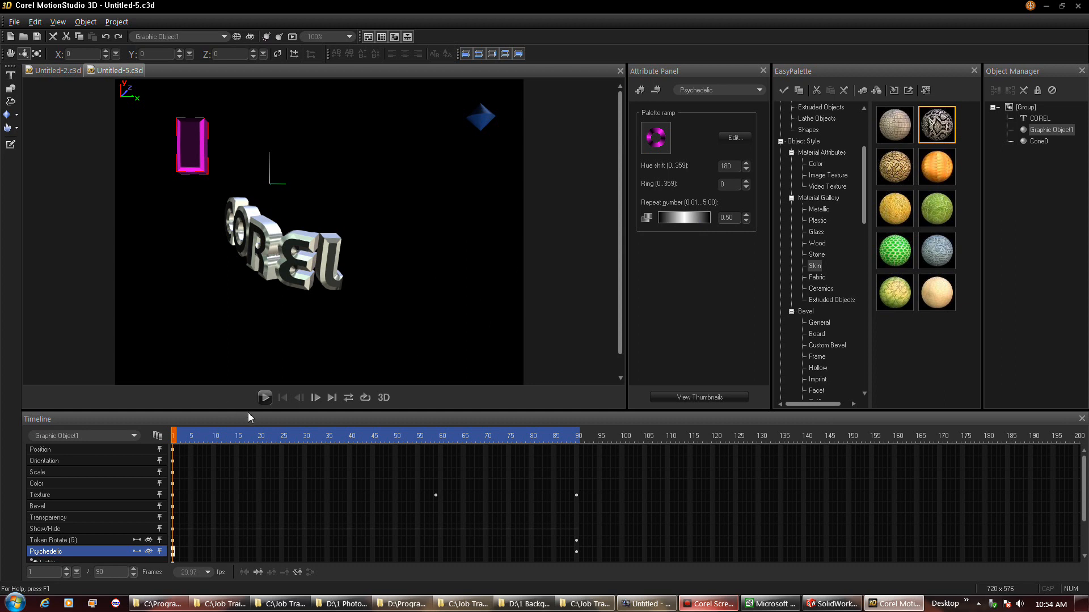
pyautogui.click(265, 397)
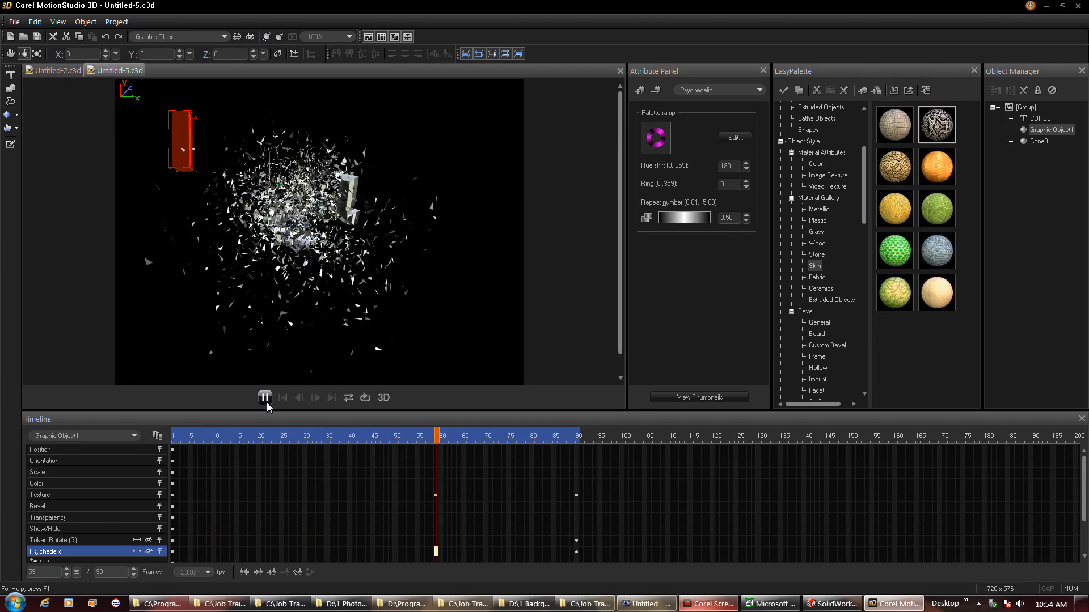
pyautogui.click(265, 398)
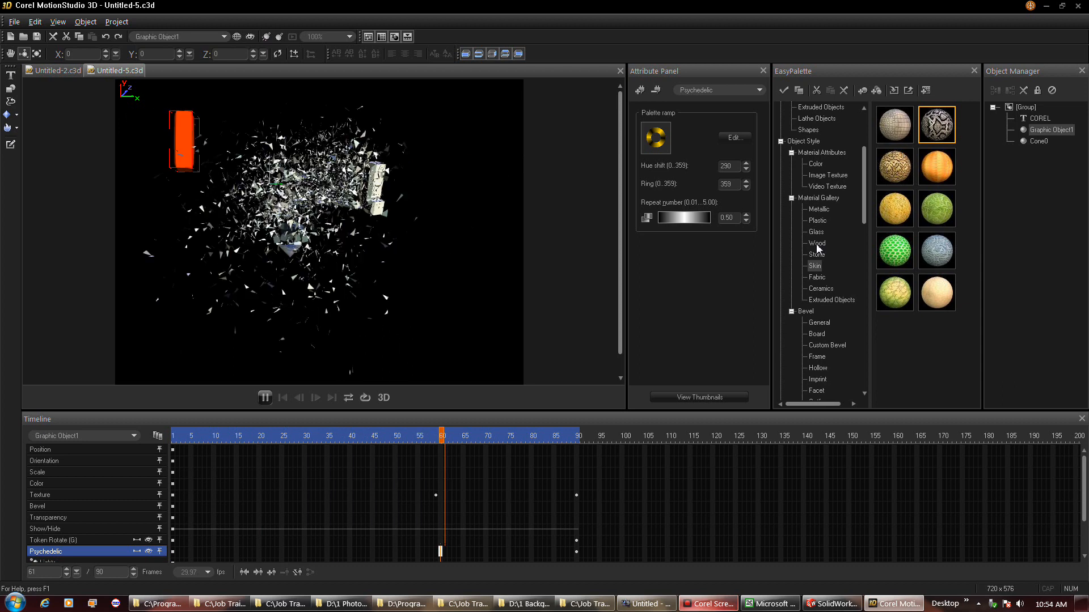
# Step: Insert a torus geometric object into the scene at frame 90
pyautogui.click(18, 130)
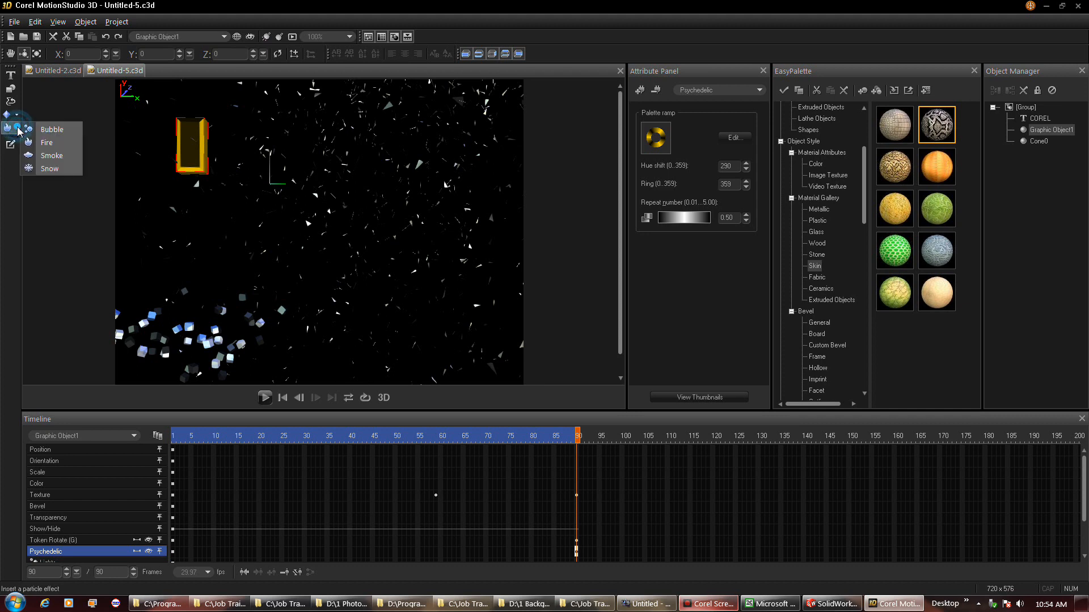
pyautogui.click(17, 119)
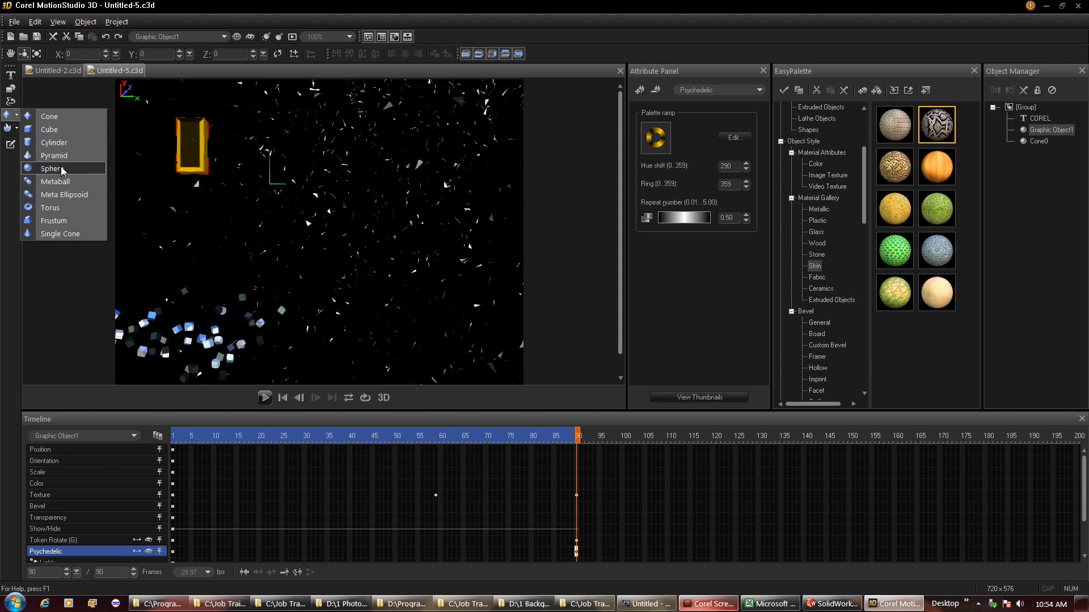
pyautogui.click(50, 208)
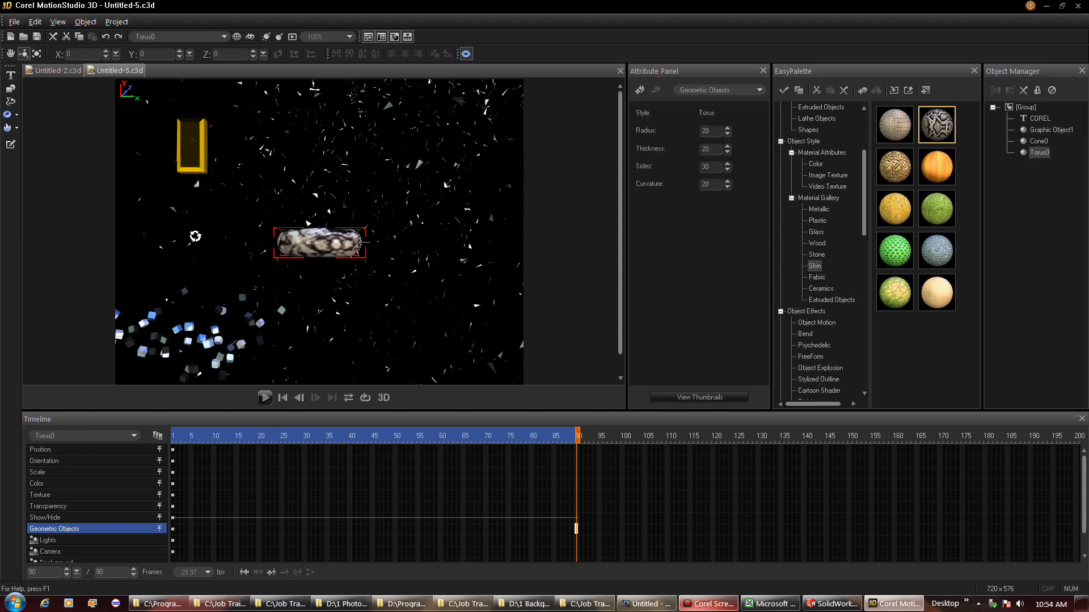
# Step: At frame 90, rotate the torus to about X 76, Y 19 and move it to about X 315, Y -181
pyautogui.moveTo(329, 259); pyautogui.dragTo(339, 281)
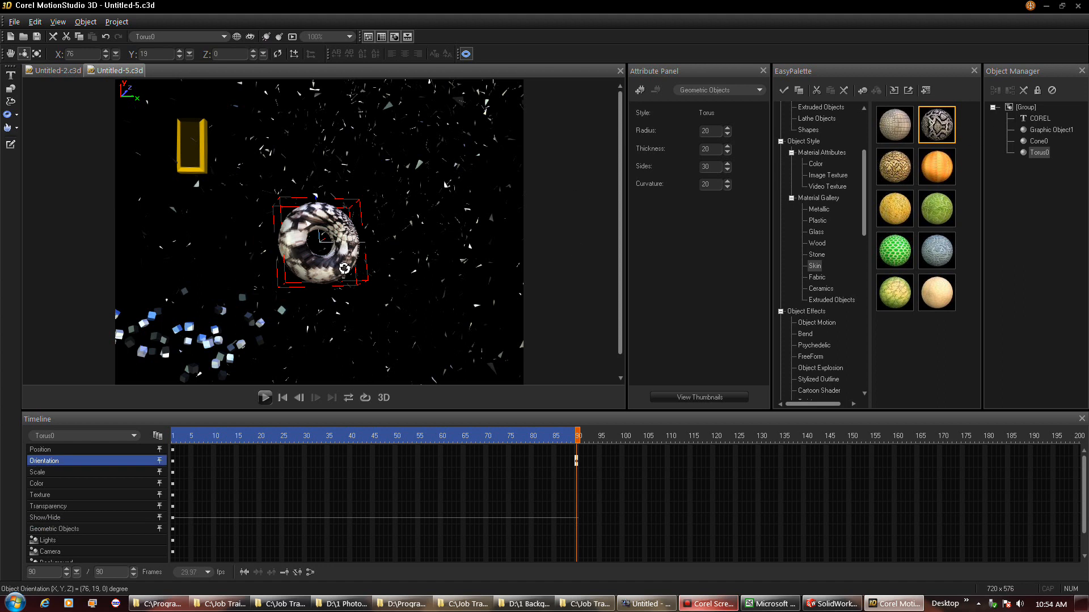
pyautogui.click(11, 54)
pyautogui.moveTo(349, 265); pyautogui.dragTo(485, 343)
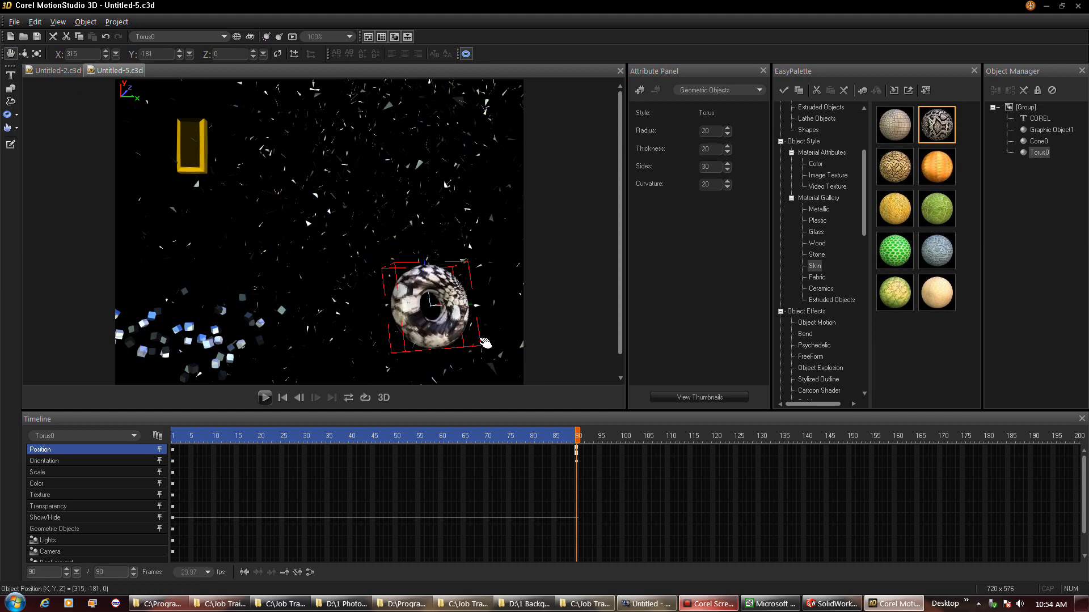
# Step: At frame 1, move the torus below the COREL text to about X -57, Y -283, and play the animation
pyautogui.moveTo(578, 436)
pyautogui.mouseDown()
pyautogui.moveTo(282, 436)
pyautogui.moveTo(174, 409)
pyautogui.mouseUp()
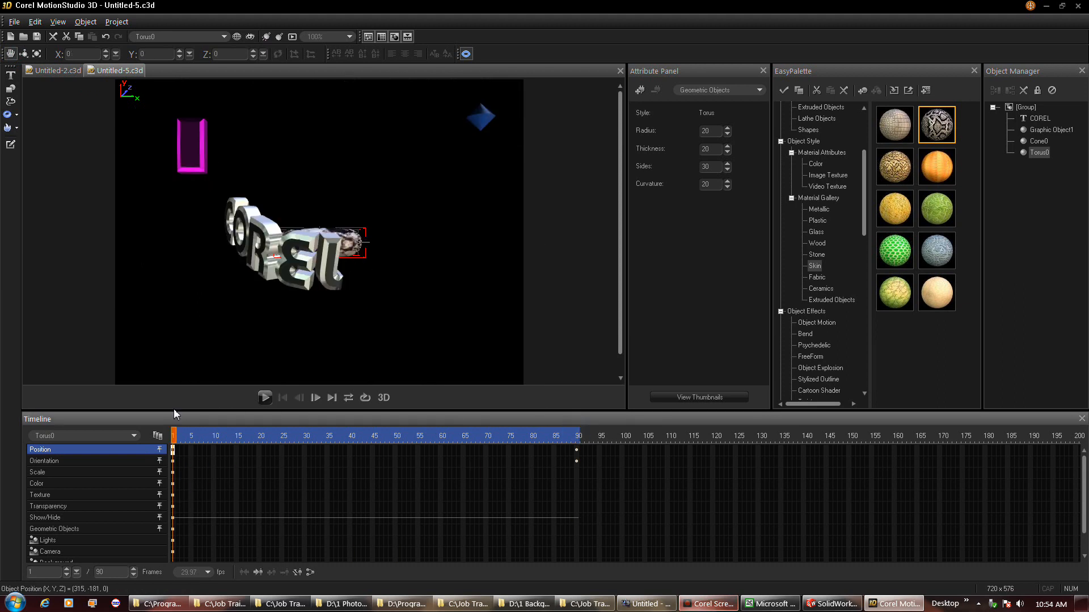
pyautogui.moveTo(355, 234); pyautogui.dragTo(333, 353)
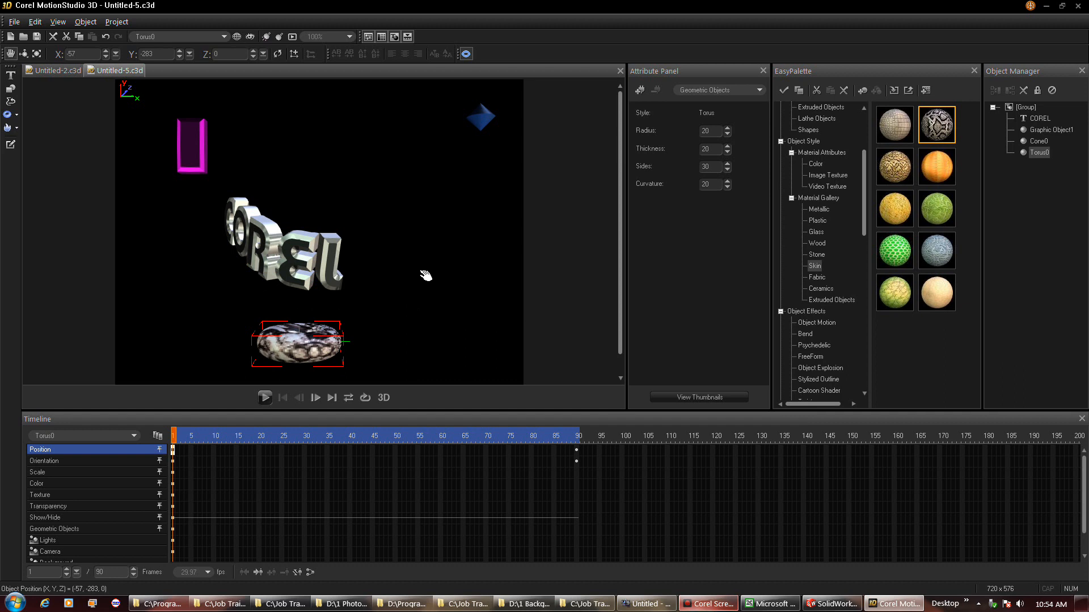
pyautogui.click(263, 396)
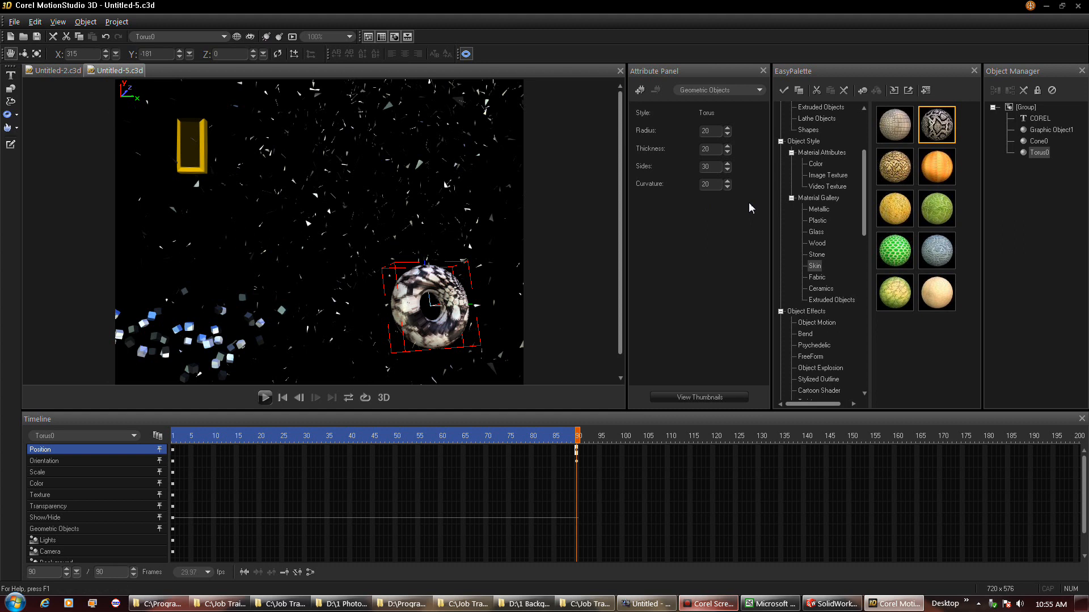
# Step: Browse the Custom, Bubble and Fire presets among the particle effects
pyautogui.moveTo(862, 224); pyautogui.dragTo(872, 356)
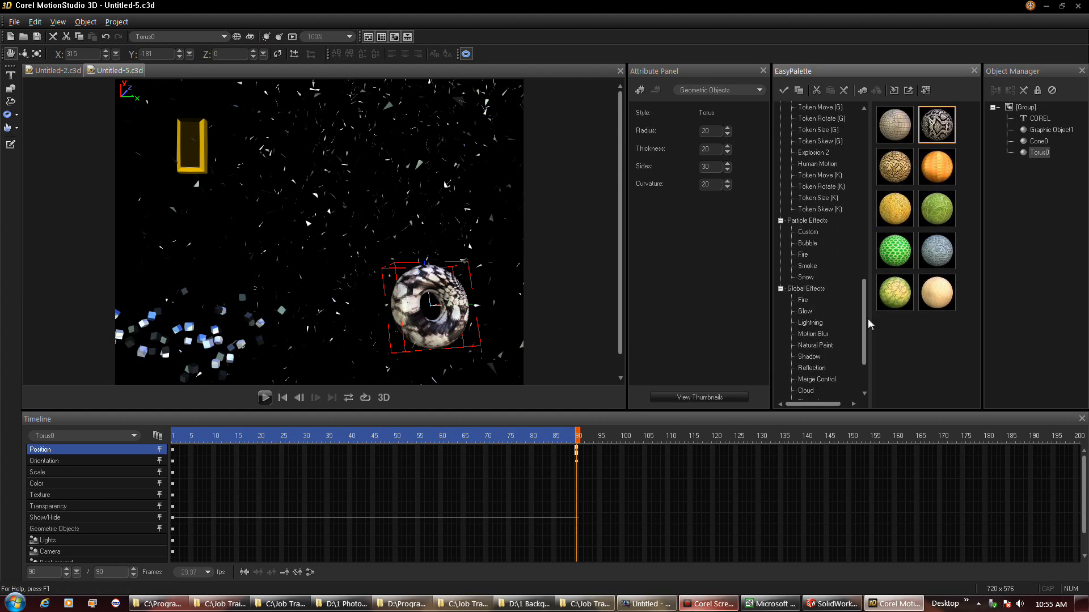
pyautogui.click(812, 234)
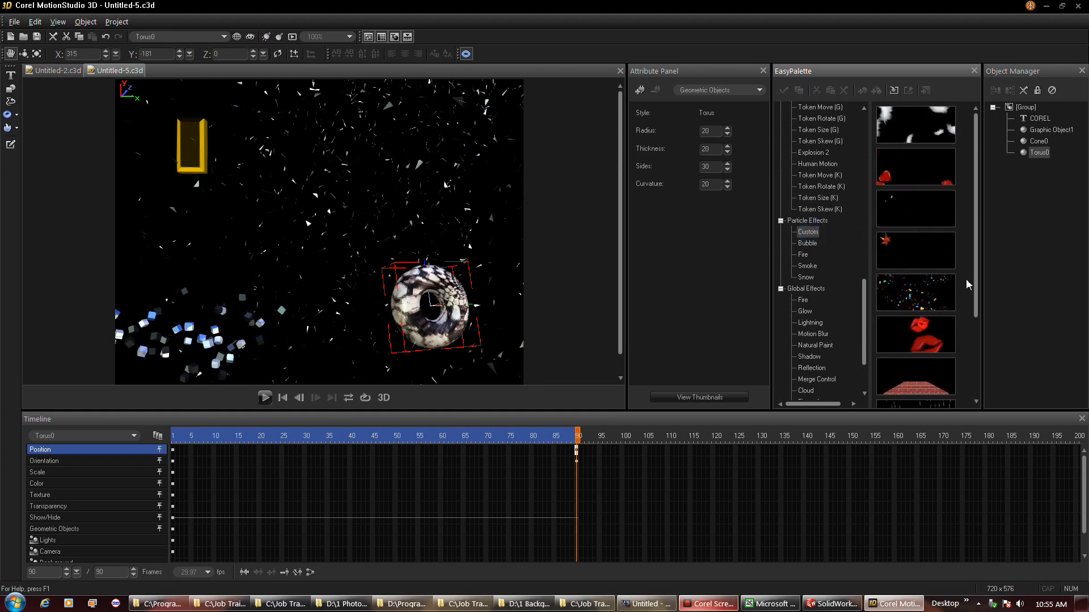
pyautogui.moveTo(974, 289); pyautogui.dragTo(964, 379)
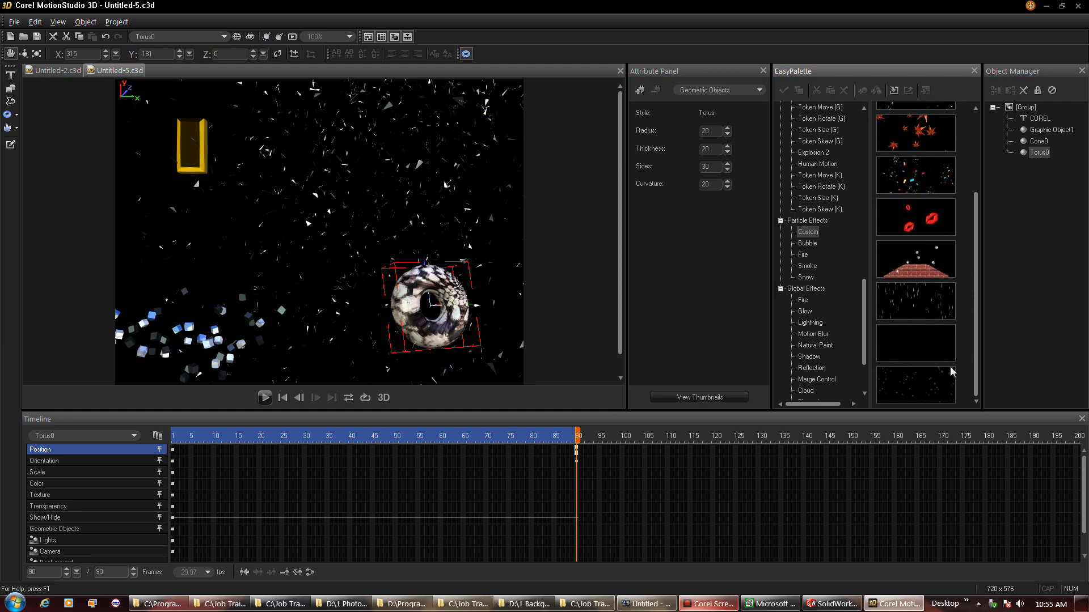
pyautogui.click(807, 244)
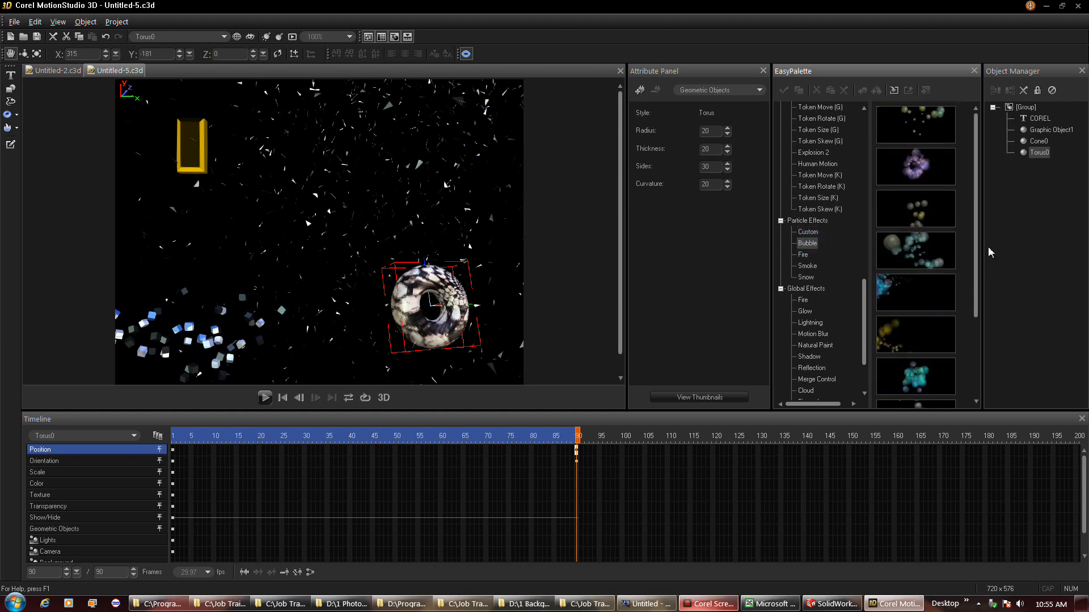
pyautogui.moveTo(978, 272); pyautogui.dragTo(977, 356)
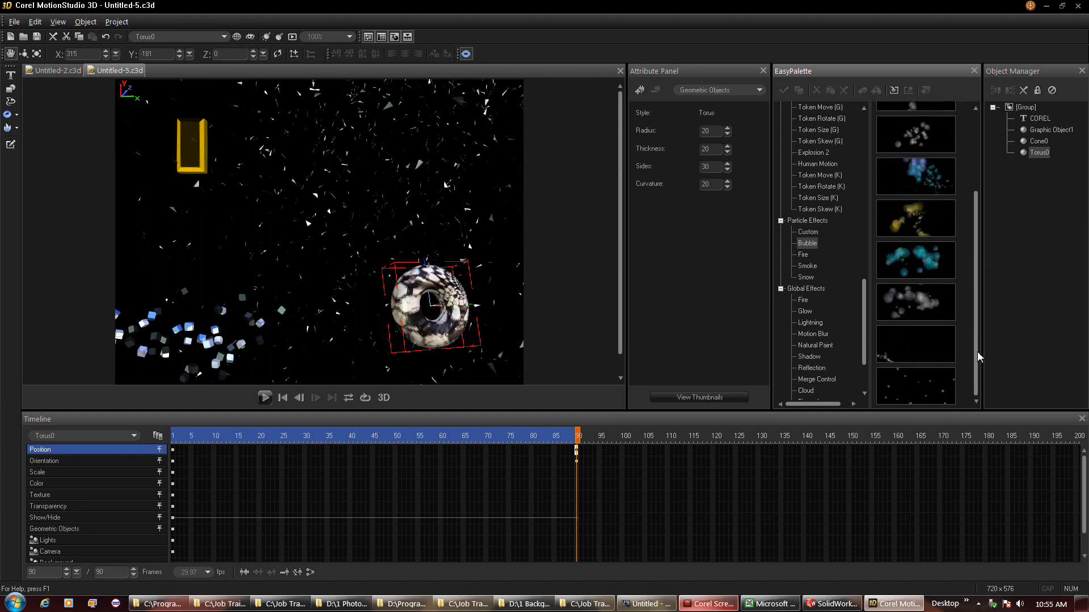
pyautogui.click(804, 255)
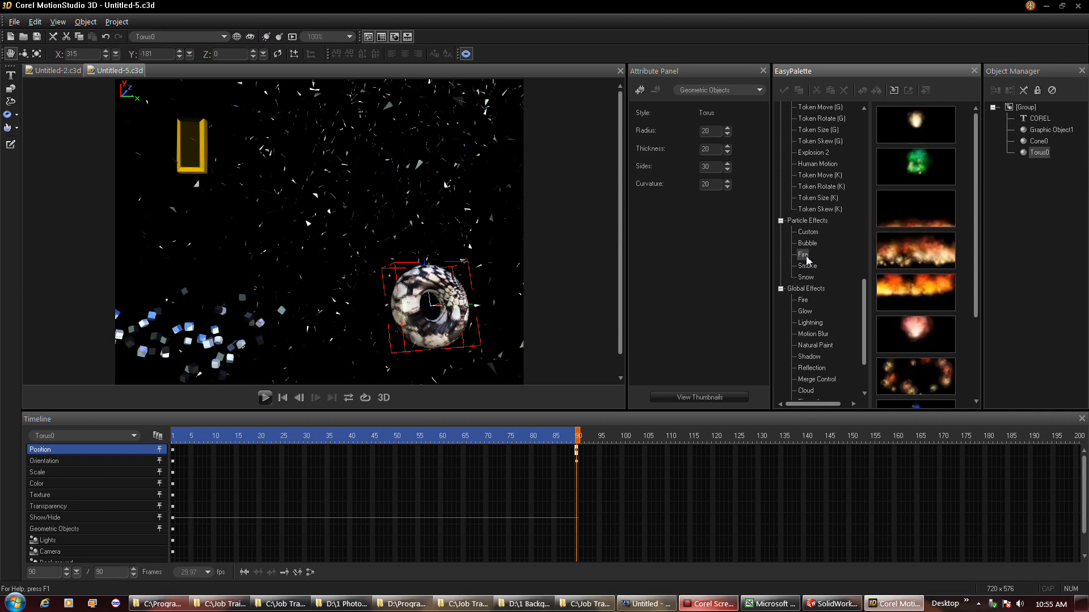
# Step: Apply the dark orange Fire preset from the global effects at frame 48 and play the animation to preview it
pyautogui.click(804, 300)
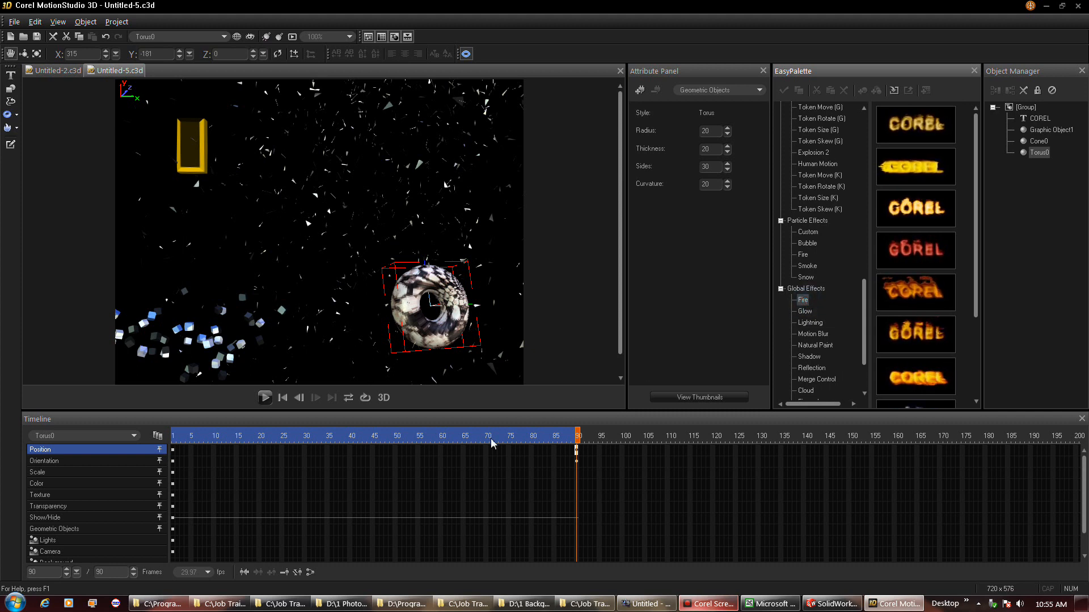
pyautogui.click(386, 438)
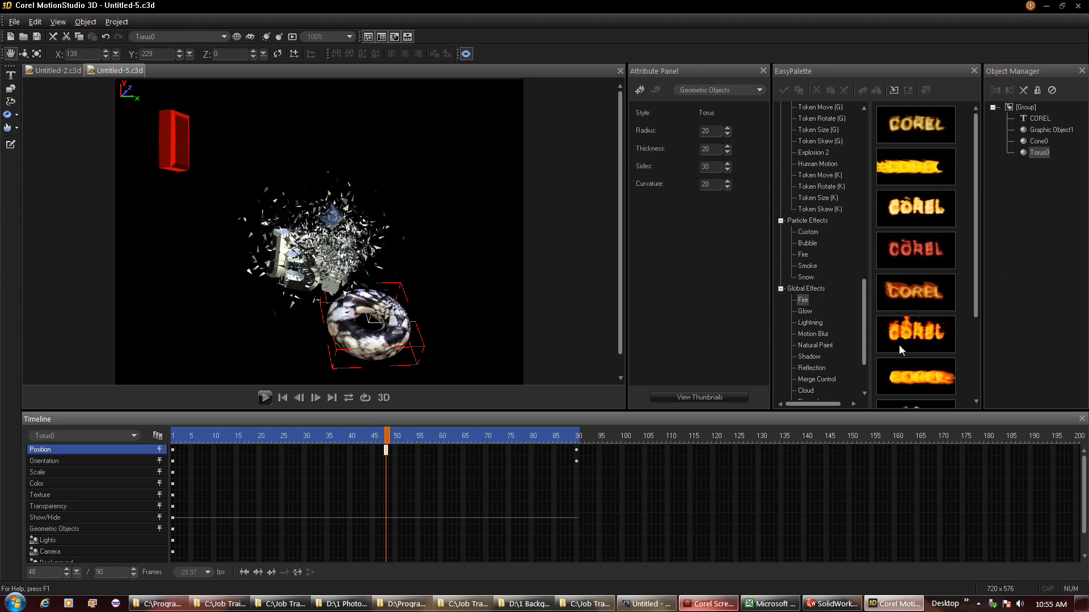
pyautogui.click(968, 308)
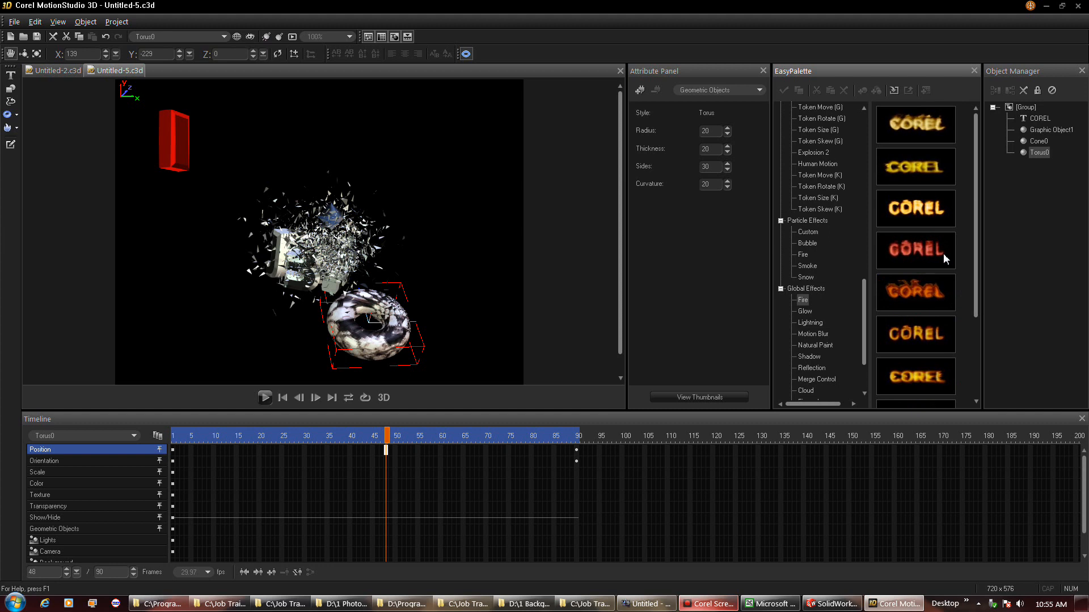
pyautogui.doubleClick(934, 294)
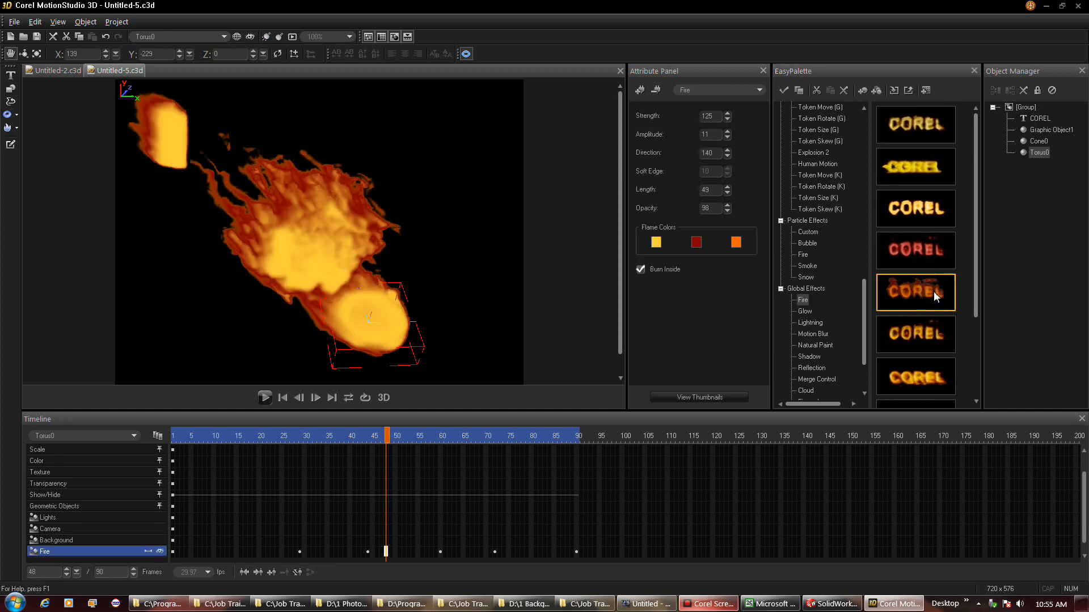
pyautogui.click(271, 397)
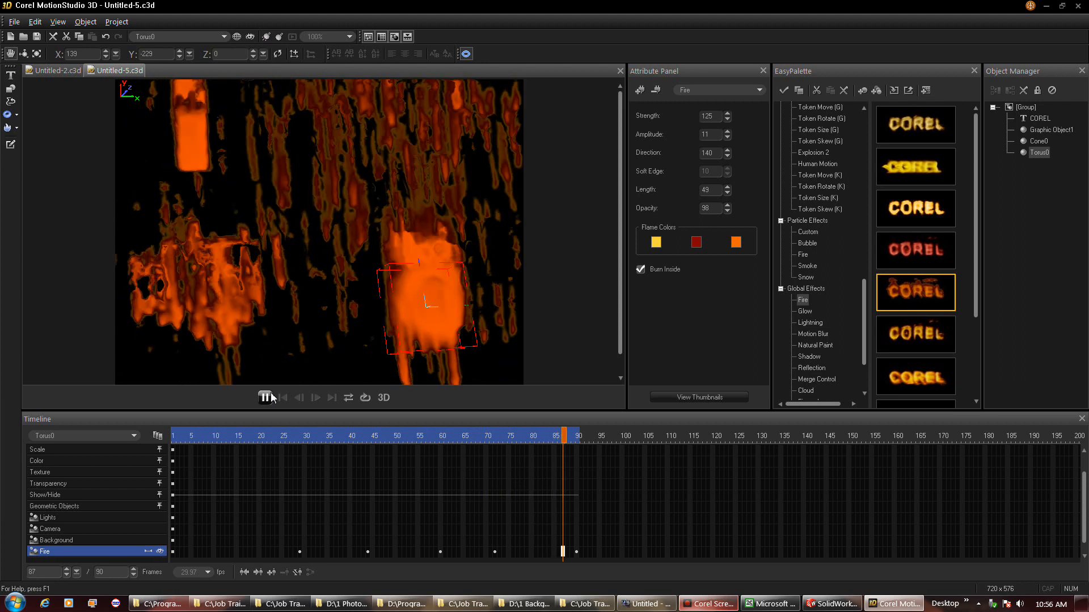
pyautogui.click(267, 397)
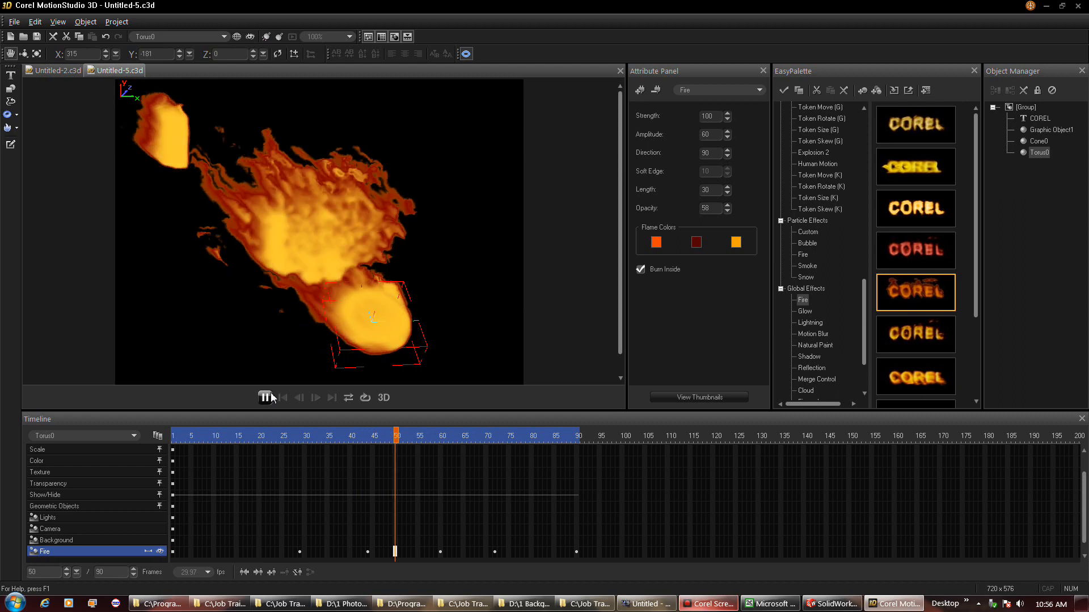
pyautogui.click(270, 397)
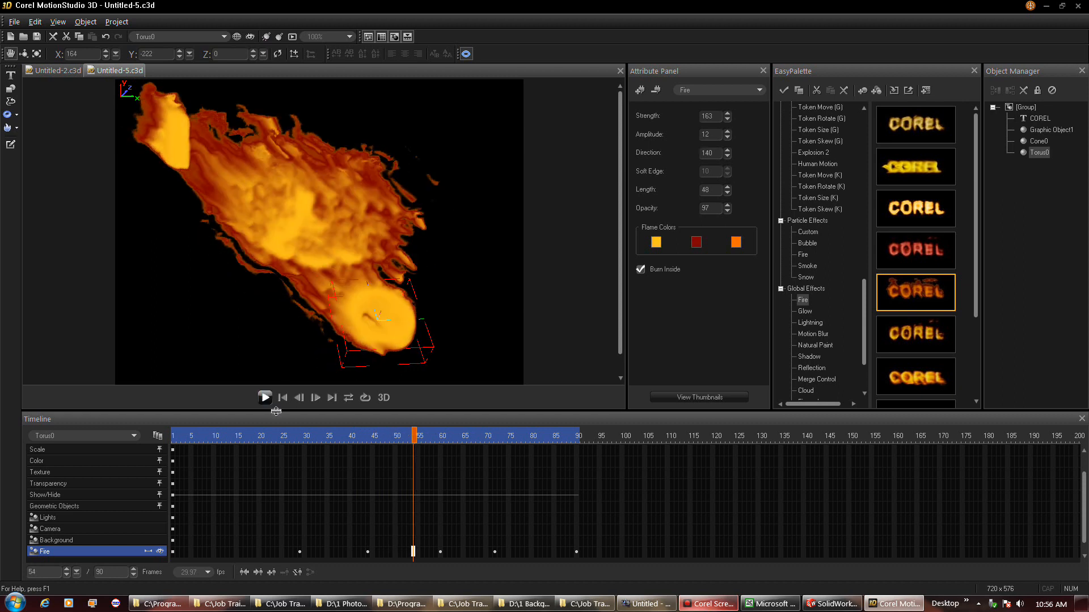
# Step: Toggle the visibility of the Fire effect off and on to compare the scene with and without flames
pyautogui.click(159, 554)
pyautogui.click(159, 553)
pyautogui.click(160, 554)
pyautogui.click(159, 553)
# Step: Return to frame 1 and remove the Fire effect from the scene
pyautogui.click(173, 553)
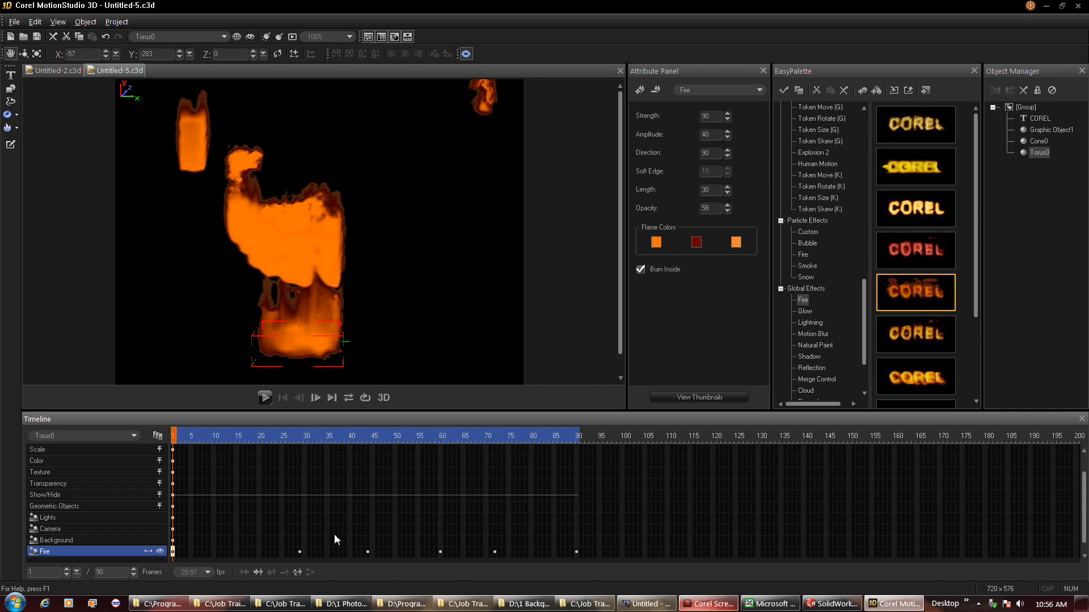
pyautogui.click(132, 553)
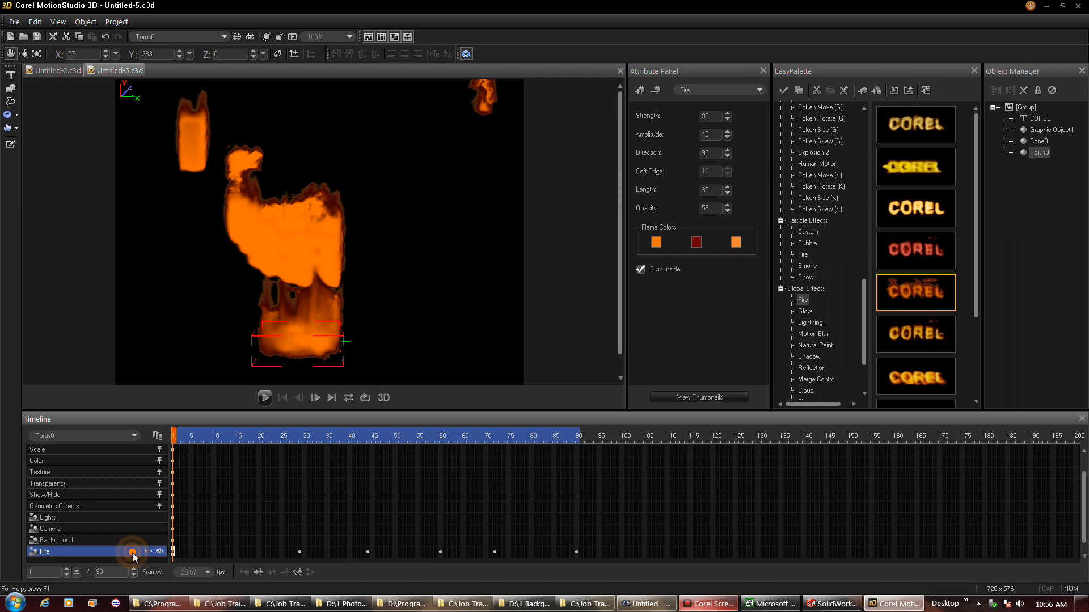
pyautogui.click(160, 552)
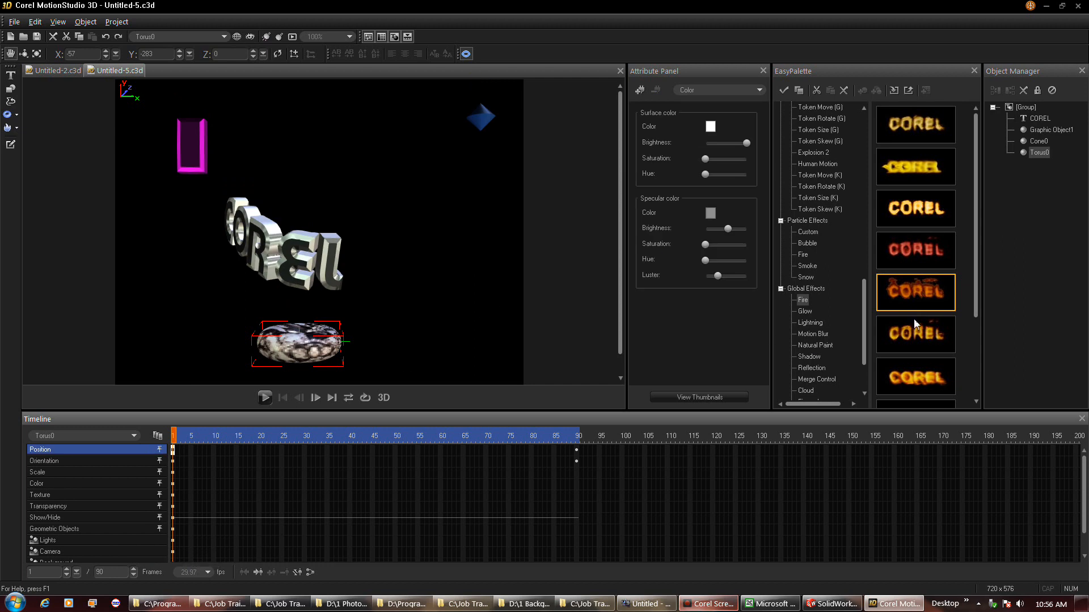
# Step: Browse the Lightning, Glow, Motion Blur, Natural Paint, Shadow, Reflection and Merge Control presets among the global effects
pyautogui.moveTo(975, 304); pyautogui.dragTo(979, 332)
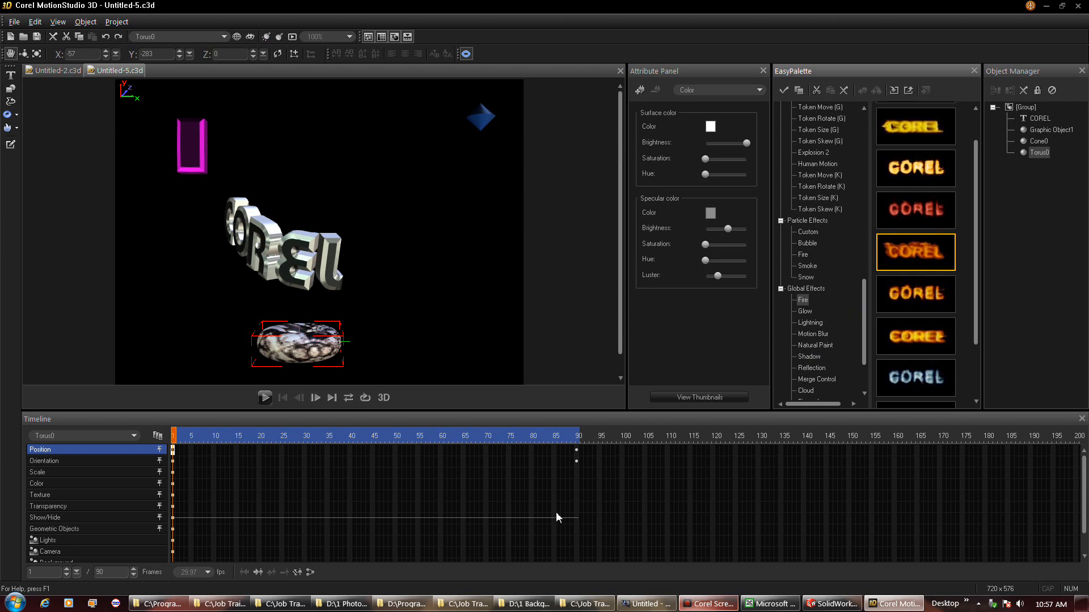
pyautogui.moveTo(862, 301); pyautogui.dragTo(872, 335)
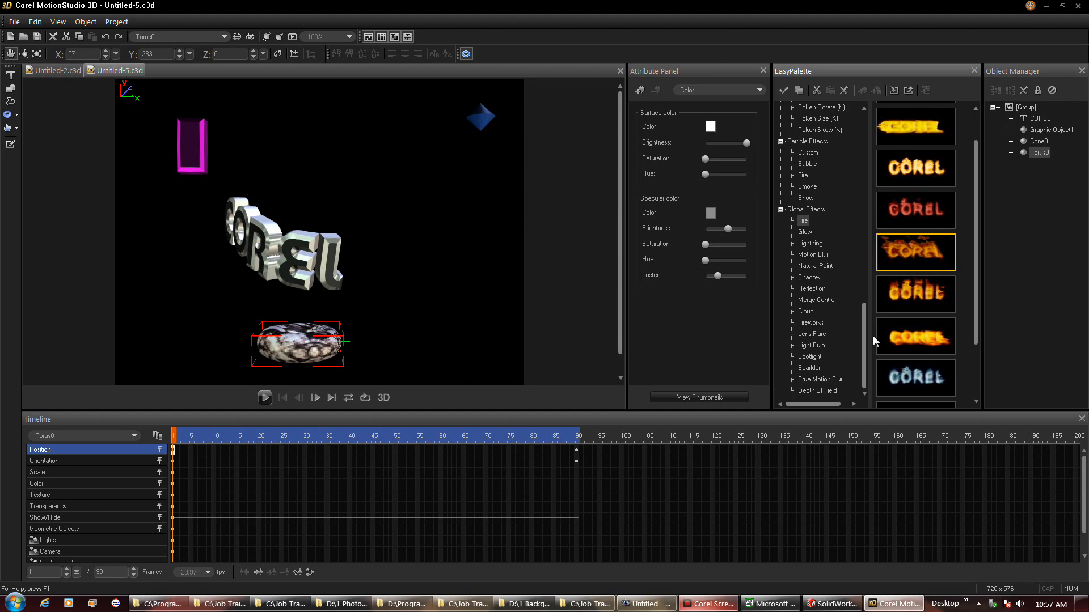
pyautogui.click(810, 243)
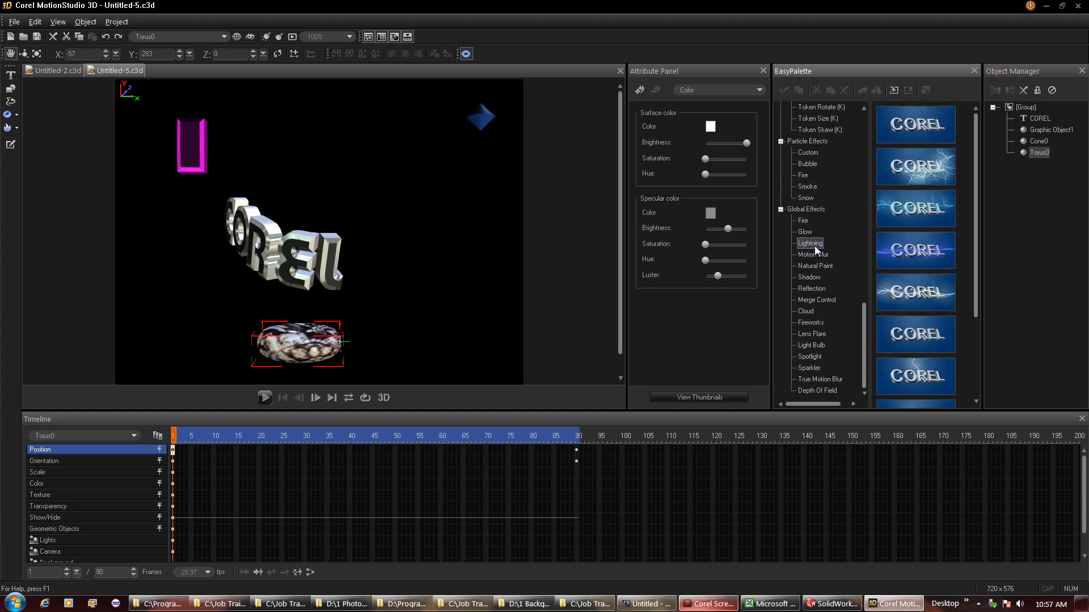
pyautogui.click(808, 232)
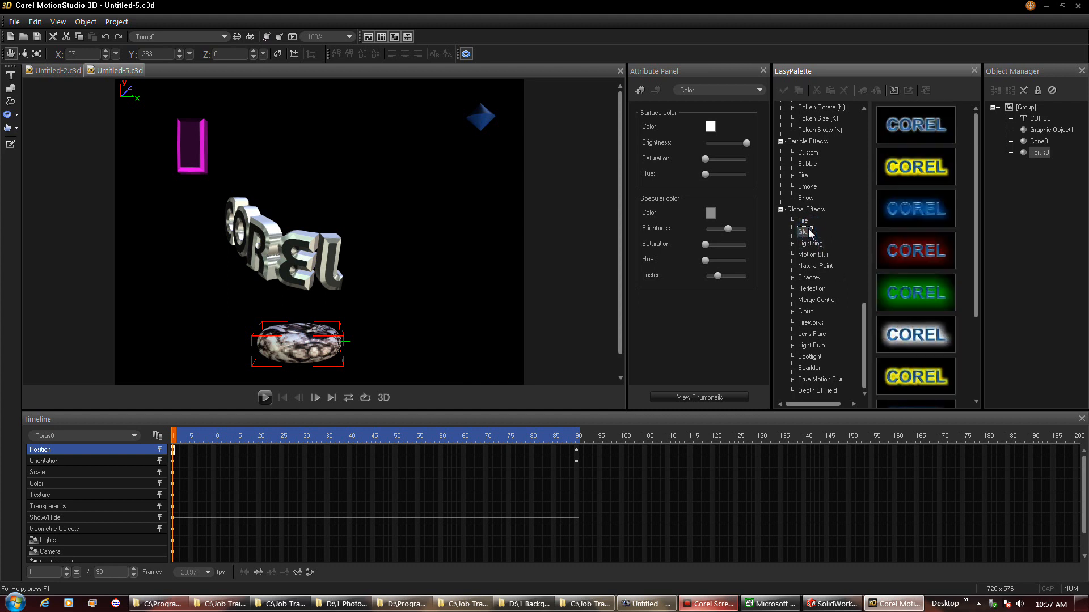
pyautogui.click(813, 255)
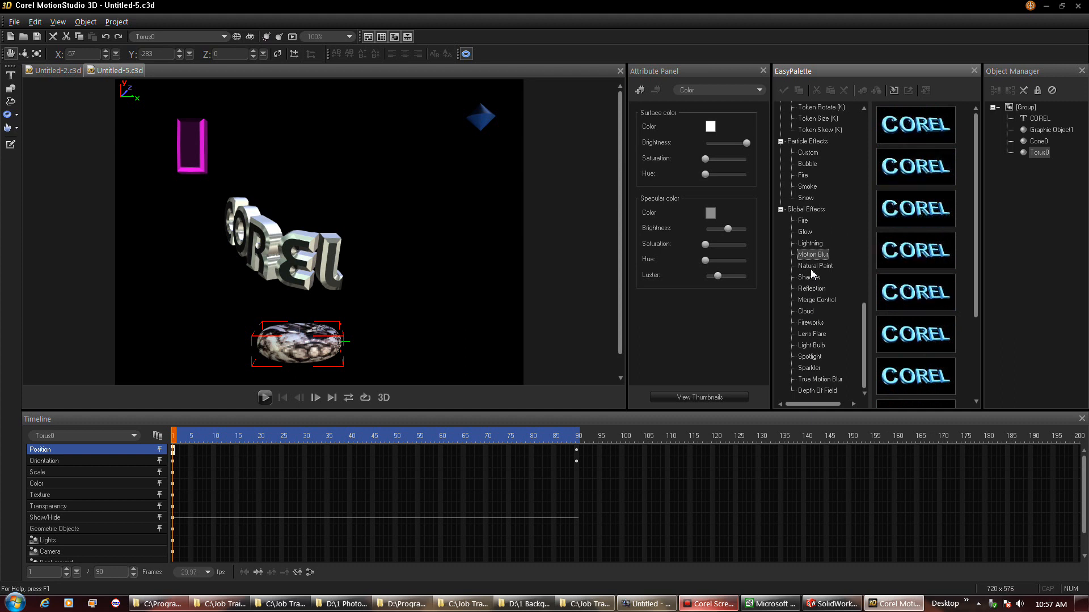
pyautogui.click(811, 268)
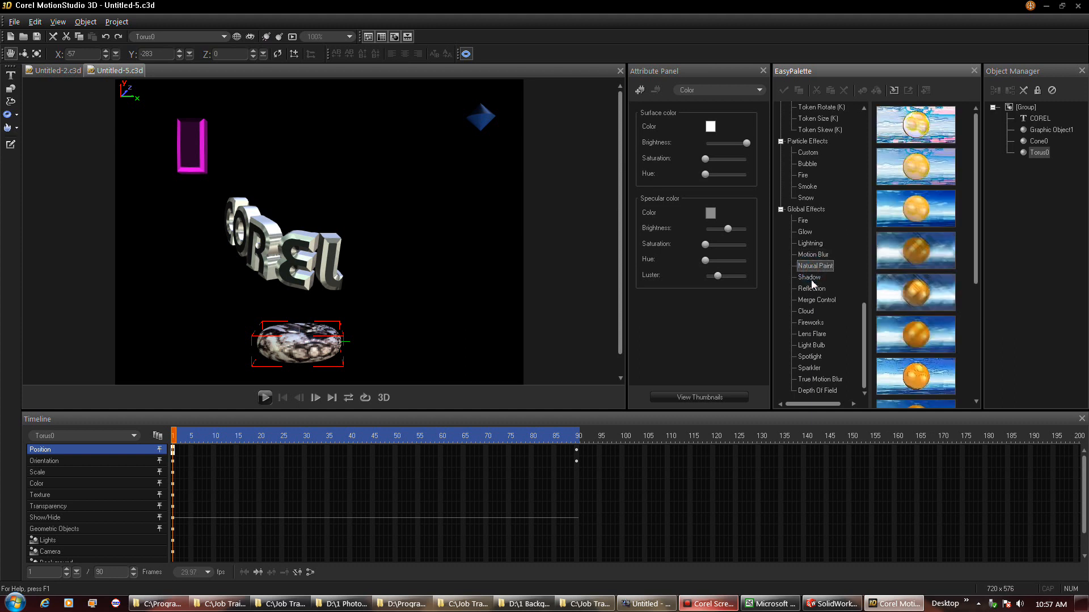
pyautogui.click(811, 278)
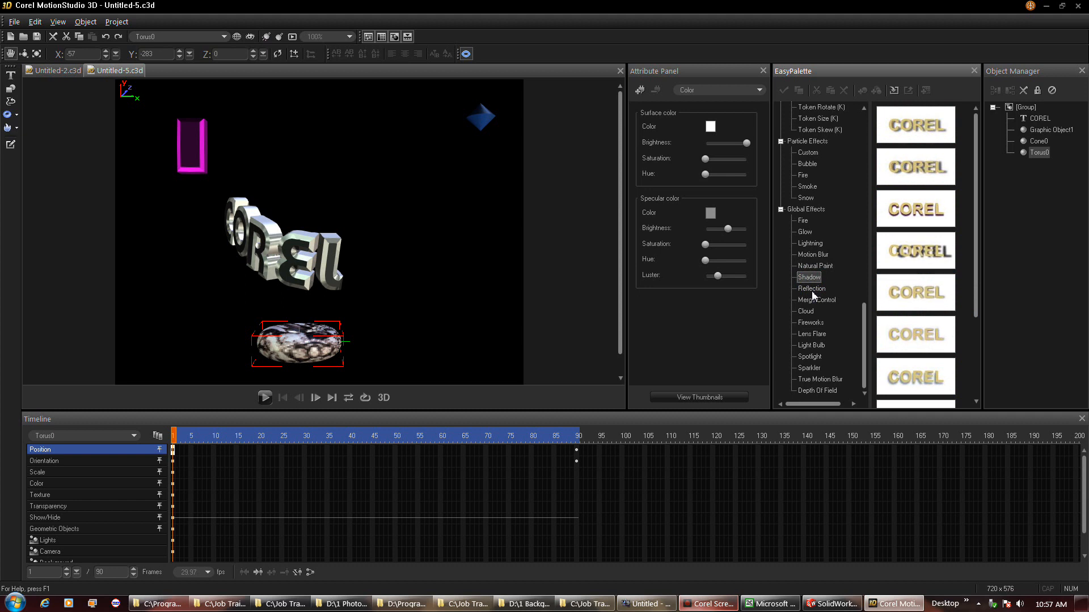
pyautogui.click(811, 290)
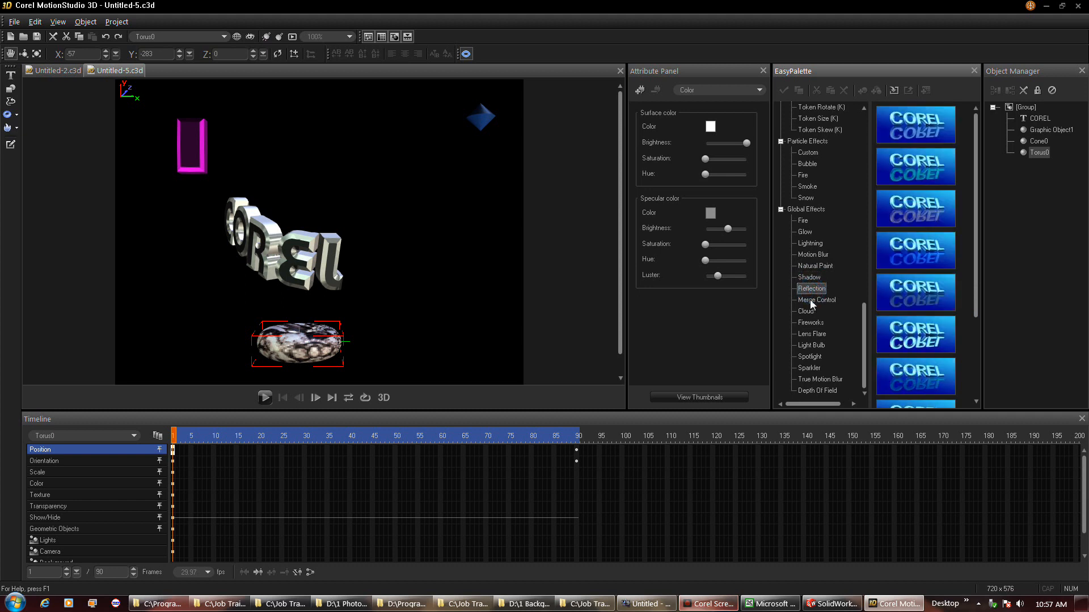
pyautogui.click(811, 301)
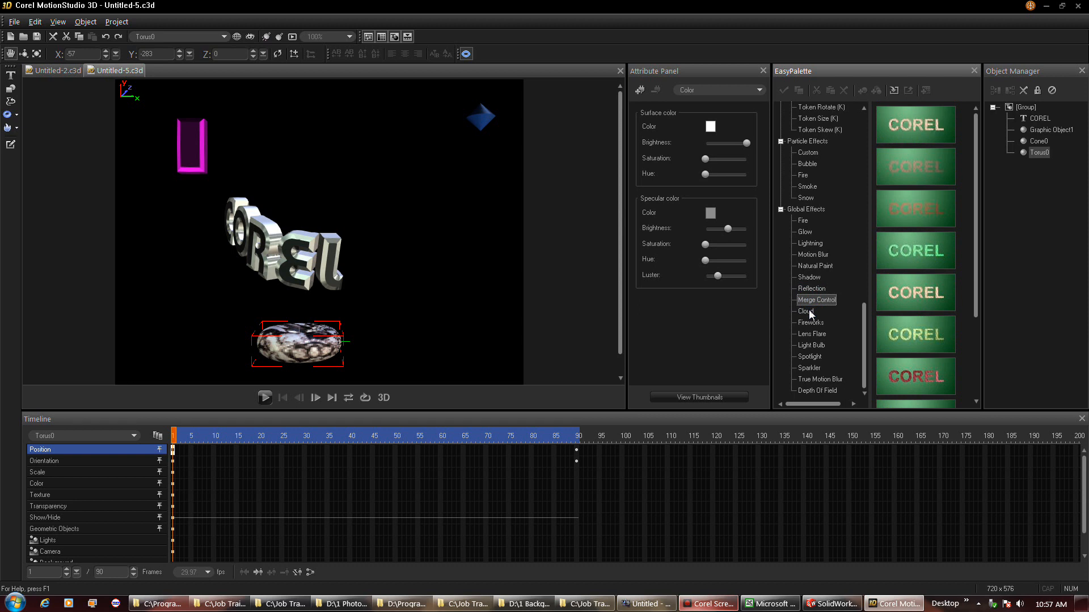
# Step: Browse the Cloud, Fireworks, Lens Flare, Light Bulb, Spotlight, Sparkler, True Motion Blur and Depth Of Field global effect presets
pyautogui.click(808, 311)
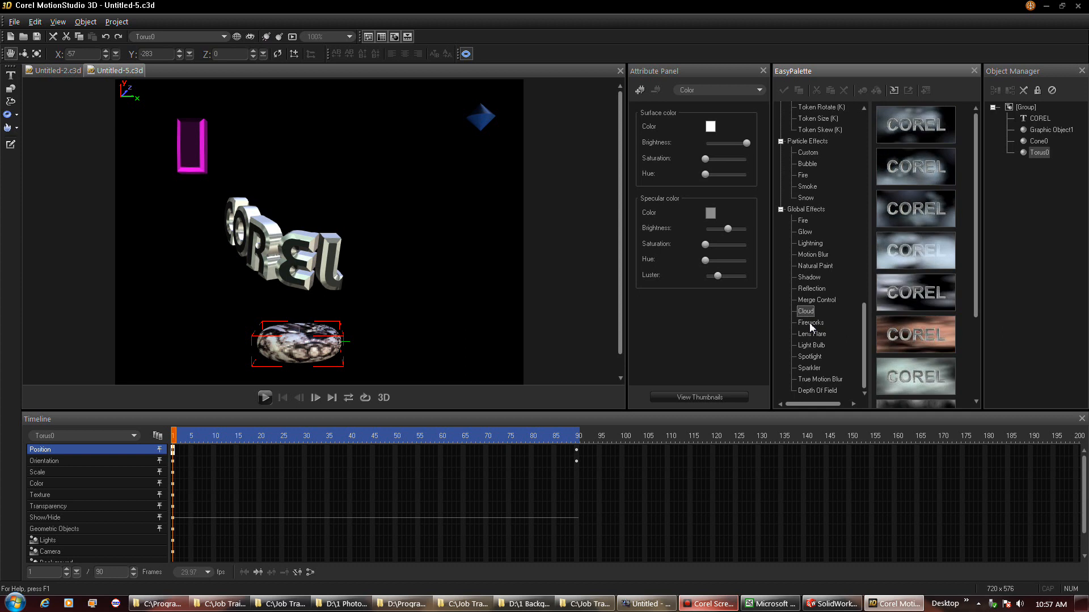
pyautogui.click(809, 324)
pyautogui.click(811, 334)
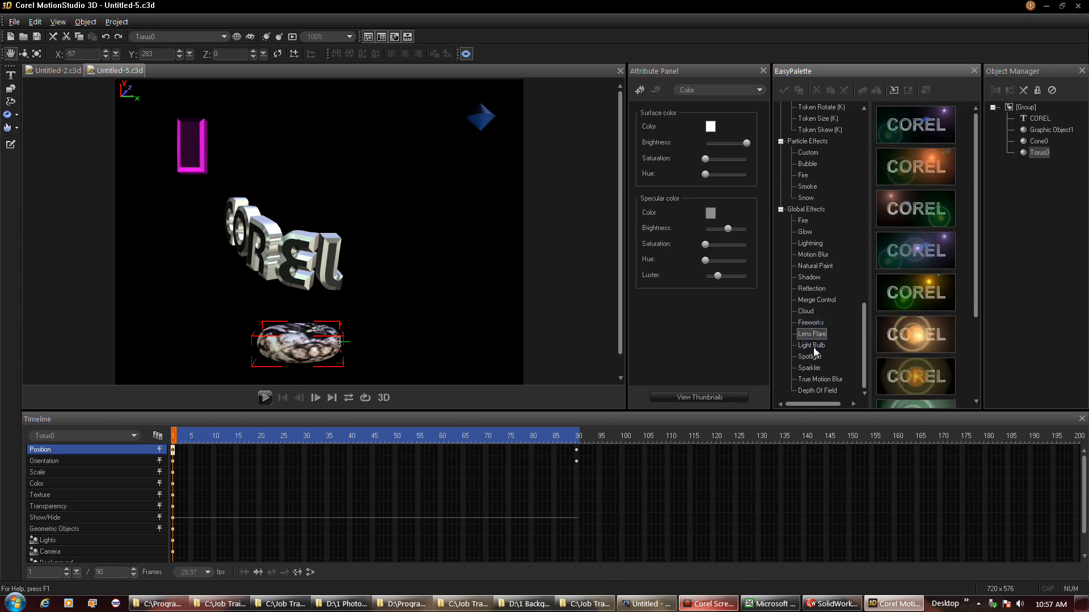
pyautogui.click(814, 347)
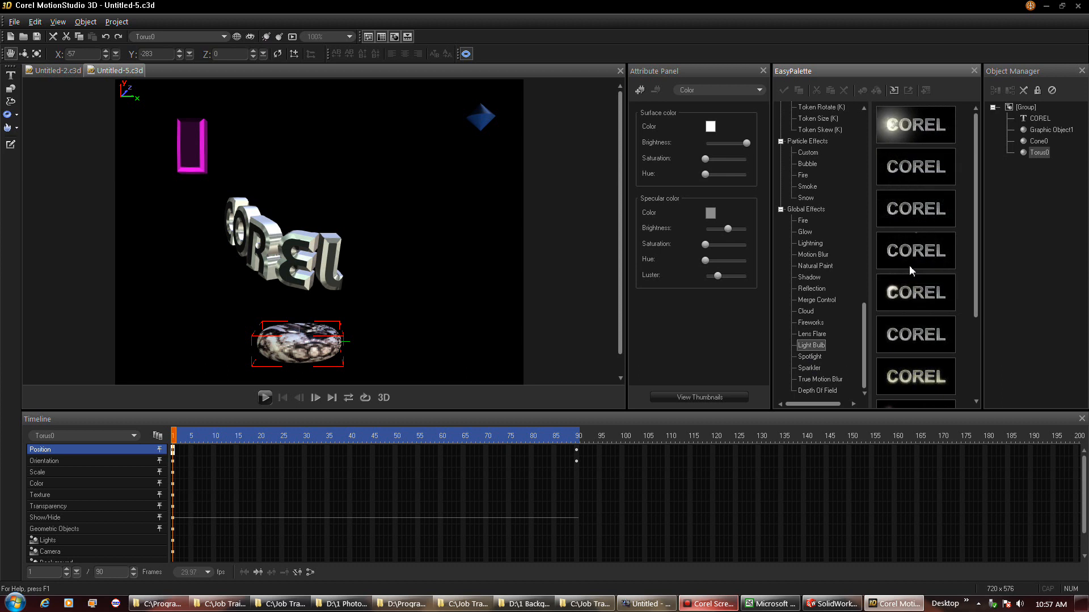
pyautogui.click(810, 357)
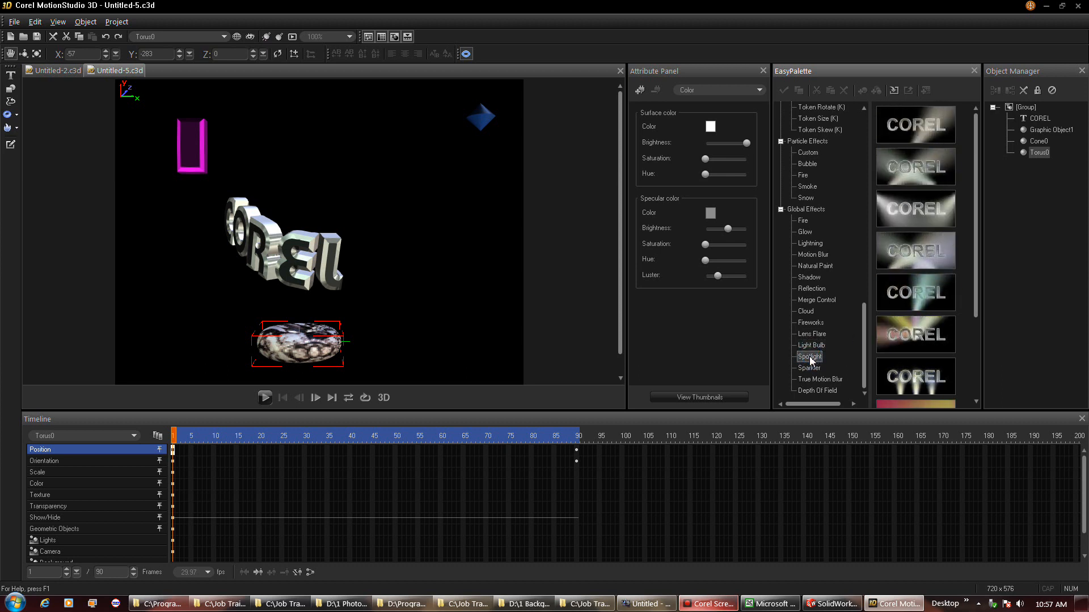
pyautogui.click(809, 368)
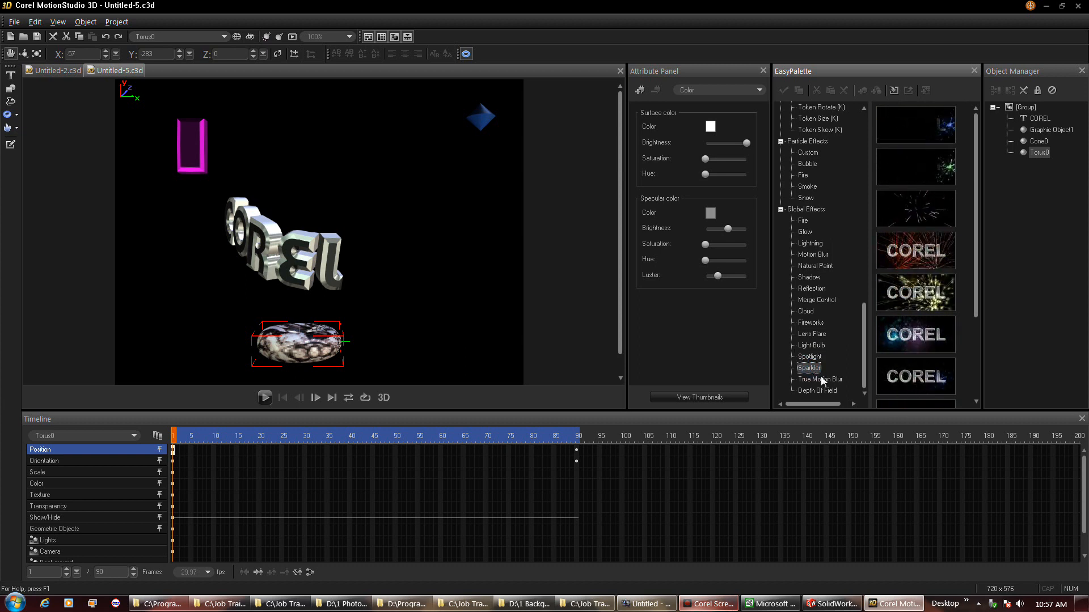
pyautogui.click(820, 380)
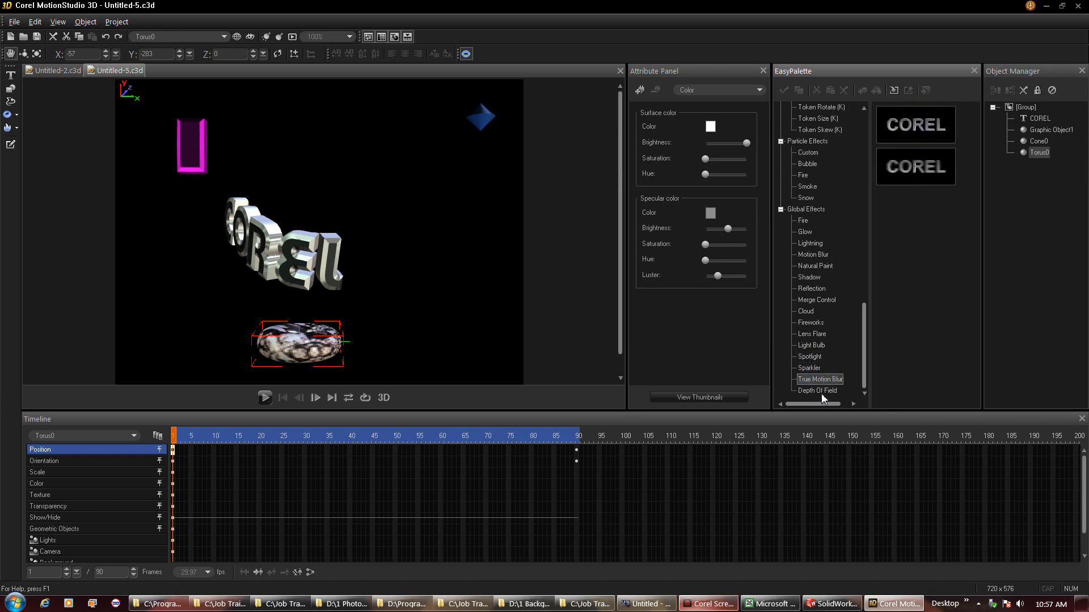
pyautogui.click(812, 391)
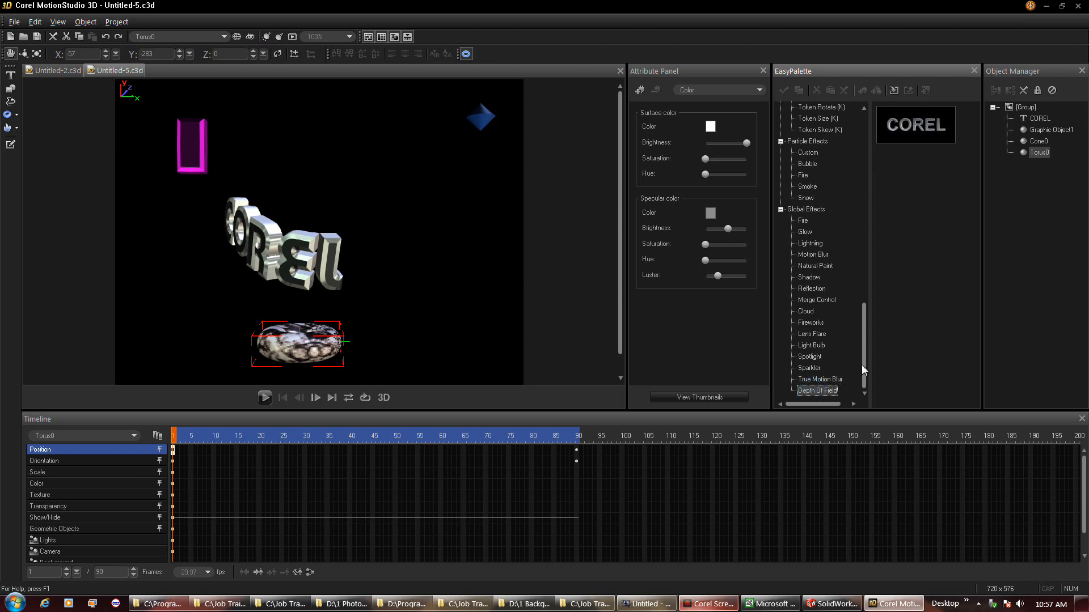
# Step: Add the orange fireball preset from the Fire particle effects at about X 577, Y -273 and play the animation
pyautogui.moveTo(863, 363); pyautogui.dragTo(859, 335)
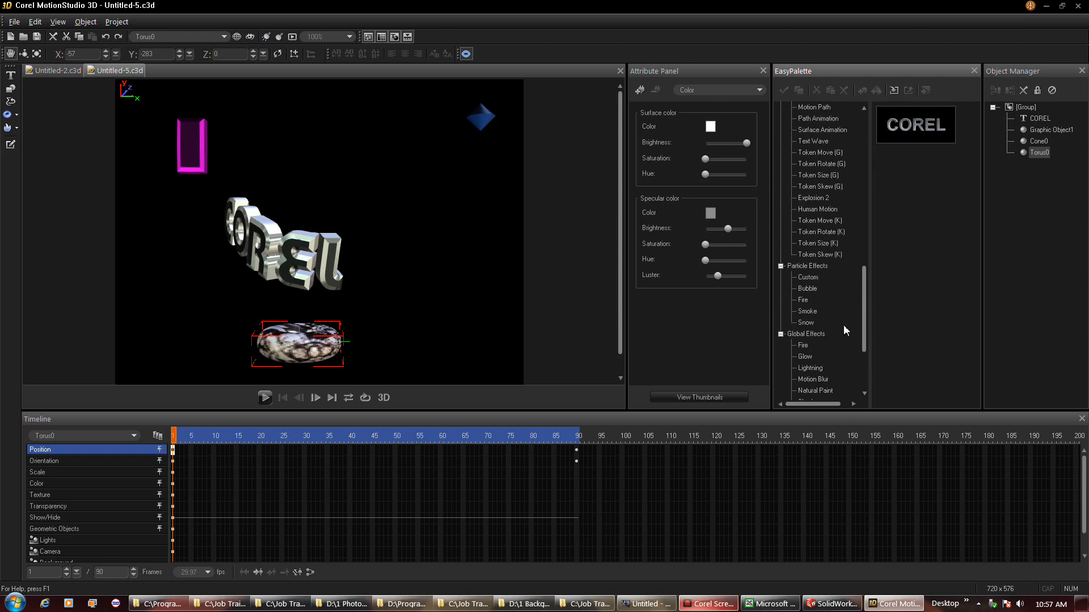
pyautogui.click(809, 321)
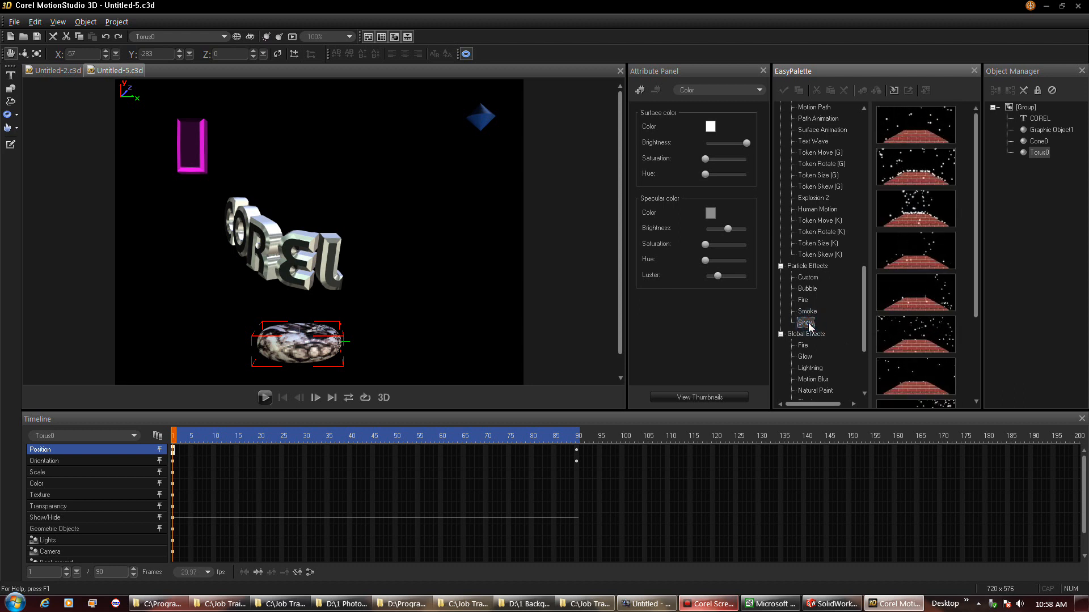
pyautogui.click(807, 302)
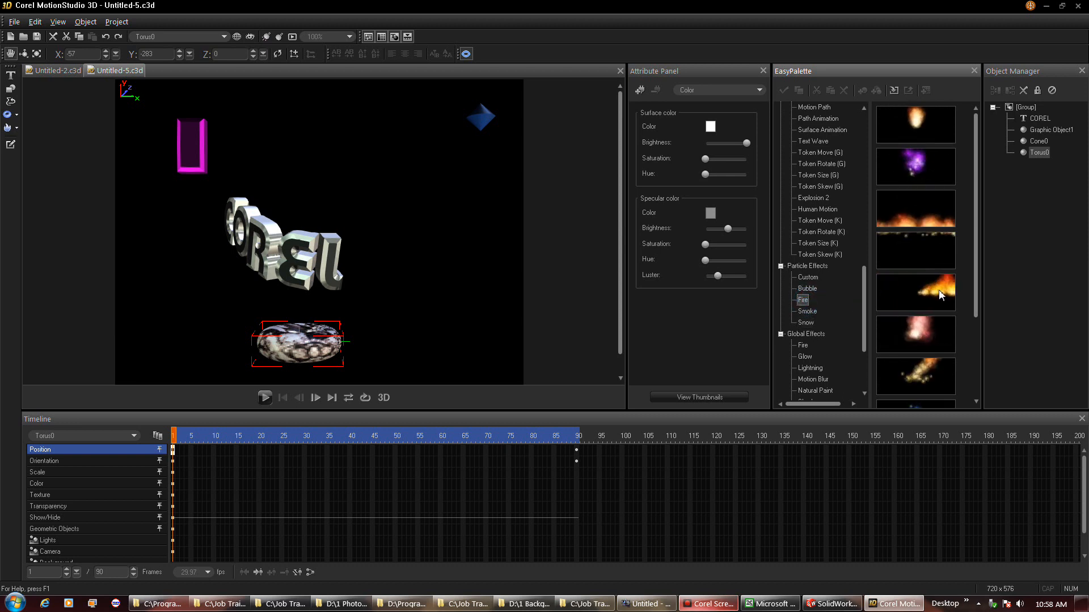
pyautogui.moveTo(939, 295); pyautogui.dragTo(458, 352)
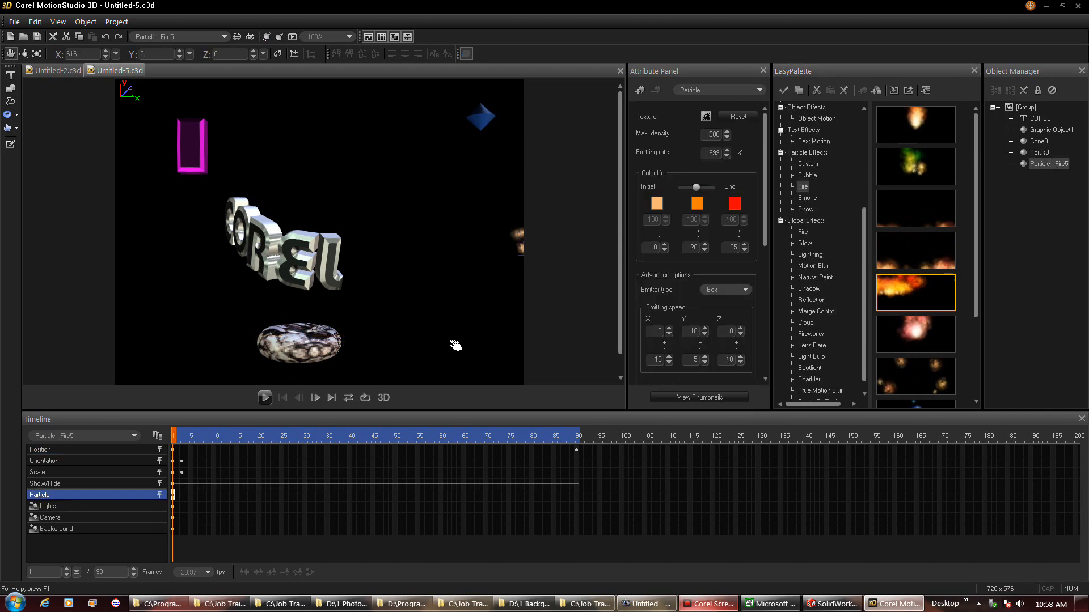
pyautogui.moveTo(522, 248); pyautogui.dragTo(504, 364)
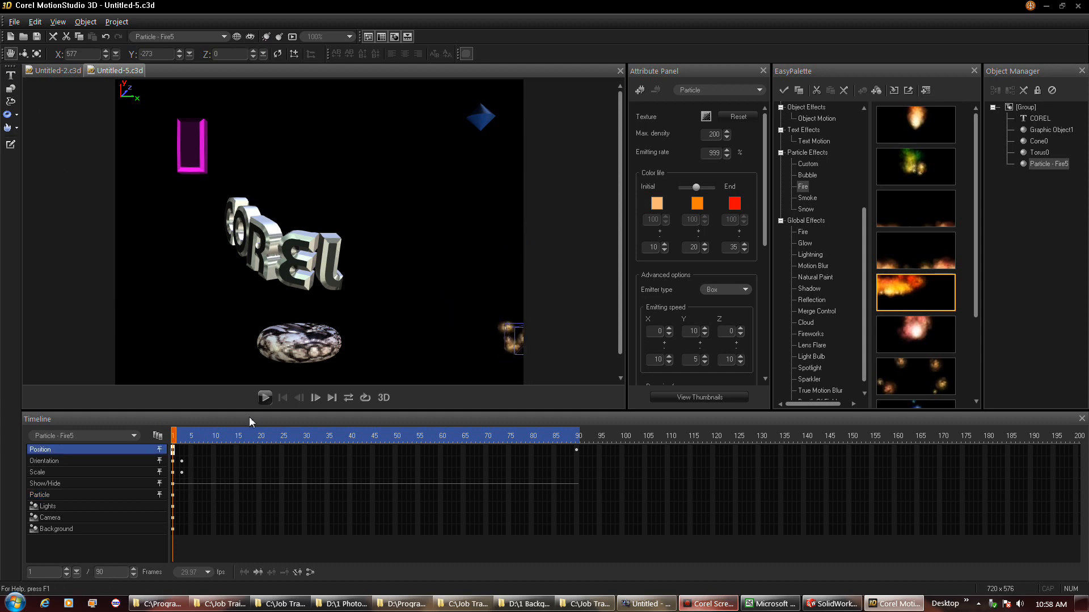
pyautogui.click(264, 397)
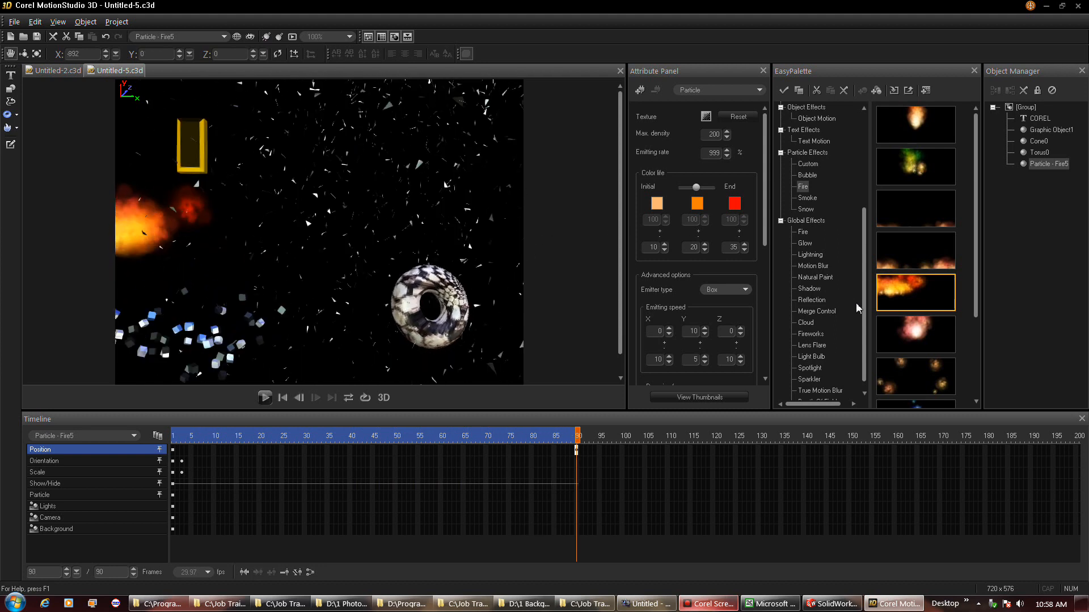
# Step: Start exporting the animation as a Windows Media Video file named 234 and open its encoding profile options
pyautogui.click(15, 23)
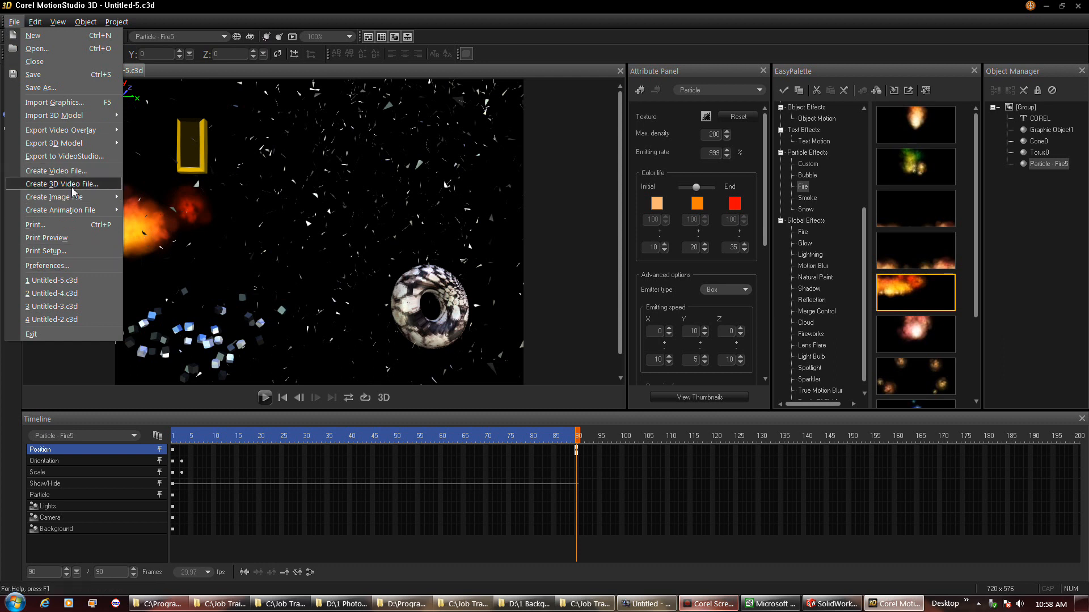
pyautogui.click(62, 171)
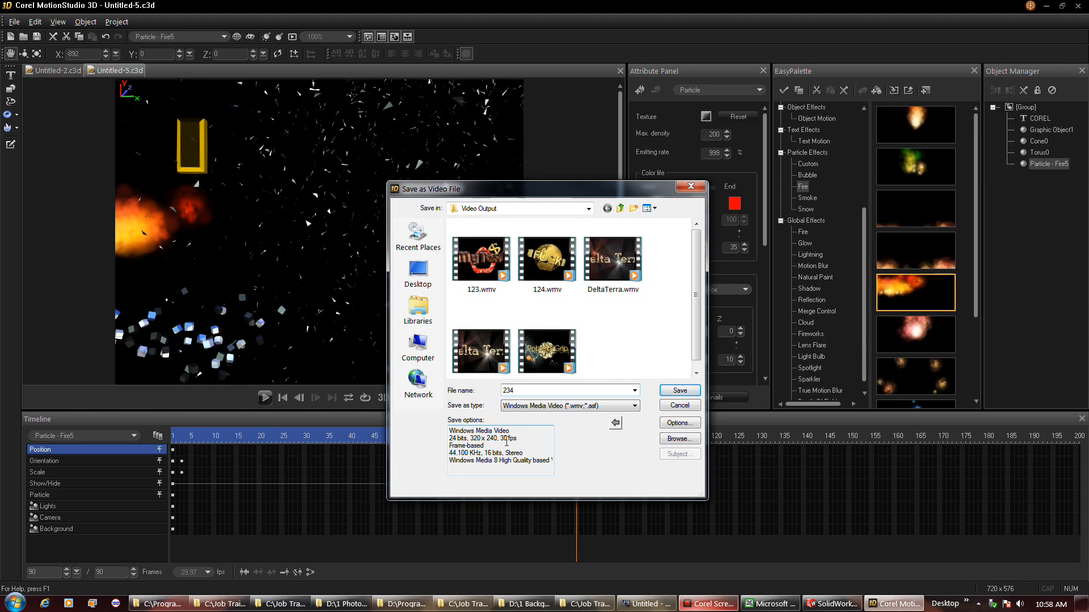
pyautogui.click(665, 422)
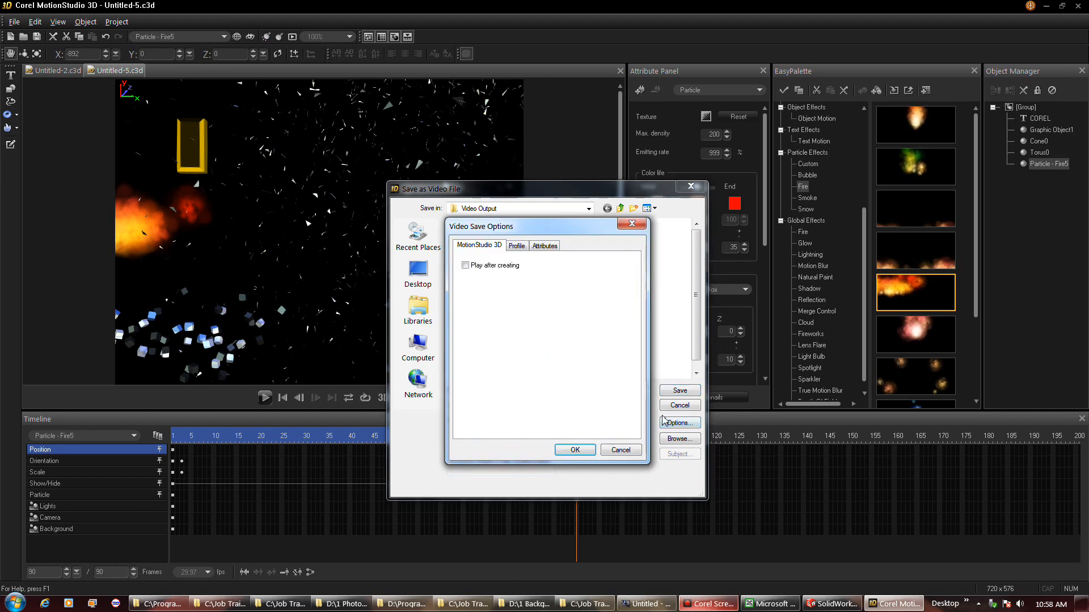
pyautogui.click(619, 450)
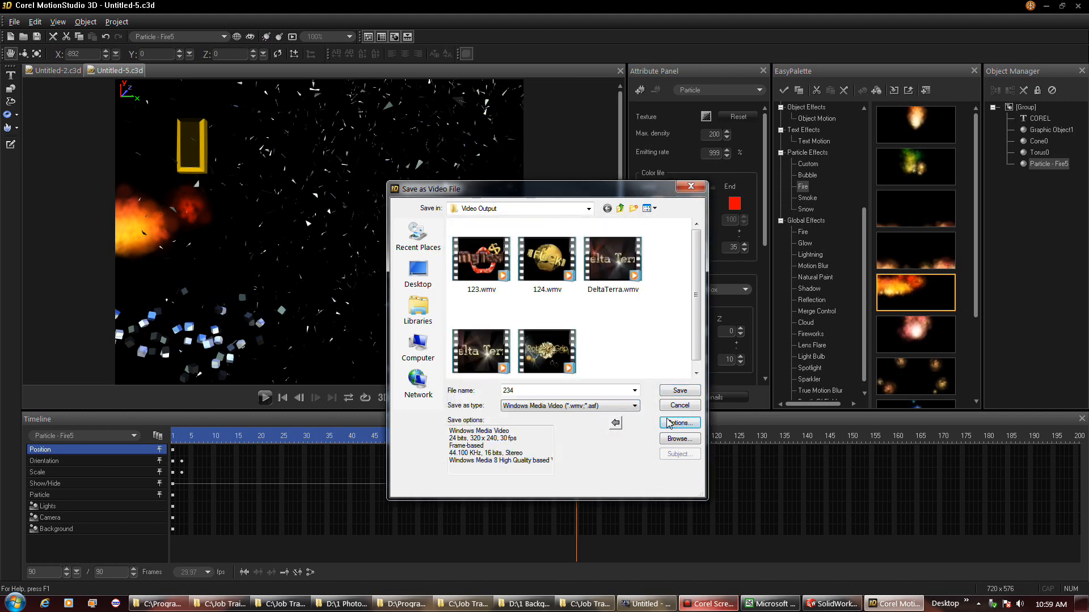
pyautogui.click(616, 423)
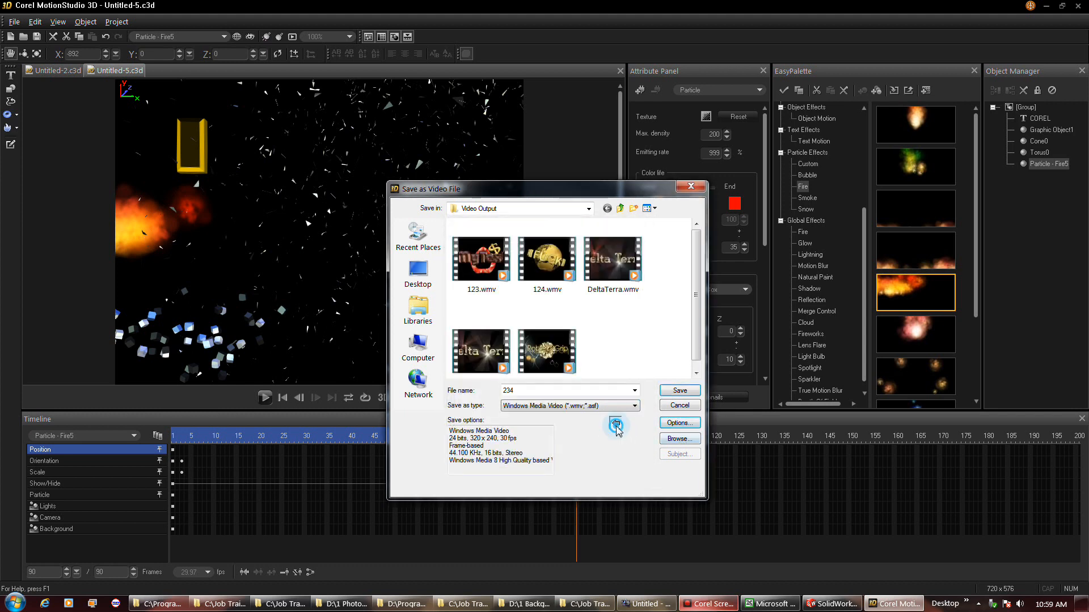
pyautogui.click(627, 469)
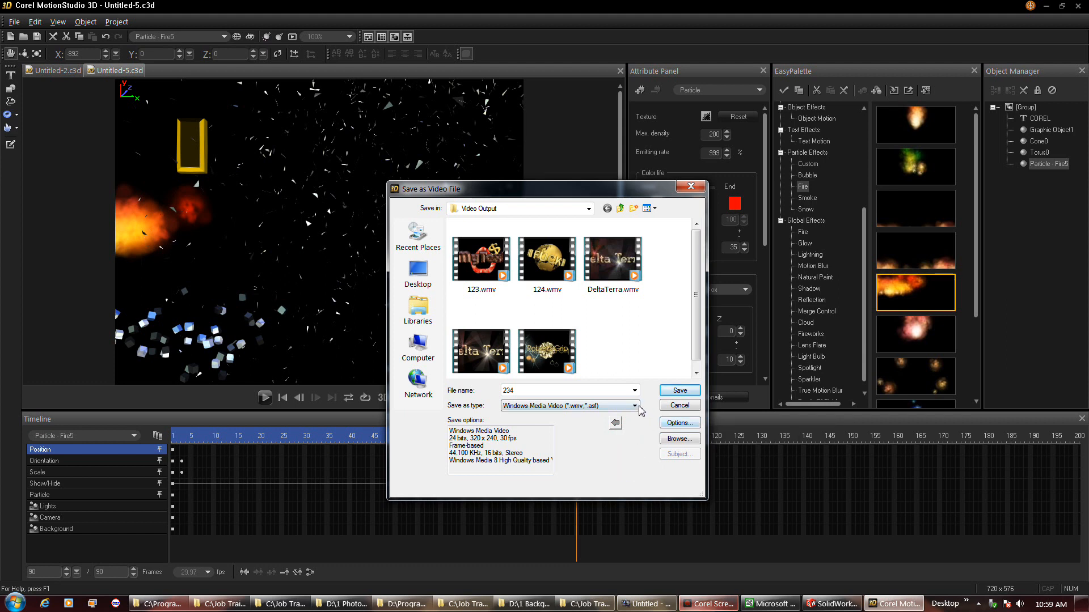
pyautogui.click(678, 424)
pyautogui.click(517, 246)
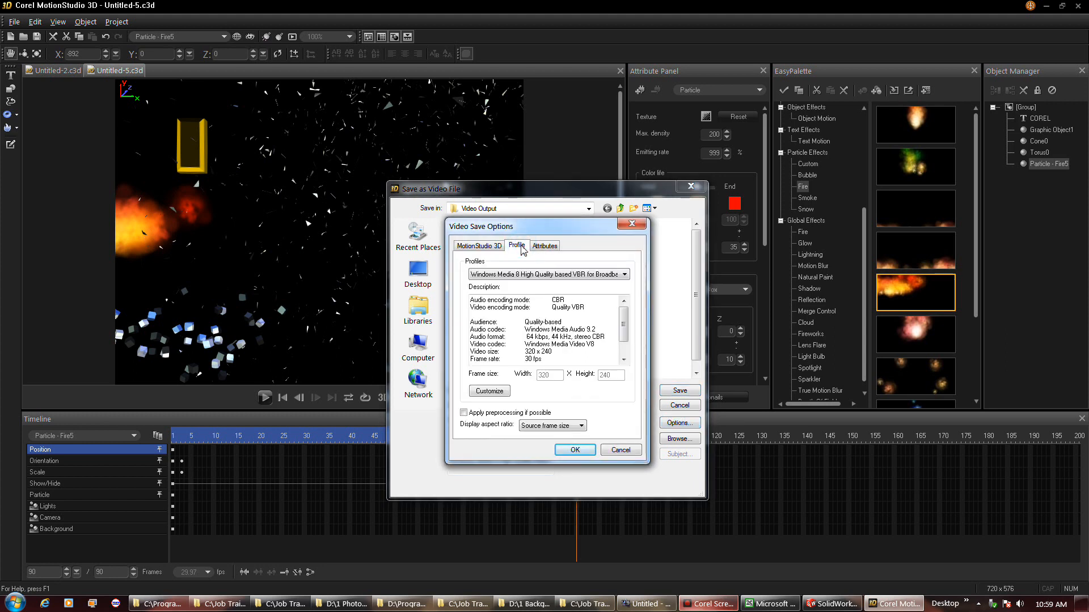
# Step: Set the video encoding profile to Windows Media 8 Best Quality based VBR for Broadband
pyautogui.click(624, 275)
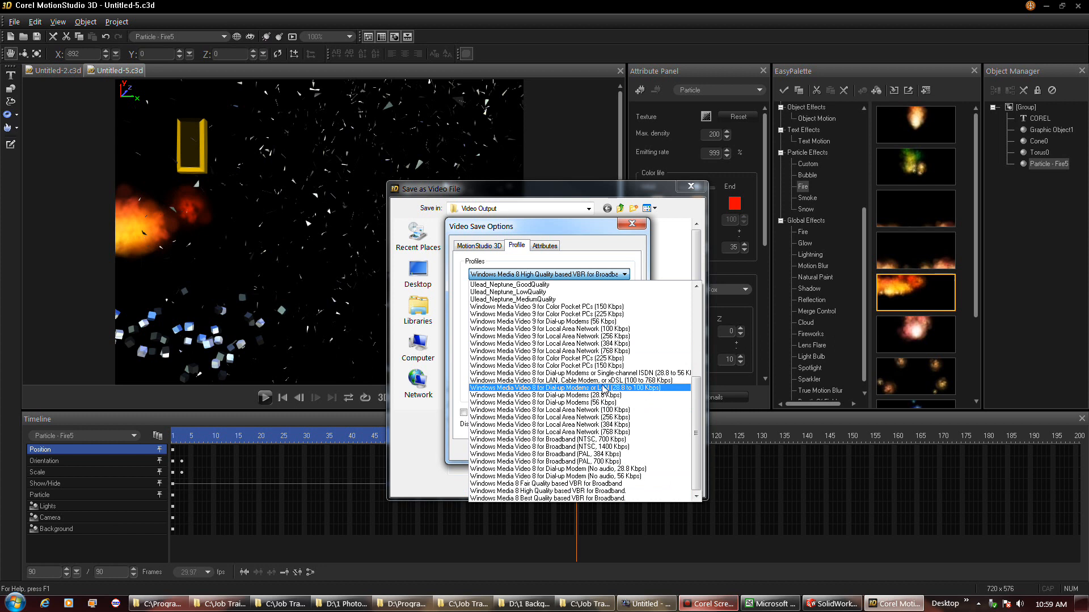
pyautogui.click(584, 498)
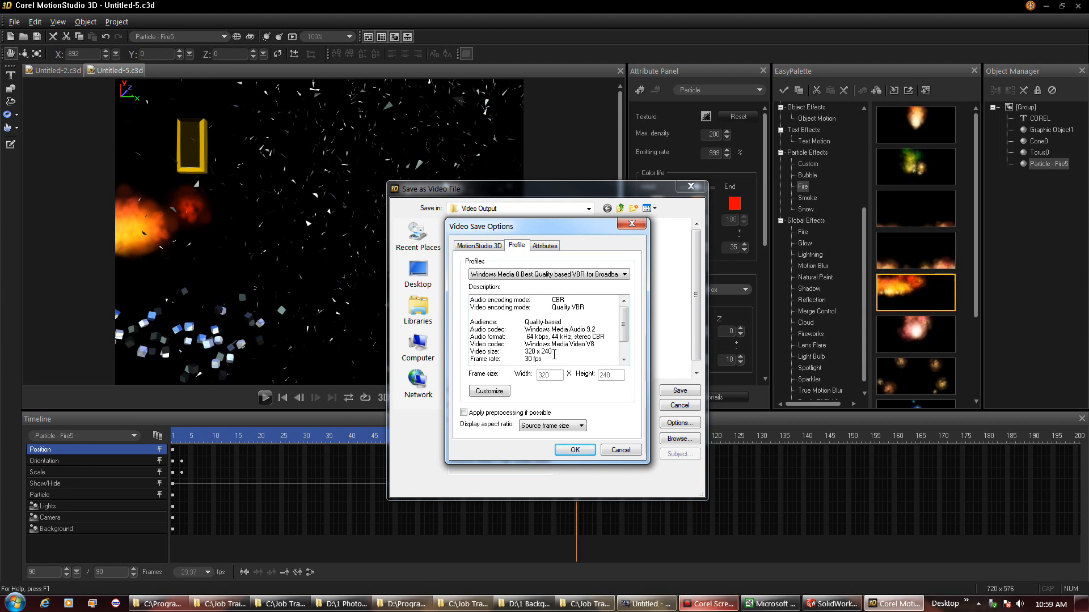
pyautogui.moveTo(587, 227); pyautogui.dragTo(735, 247)
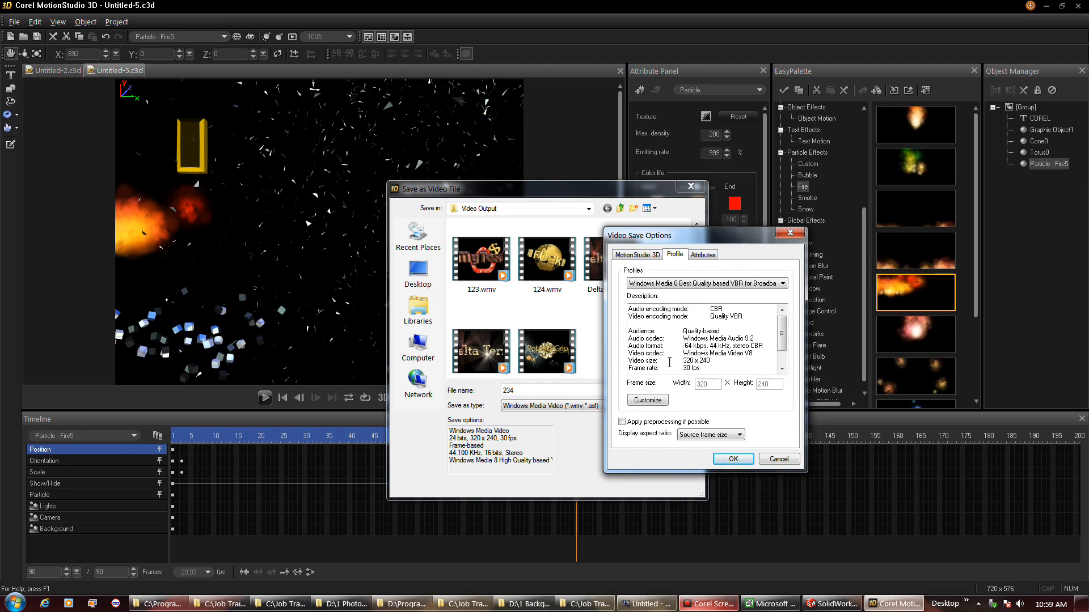
# Step: Set the video encoding profile to Ulead_Neptune_GoodQuality and open the profile manager for customizing
pyautogui.click(737, 283)
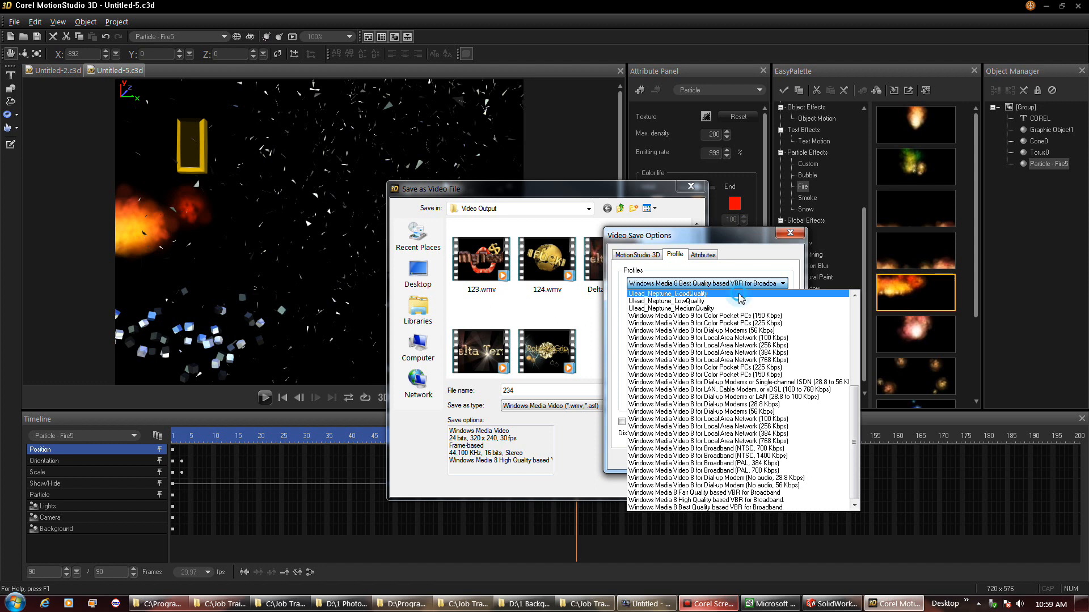
pyautogui.click(739, 294)
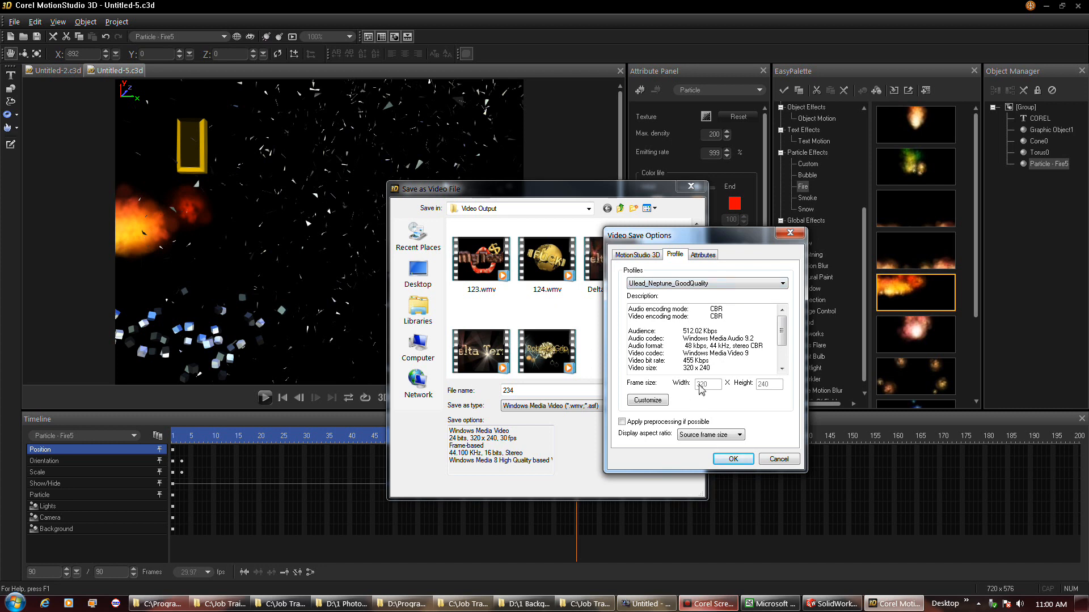
pyautogui.click(648, 399)
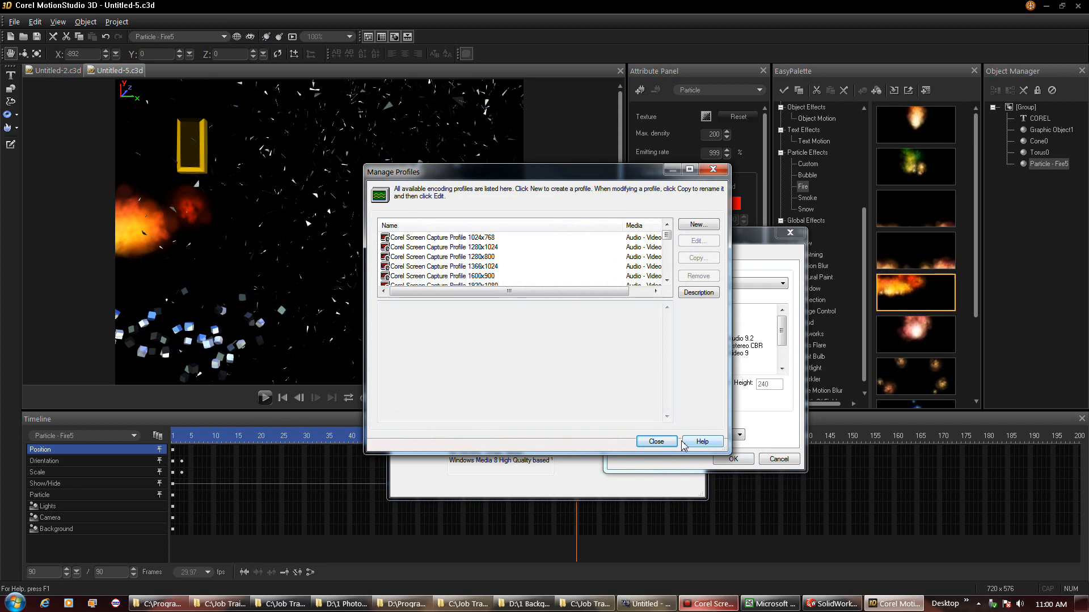
# Step: Close the profile manager and set the video encoding profile to Windows Media 8 High Quality based VBR for Broadband
pyautogui.click(656, 442)
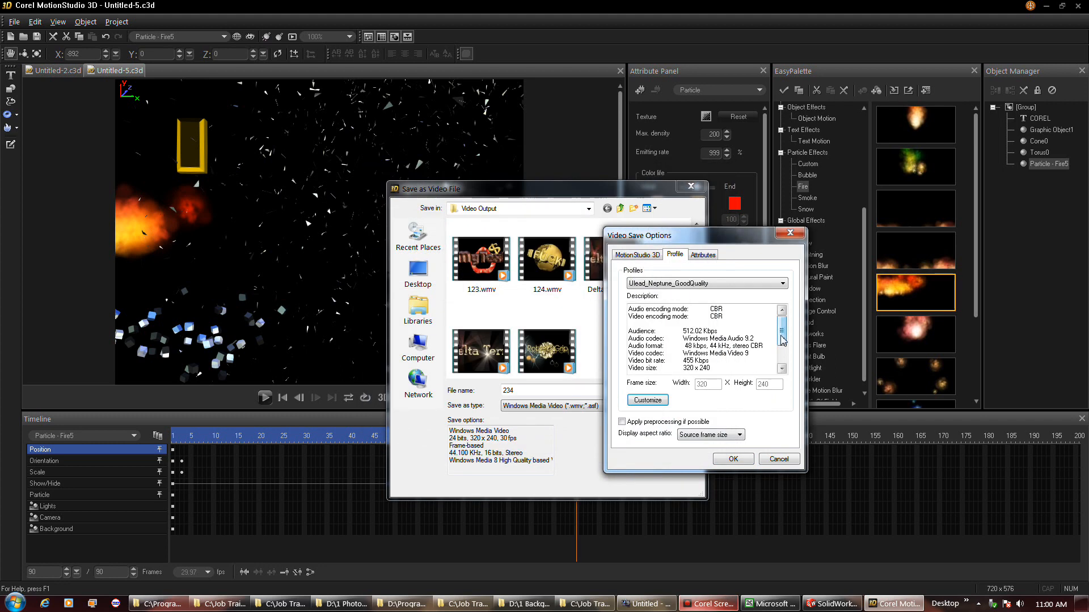
pyautogui.scroll(-2, 780, 358)
pyautogui.click(782, 283)
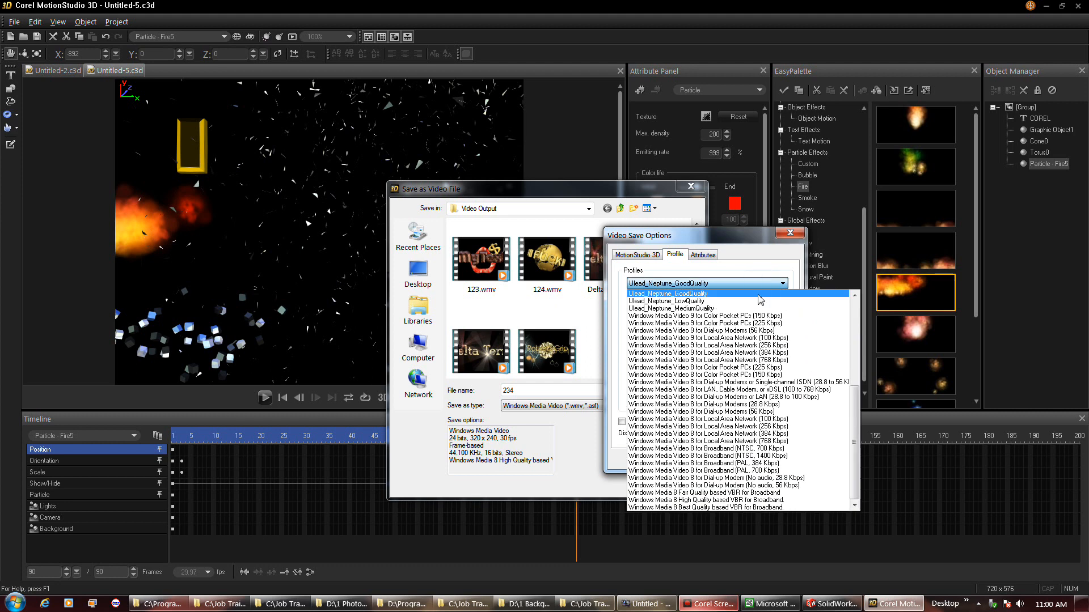
pyautogui.click(735, 501)
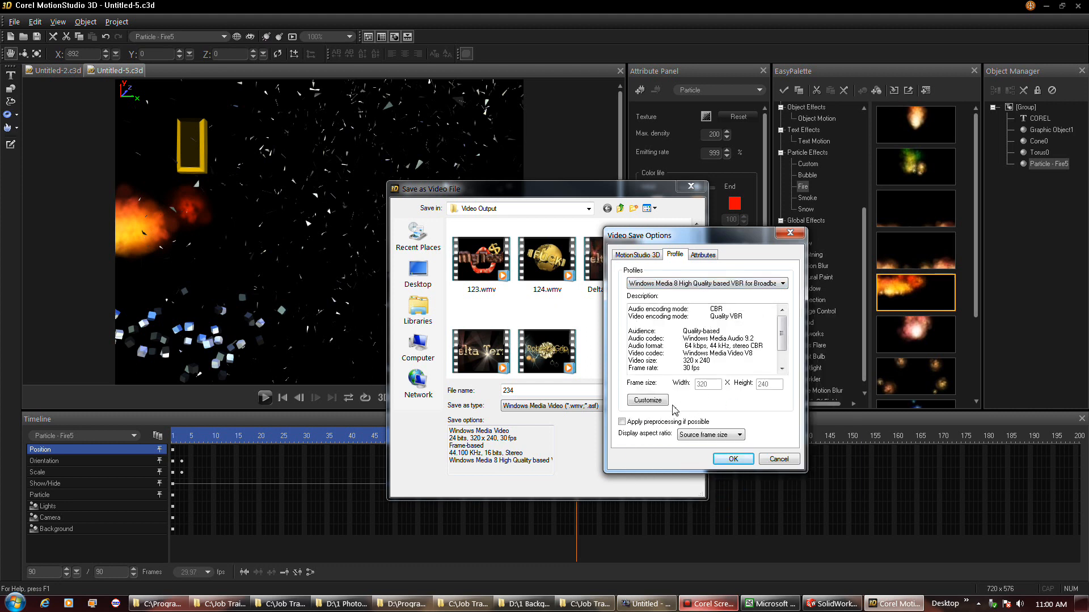
# Step: Look through the available encoding profiles and examine the description of Ulead - WMV Zune 640x480 High Quality
pyautogui.click(647, 400)
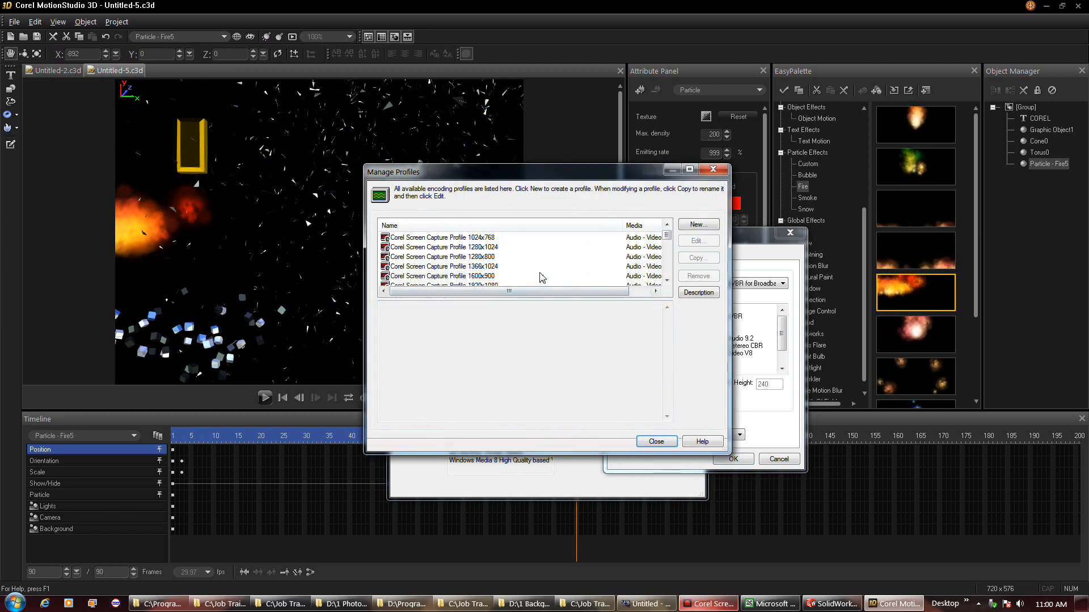
pyautogui.click(667, 279)
pyautogui.click(667, 279)
pyautogui.click(667, 280)
pyautogui.click(667, 279)
pyautogui.click(667, 279)
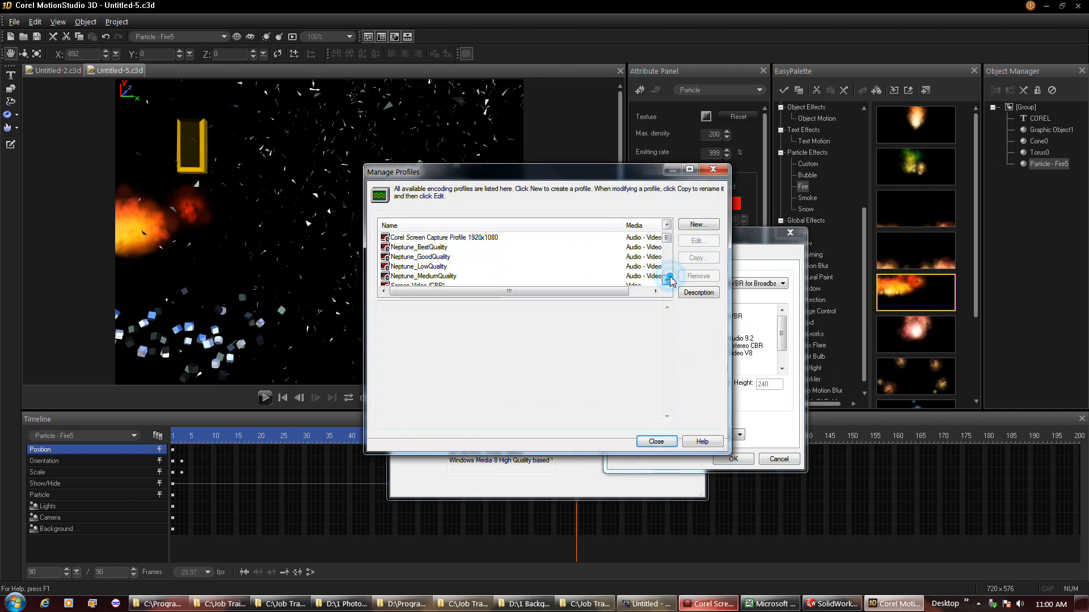
pyautogui.click(667, 279)
pyautogui.click(667, 279)
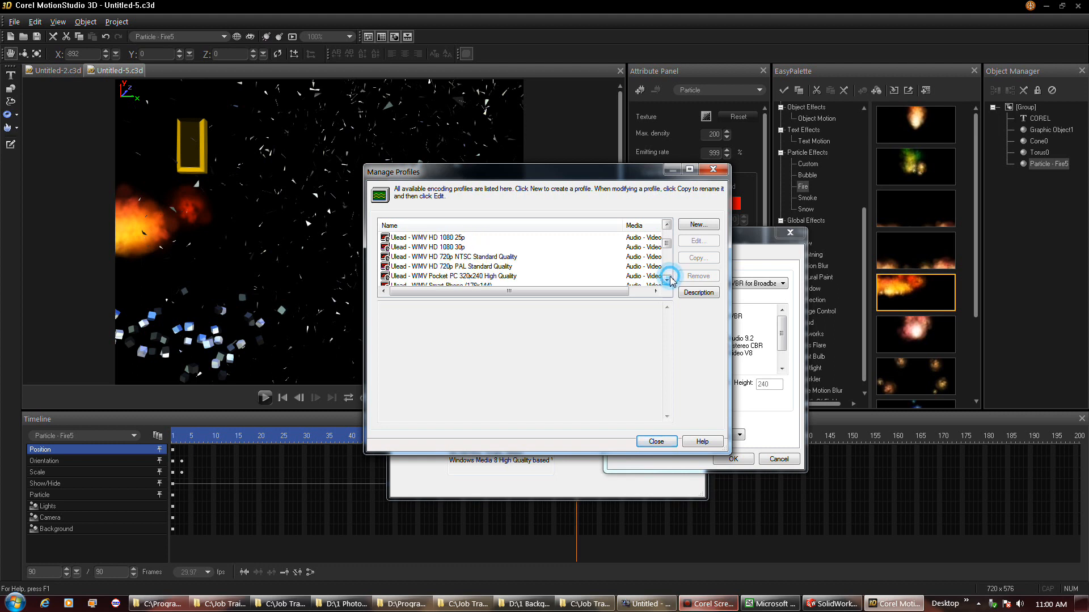
pyautogui.click(667, 280)
pyautogui.click(667, 279)
pyautogui.click(668, 280)
pyautogui.click(667, 280)
pyautogui.click(668, 280)
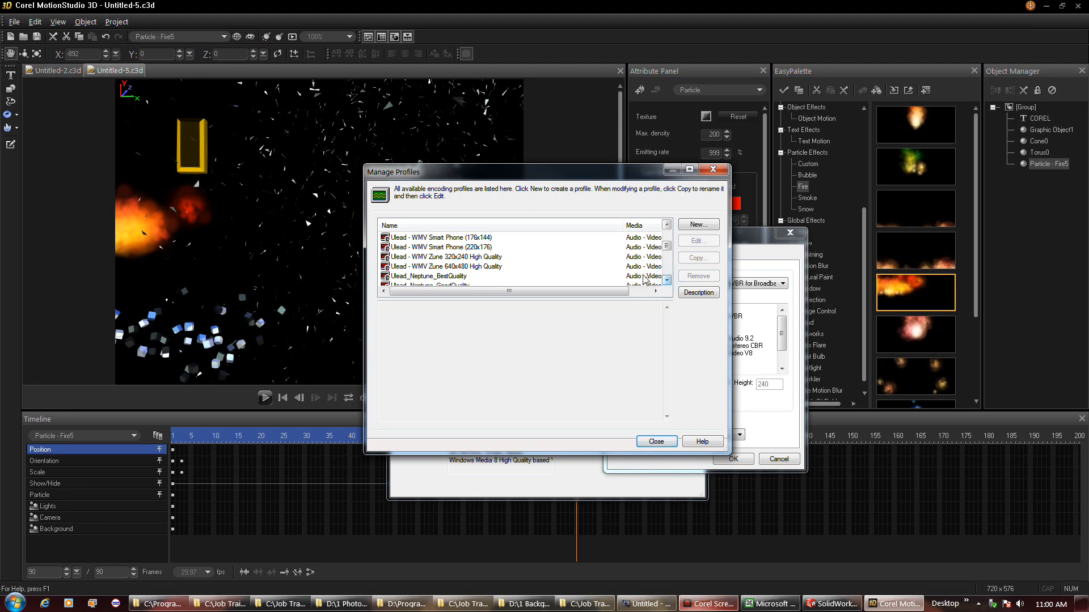
pyautogui.click(463, 267)
pyautogui.click(656, 441)
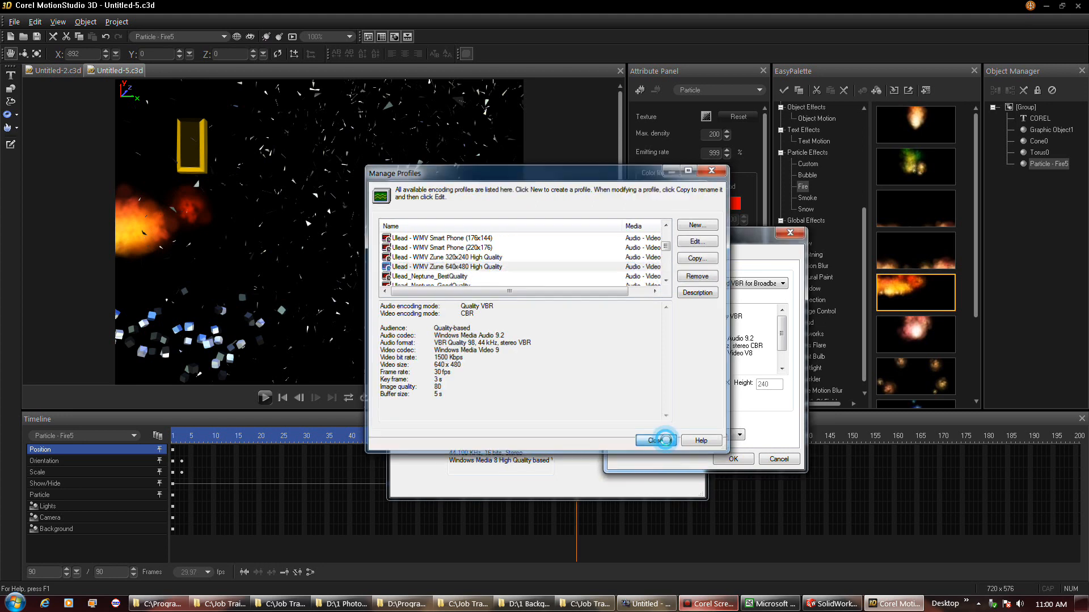
# Step: Accept the encoding options, save the animation as video file 234, and close the media player preview
pyautogui.click(730, 458)
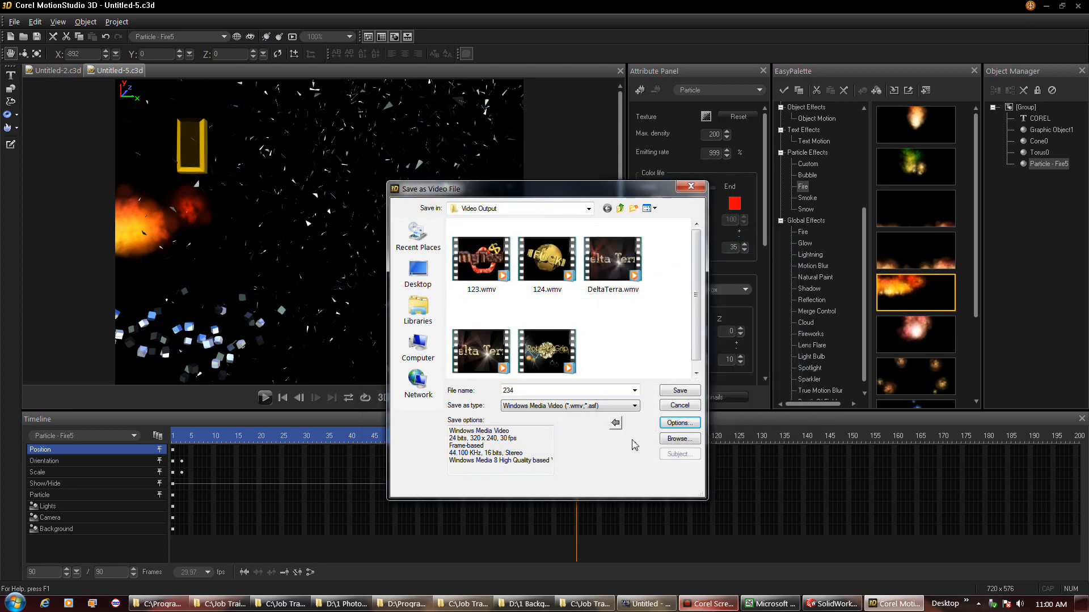
pyautogui.click(689, 391)
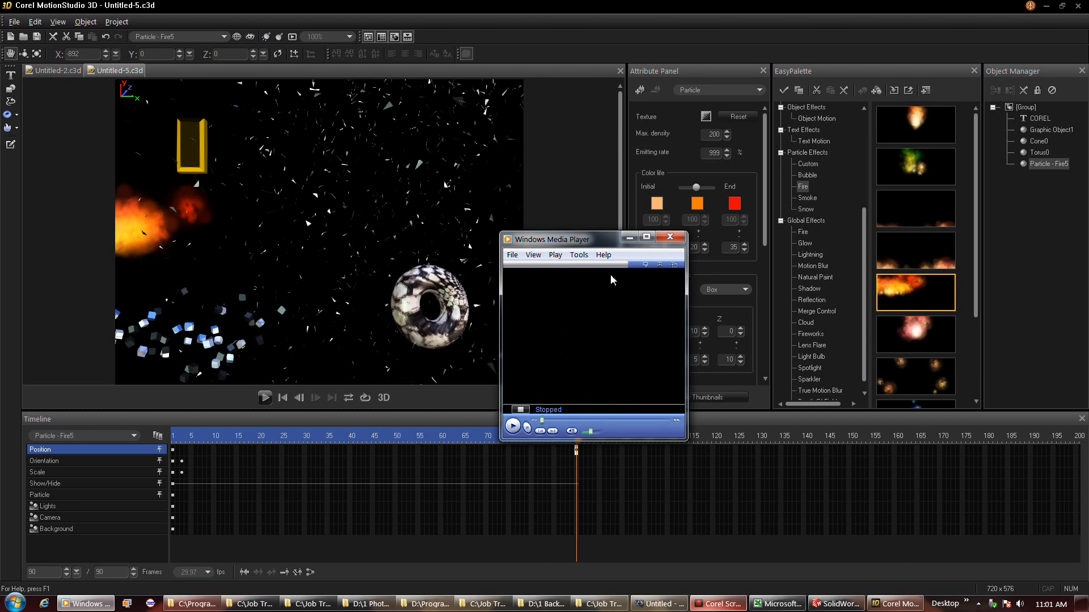
pyautogui.click(680, 240)
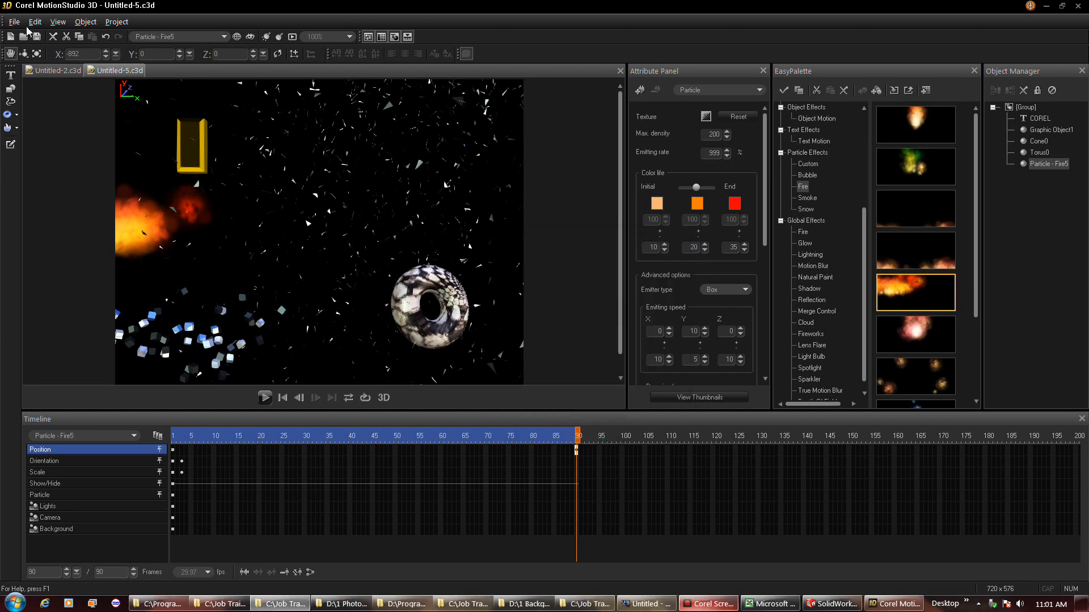
# Step: Start another video file export and open the profile manager from its encoding profile options
pyautogui.click(15, 21)
pyautogui.moveTo(64, 137)
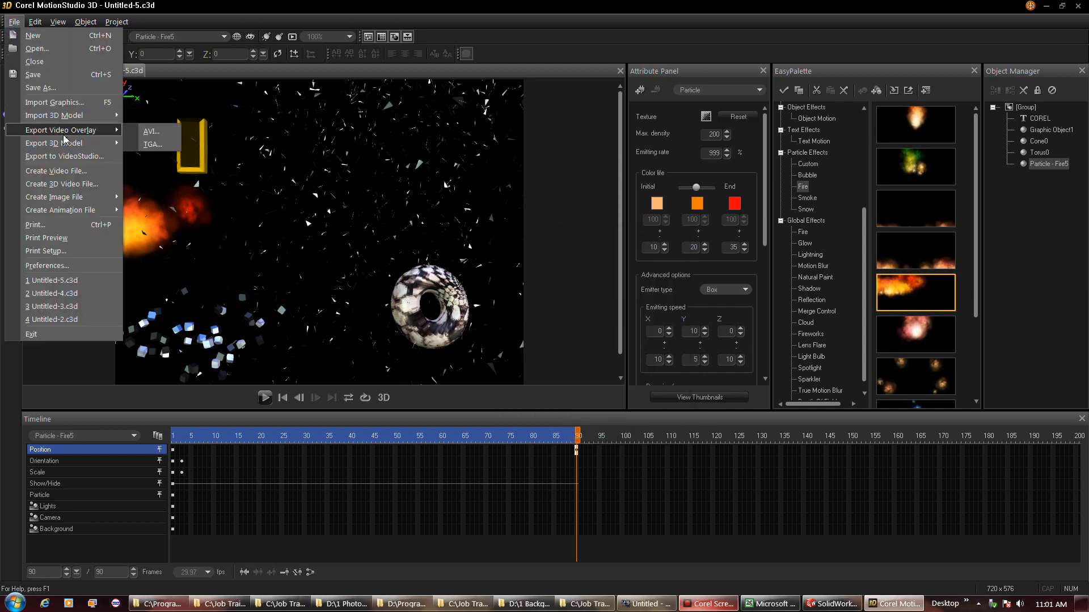
pyautogui.click(55, 171)
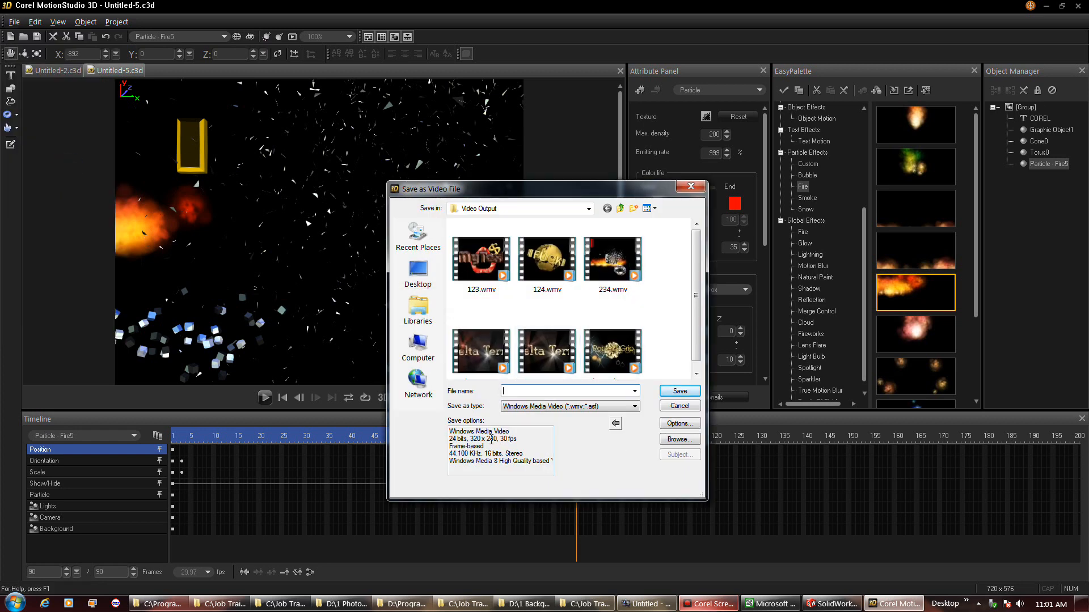
pyautogui.click(678, 423)
pyautogui.click(517, 248)
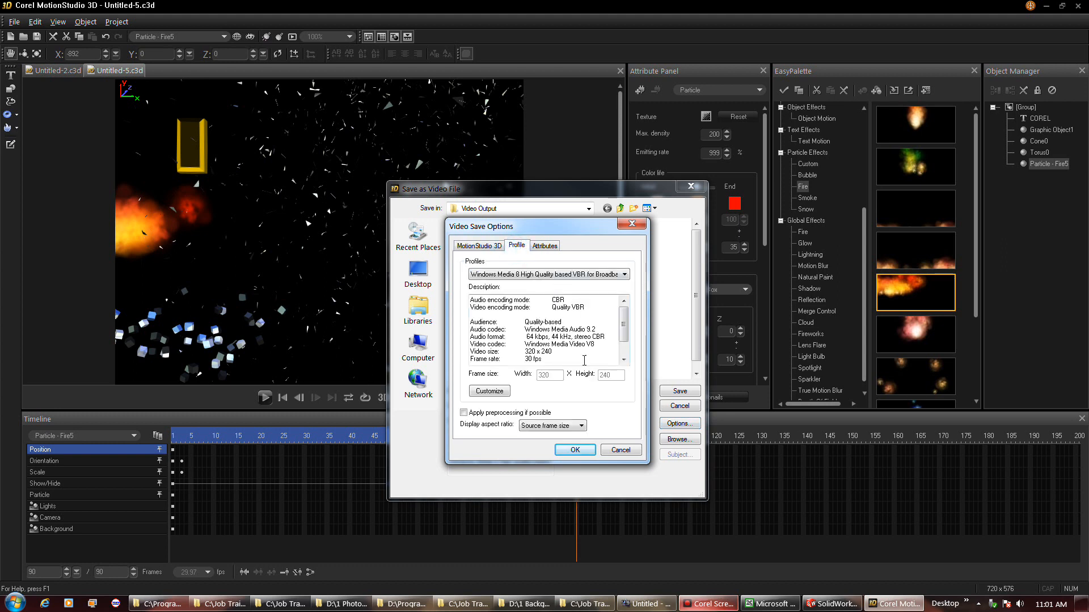
pyautogui.click(498, 395)
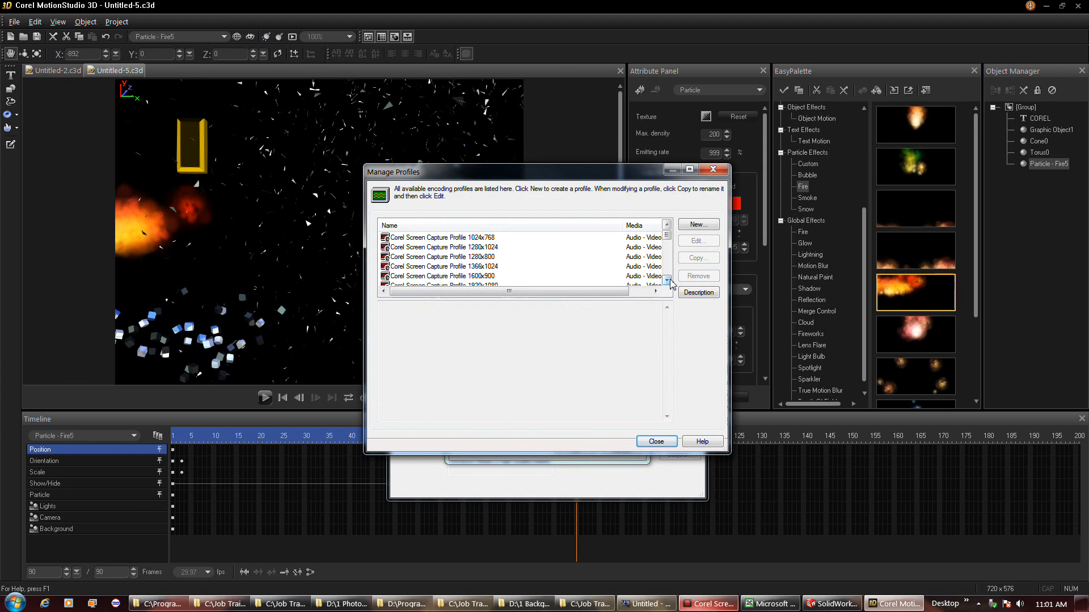
# Step: Find the Ulead - WMV Zune 640x480 High Quality profile in the profile manager and examine its encoding details
pyautogui.click(669, 280)
pyautogui.click(669, 280)
pyautogui.click(668, 280)
pyautogui.click(669, 280)
pyautogui.click(668, 280)
pyautogui.click(669, 280)
pyautogui.click(668, 280)
pyautogui.click(669, 280)
pyautogui.click(668, 280)
pyautogui.click(669, 281)
pyautogui.click(668, 280)
pyautogui.click(668, 281)
pyautogui.click(669, 280)
pyautogui.click(669, 281)
pyautogui.click(668, 280)
pyautogui.click(669, 280)
pyautogui.click(669, 280)
pyautogui.click(668, 280)
pyautogui.click(668, 281)
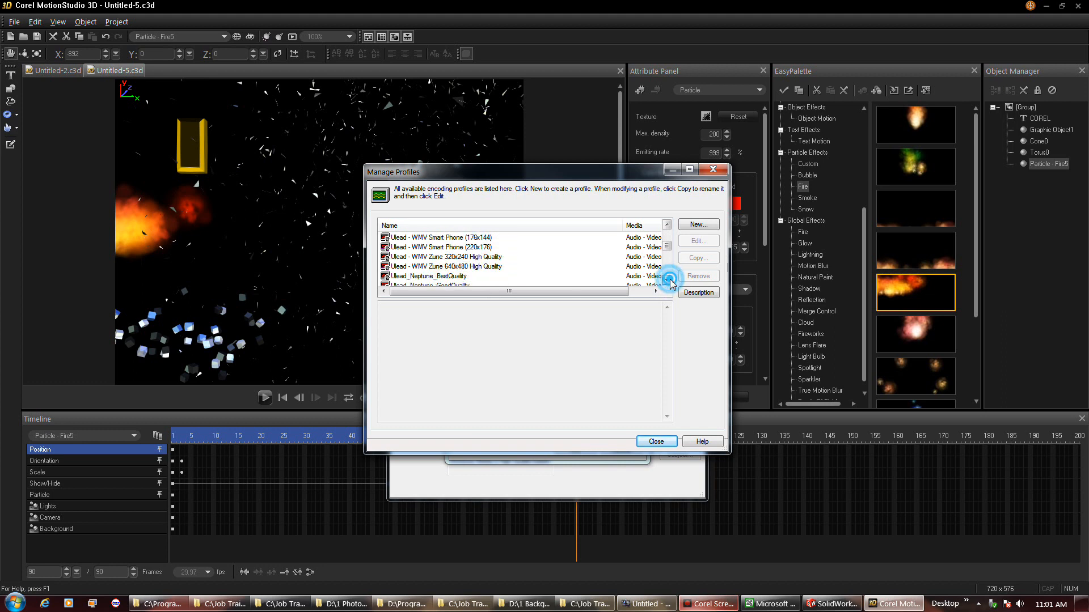
pyautogui.click(477, 267)
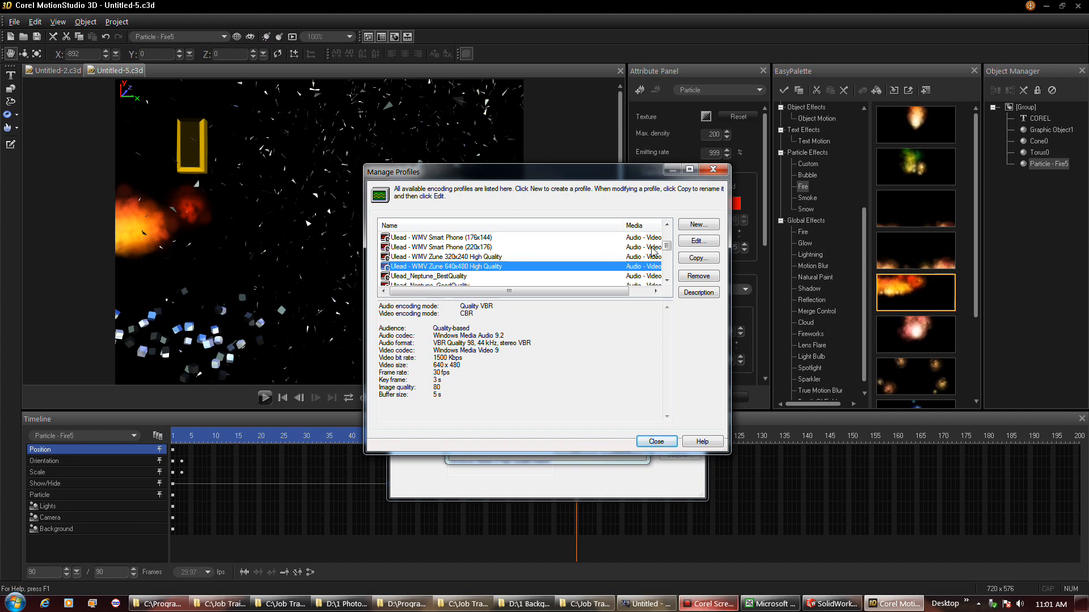
# Step: Review the general settings of the Ulead - WMV Zune 640x480 High Quality profile and close its editor
pyautogui.click(669, 280)
pyautogui.click(669, 280)
pyautogui.click(668, 280)
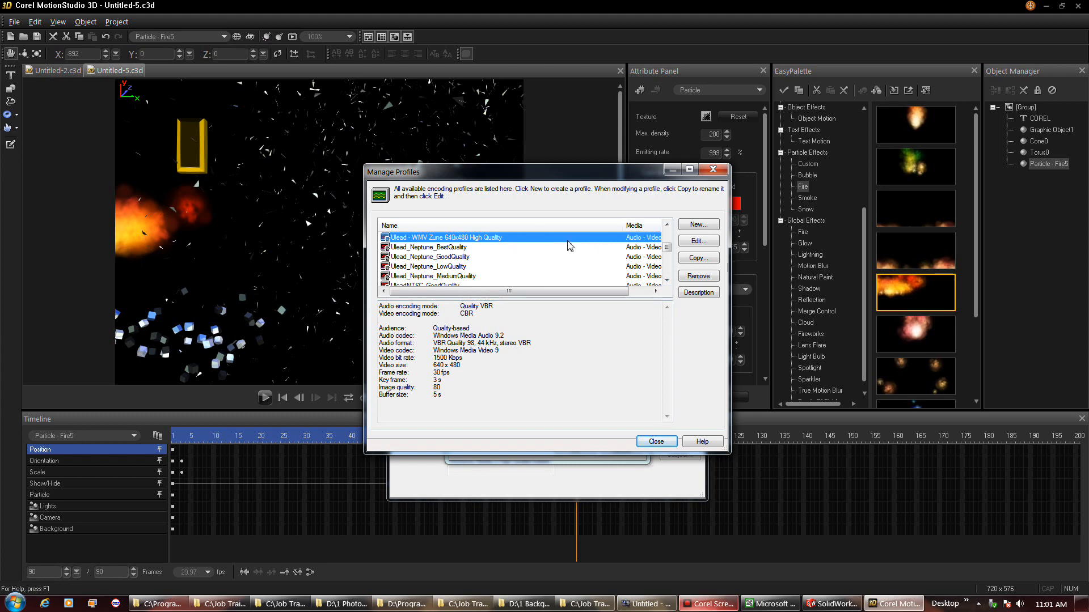
pyautogui.doubleClick(564, 238)
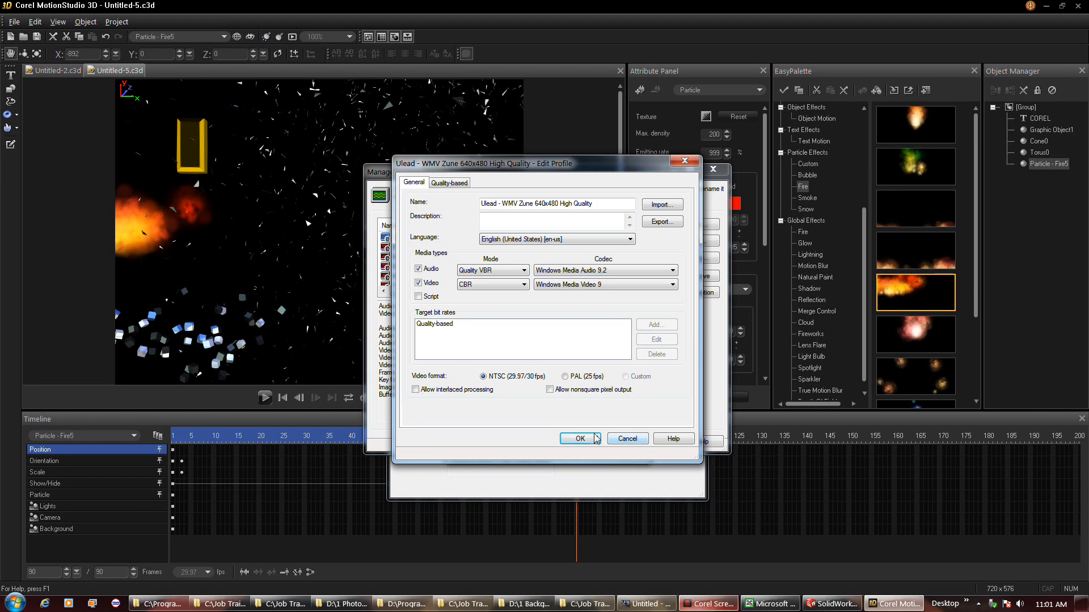
pyautogui.click(581, 438)
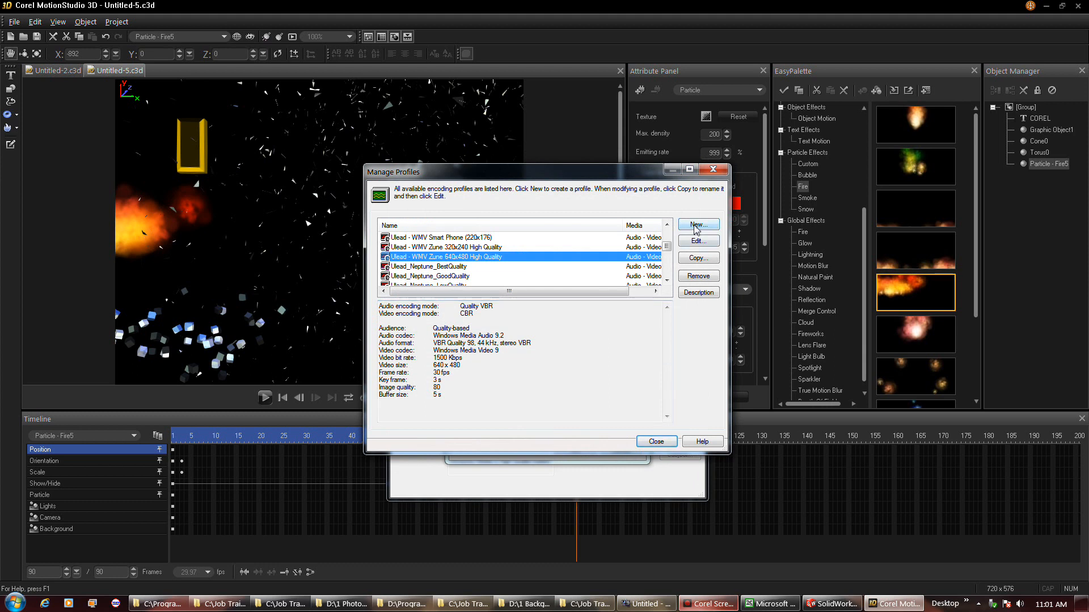
pyautogui.click(695, 226)
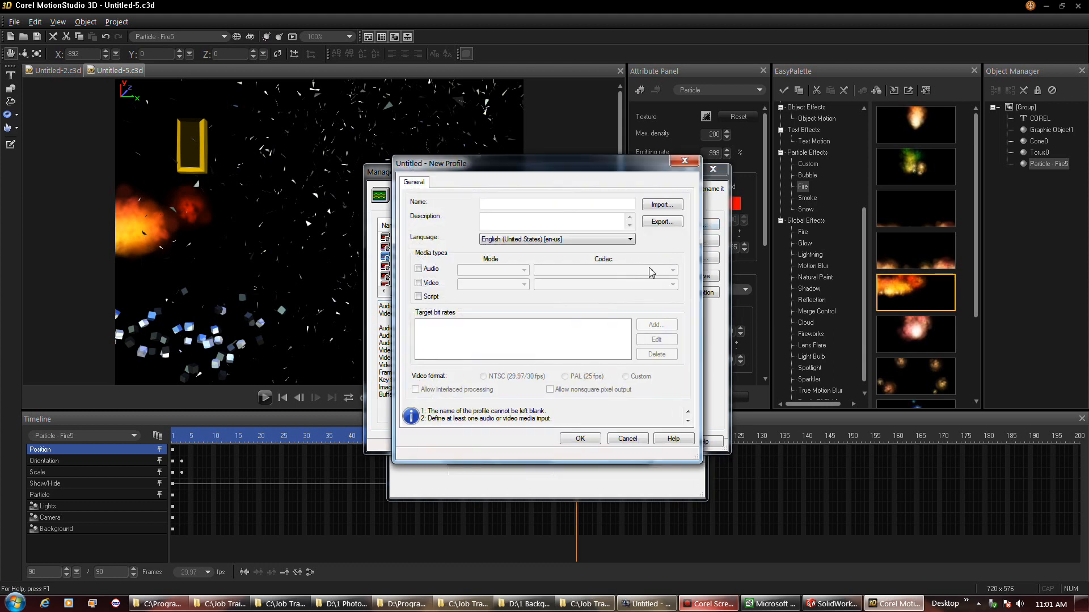
pyautogui.click(629, 439)
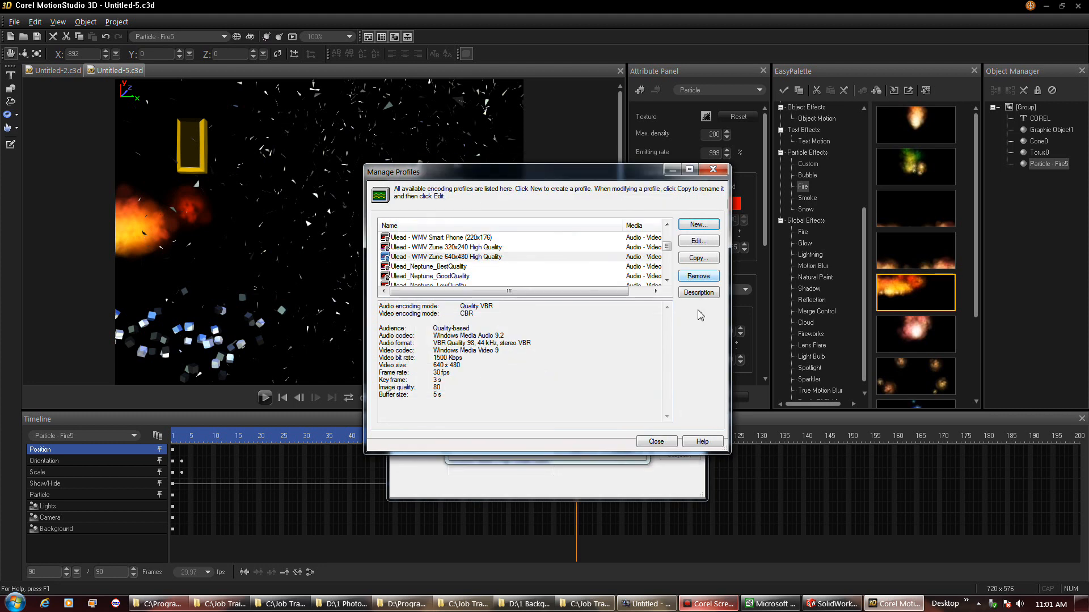
pyautogui.click(698, 258)
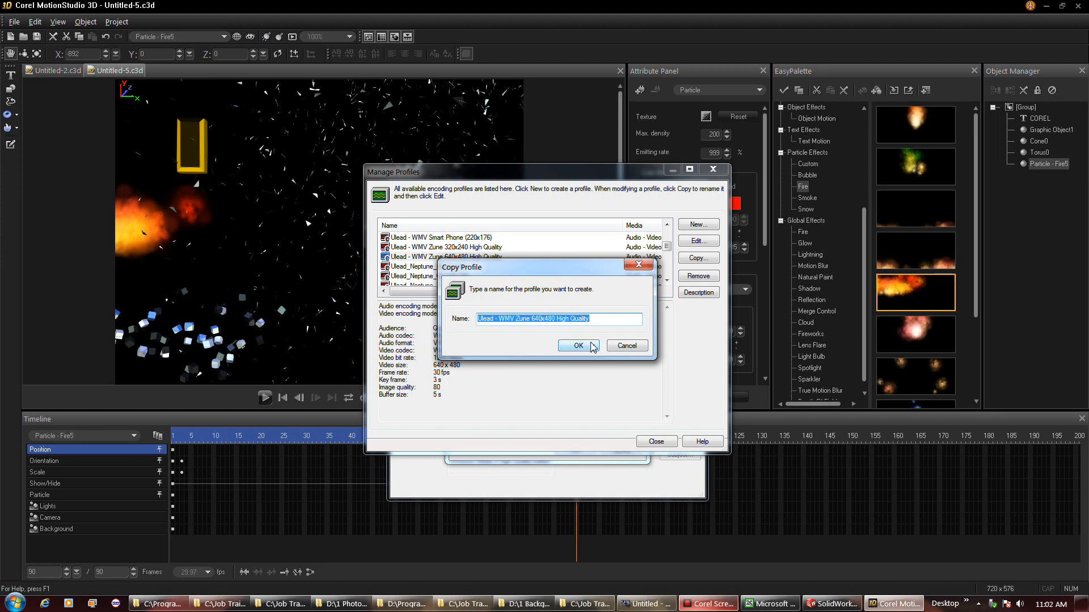
pyautogui.click(593, 347)
pyautogui.click(615, 348)
pyautogui.click(627, 346)
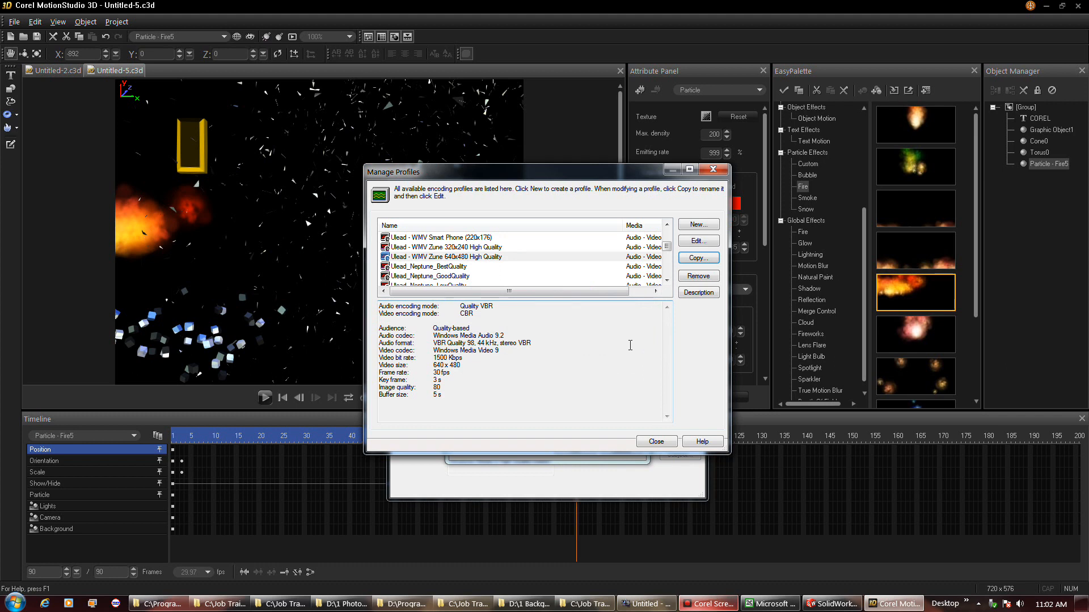
pyautogui.doubleClick(492, 257)
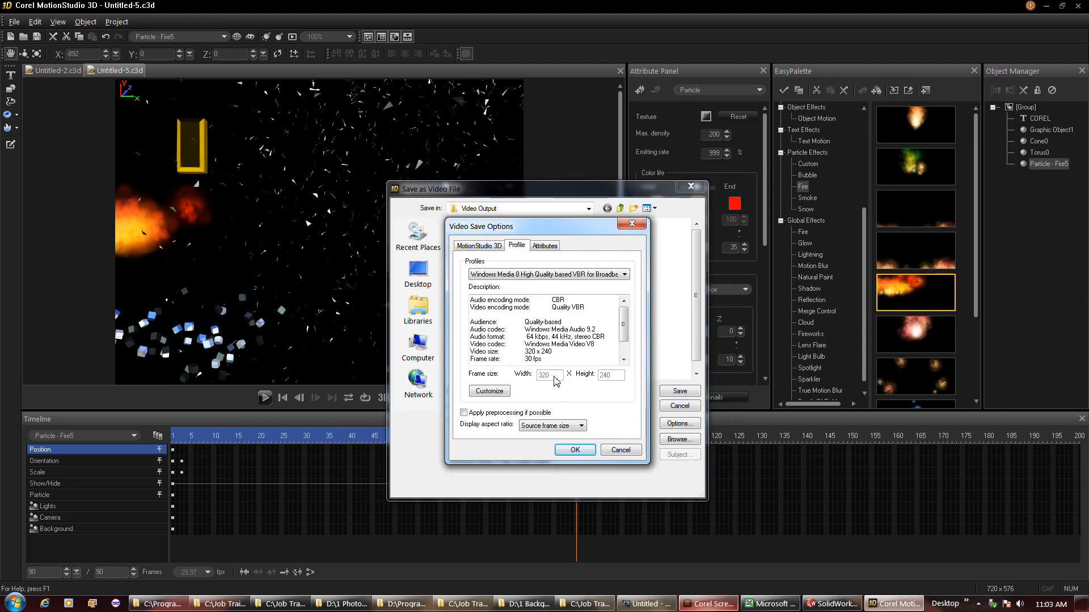
# Step: Edit the Ulead - WMV Zune 640x480 High Quality profile and rename it Ulead - WMV Zune 640x480 High Quality2
pyautogui.click(489, 391)
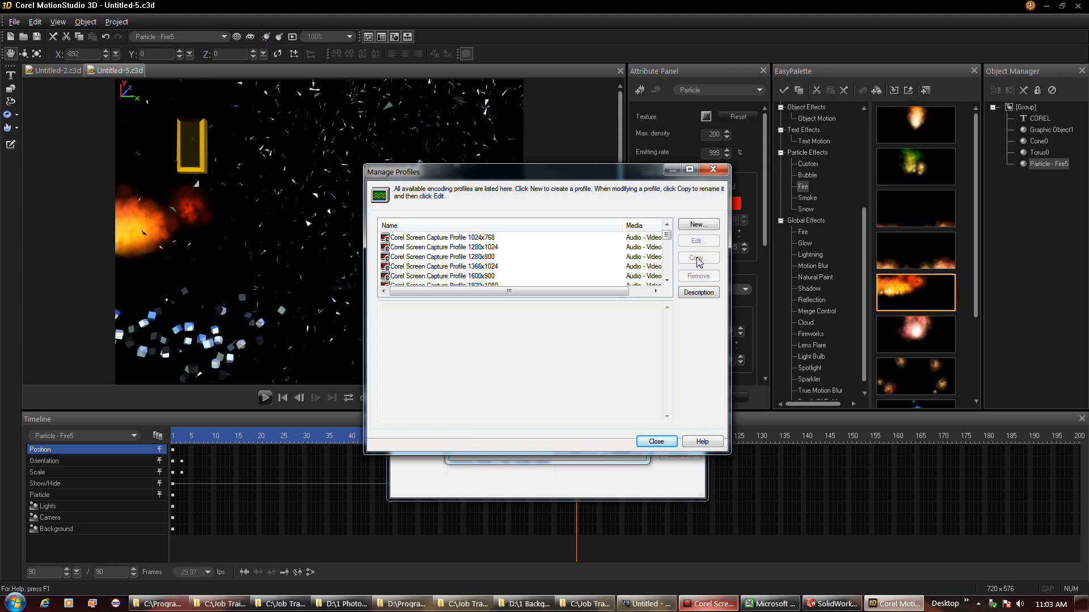
pyautogui.click(698, 292)
pyautogui.click(695, 295)
pyautogui.scroll(-2, 669, 266)
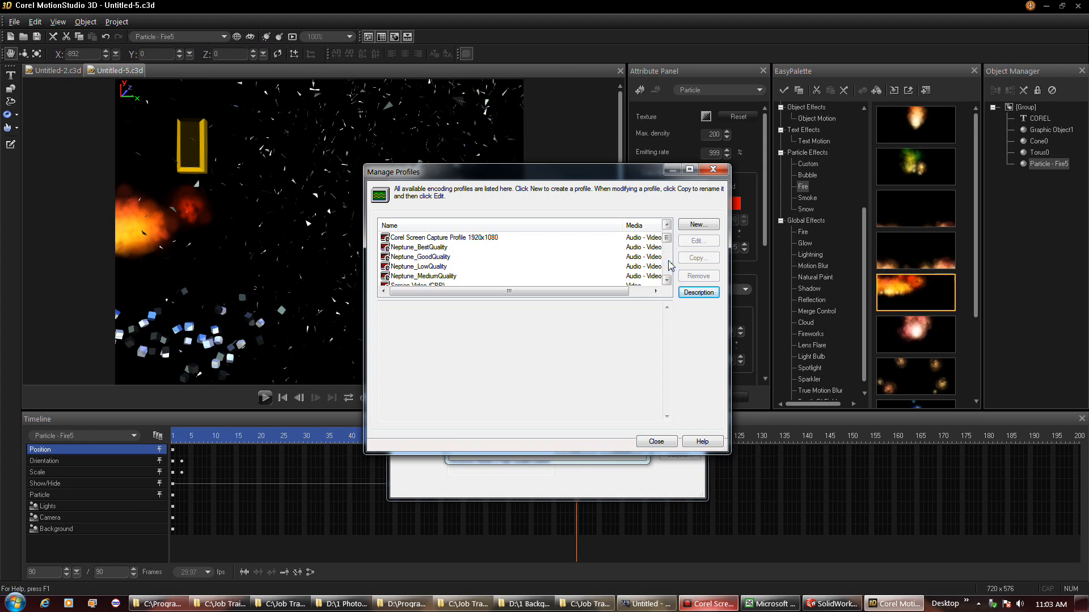
pyautogui.scroll(-2, 670, 265)
pyautogui.scroll(-2, 670, 265)
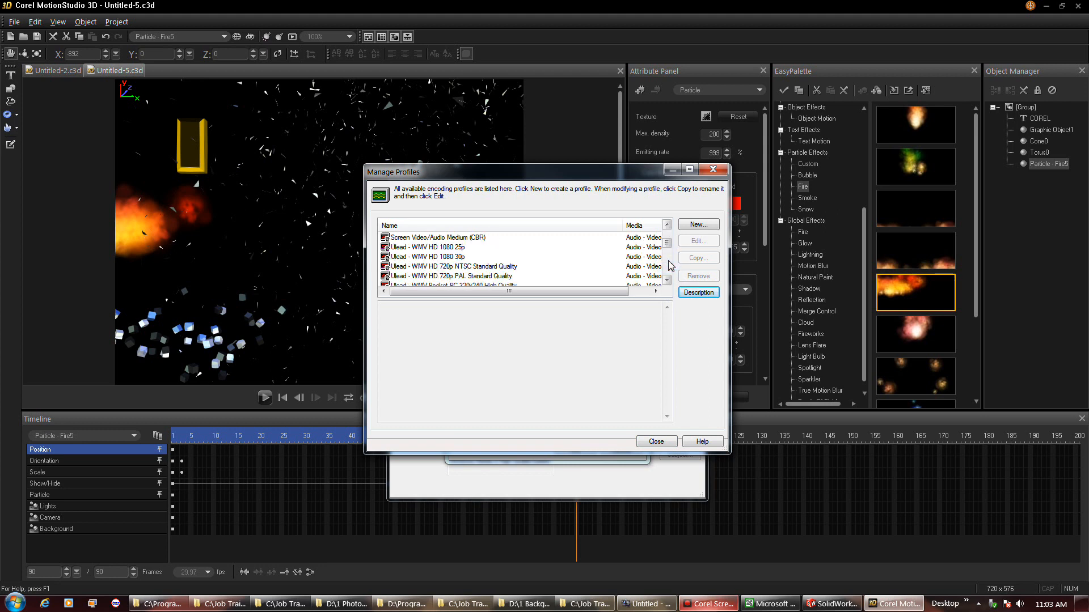
pyautogui.scroll(-2, 670, 266)
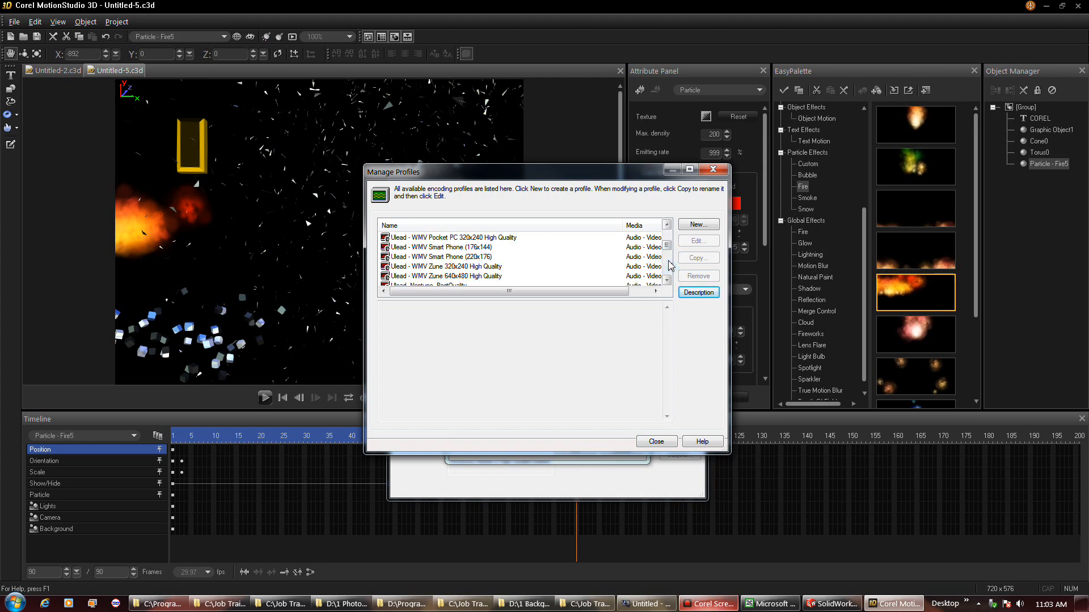
pyautogui.doubleClick(491, 277)
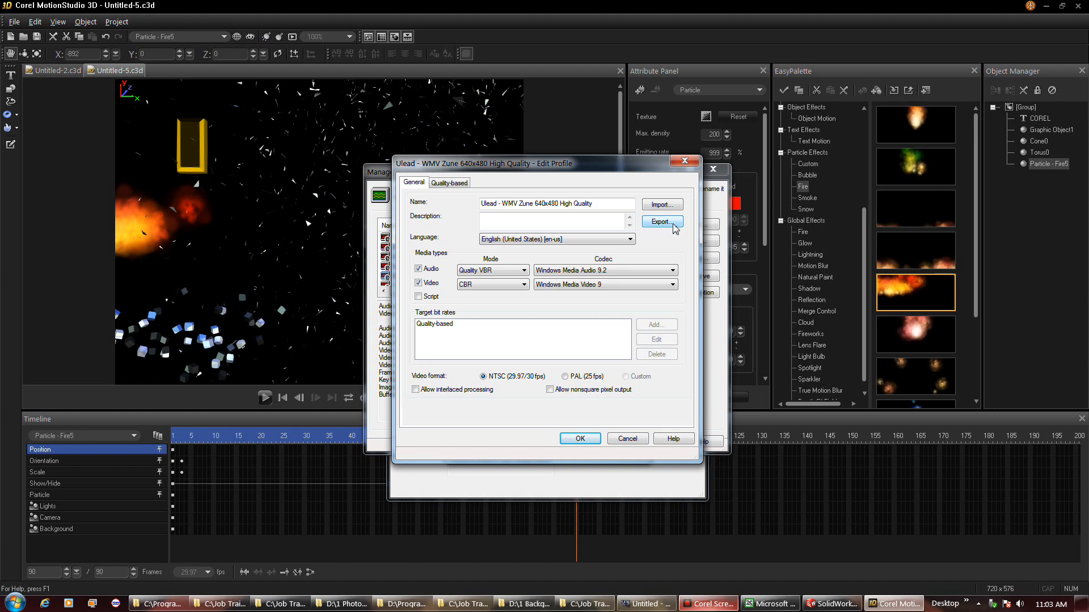
pyautogui.click(605, 206)
pyautogui.click(608, 205)
pyautogui.write('2')
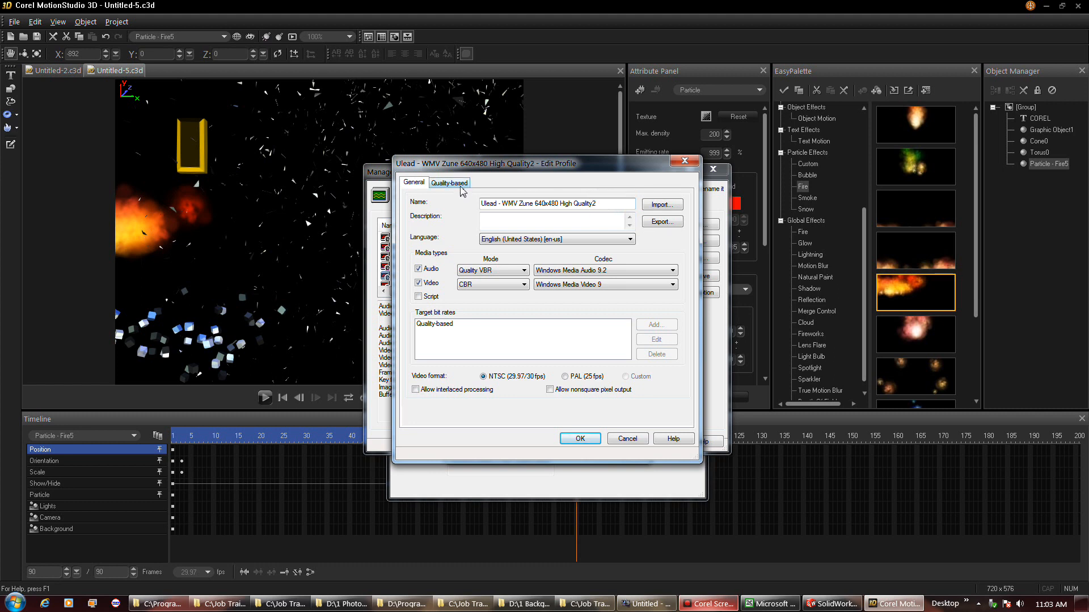
# Step: Check the renamed profile's quality-based settings, save the profile, and close the profile manager
pyautogui.click(453, 182)
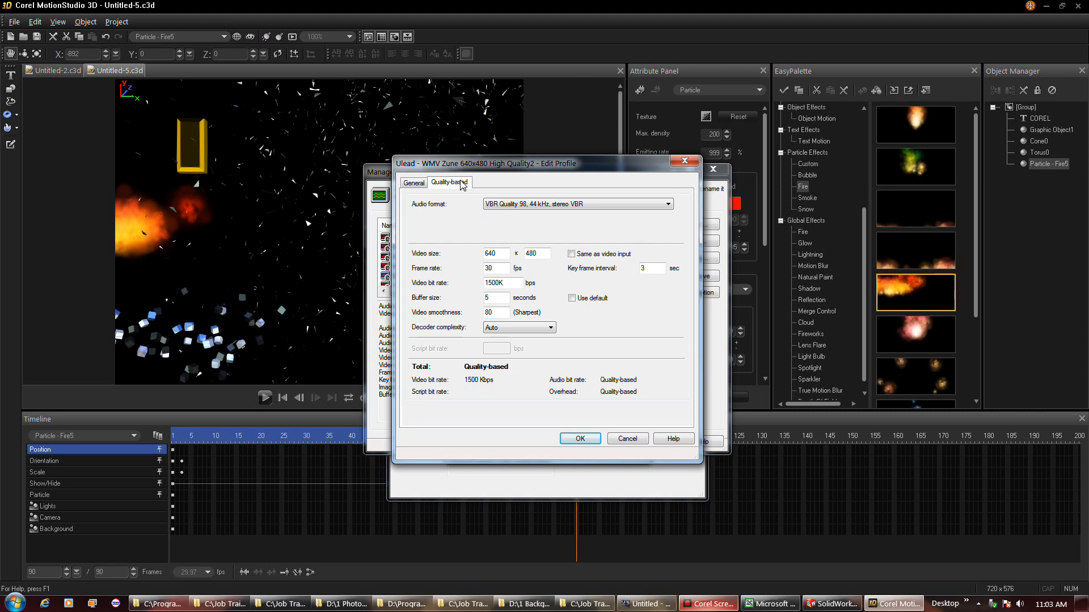
pyautogui.click(414, 183)
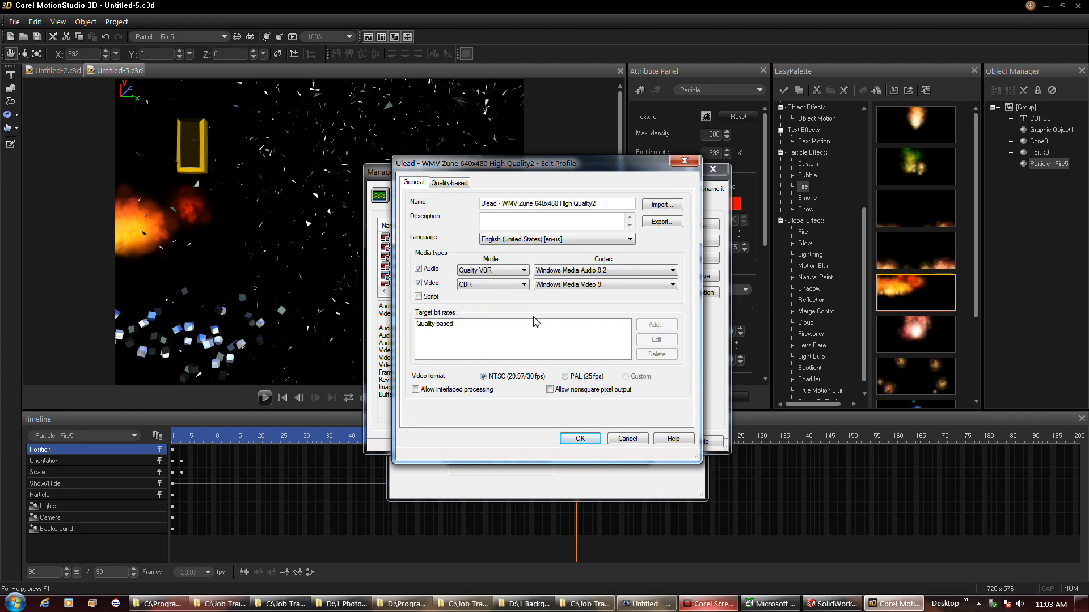
pyautogui.click(588, 441)
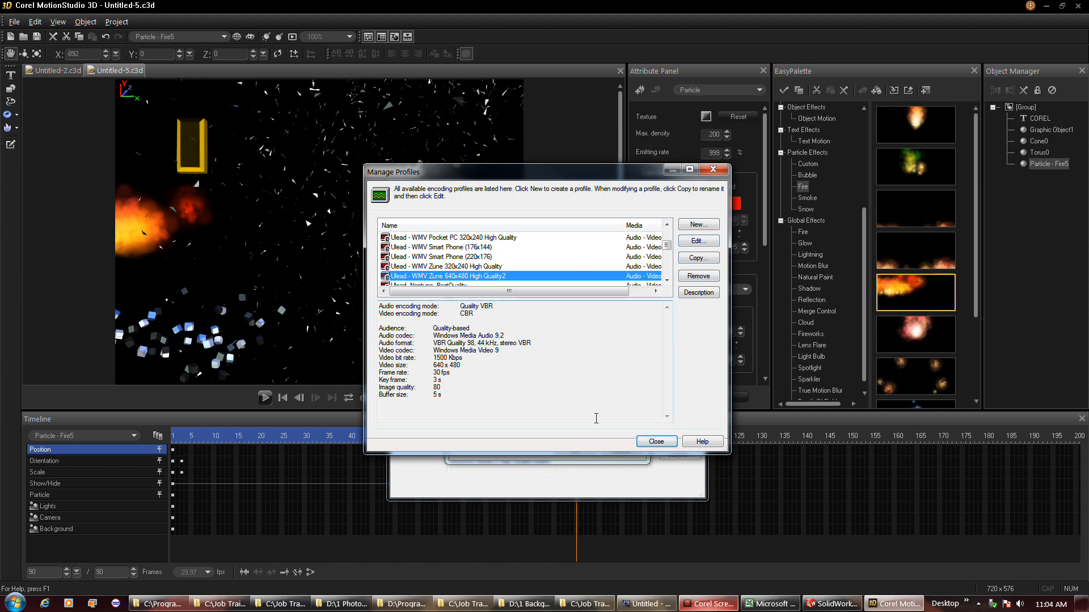
pyautogui.click(657, 442)
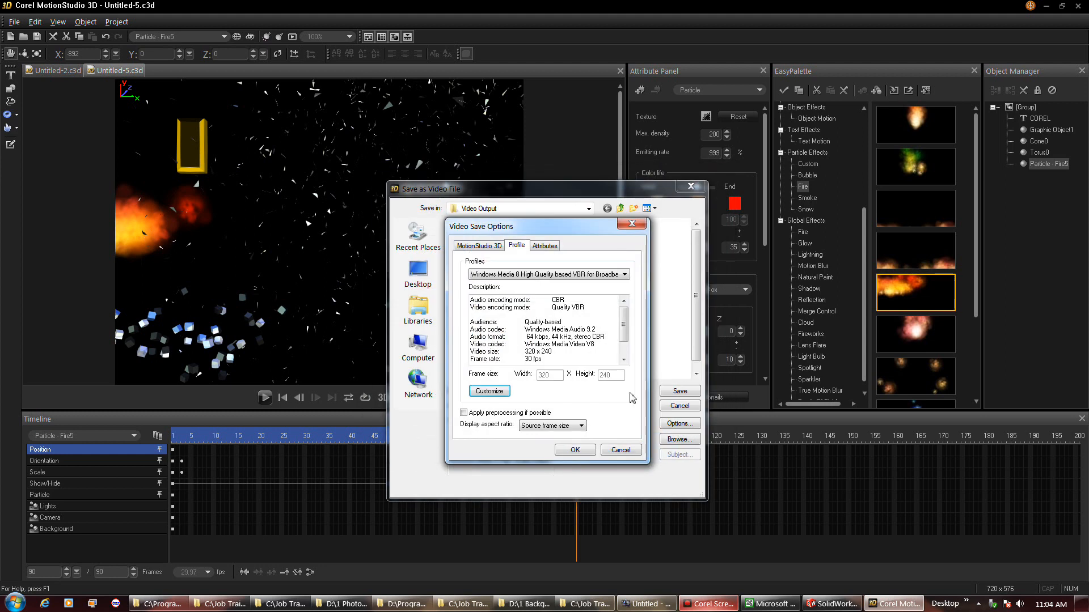
# Step: Confirm the video save options and keep Windows Media Video as the save format
pyautogui.click(587, 452)
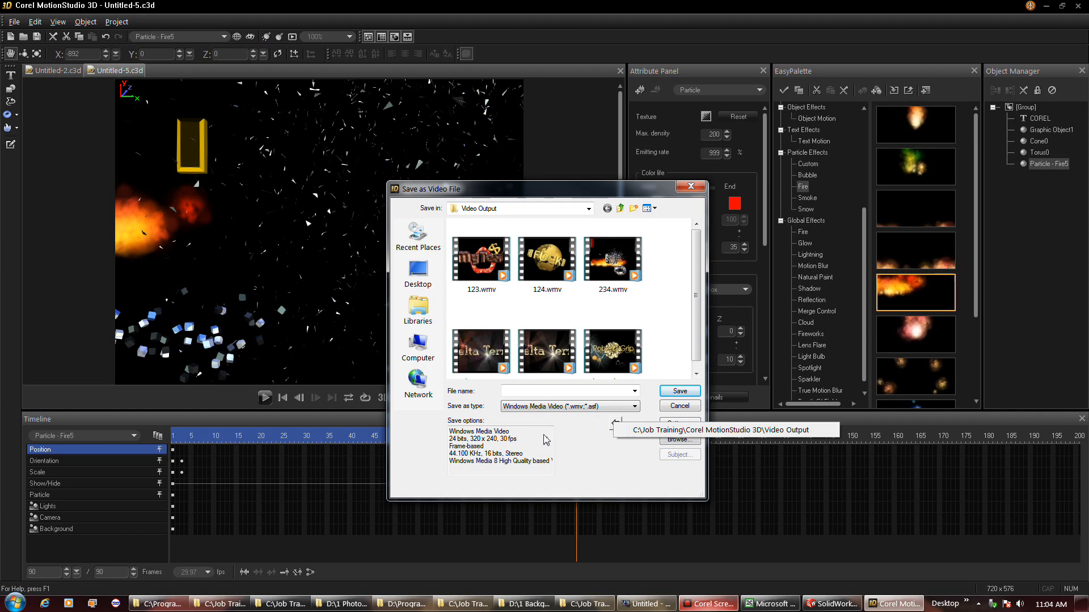
pyautogui.moveTo(511, 452); pyautogui.dragTo(516, 453)
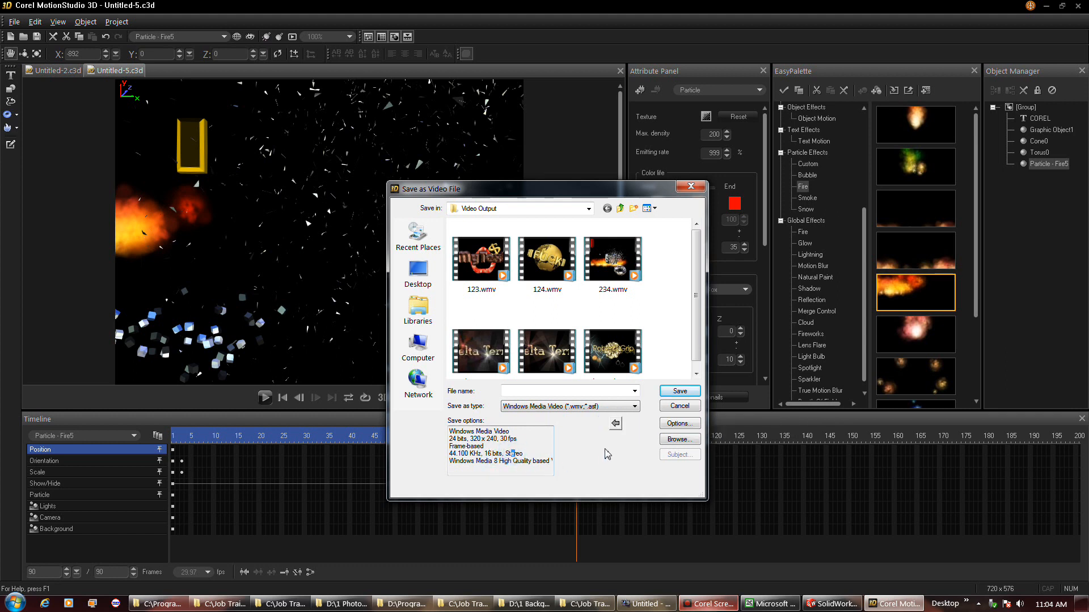
pyautogui.click(636, 407)
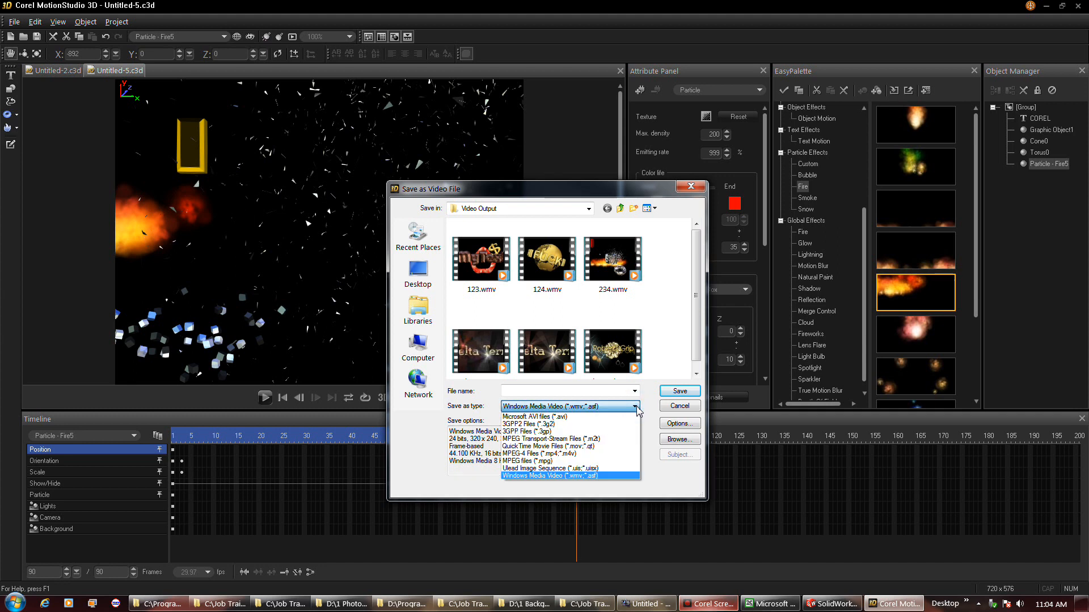
pyautogui.click(624, 476)
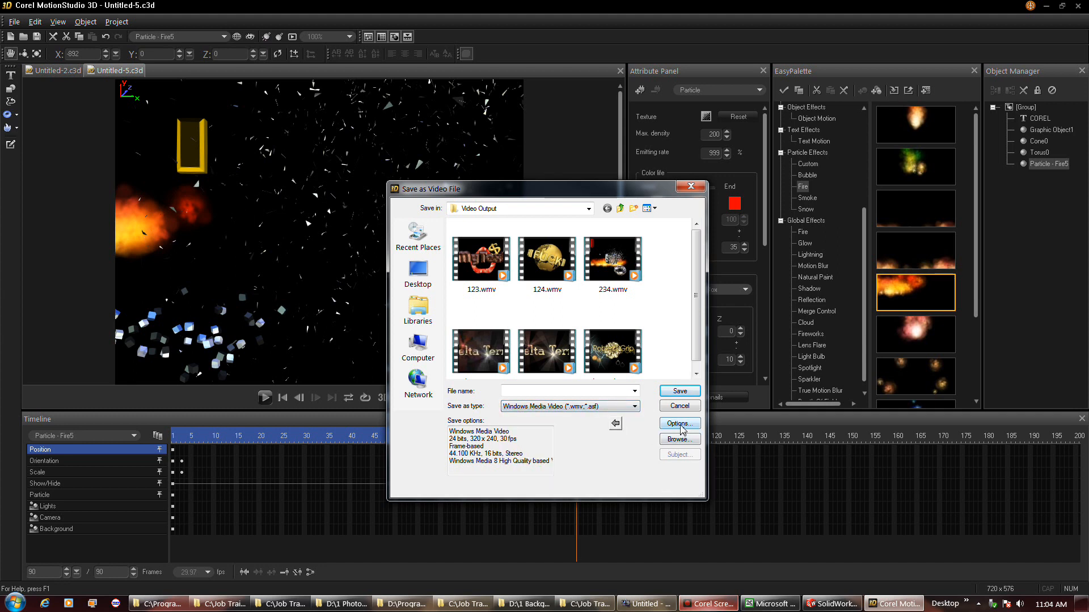
# Step: Reopen the video save options and review the current encoding profile and the attributes
pyautogui.click(680, 425)
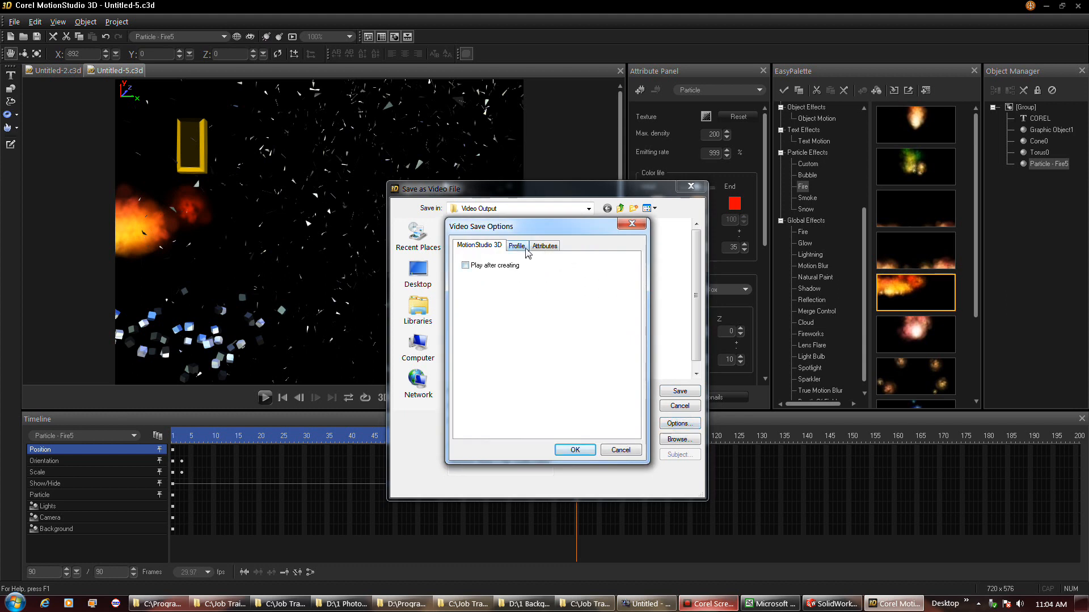
pyautogui.click(526, 249)
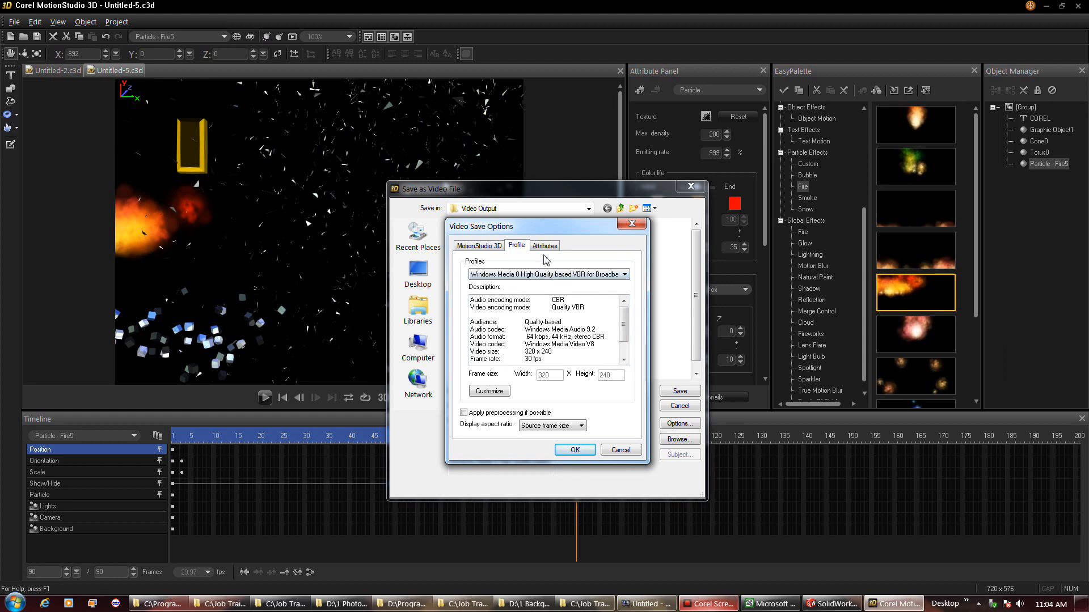
pyautogui.click(544, 246)
pyautogui.click(514, 246)
pyautogui.moveTo(622, 333)
pyautogui.mouseDown()
pyautogui.moveTo(621, 356)
pyautogui.moveTo(620, 330)
pyautogui.mouseUp()
# Step: Set the Windows Media encoding profile to Neptune_BestQuality and confirm the video save options
pyautogui.click(624, 275)
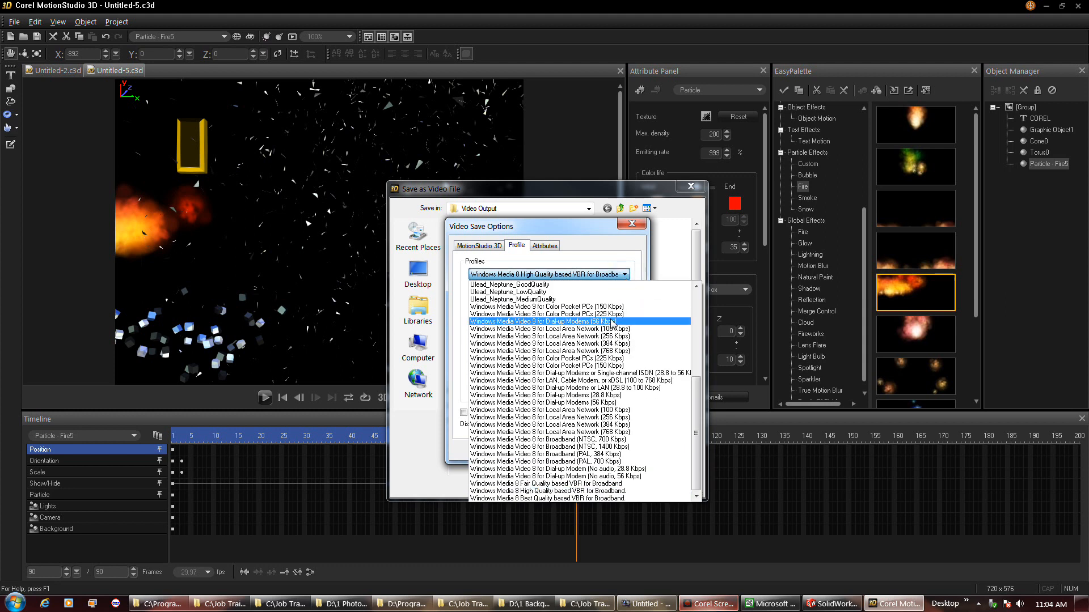
pyautogui.moveTo(693, 409); pyautogui.dragTo(695, 324)
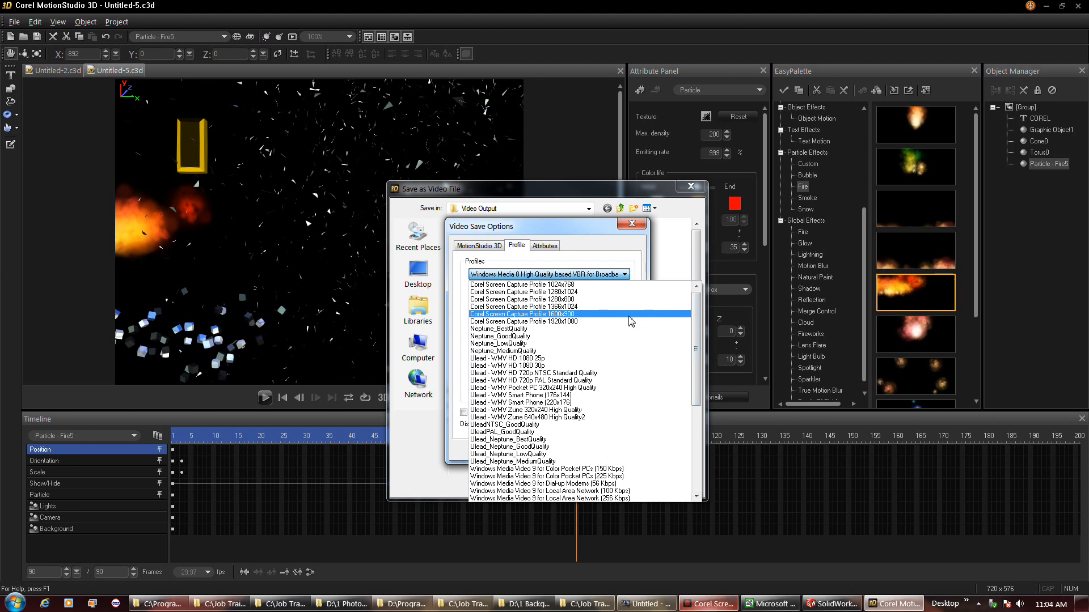
pyautogui.click(604, 337)
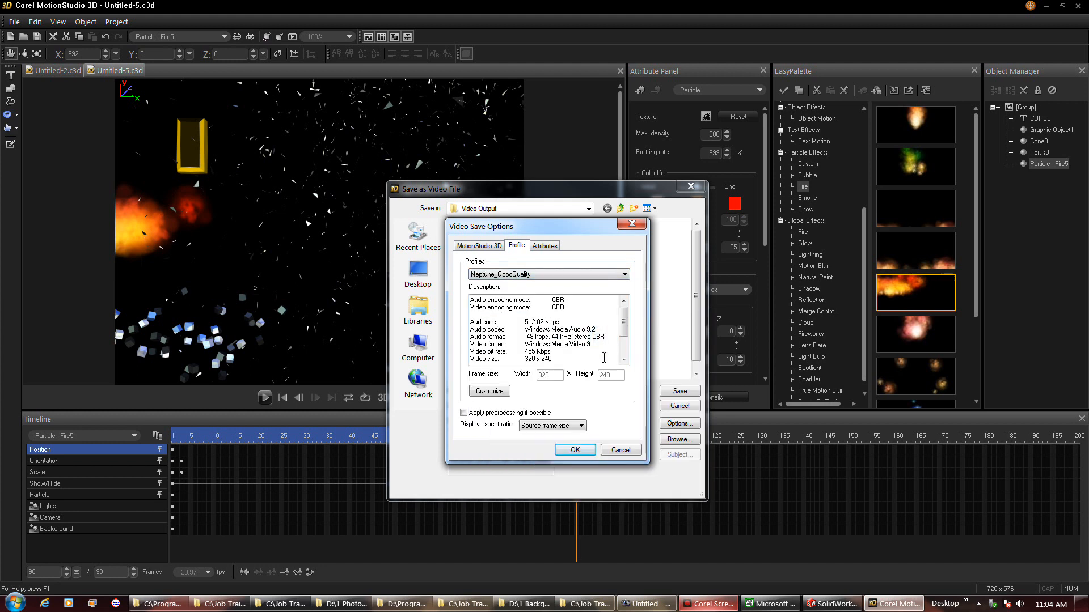
pyautogui.click(611, 278)
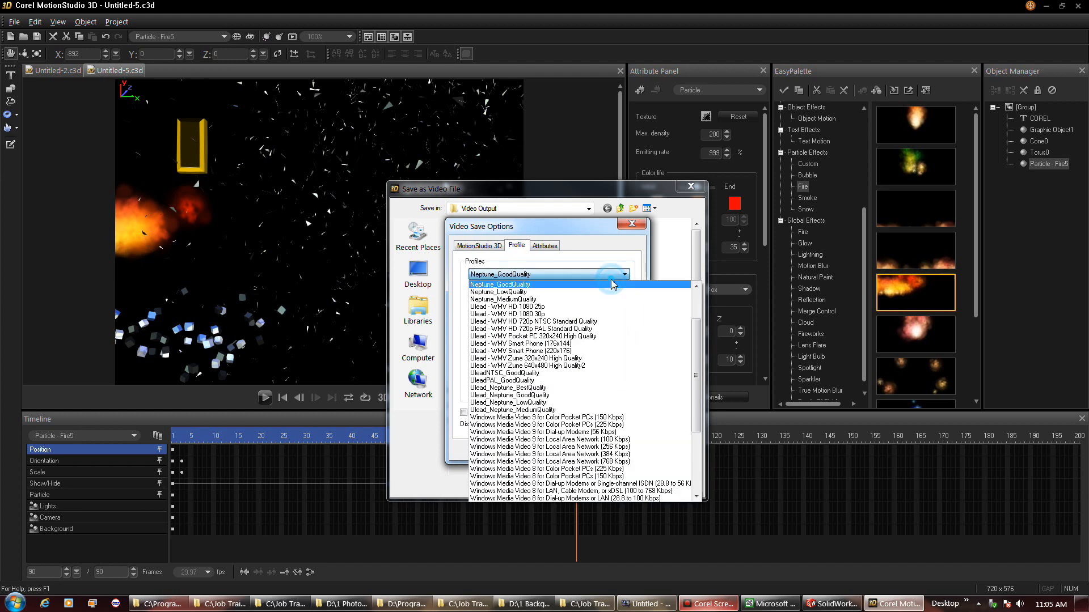
pyautogui.scroll(1, 611, 292)
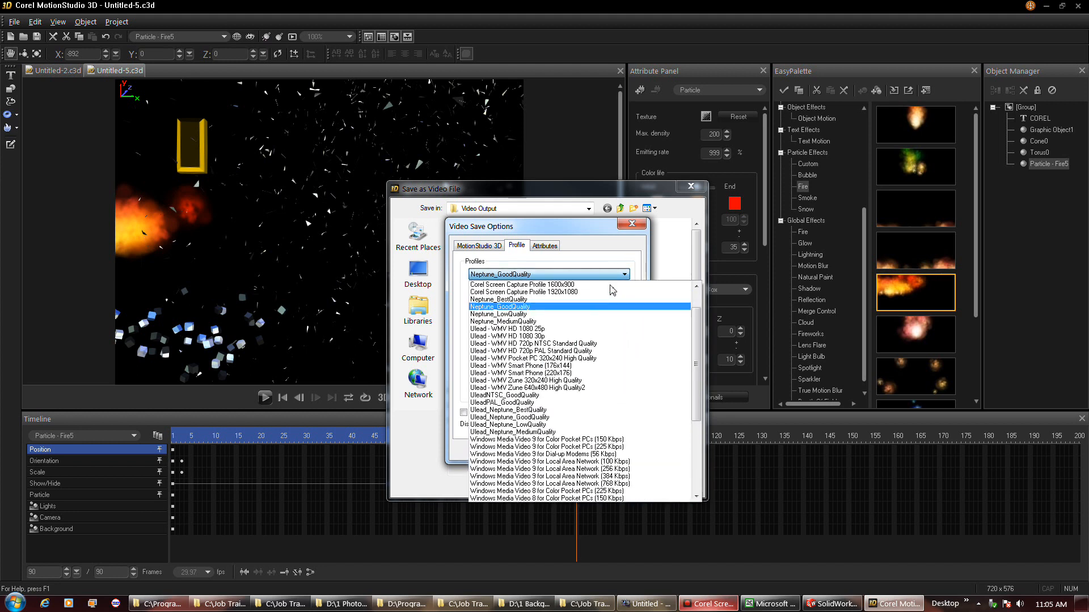
pyautogui.click(611, 300)
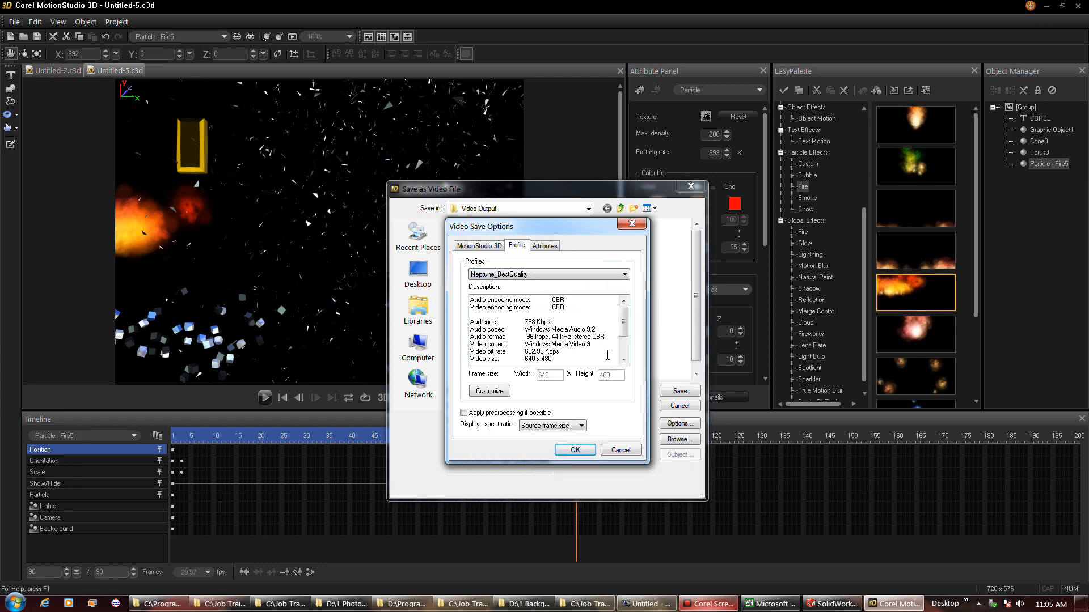
pyautogui.click(574, 449)
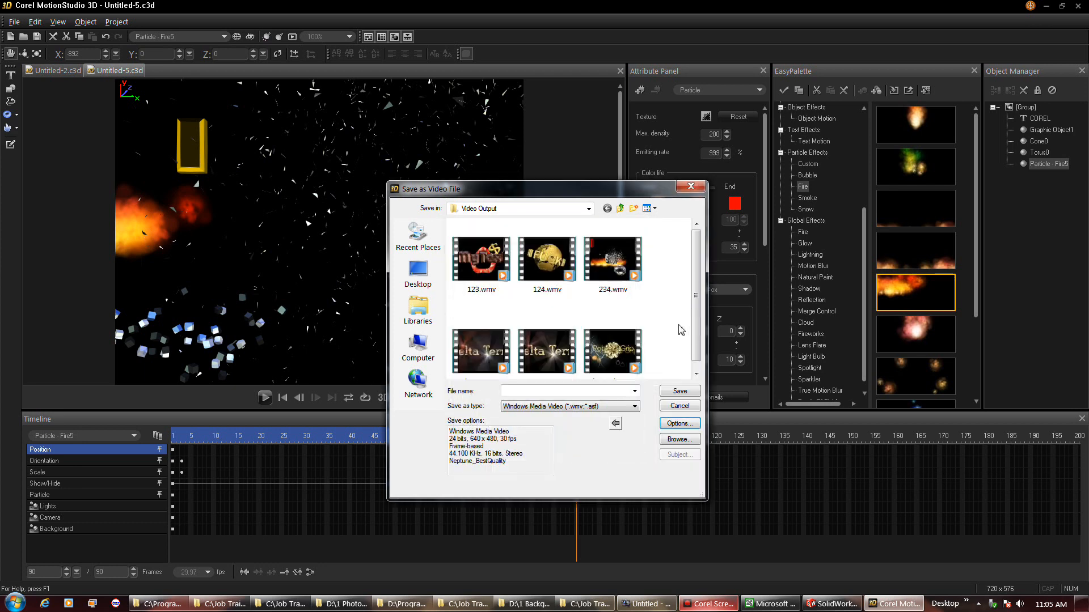
# Step: Export the animation to the Video Output folder as 125, and play the finished video before closing the media player
pyautogui.click(594, 391)
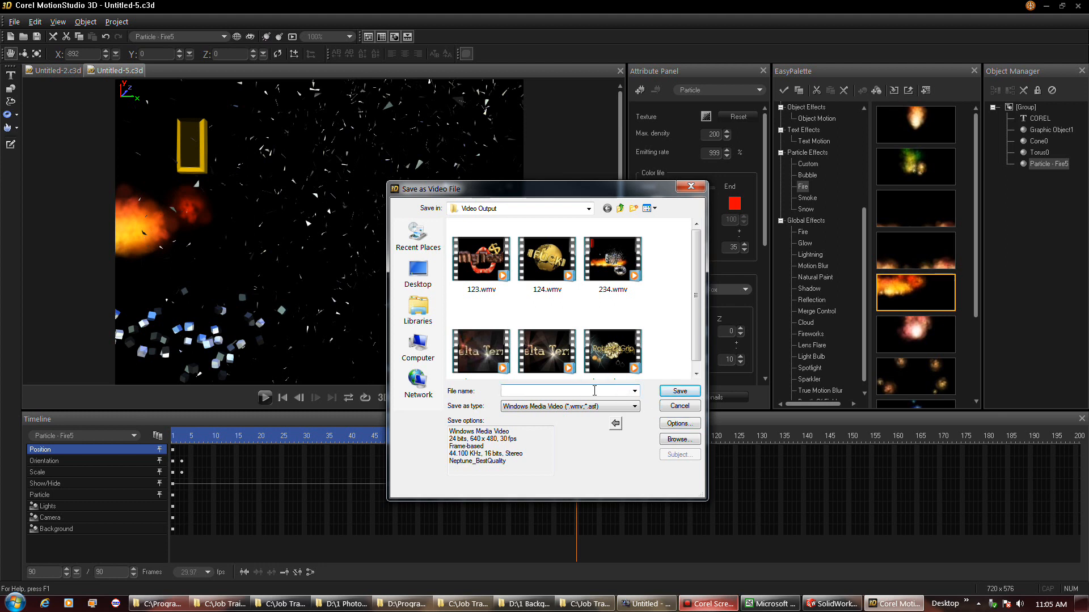
pyautogui.write('125')
pyautogui.press('Return')
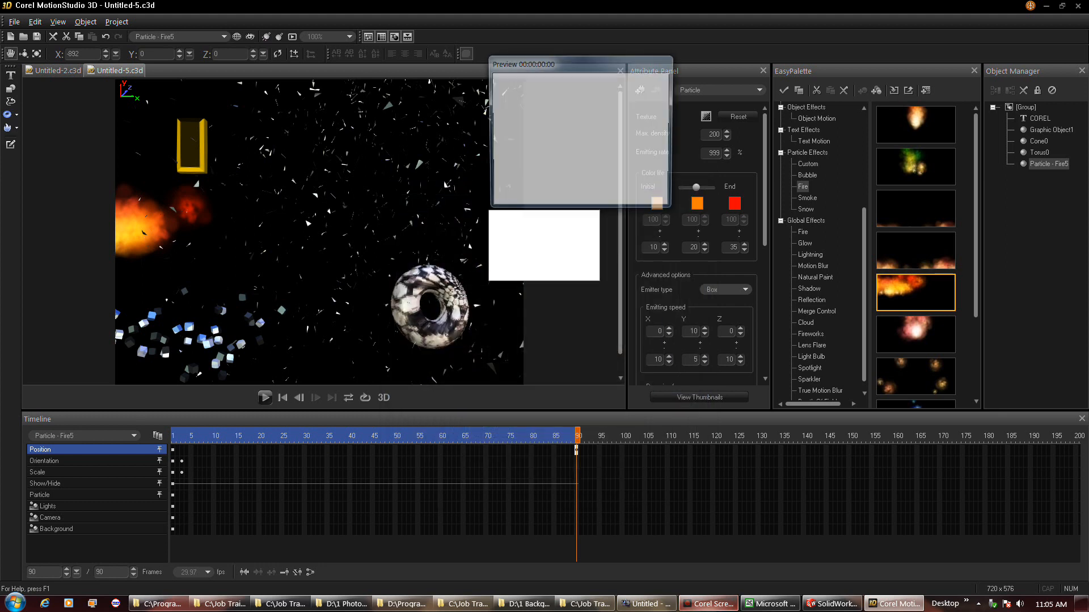
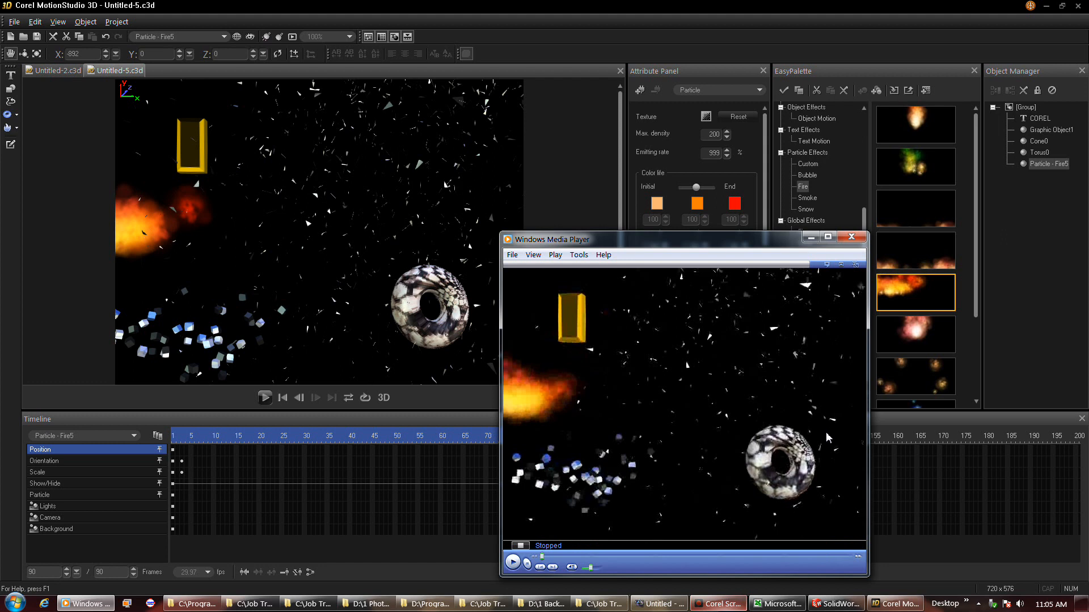
pyautogui.click(514, 562)
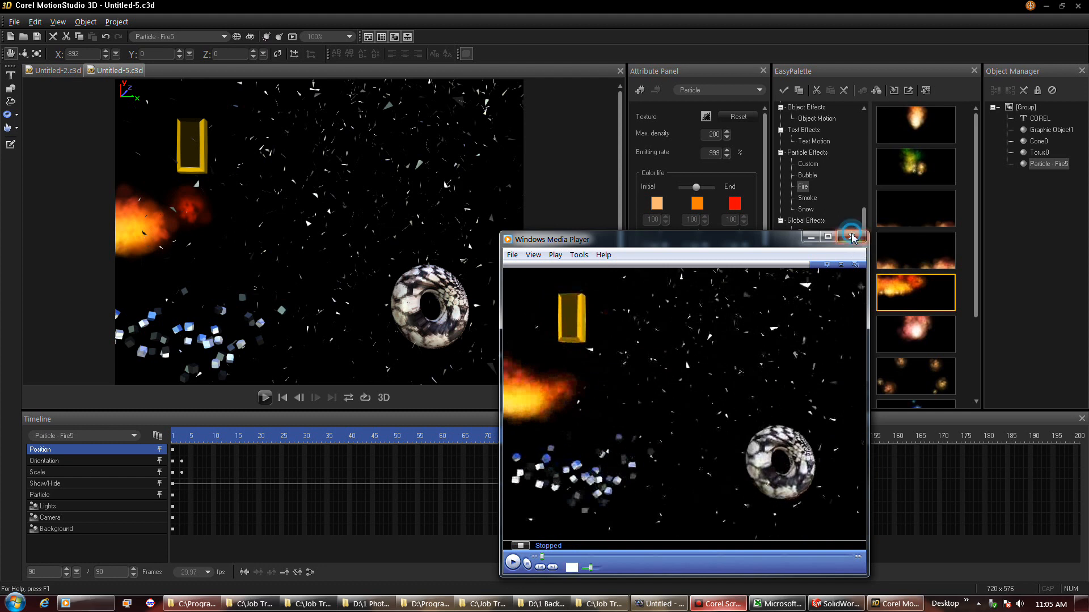
pyautogui.click(852, 238)
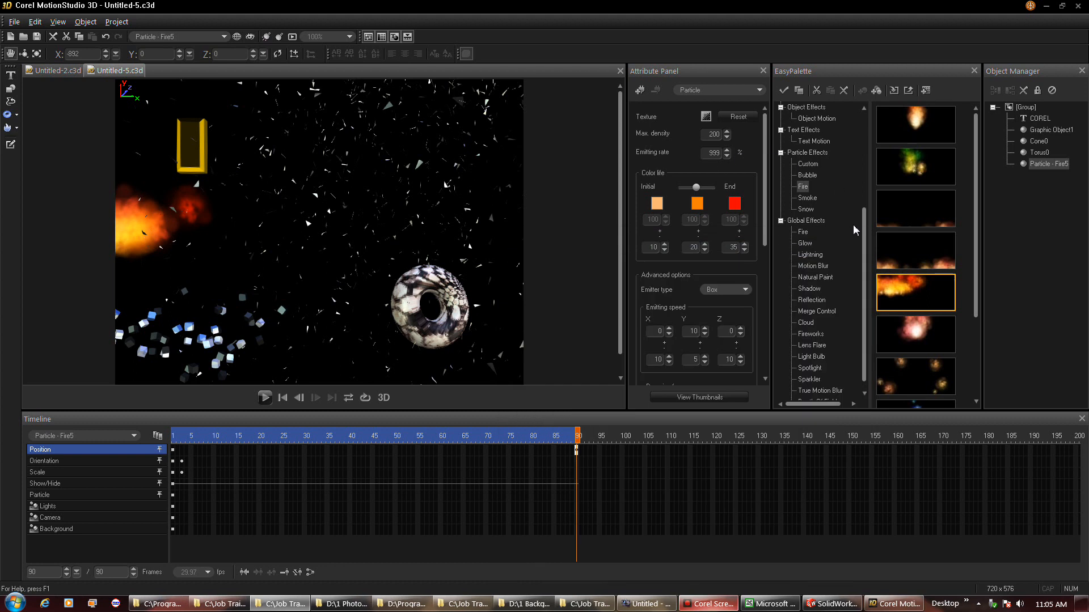
# Step: Apply the dark red-and-blue space preset from Video Background to the scene and play the animation
pyautogui.moveTo(862, 246); pyautogui.dragTo(855, 136)
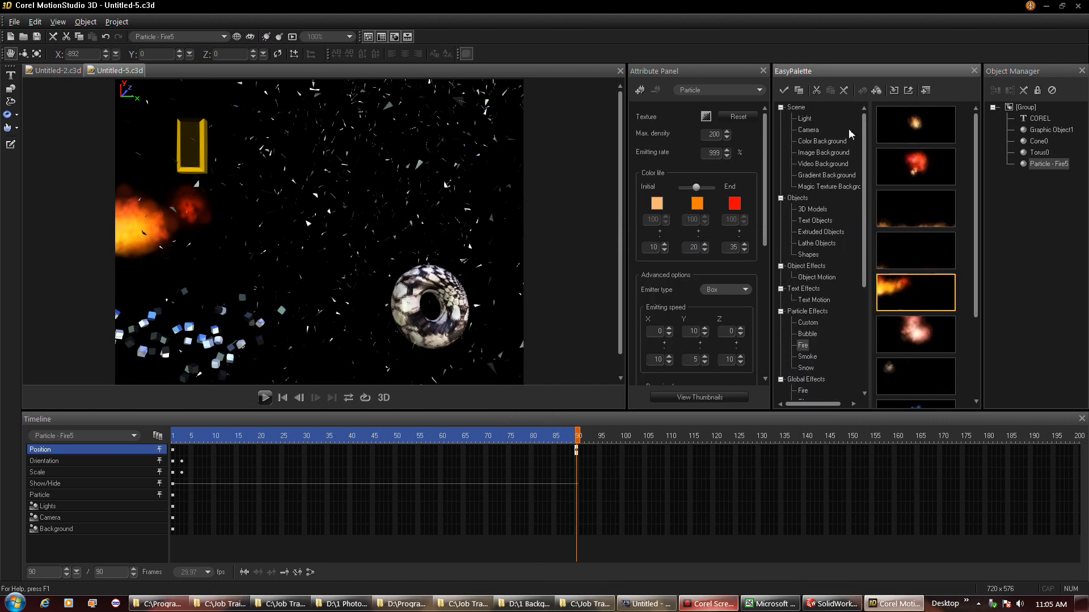
pyautogui.click(813, 176)
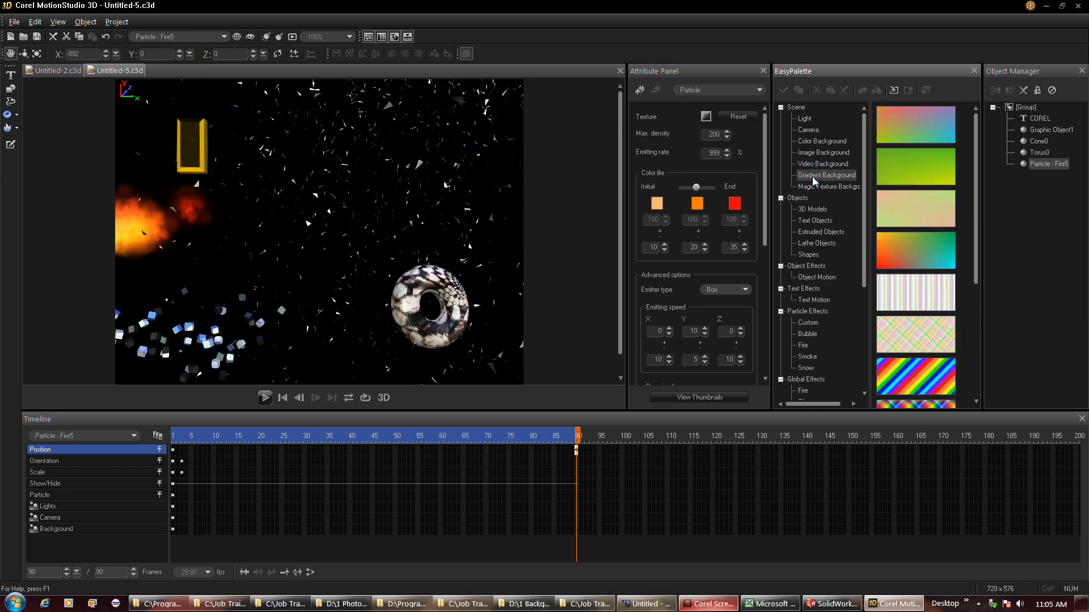
pyautogui.click(811, 162)
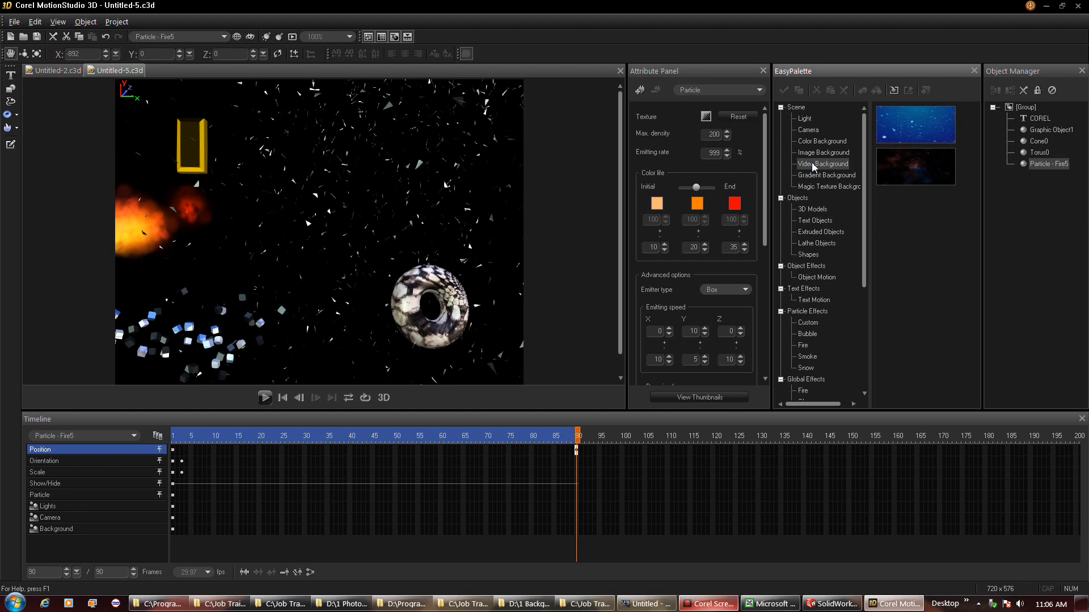
pyautogui.moveTo(931, 173); pyautogui.dragTo(931, 172)
pyautogui.doubleClick(914, 175)
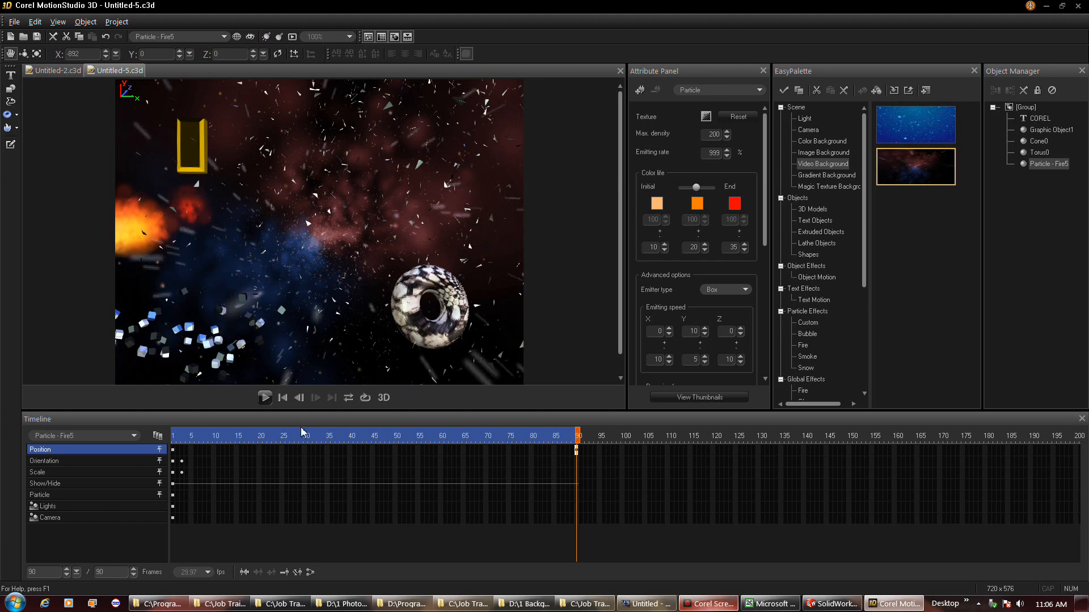
pyautogui.click(288, 399)
pyautogui.click(265, 398)
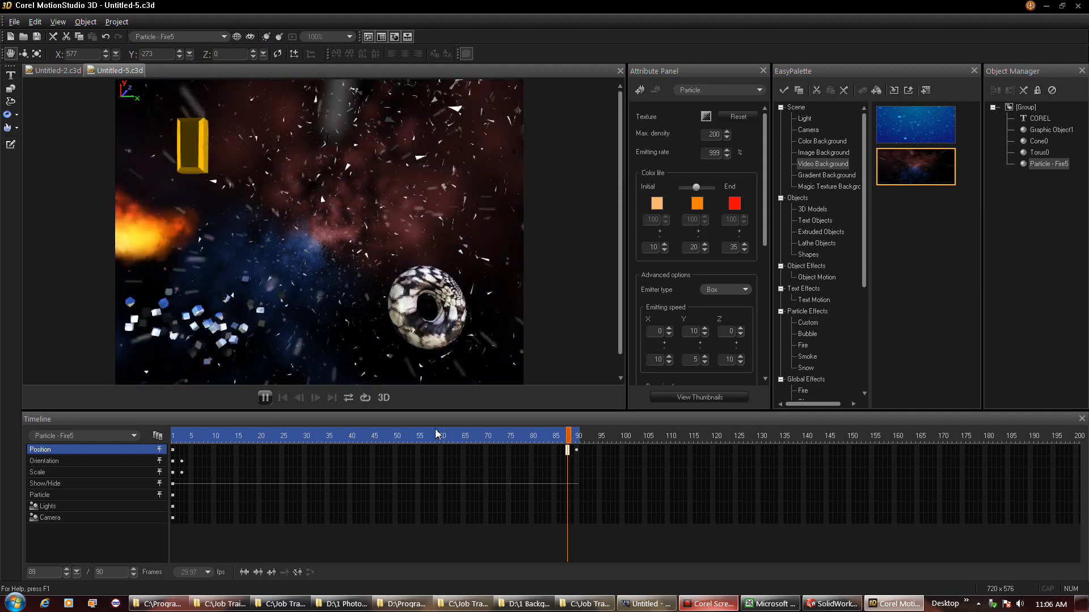
# Step: Look through the Image Background presets and the commands available for the orange preset
pyautogui.click(825, 152)
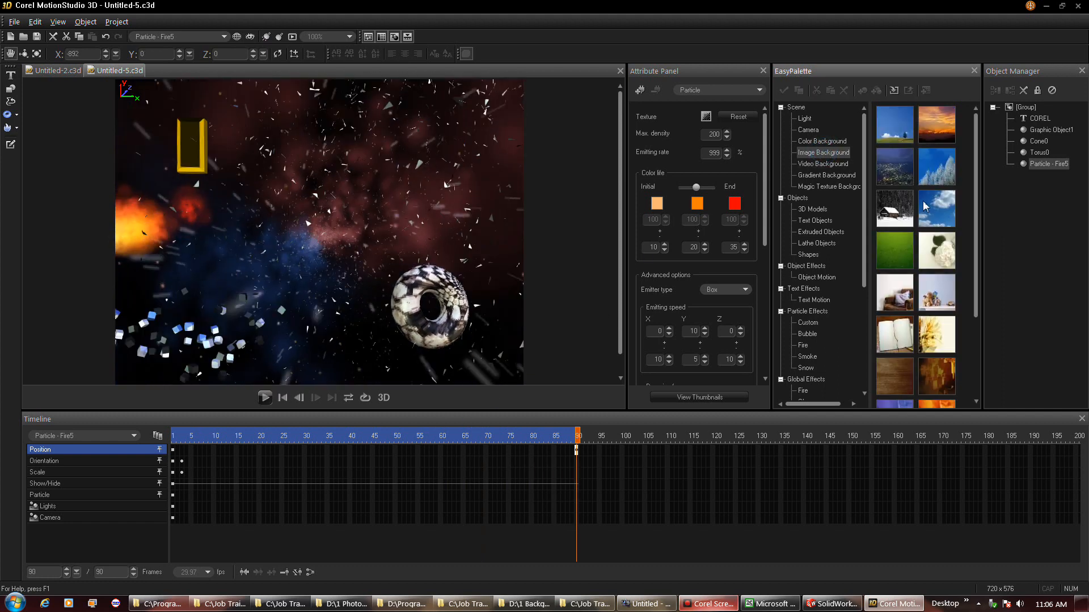
pyautogui.moveTo(974, 218); pyautogui.dragTo(977, 291)
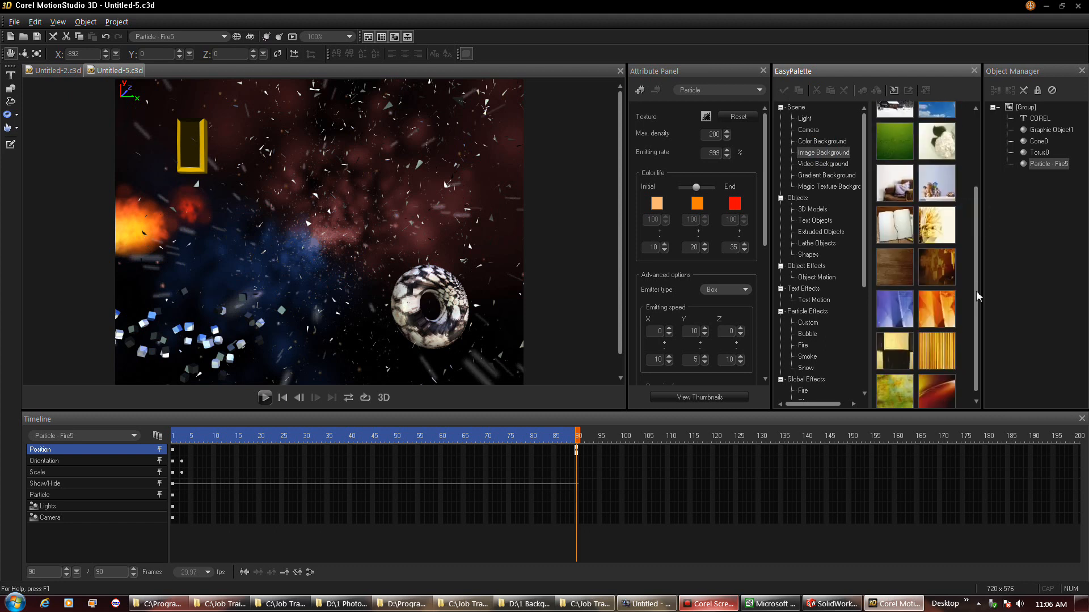
pyautogui.rightClick(934, 308)
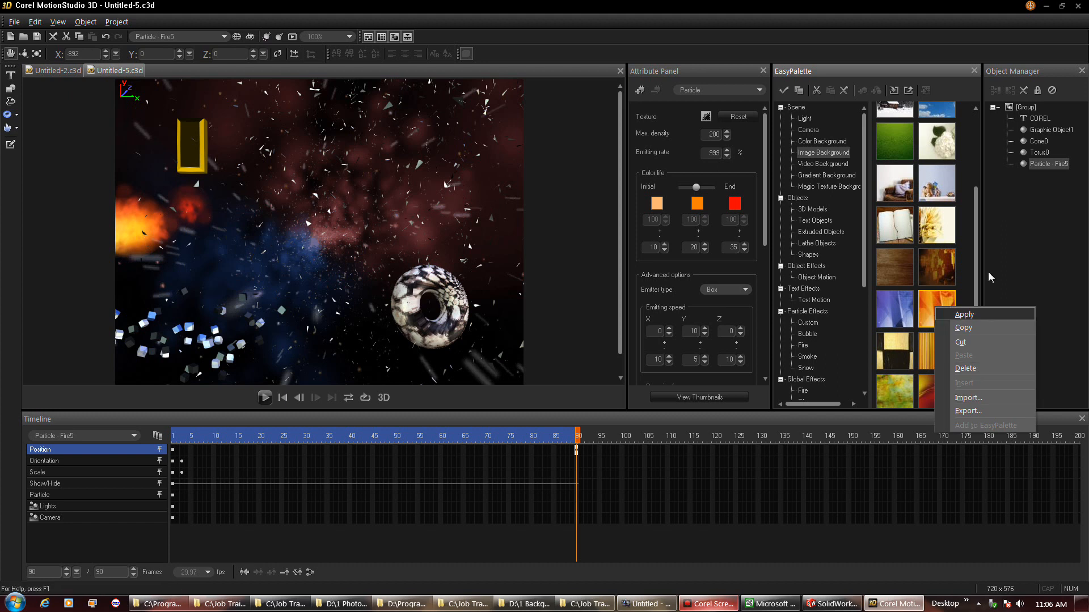
pyautogui.moveTo(977, 234); pyautogui.dragTo(975, 192)
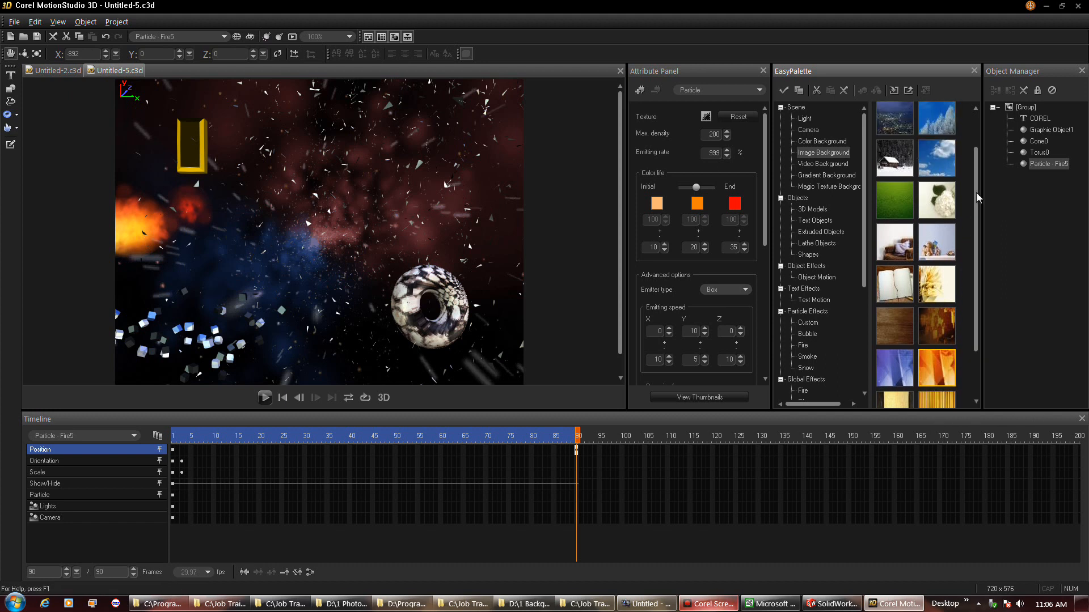
# Step: Check which file types the thumbnail import for Video Background presets accepts, and close it without importing anything
pyautogui.click(823, 164)
pyautogui.rightClick(929, 199)
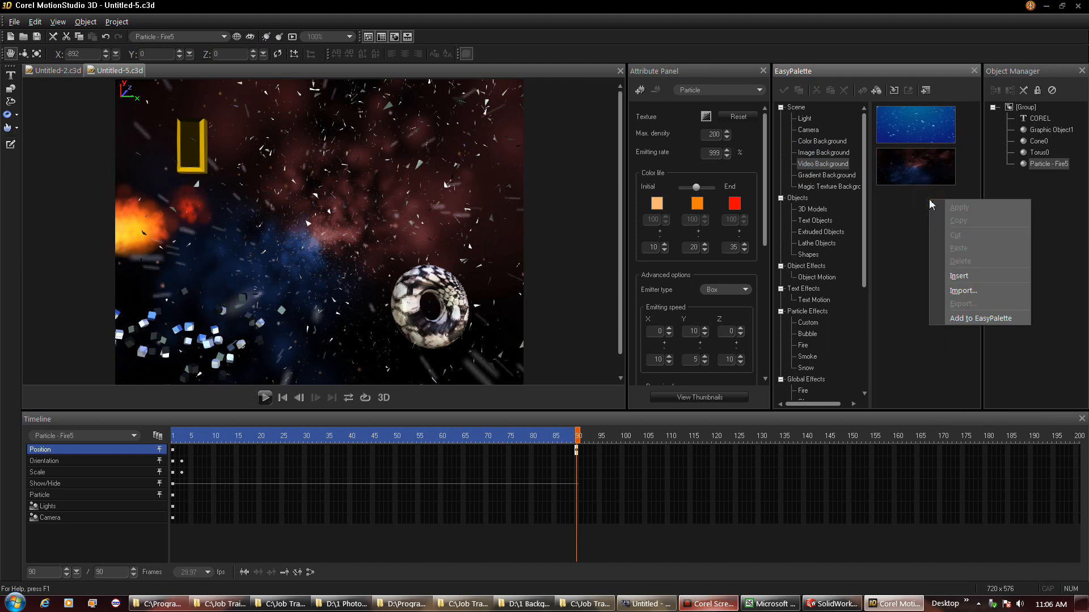
pyautogui.click(972, 292)
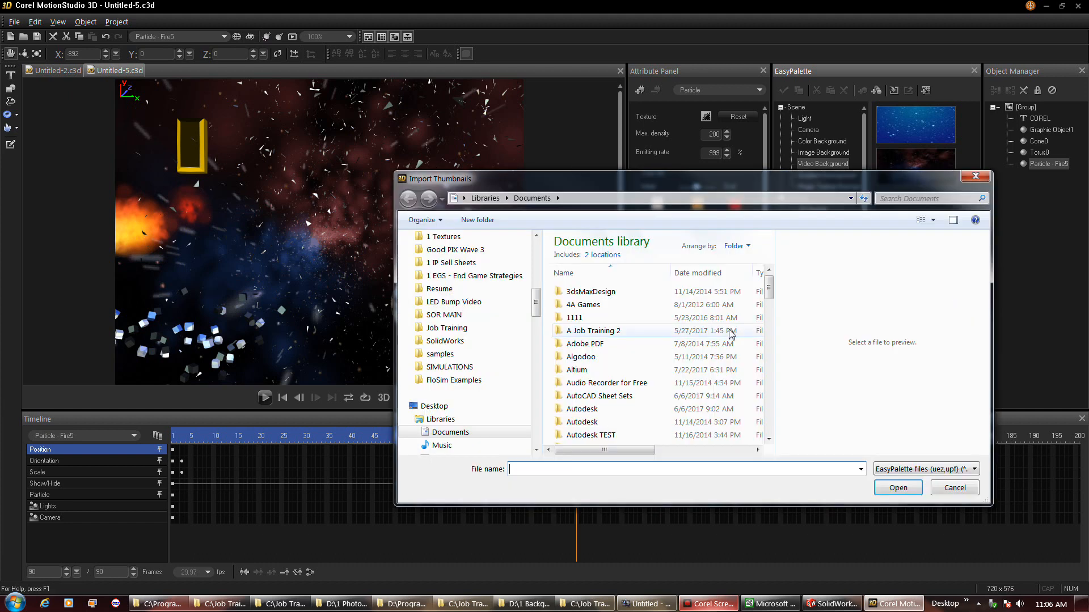
pyautogui.click(945, 489)
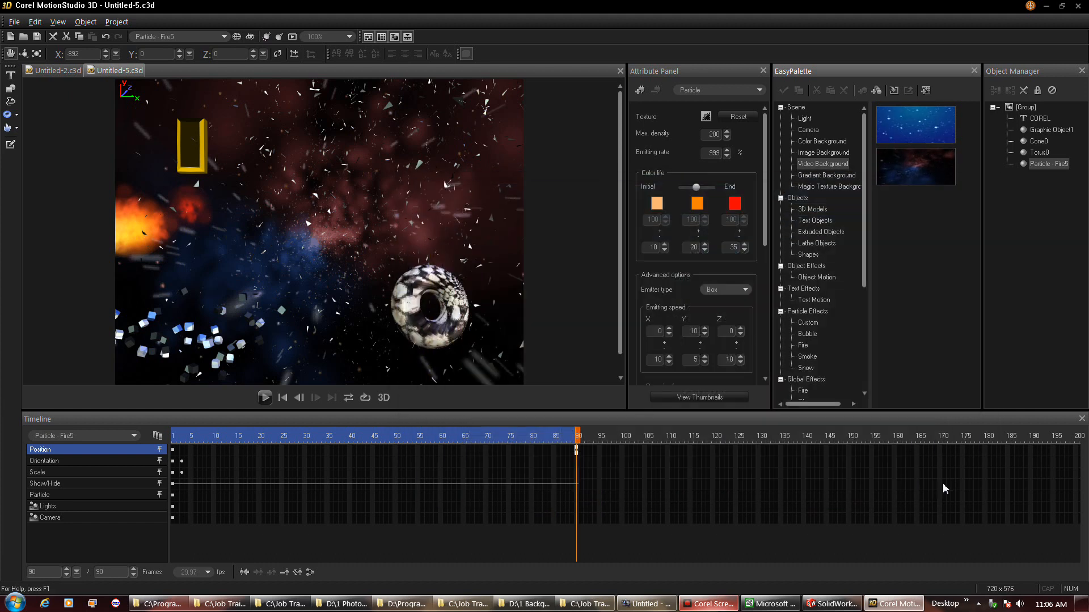
pyautogui.rightClick(950, 259)
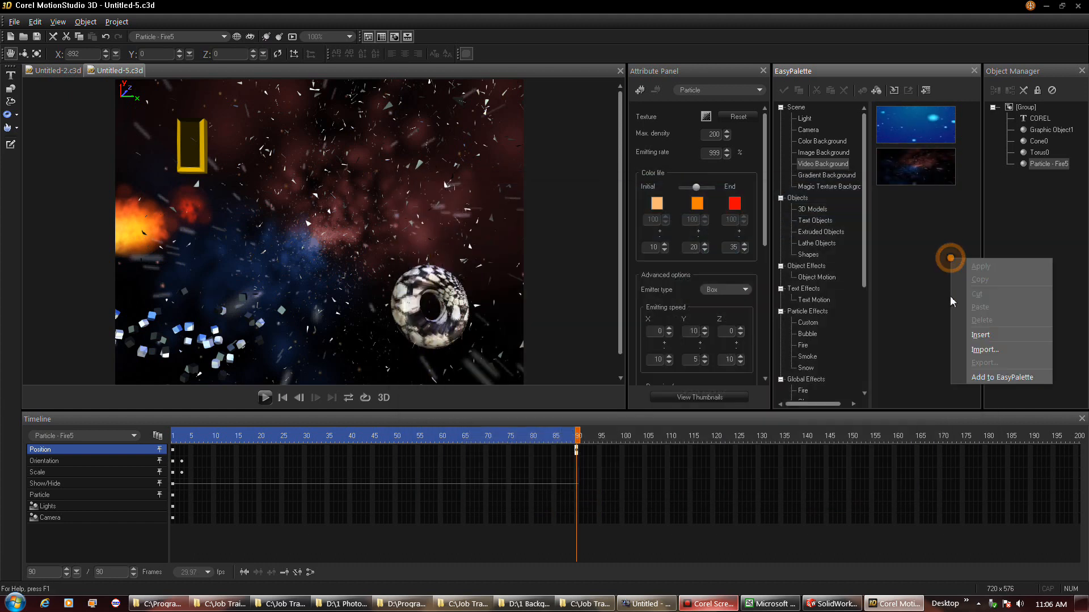
pyautogui.click(983, 351)
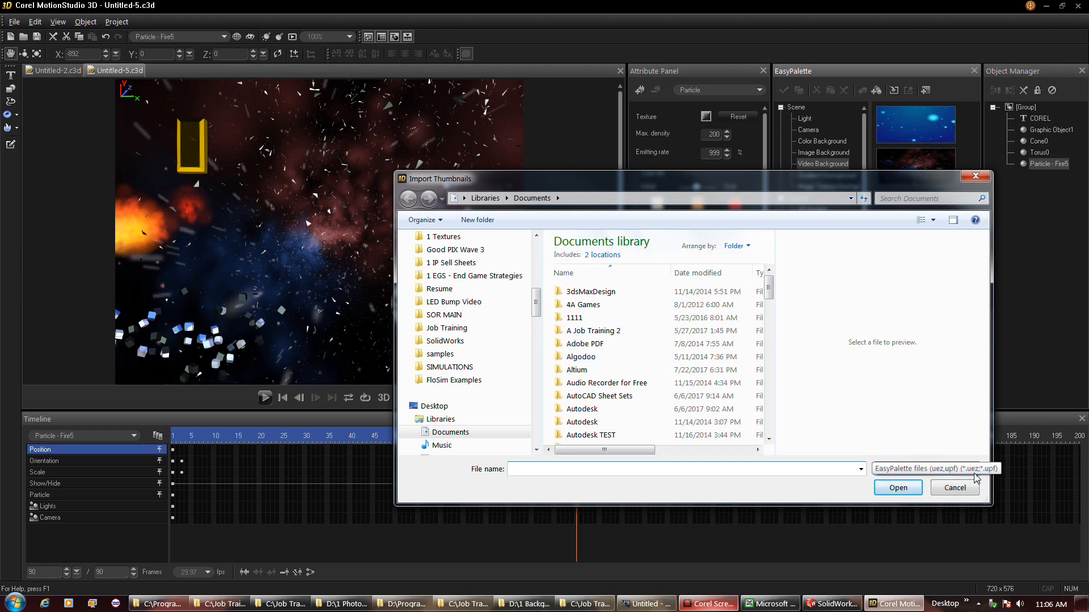
pyautogui.click(974, 470)
pyautogui.click(972, 469)
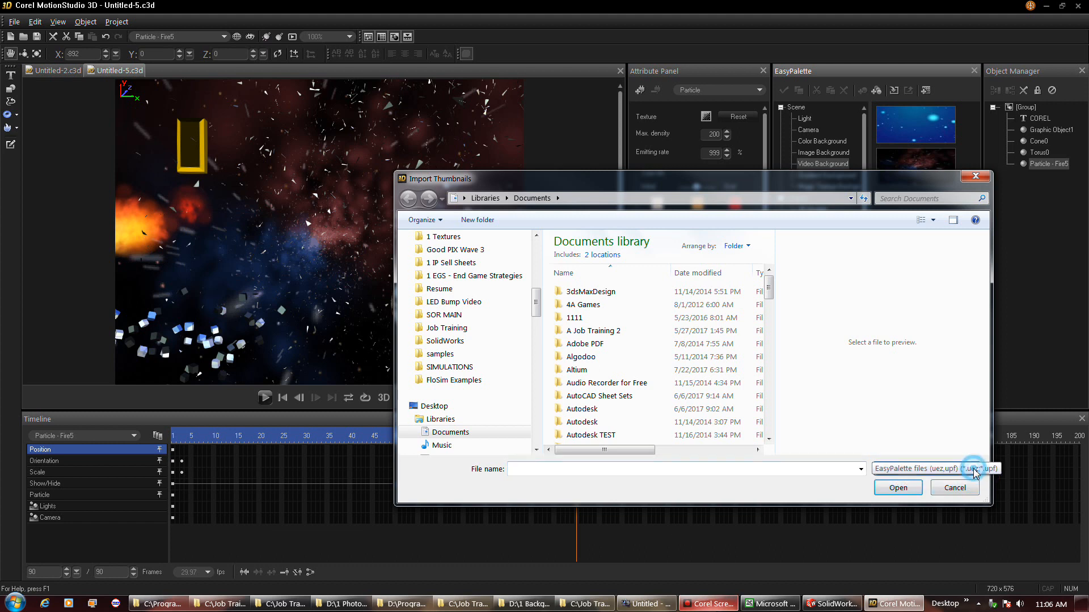
pyautogui.click(952, 489)
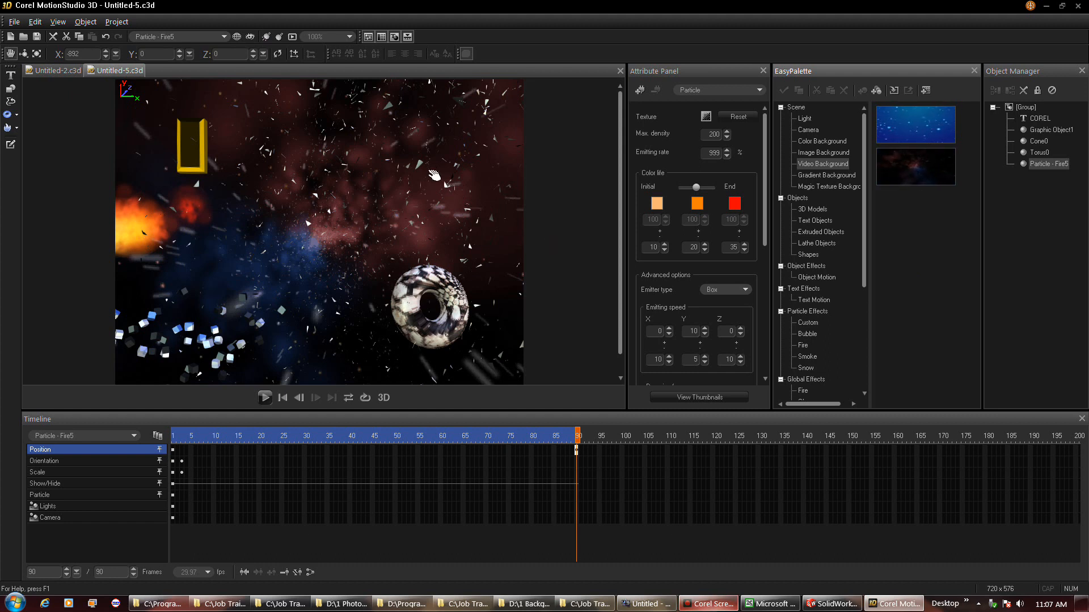
# Step: Export the animation as a video file named 223, play the finished video, and close the media player
pyautogui.click(16, 23)
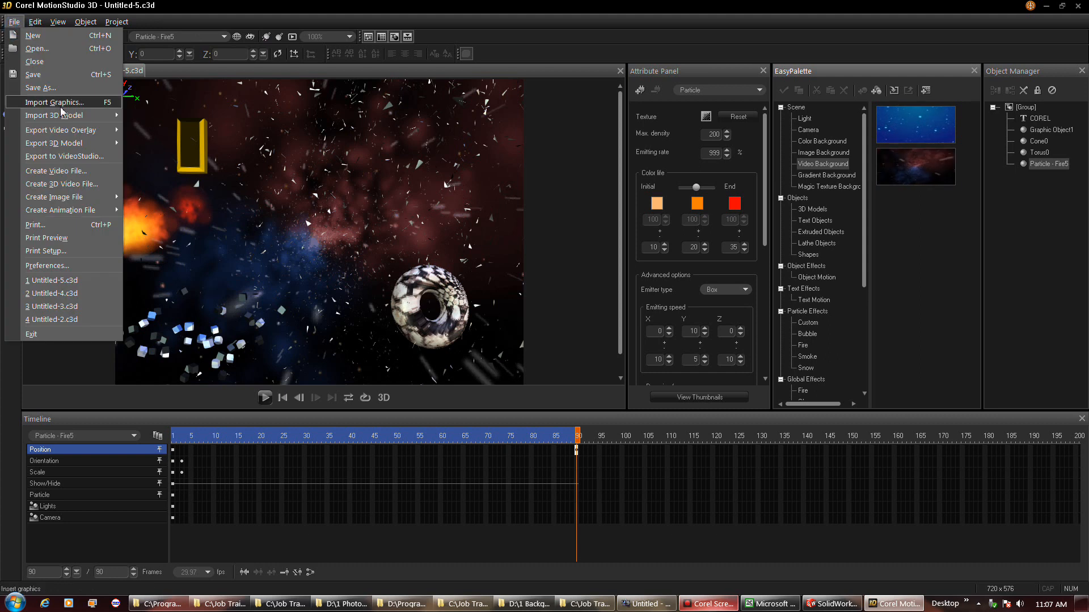
pyautogui.click(76, 173)
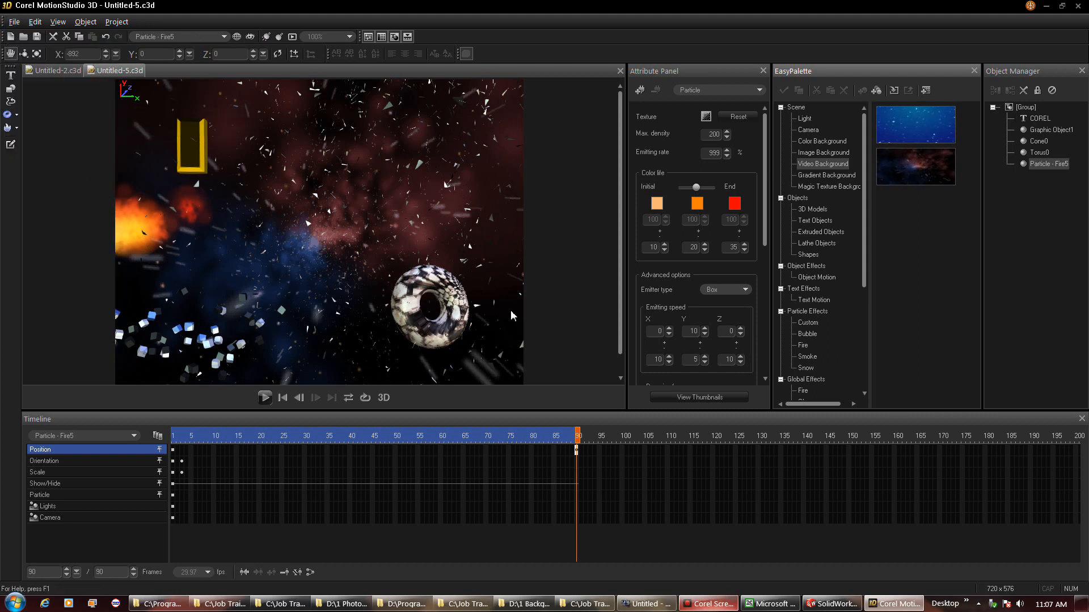
pyautogui.write('125')
pyautogui.press('Return')
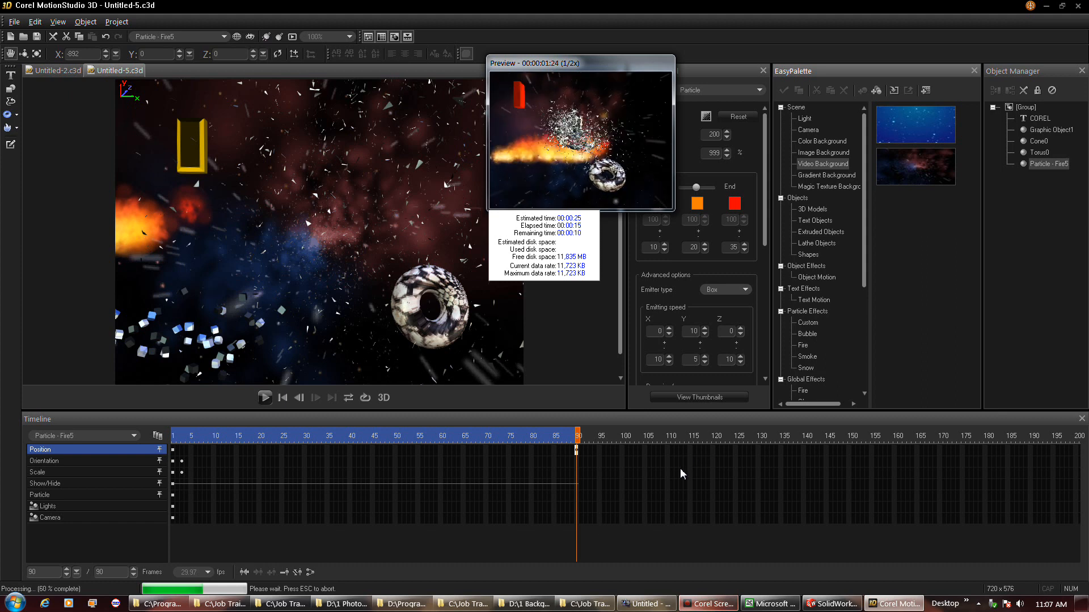
pyautogui.click(711, 605)
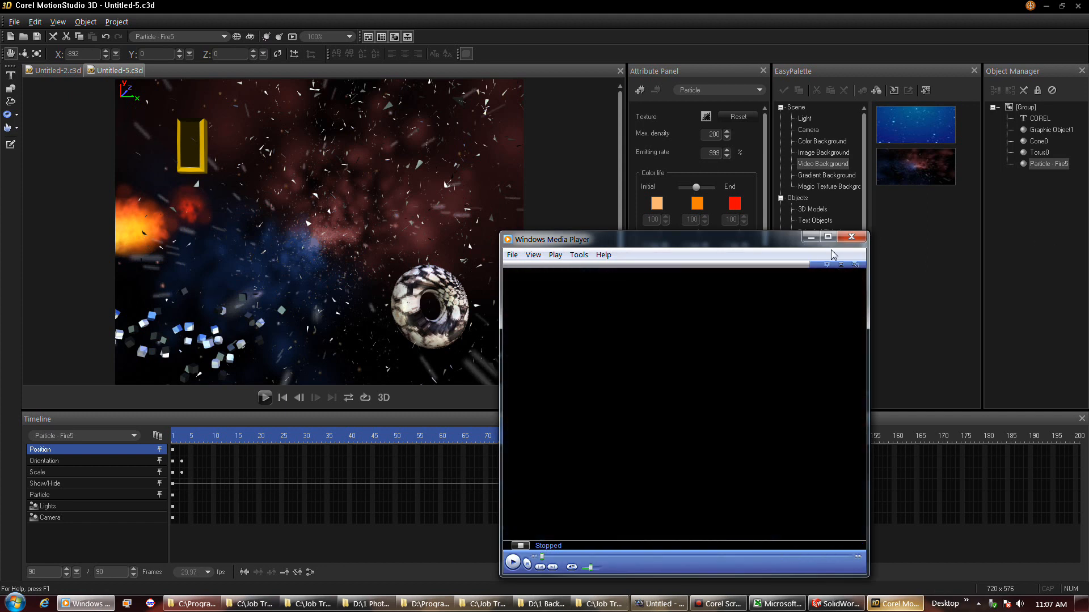
pyautogui.click(514, 562)
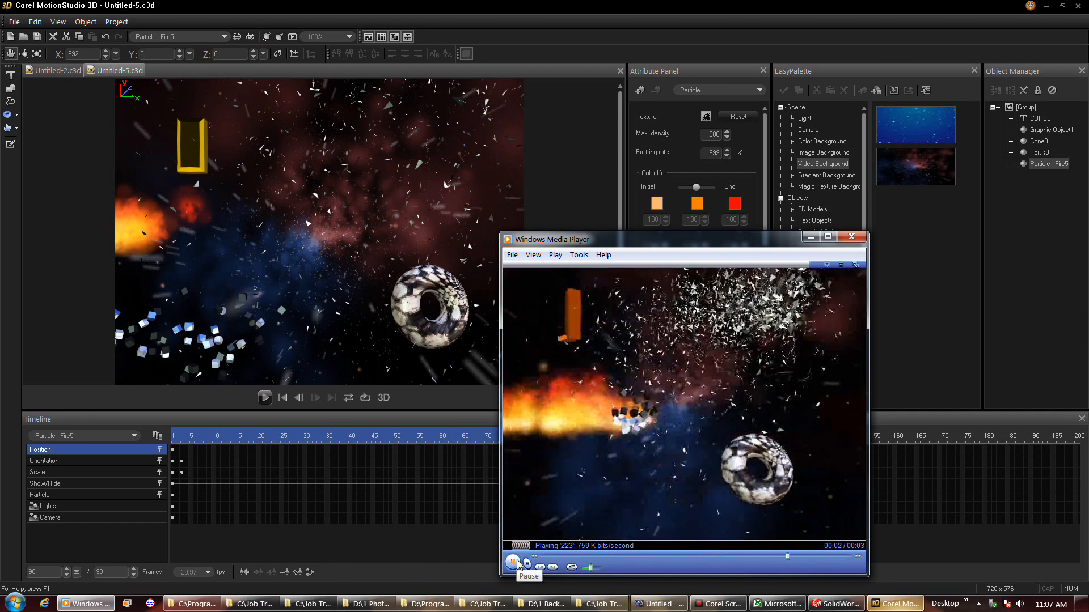
pyautogui.click(851, 238)
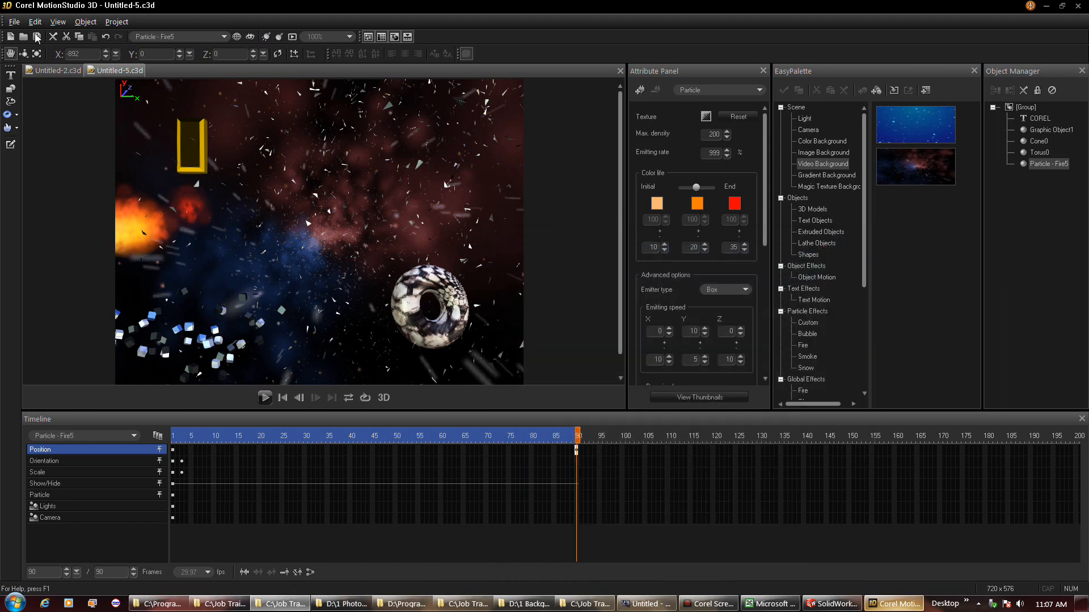
pyautogui.click(857, 438)
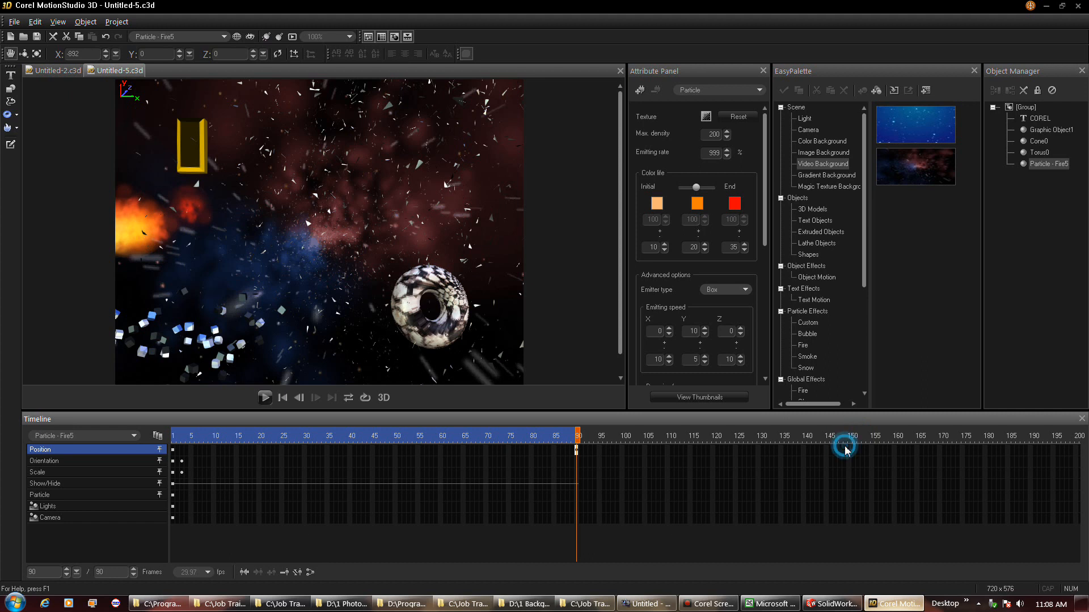
pyautogui.rightClick(887, 437)
pyautogui.click(896, 439)
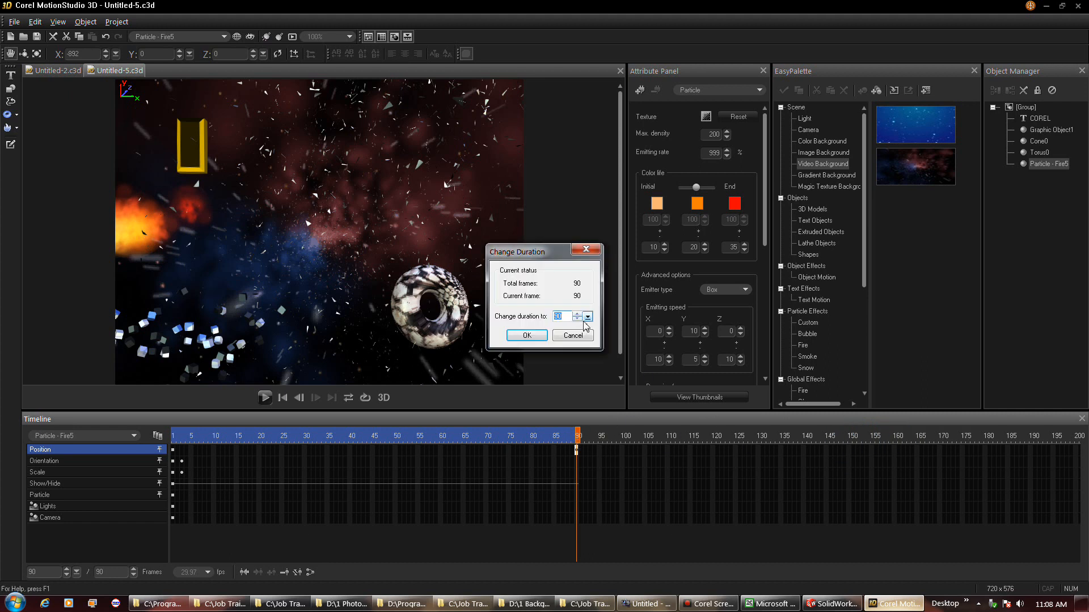
pyautogui.moveTo(587, 319); pyautogui.dragTo(605, 326)
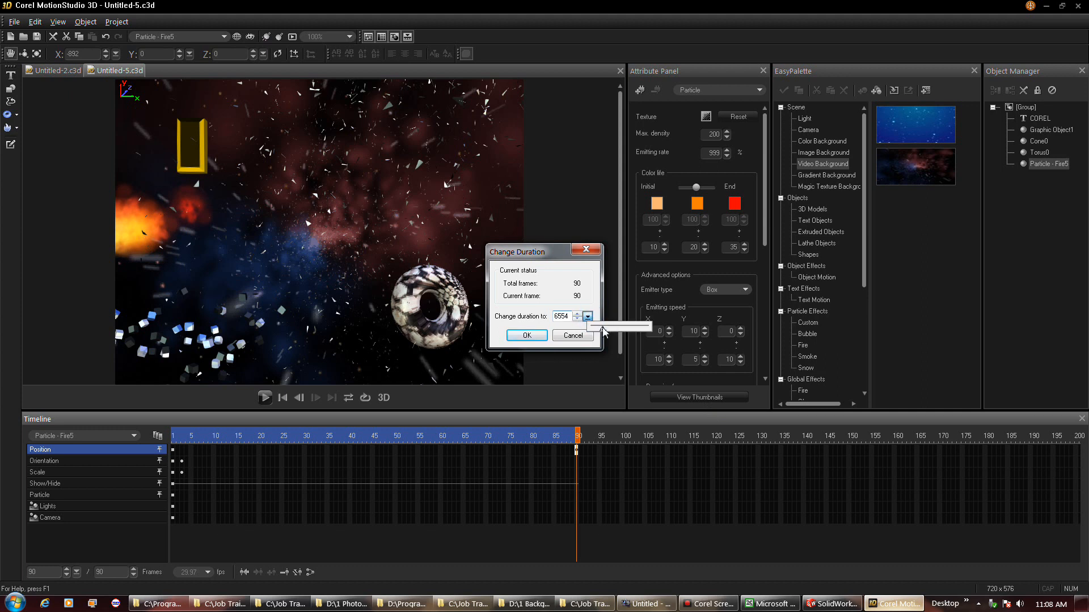
pyautogui.moveTo(603, 332); pyautogui.dragTo(594, 336)
pyautogui.click(573, 335)
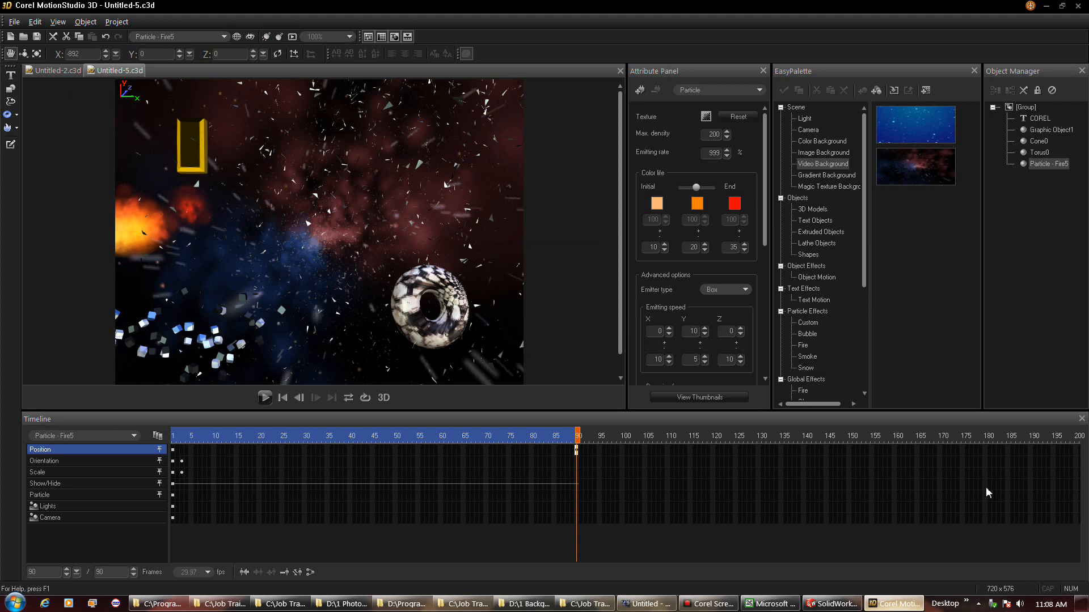
# Step: Change the duration of the animation to 150 frames
pyautogui.rightClick(864, 436)
pyautogui.click(902, 440)
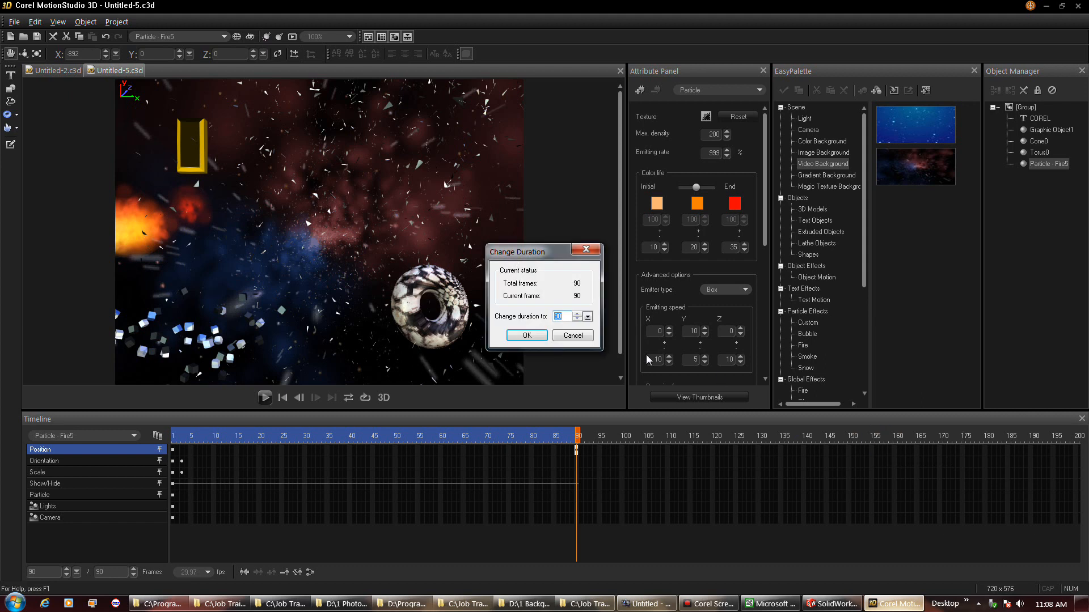
pyautogui.write('150')
pyautogui.press('Return')
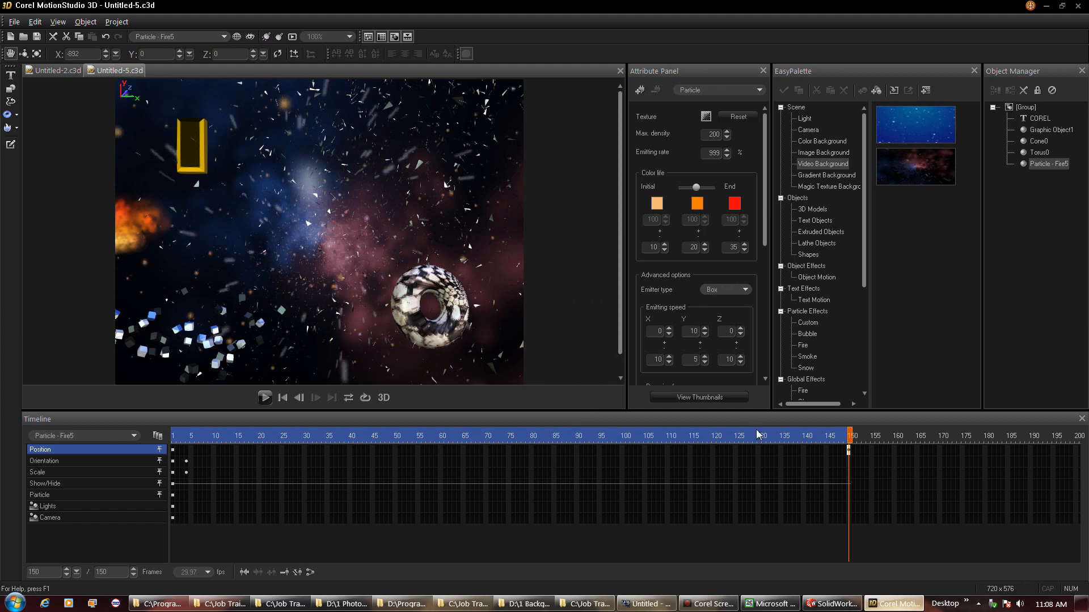
# Step: Scrub back through the lengthened animation and play it to check the motion
pyautogui.moveTo(849, 435); pyautogui.dragTo(668, 437)
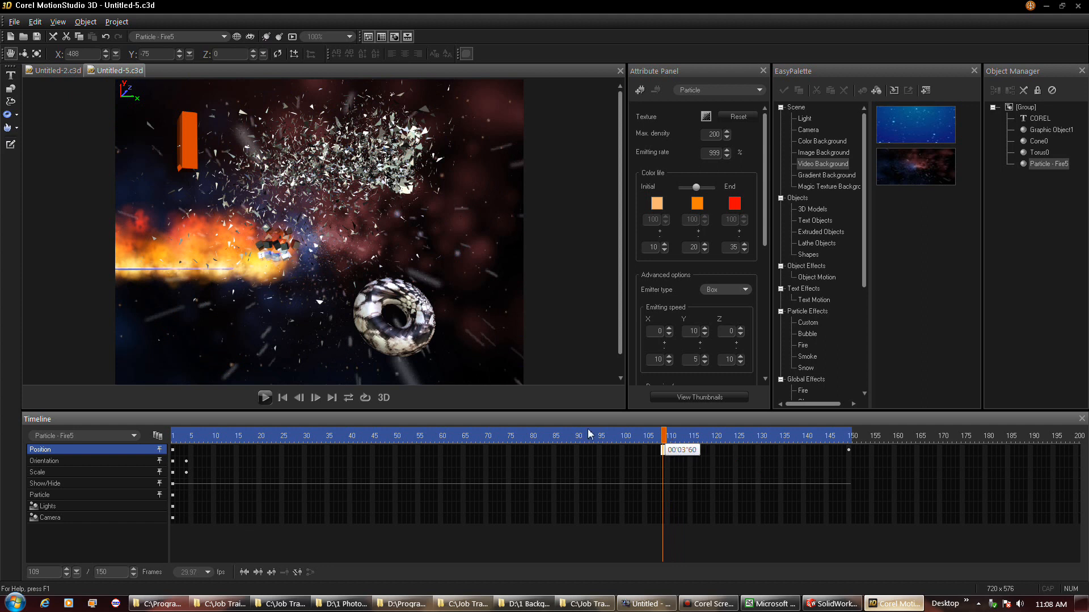
pyautogui.click(265, 398)
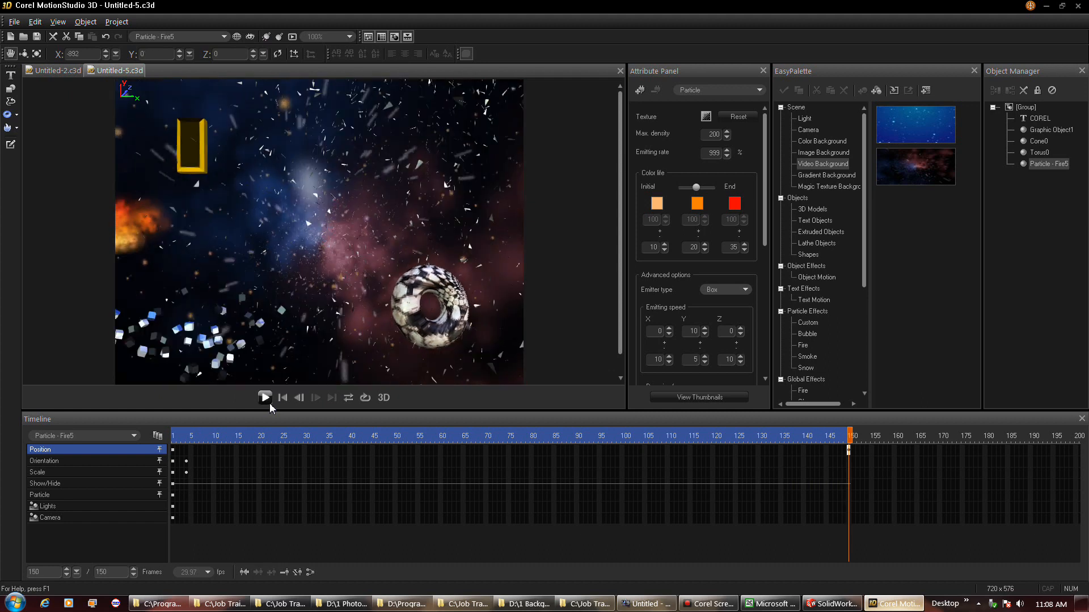
pyautogui.click(266, 399)
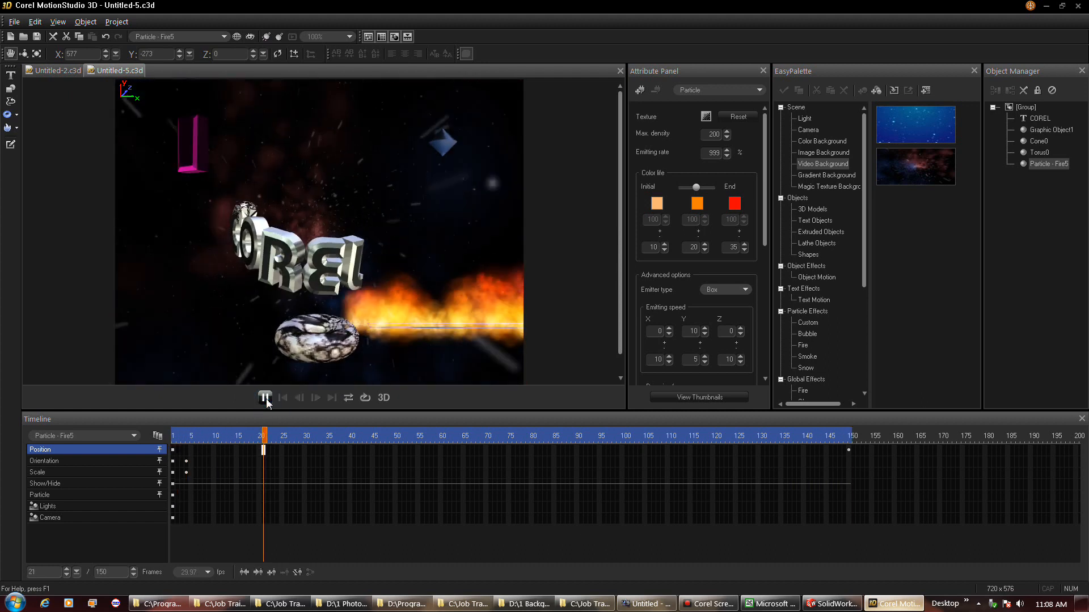
pyautogui.click(266, 398)
# Step: Export the lengthened animation to the Video Output folder as Windows Media Video named 22, and play the result before closing the media player
pyautogui.click(14, 21)
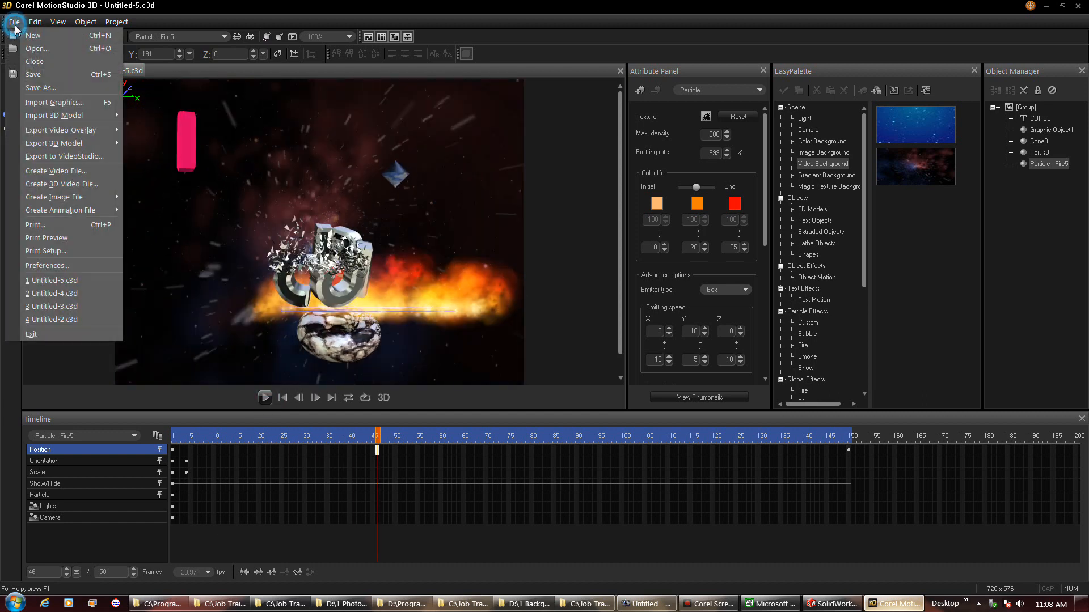
pyautogui.click(71, 184)
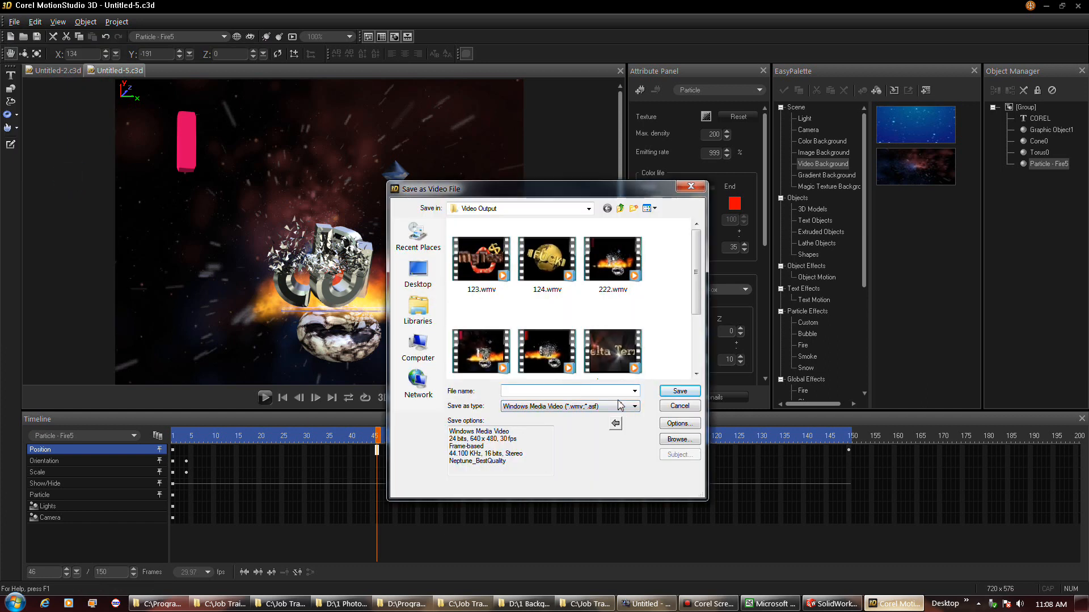
pyautogui.write('22')
pyautogui.press('Return')
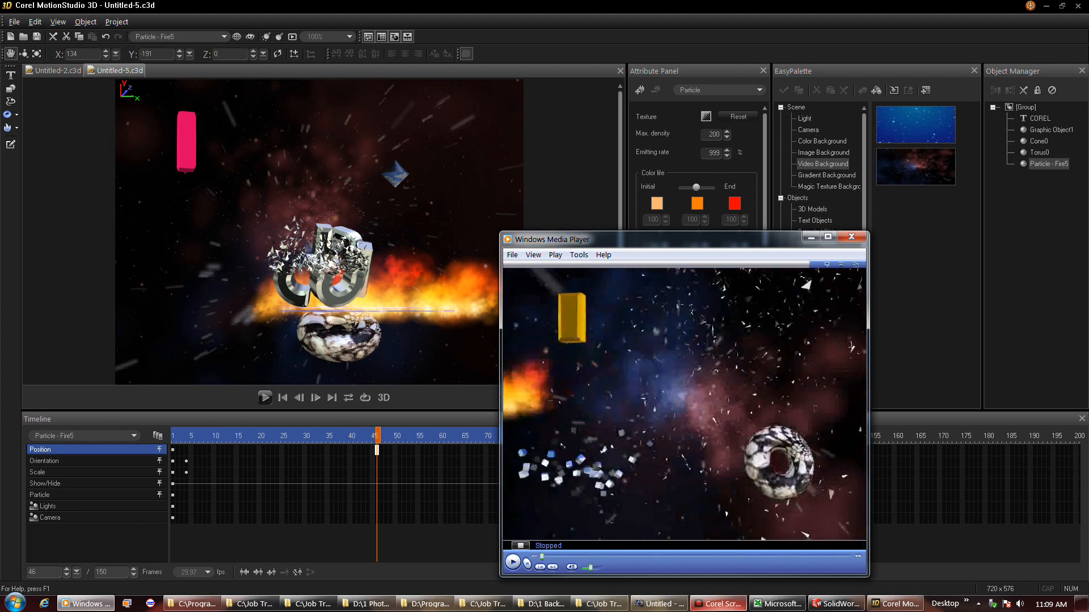
pyautogui.hotkey('ctrl', 'p')
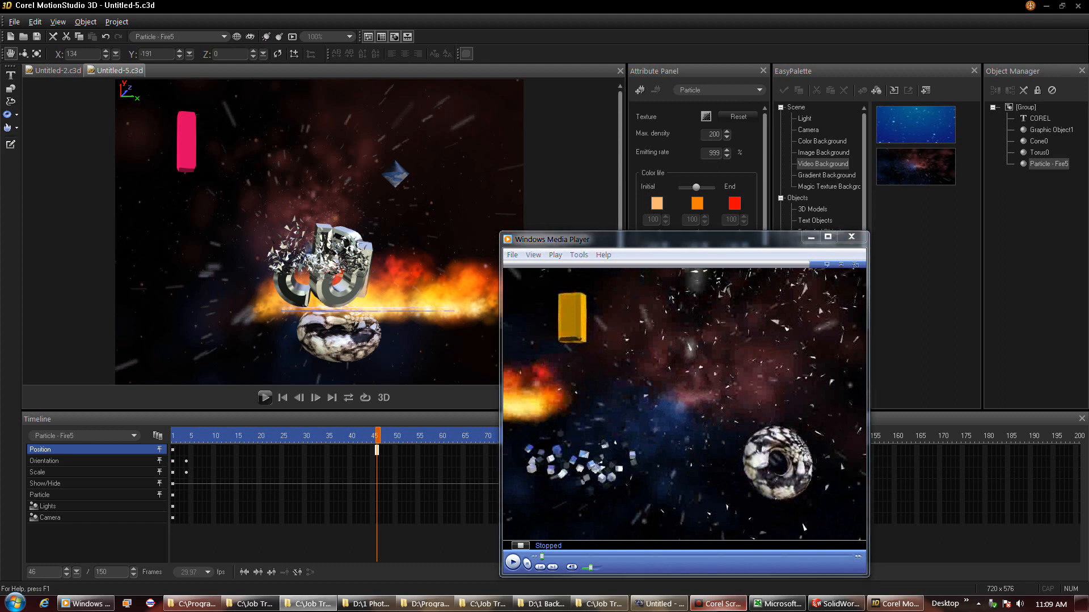
pyautogui.hotkey('ctrl', 'p')
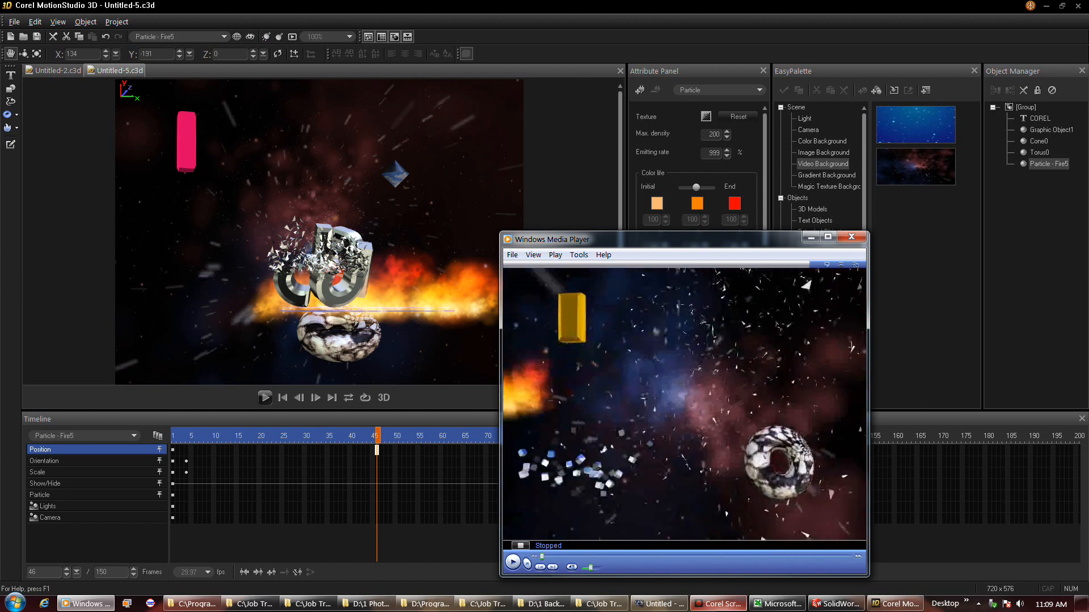
pyautogui.click(850, 237)
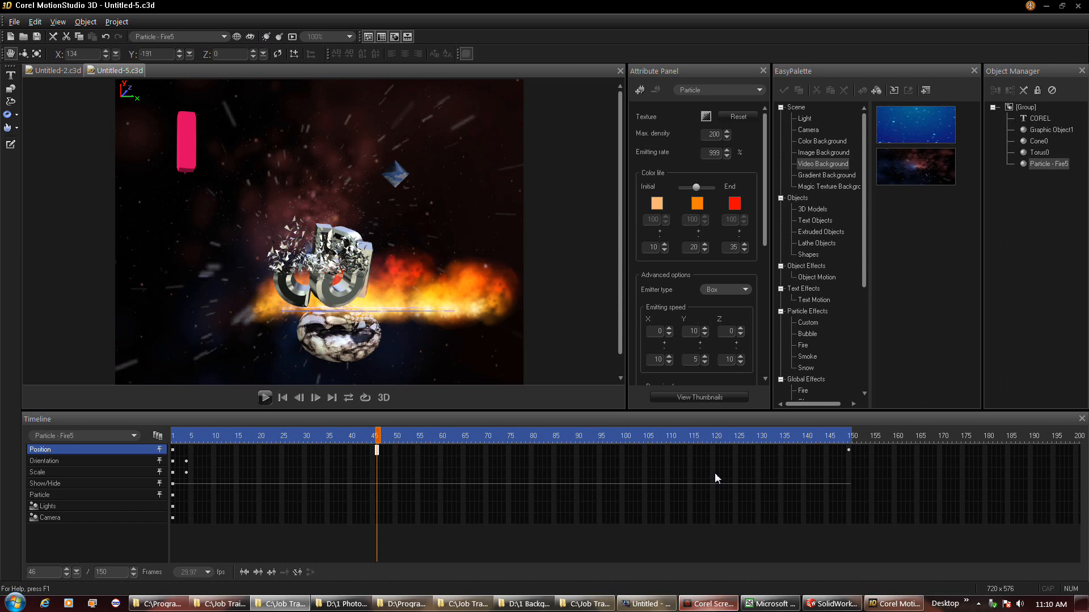
# Step: Close the Untitled-2.c3d project and create a new blank project
pyautogui.click(48, 73)
pyautogui.click(24, 24)
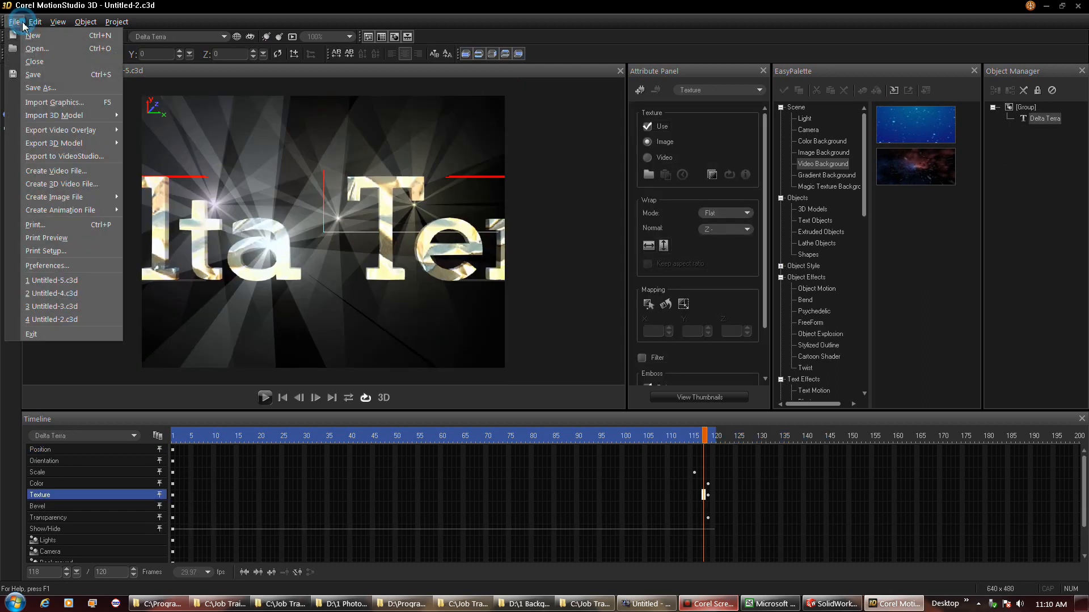
pyautogui.click(34, 61)
pyautogui.click(498, 331)
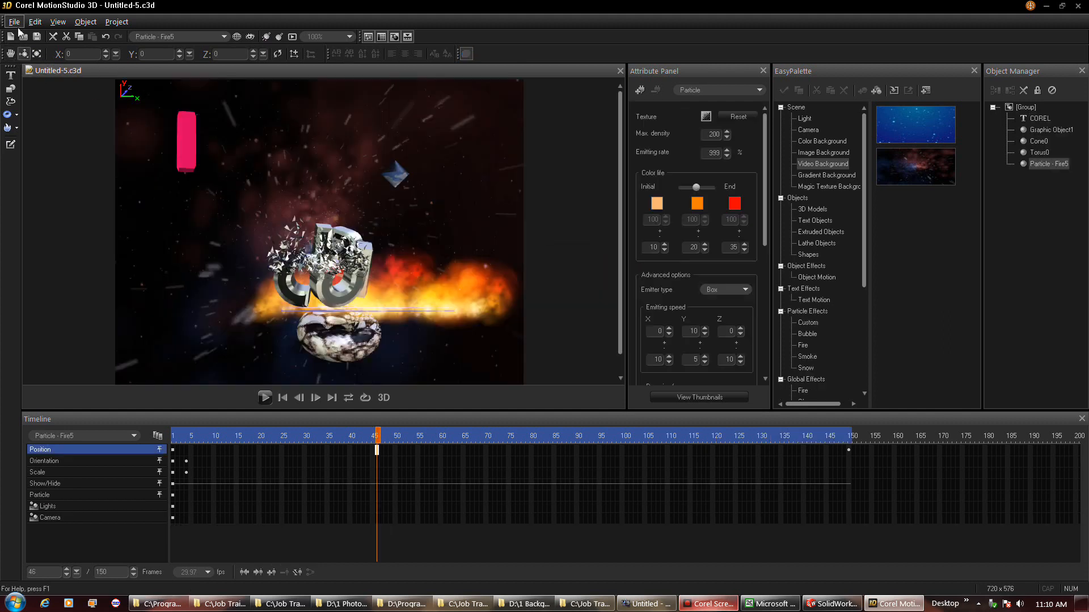
pyautogui.click(14, 21)
pyautogui.click(26, 28)
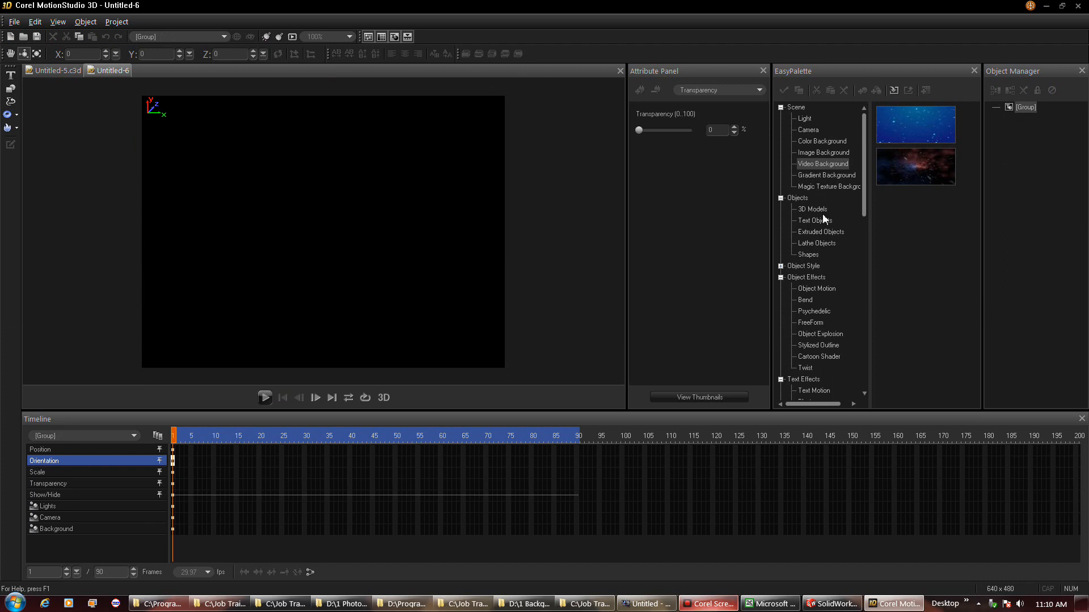
# Step: Add a cube to the empty scene and rotate it to X 45, Y -30
pyautogui.click(16, 115)
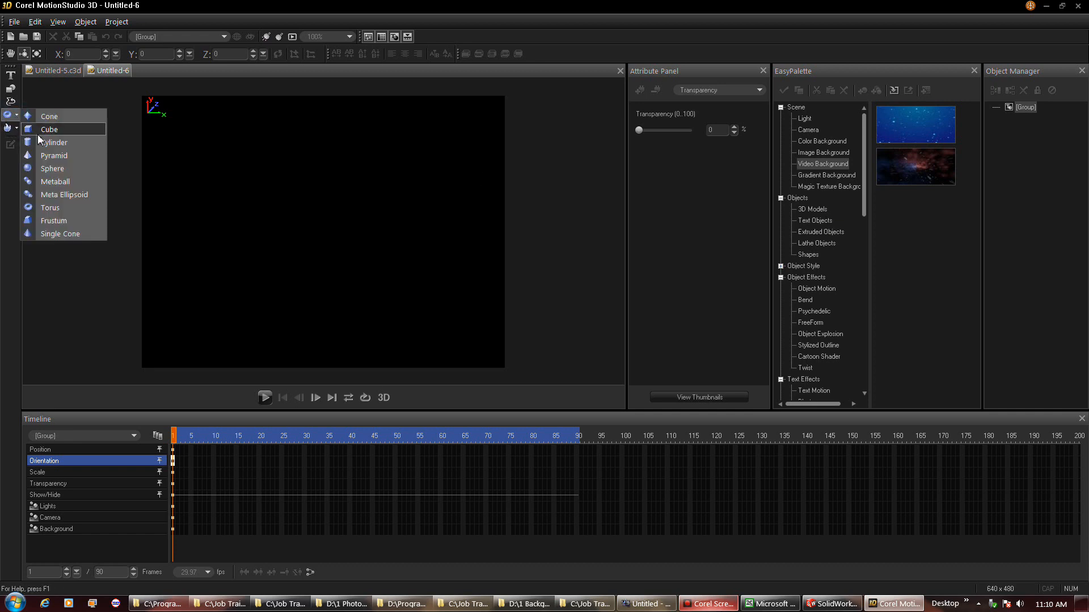
pyautogui.click(39, 136)
pyautogui.moveTo(335, 231); pyautogui.dragTo(327, 251)
# Step: Apply the FreeForm effect to the cube and pull its lower-left corner point outward in the FreeForm Editor
pyautogui.click(639, 90)
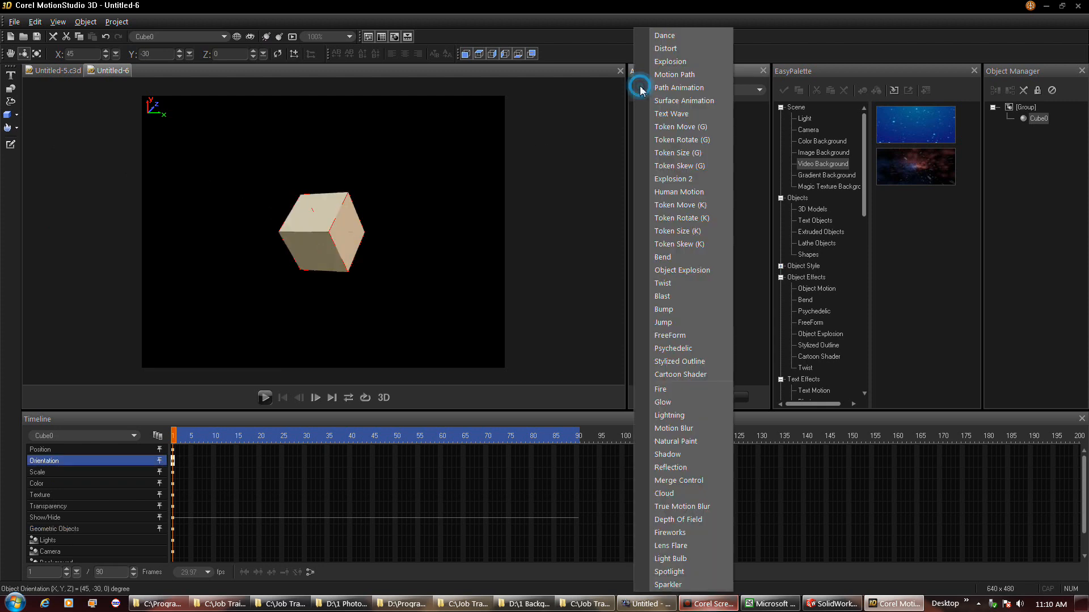
pyautogui.click(695, 336)
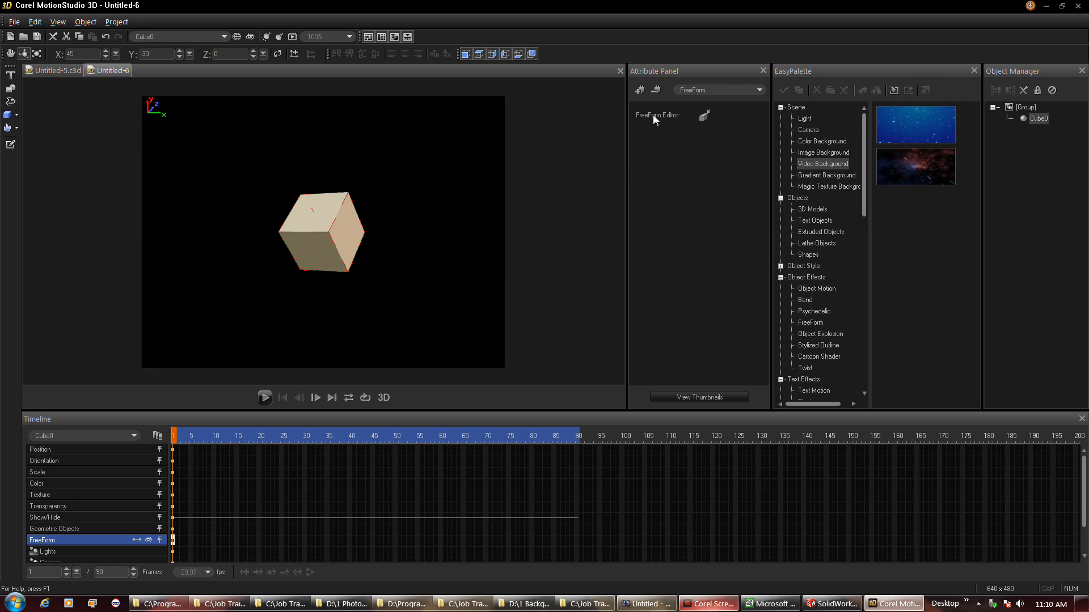
pyautogui.click(705, 117)
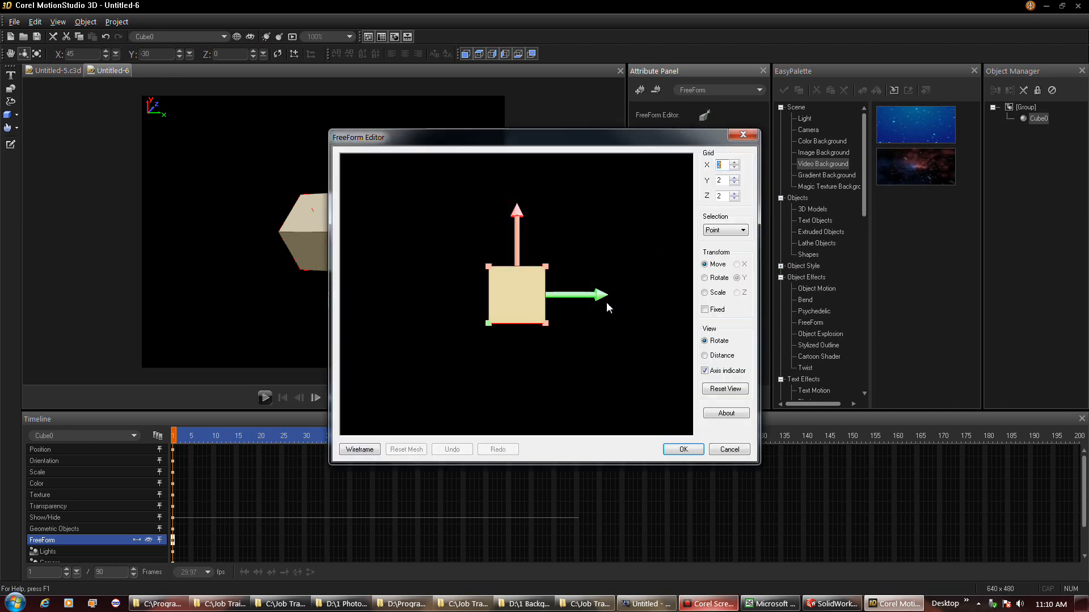
pyautogui.moveTo(547, 292); pyautogui.dragTo(564, 331)
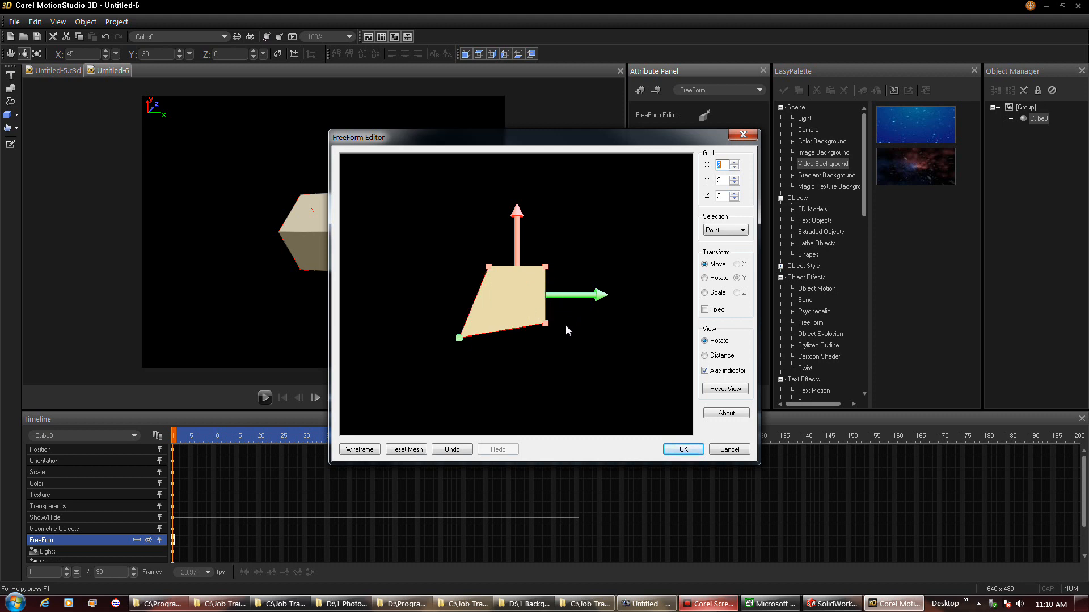
# Step: Set the cube's FreeForm grid divisions to X 7, Y 3 and Z 4
pyautogui.click(572, 329)
pyautogui.write('6')
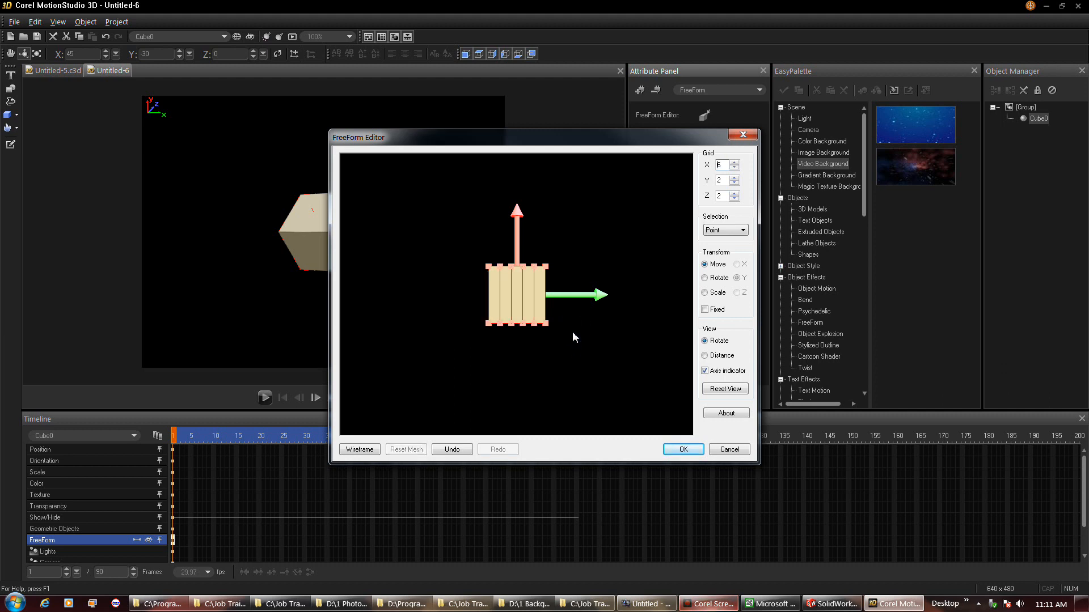
pyautogui.press('Up')
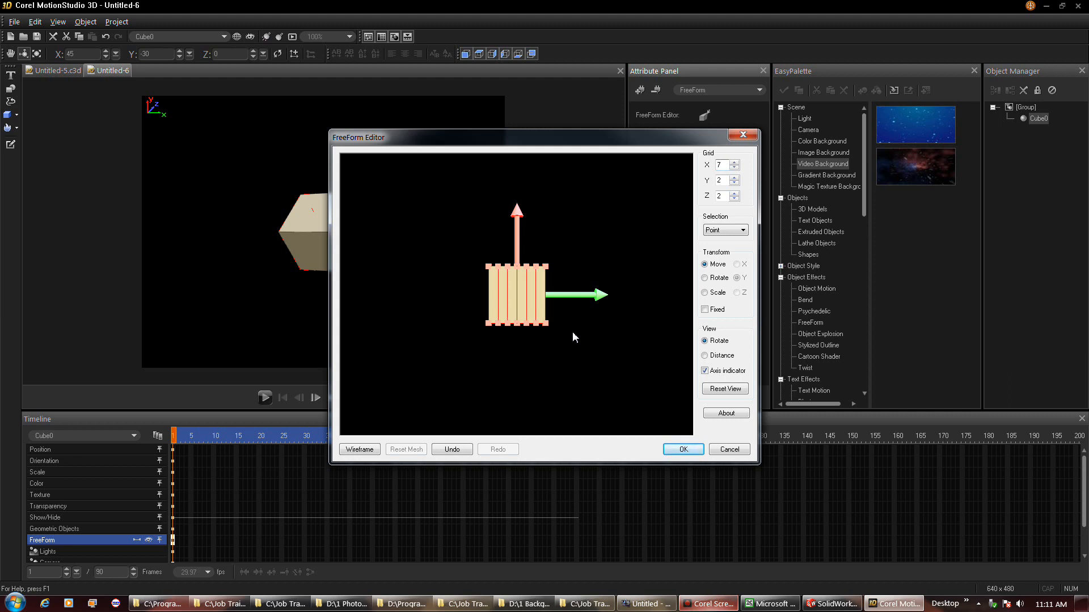
pyautogui.moveTo(572, 334)
pyautogui.mouseDown()
pyautogui.moveTo(561, 376)
pyautogui.moveTo(549, 339)
pyautogui.moveTo(566, 356)
pyautogui.moveTo(536, 347)
pyautogui.moveTo(577, 355)
pyautogui.moveTo(561, 349)
pyautogui.mouseUp()
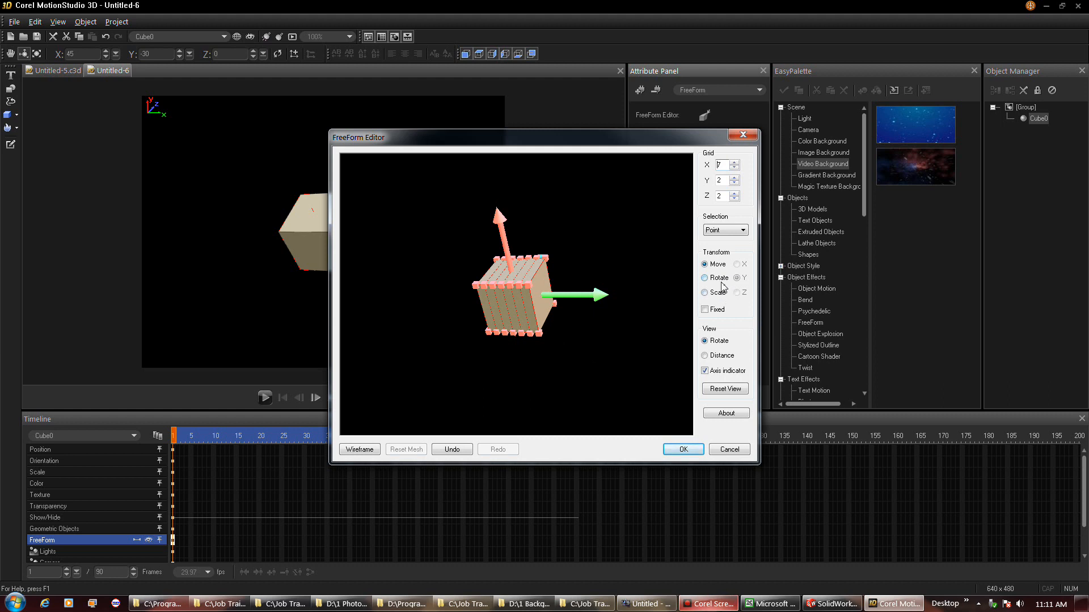
pyautogui.click(734, 194)
pyautogui.click(735, 193)
pyautogui.click(735, 178)
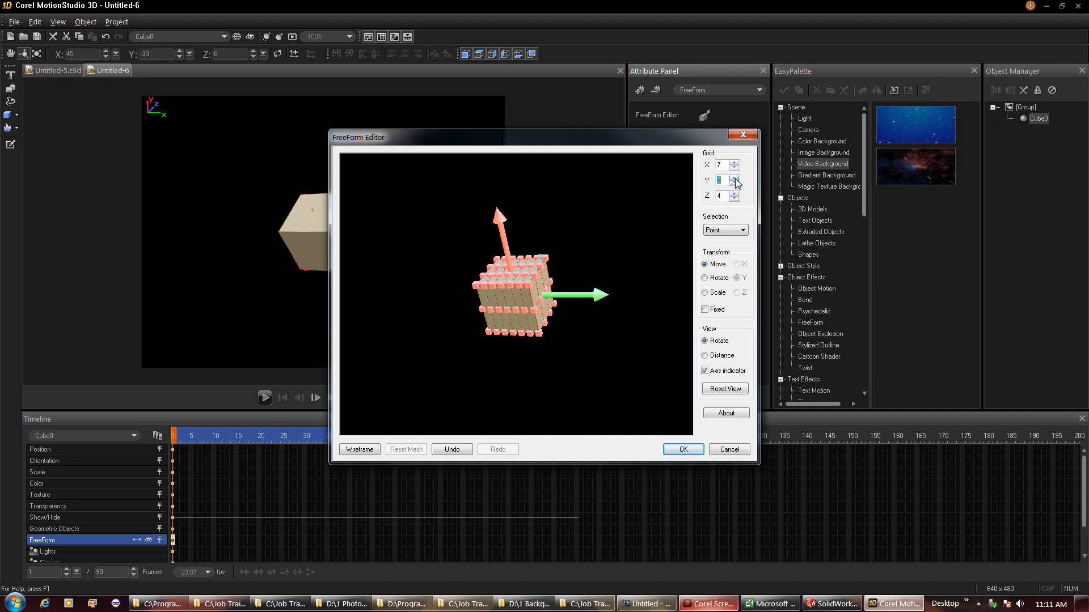
# Step: Pull several mesh points on the cube's front face outward and reset the mesh
pyautogui.moveTo(503, 309); pyautogui.dragTo(552, 287)
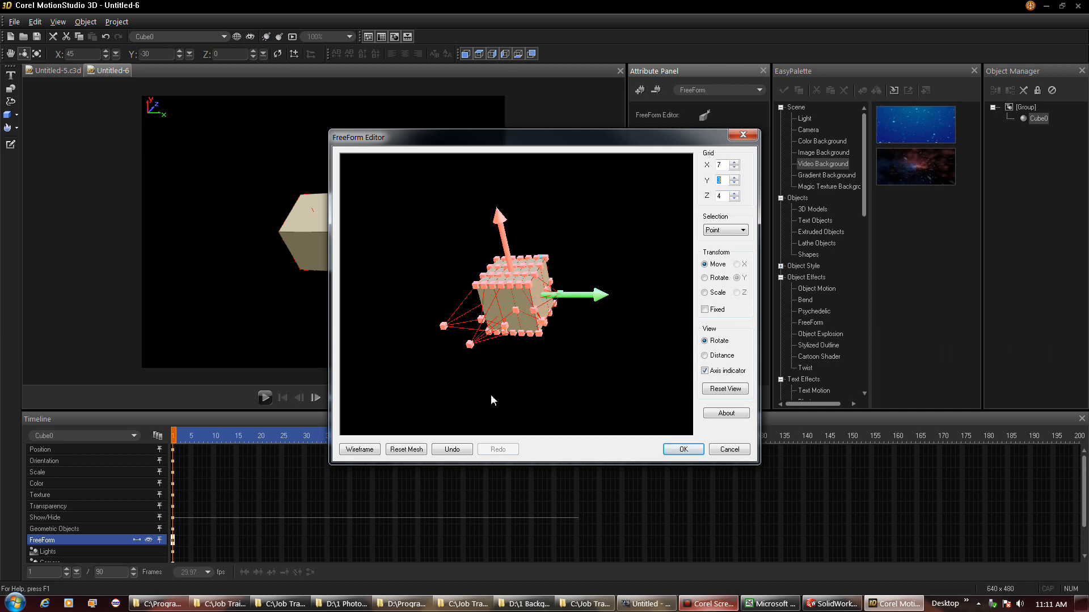
pyautogui.click(415, 449)
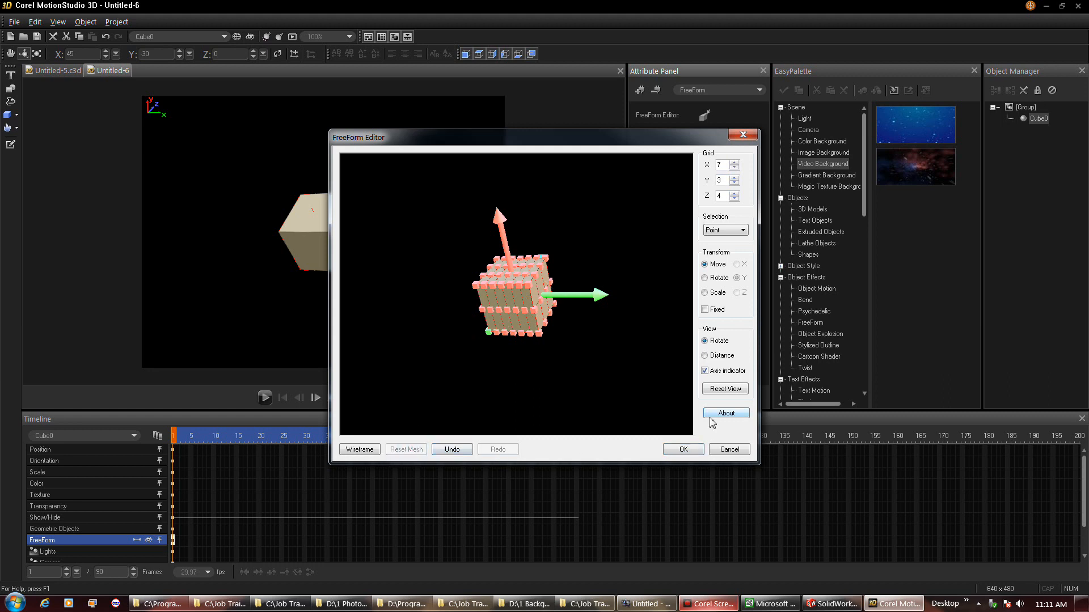
# Step: Set the cube's FreeForm grid divisions to X 2, Y 2 and Z 3
pyautogui.click(353, 450)
pyautogui.click(354, 450)
pyautogui.moveTo(552, 357); pyautogui.dragTo(601, 359)
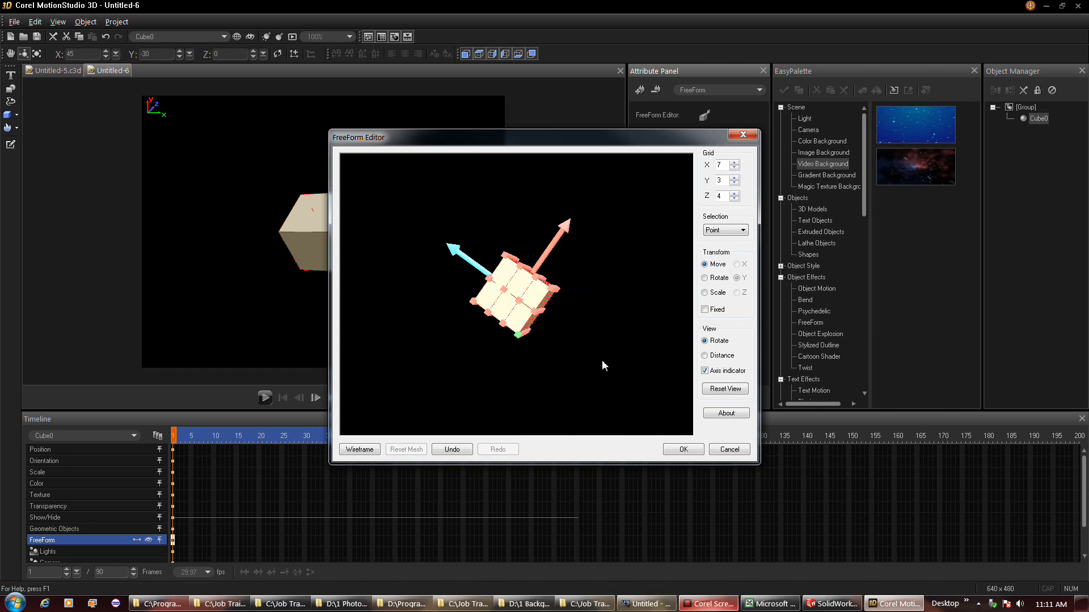
pyautogui.click(738, 167)
pyautogui.click(737, 167)
pyautogui.click(738, 168)
pyautogui.click(735, 167)
pyautogui.click(735, 167)
pyautogui.click(736, 168)
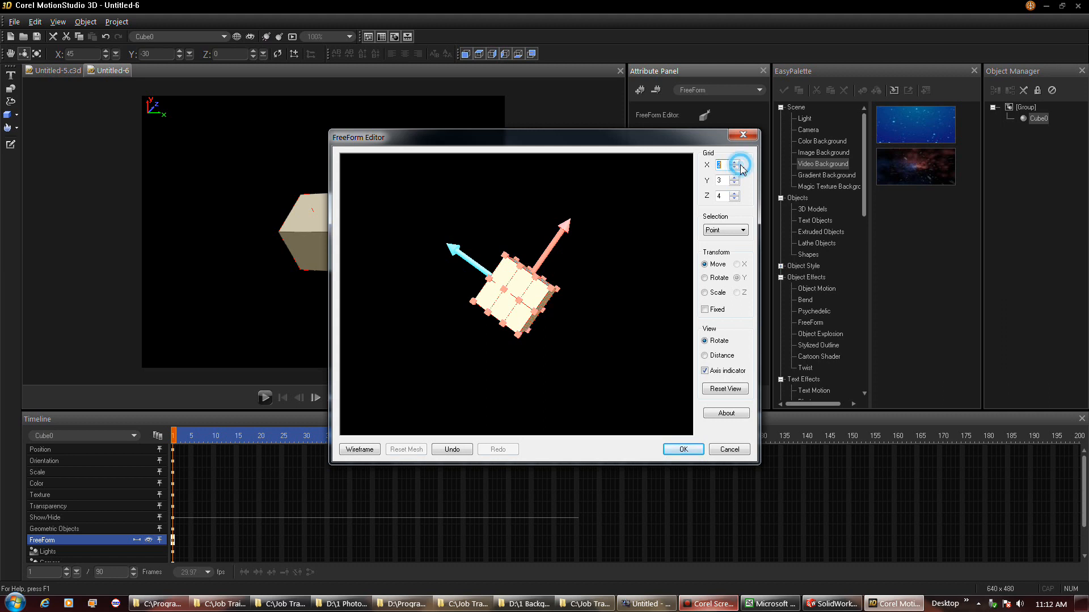
pyautogui.click(734, 183)
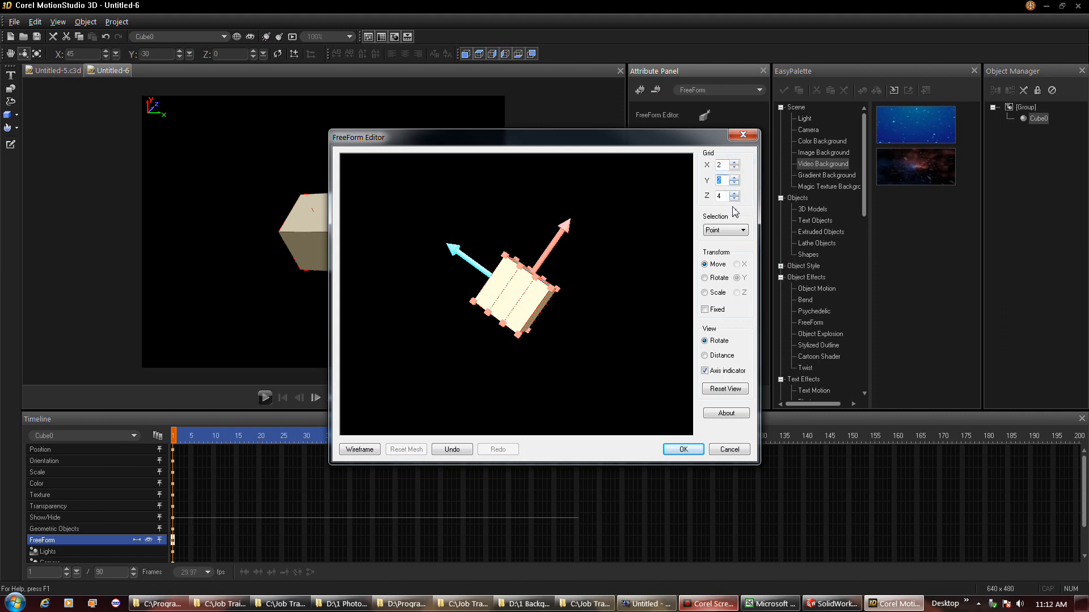
pyautogui.click(734, 199)
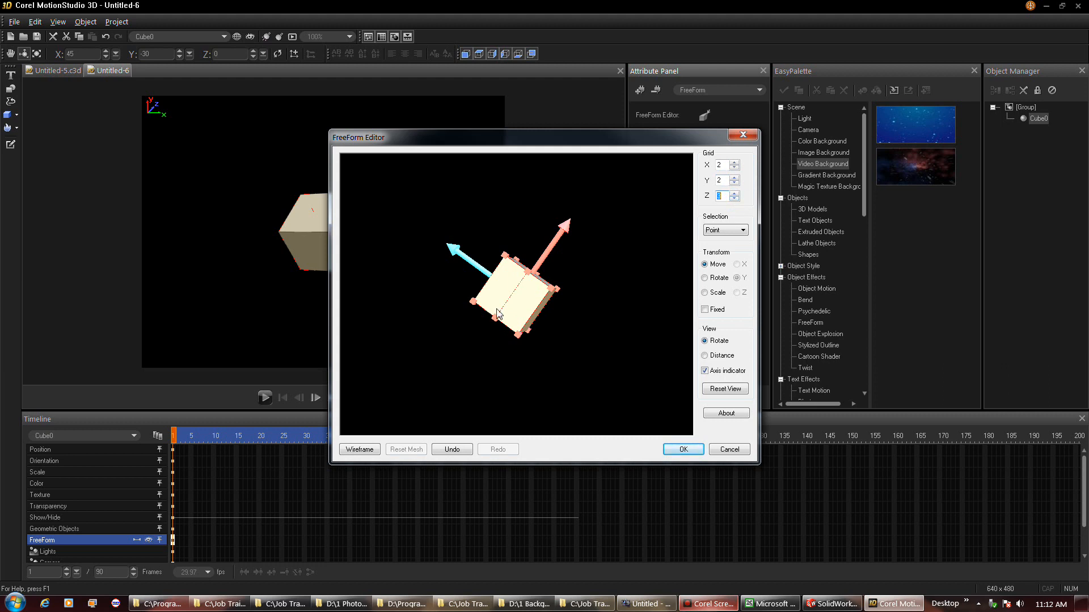
# Step: Pull the cube's lower and side mesh points outward and a top edge point upward, and apply the FreeForm deformation
pyautogui.moveTo(497, 318); pyautogui.dragTo(531, 359)
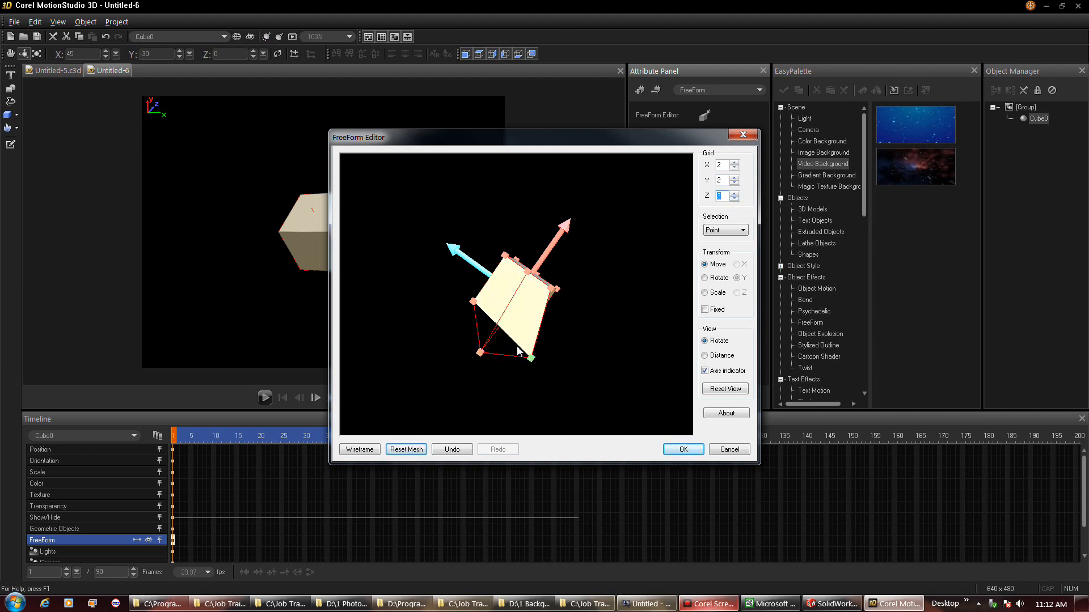
pyautogui.moveTo(474, 305); pyautogui.dragTo(464, 306)
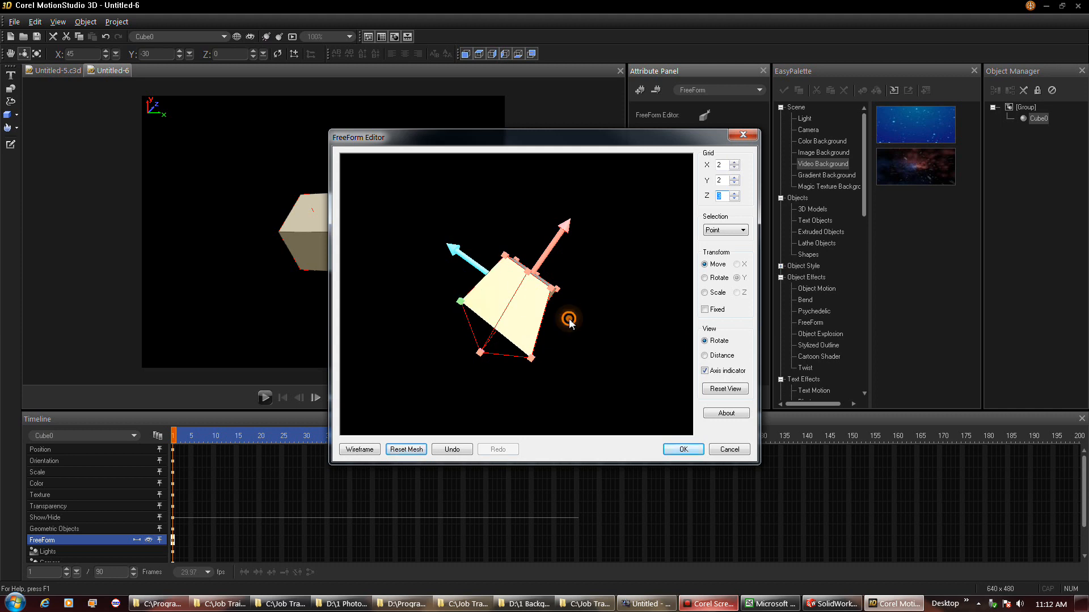
pyautogui.moveTo(569, 318); pyautogui.dragTo(525, 297)
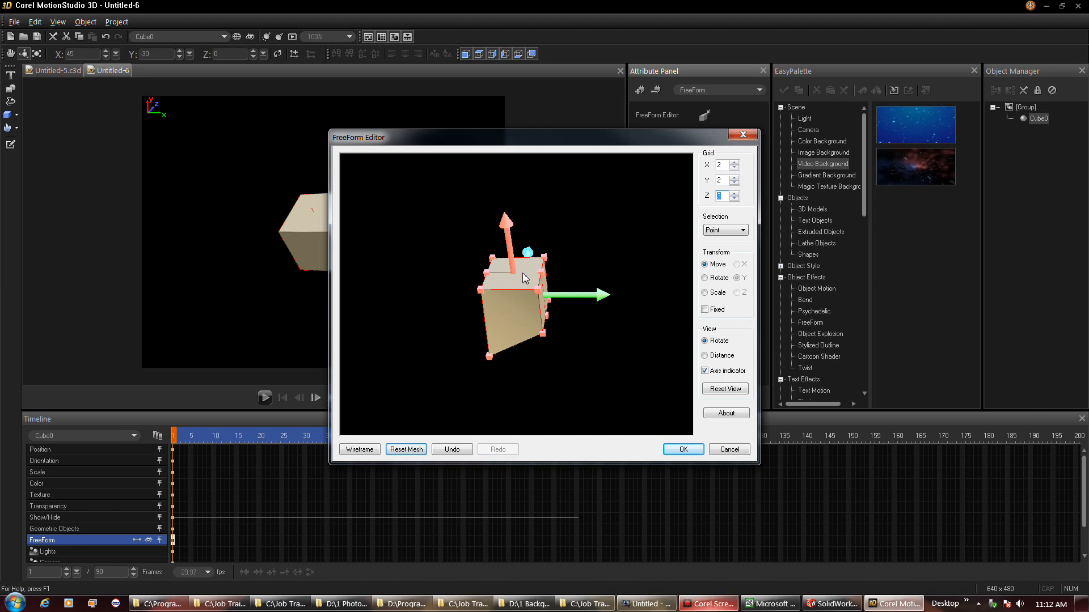
pyautogui.click(541, 276)
pyautogui.moveTo(542, 276); pyautogui.dragTo(544, 247)
pyautogui.click(685, 449)
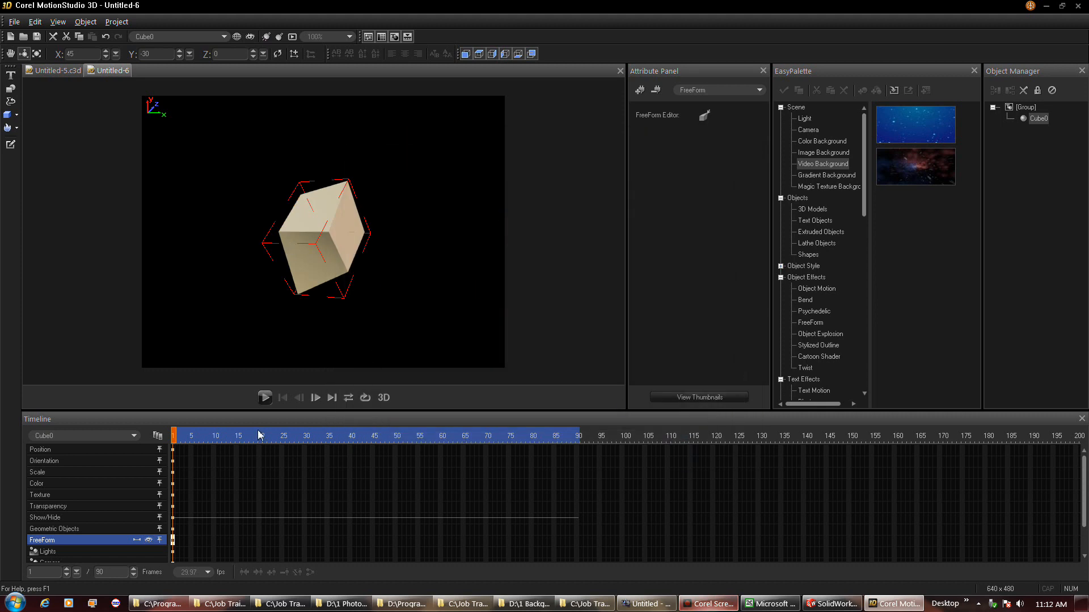
# Step: At frame 72, pull the cube's two upper front corner points far outward with FreeForm, apply the shape and play the animation
pyautogui.click(494, 436)
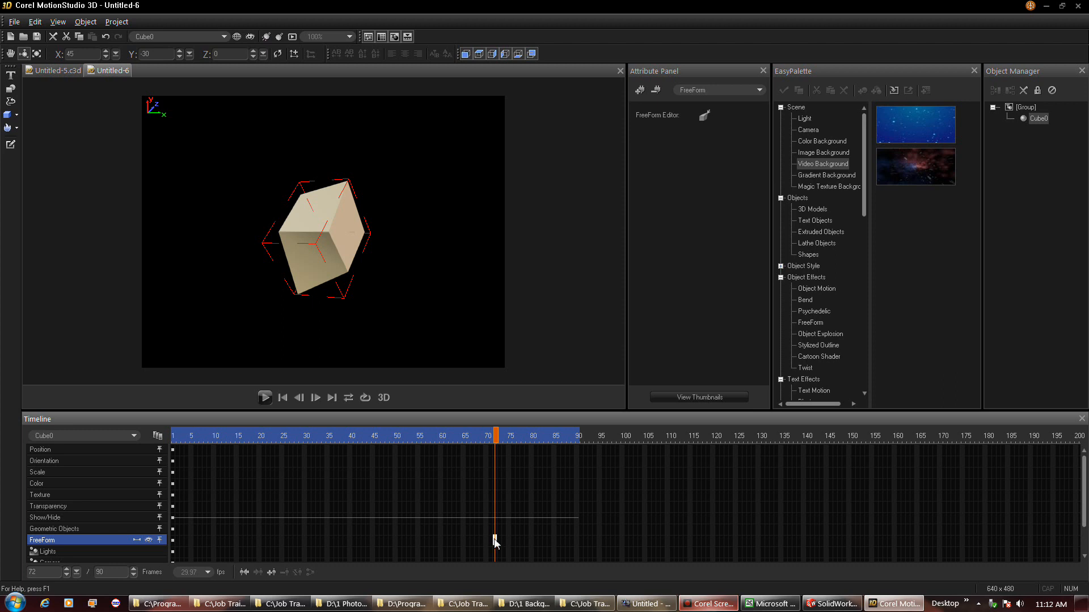
pyautogui.click(700, 122)
pyautogui.moveTo(545, 270); pyautogui.dragTo(568, 260)
pyautogui.moveTo(483, 267); pyautogui.dragTo(446, 271)
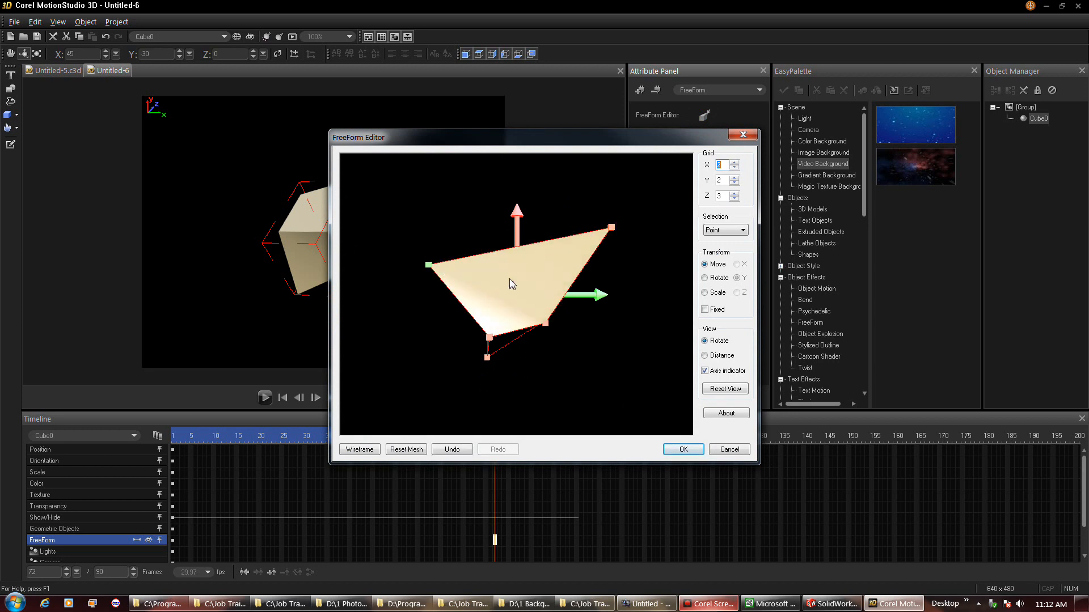
pyautogui.click(669, 452)
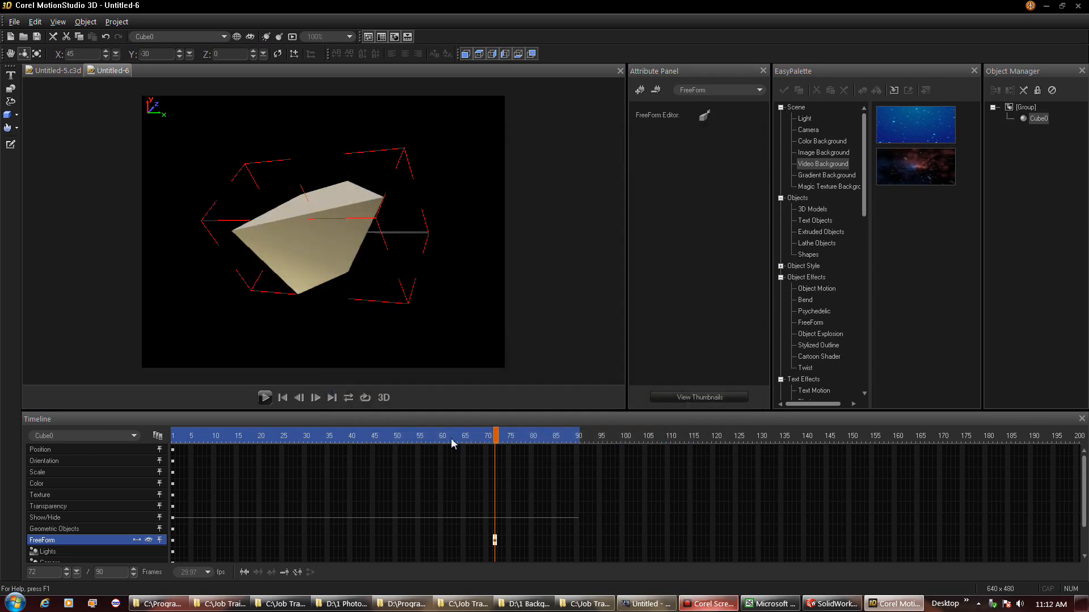
pyautogui.click(265, 397)
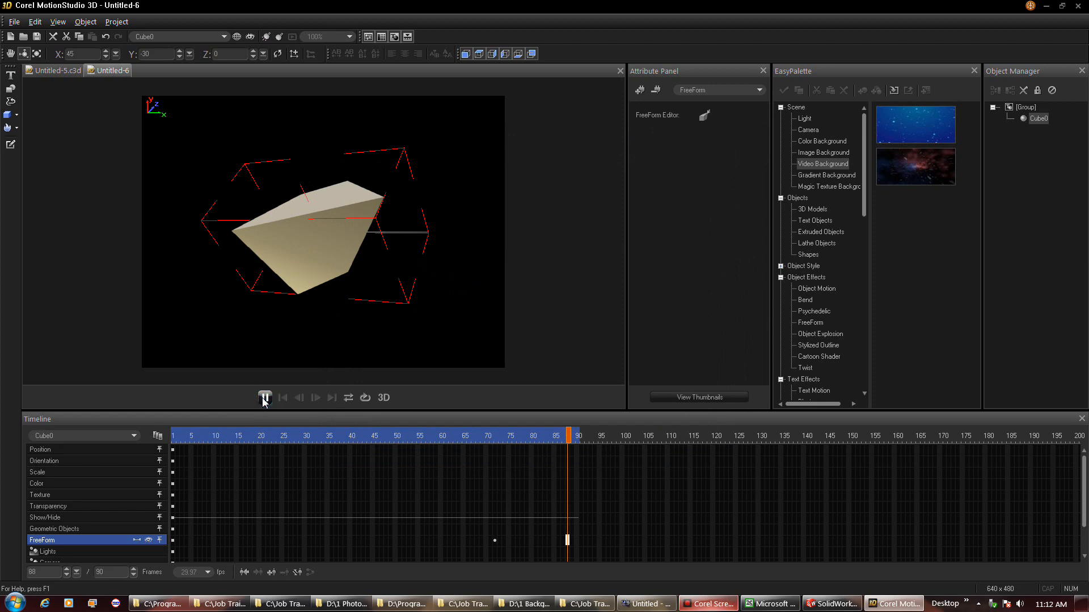
pyautogui.click(265, 398)
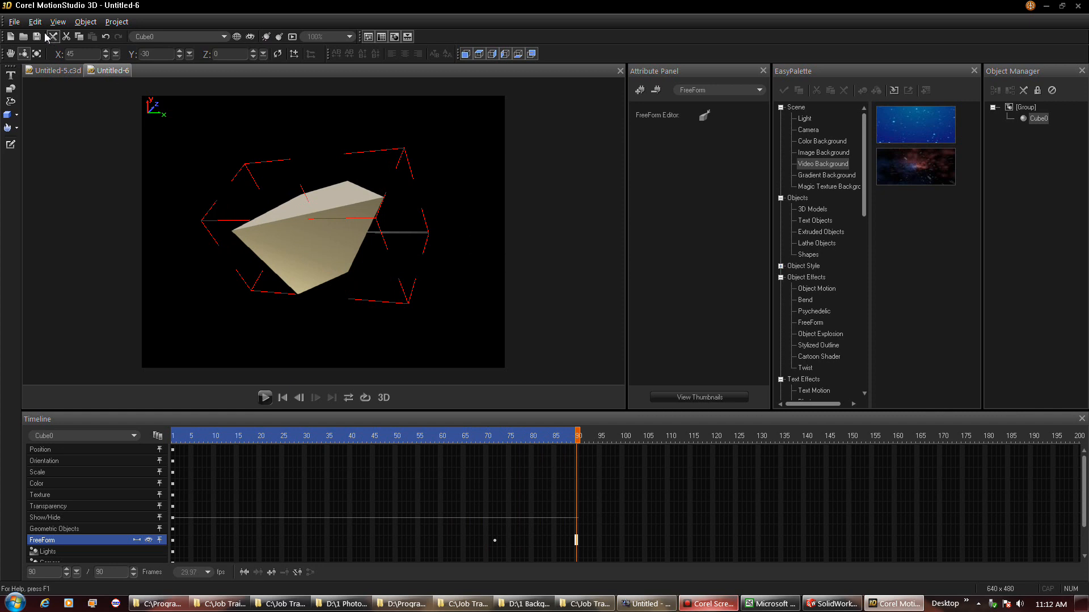
# Step: Save the project as Untitled-6.c3d in the Play folder
pyautogui.click(23, 24)
pyautogui.click(41, 89)
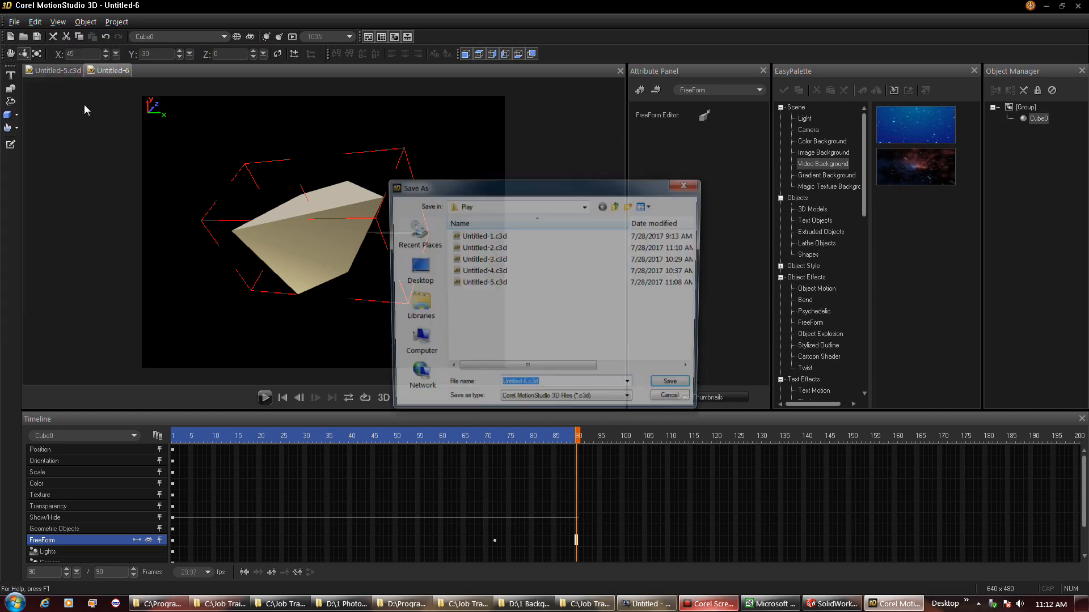
pyautogui.click(676, 387)
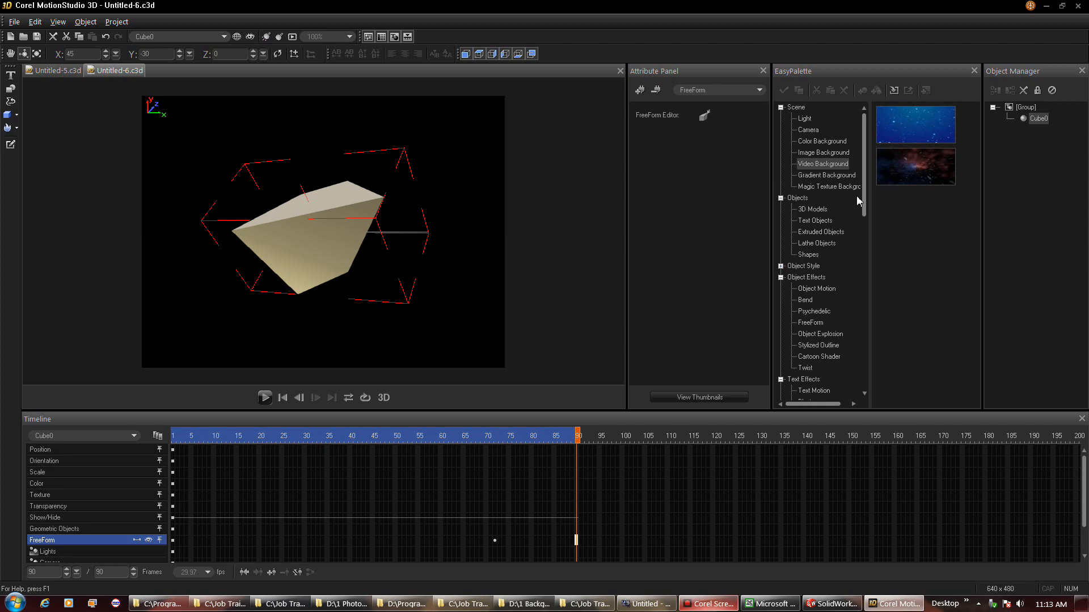
# Step: Apply the last Lightning preset of the global effects to the scene and play the animation from the start
pyautogui.moveTo(863, 202); pyautogui.dragTo(881, 377)
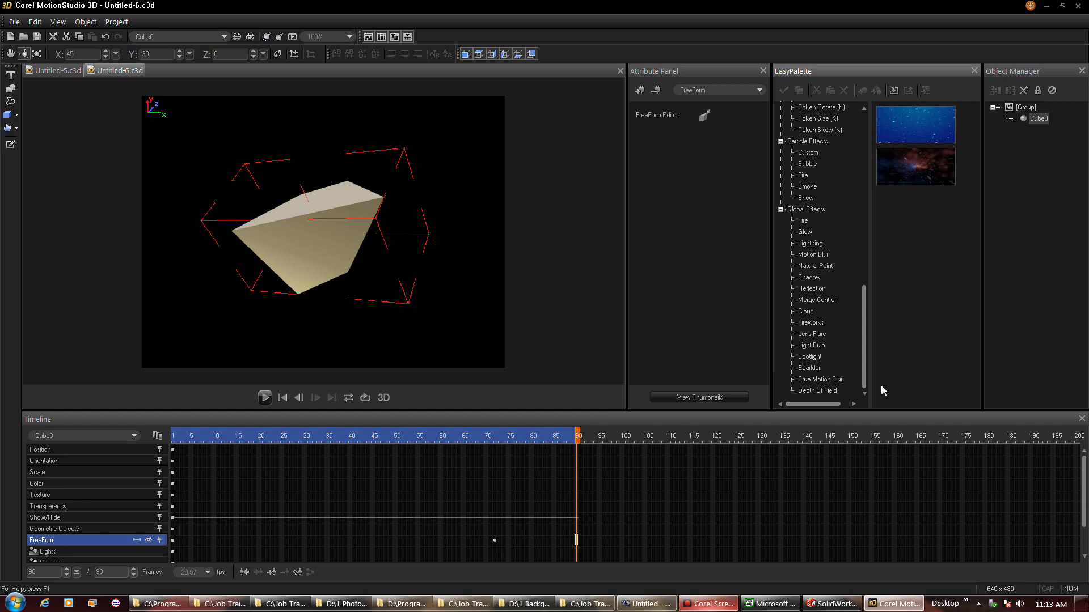
pyautogui.click(808, 242)
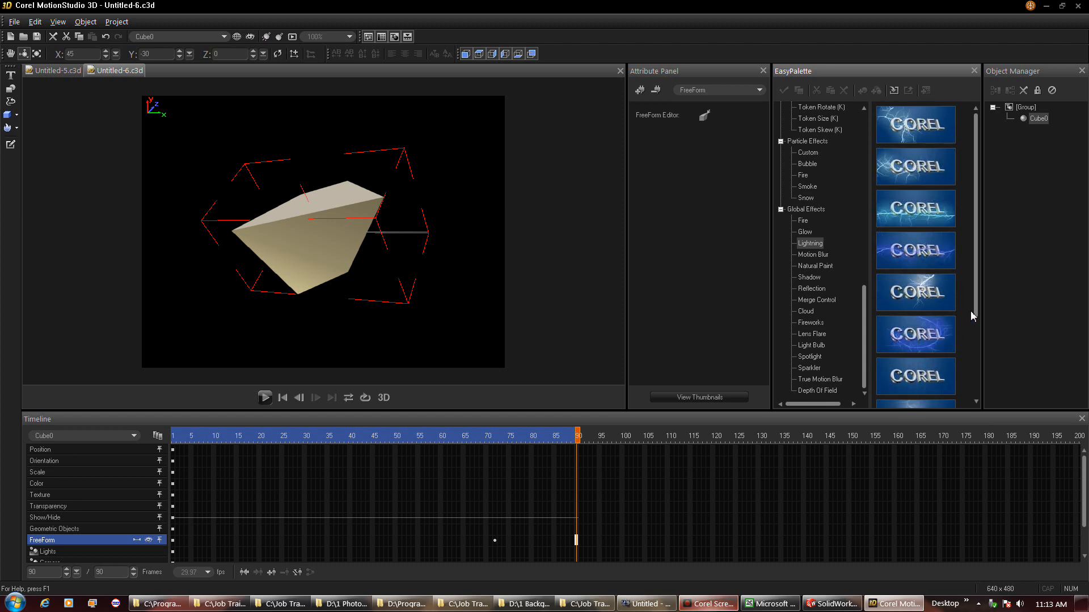
pyautogui.moveTo(975, 307); pyautogui.dragTo(974, 386)
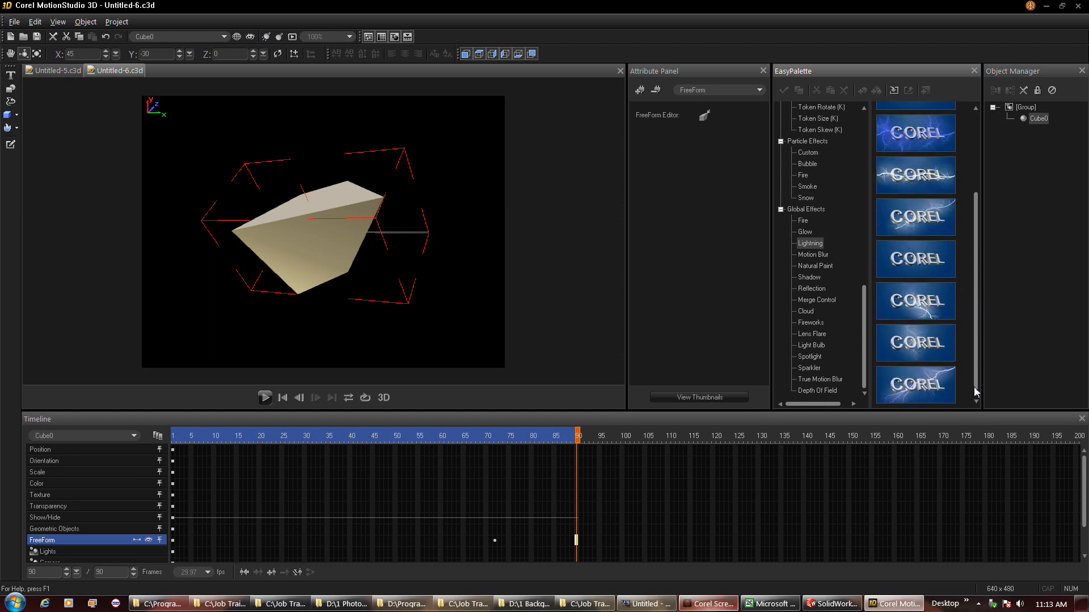
pyautogui.doubleClick(938, 376)
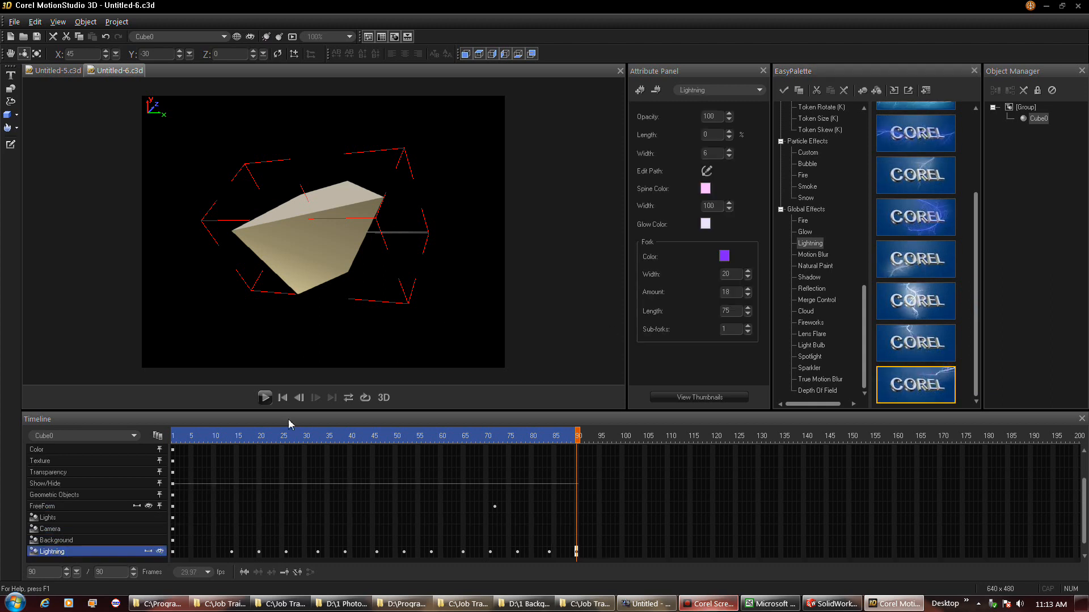
pyautogui.click(283, 398)
pyautogui.click(264, 398)
# Step: Bend the lightning path into wide curves across the cube by moving its middle control points, apply it and play the animation
pyautogui.click(705, 174)
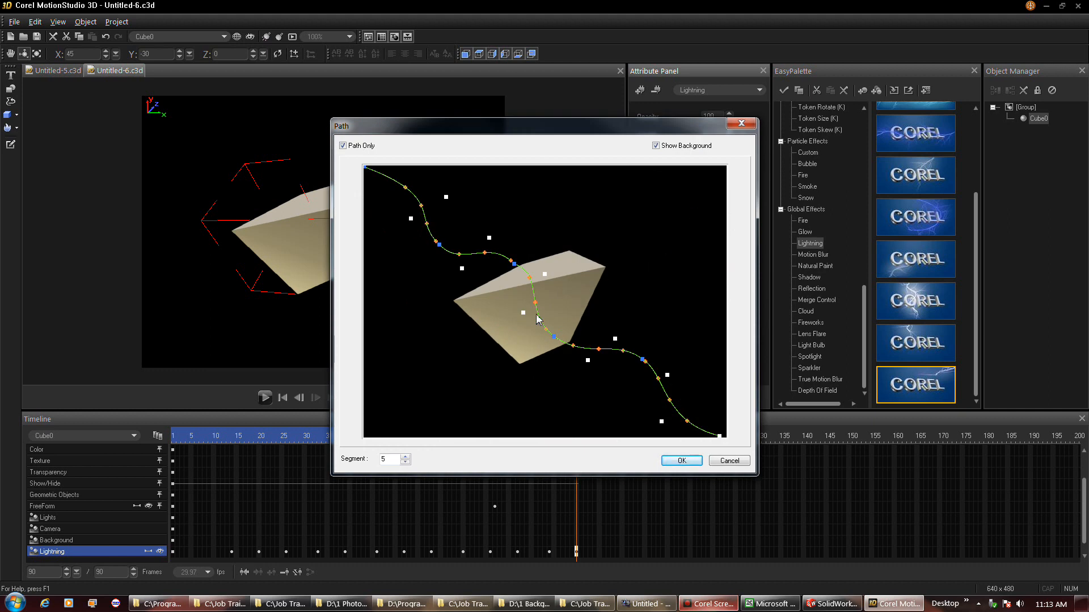
pyautogui.moveTo(524, 313); pyautogui.dragTo(375, 434)
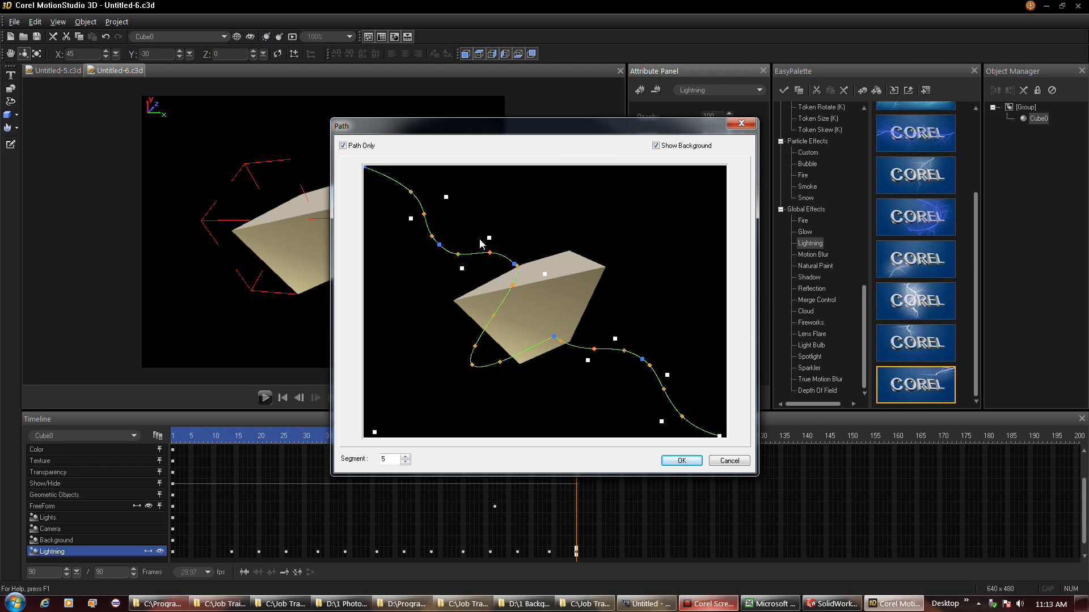
pyautogui.moveTo(489, 238); pyautogui.dragTo(727, 184)
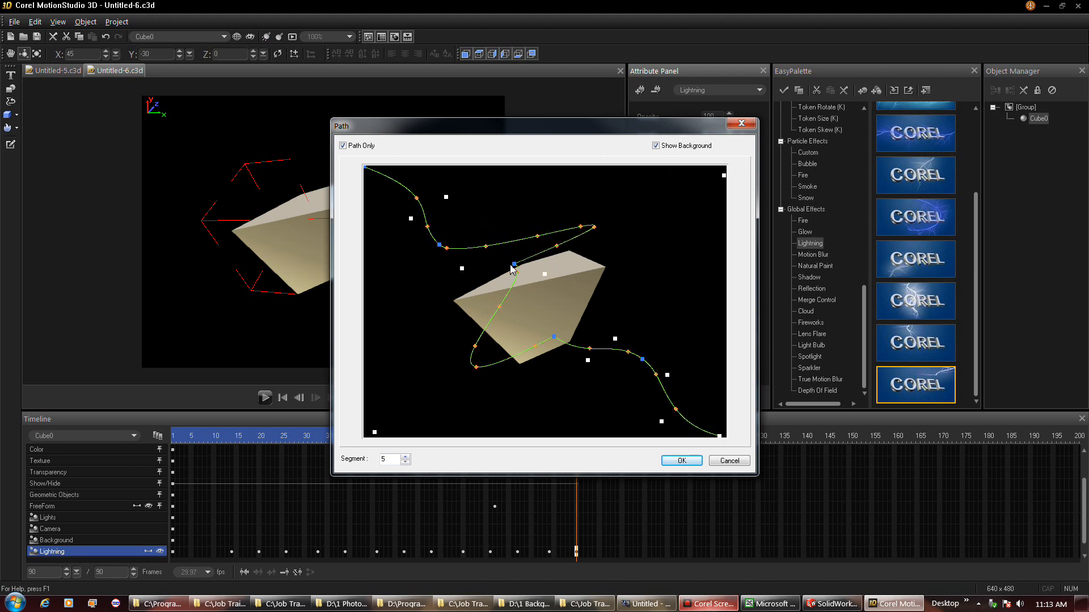
pyautogui.moveTo(515, 266); pyautogui.dragTo(574, 278)
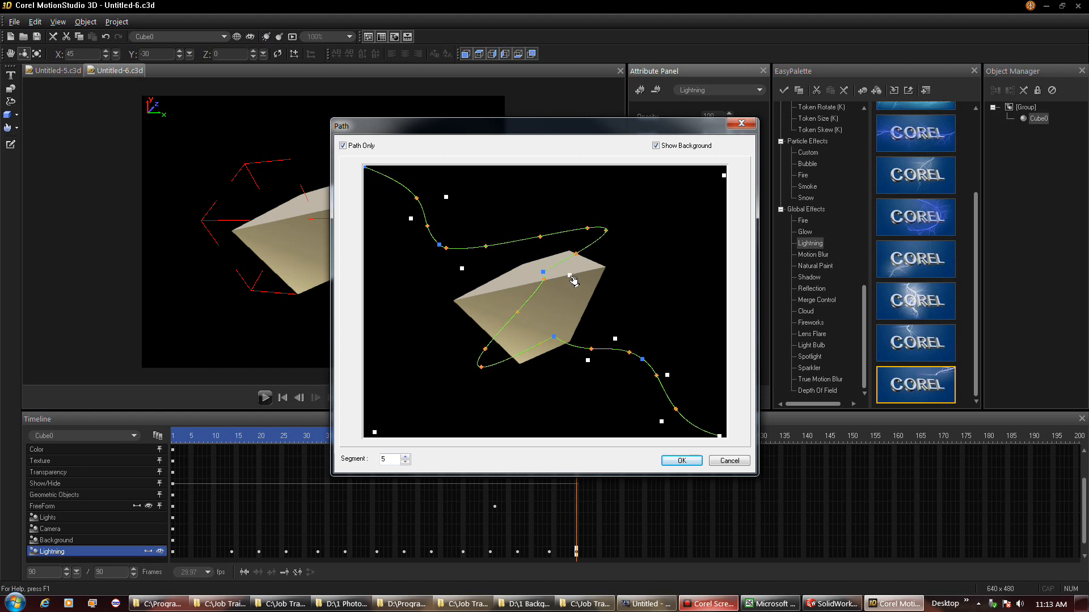
pyautogui.click(680, 460)
pyautogui.click(265, 398)
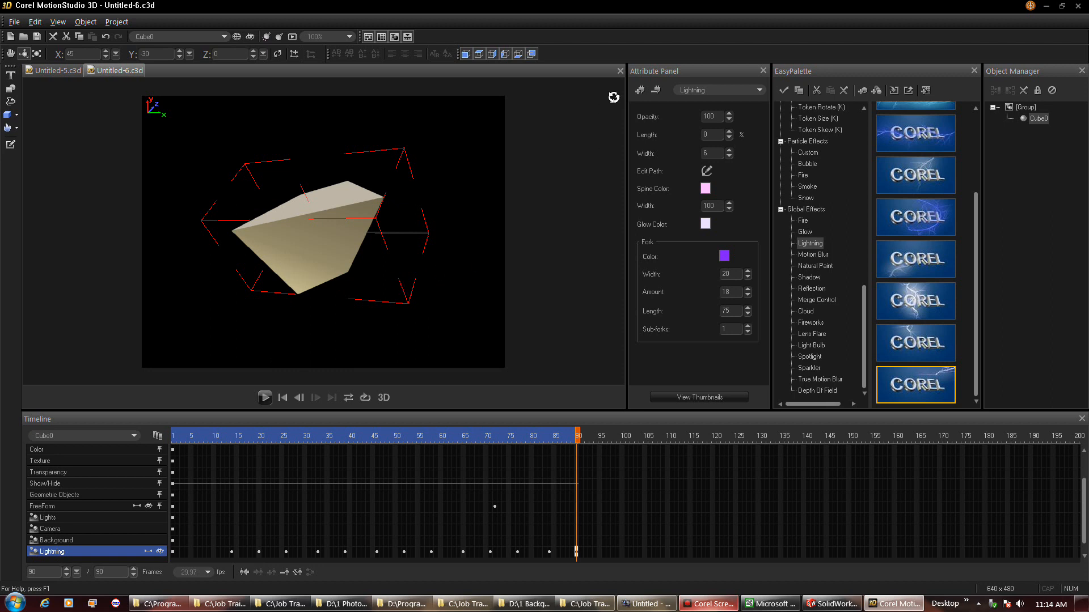
# Step: Add a Spotlight global effect, apply its fourth preset with three lights, and preview the animation
pyautogui.click(637, 91)
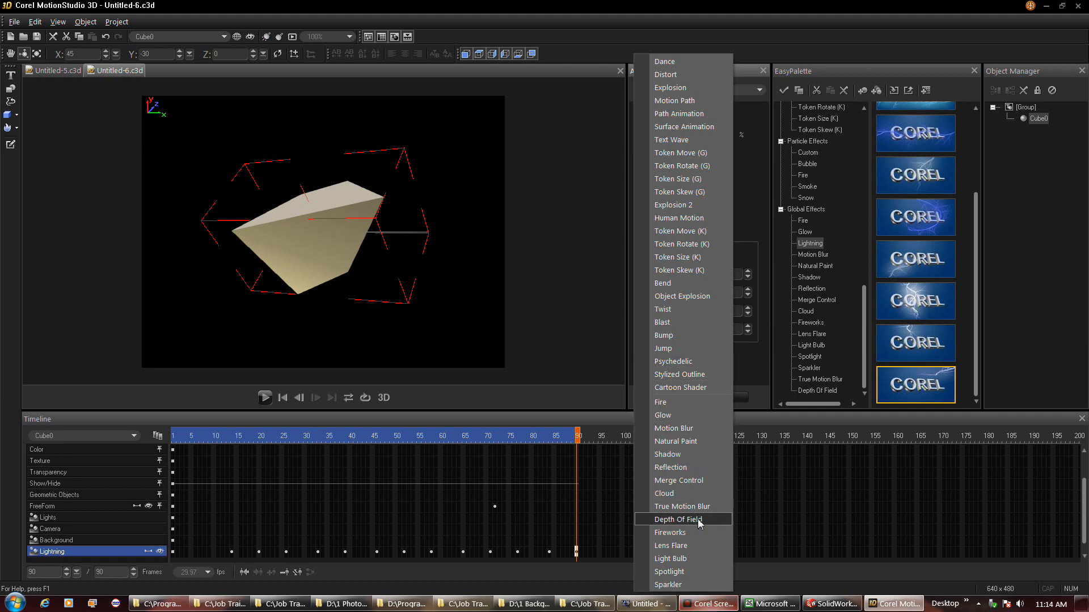
pyautogui.click(682, 571)
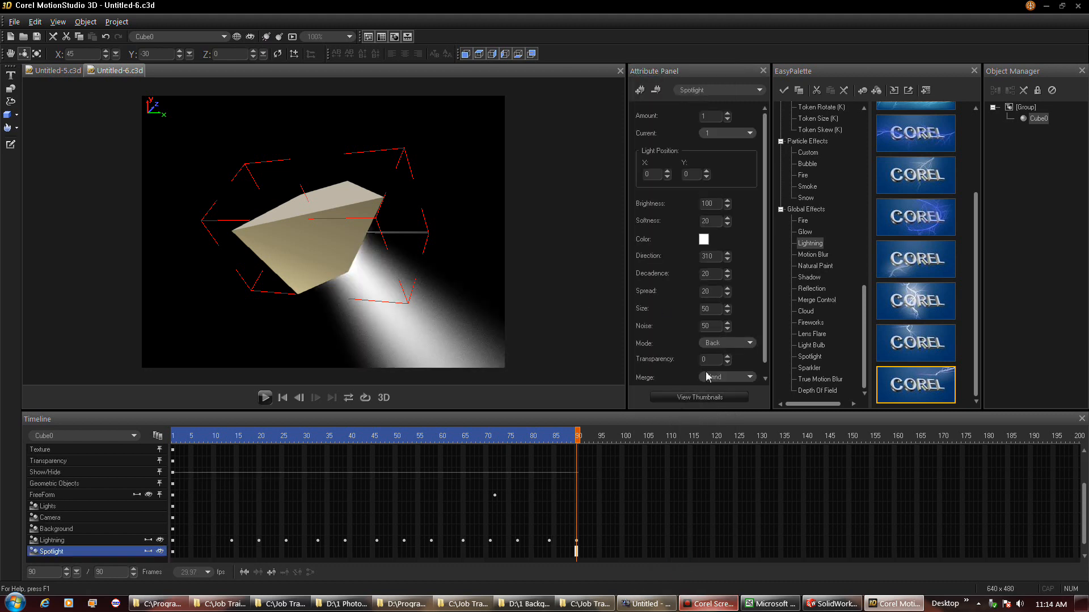
pyautogui.click(700, 397)
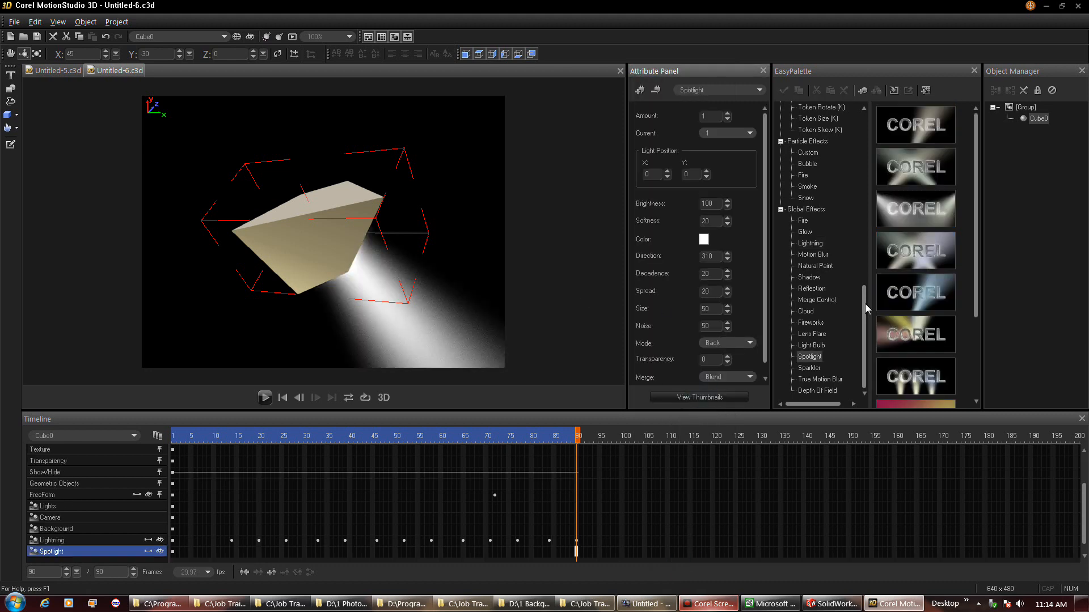
pyautogui.click(931, 259)
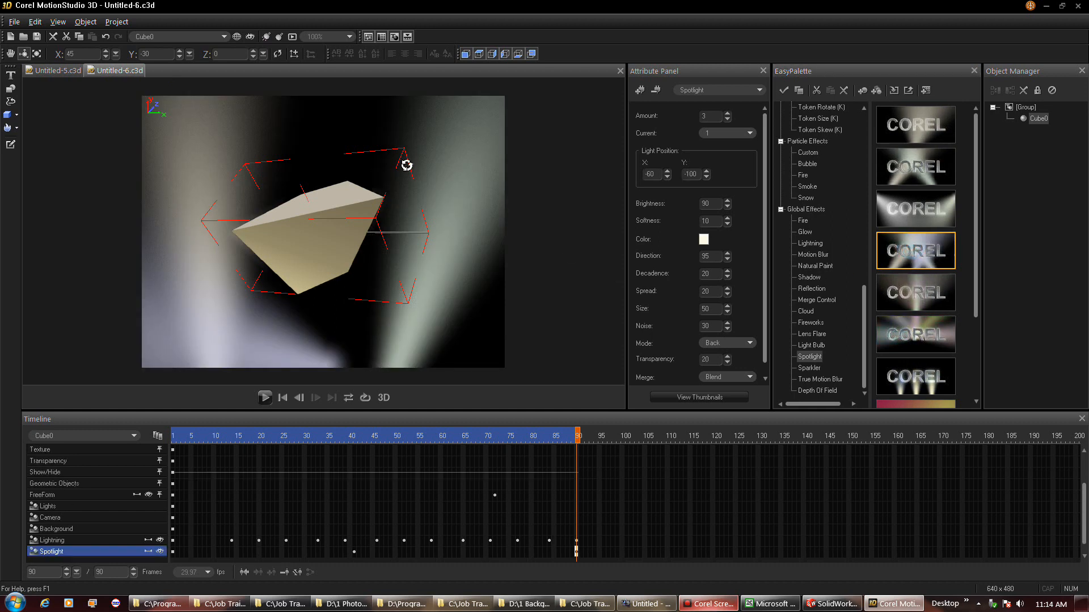
pyautogui.click(265, 397)
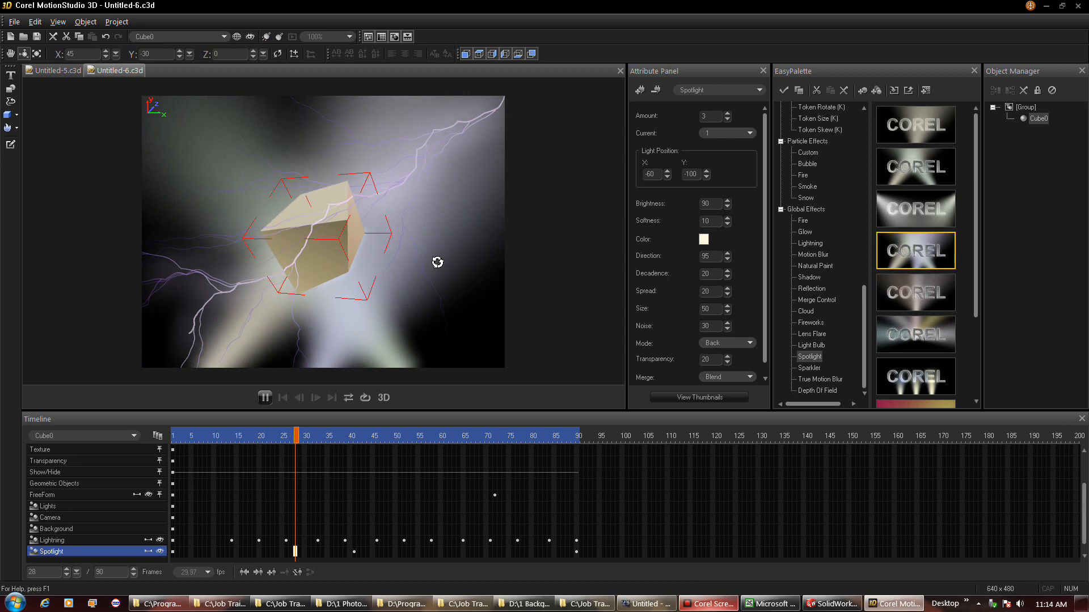
pyautogui.click(265, 398)
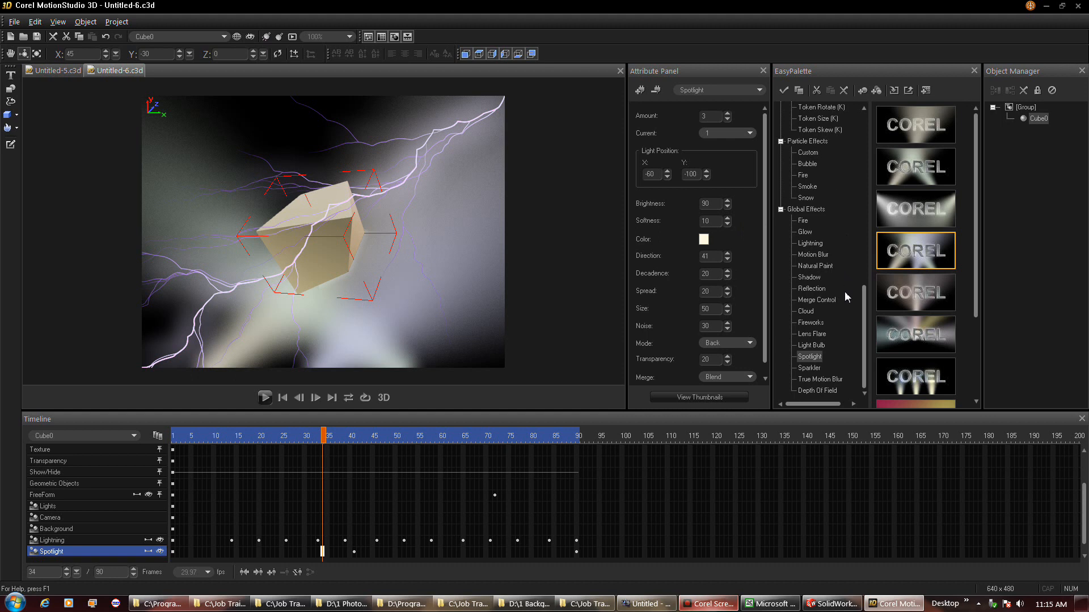
# Step: Apply the silver metallic image texture from the third-row-down chrome preset to the cube at frame 34
pyautogui.moveTo(859, 312); pyautogui.dragTo(870, 230)
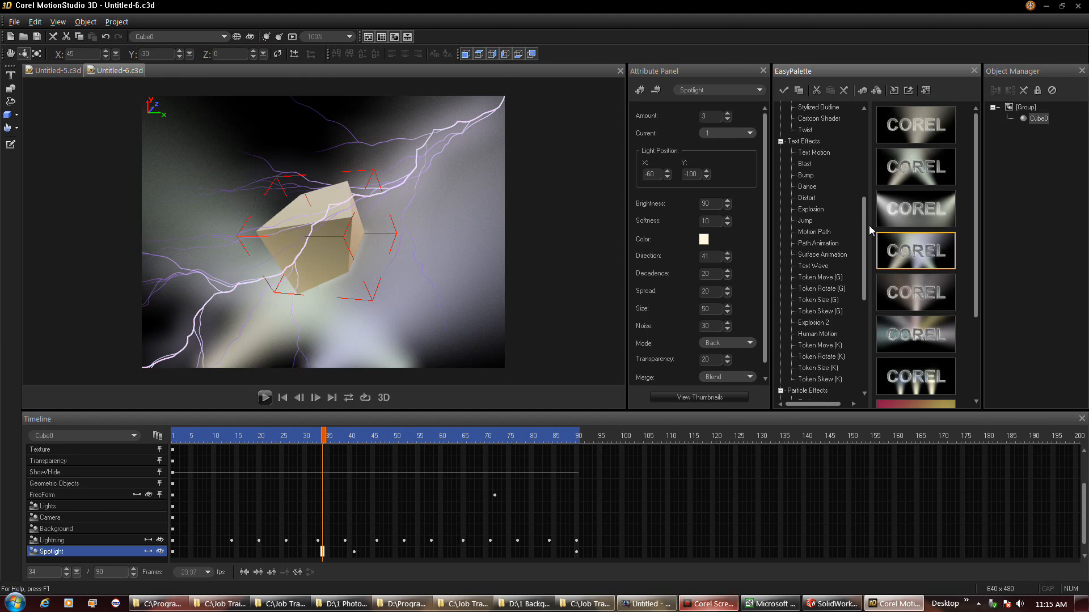
pyautogui.moveTo(871, 230); pyautogui.dragTo(876, 193)
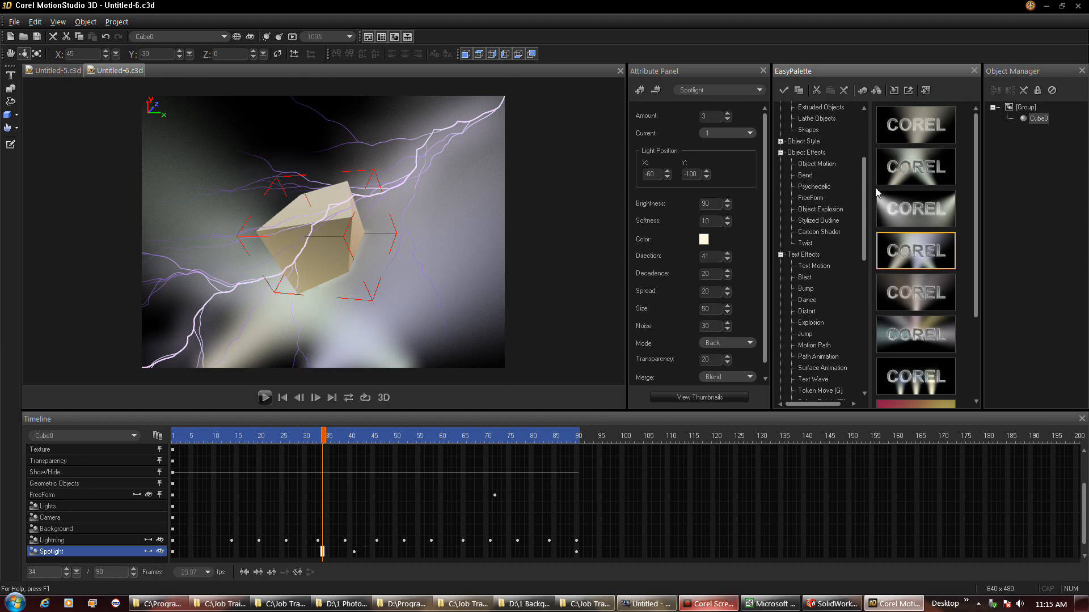
pyautogui.click(703, 88)
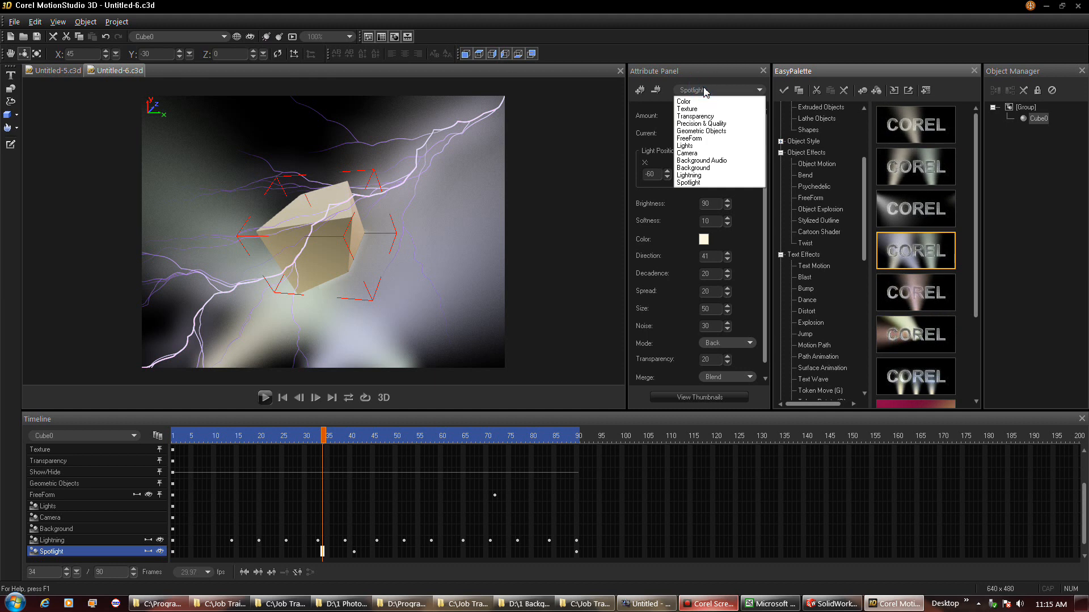
pyautogui.click(705, 108)
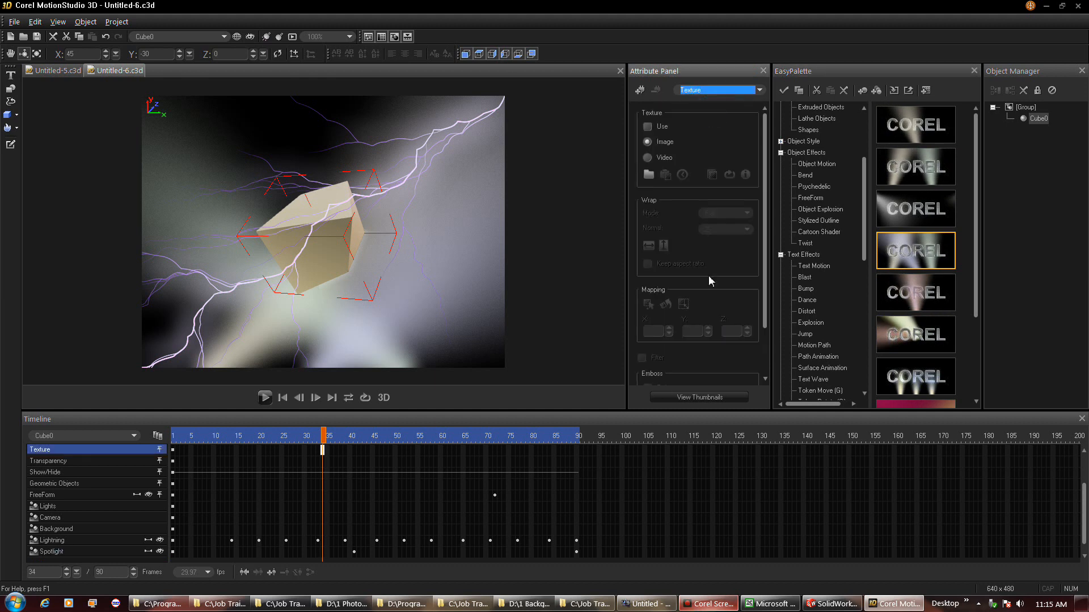
pyautogui.click(684, 396)
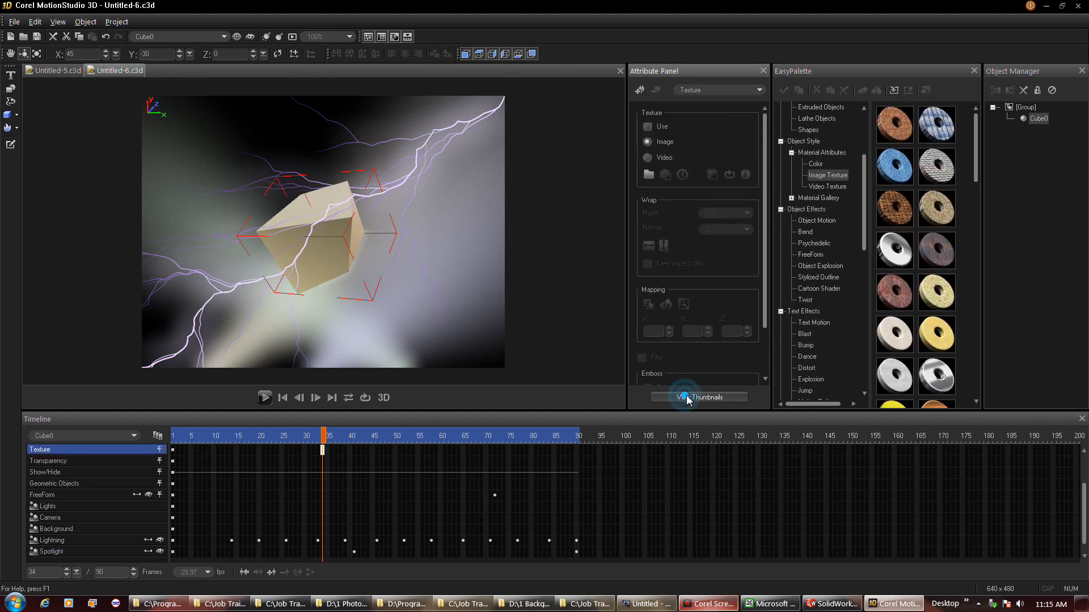
pyautogui.doubleClick(897, 251)
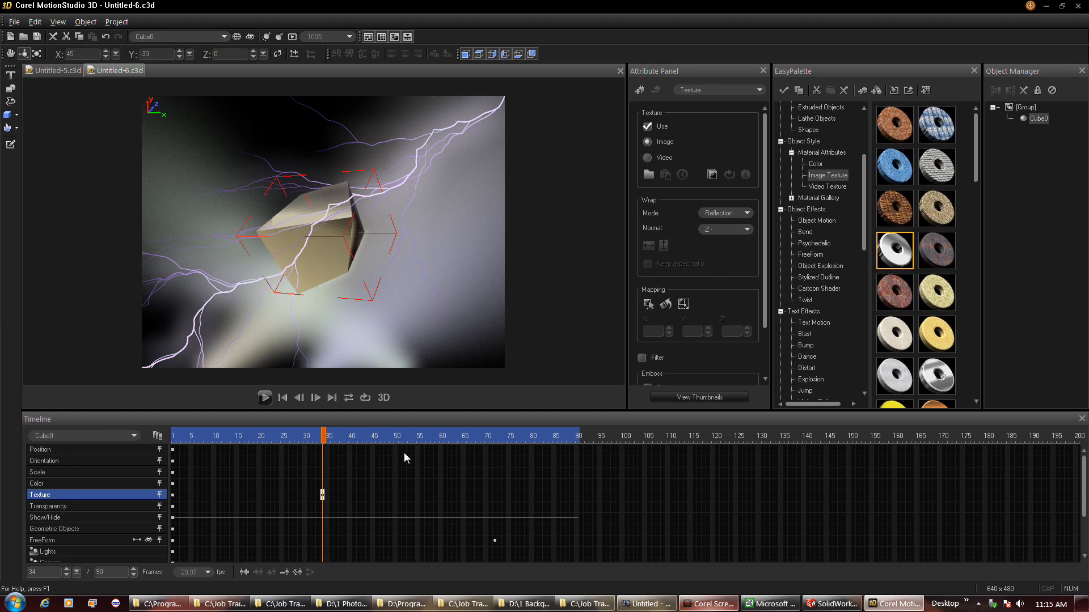
# Step: Key the cube's texture near frame 65, apply the blue patterned image texture at frame 70, and preview the animation
pyautogui.click(503, 439)
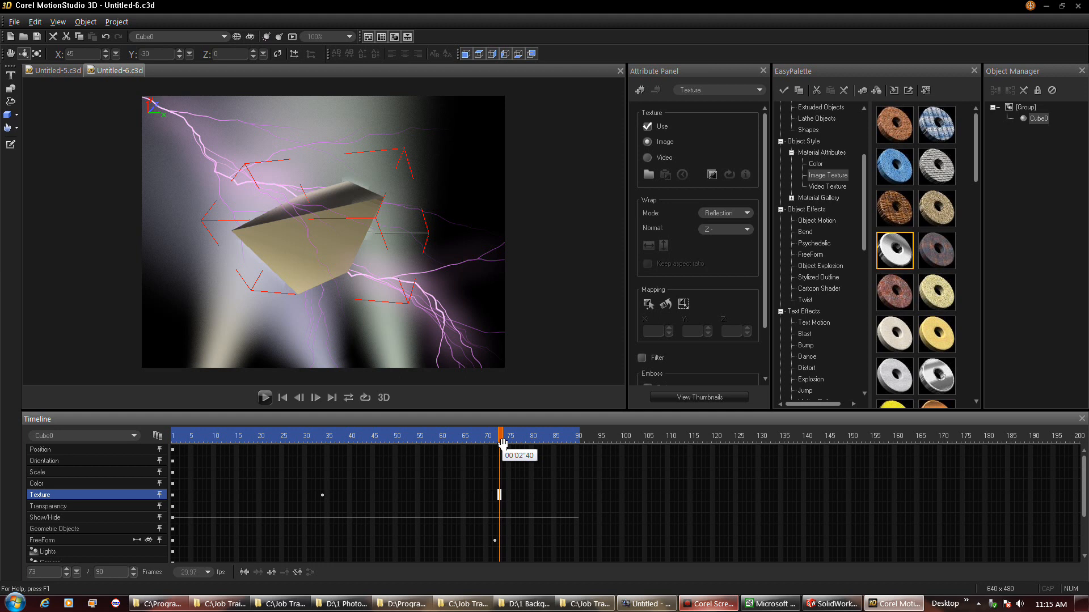
pyautogui.click(468, 440)
pyautogui.moveTo(469, 491); pyautogui.dragTo(463, 493)
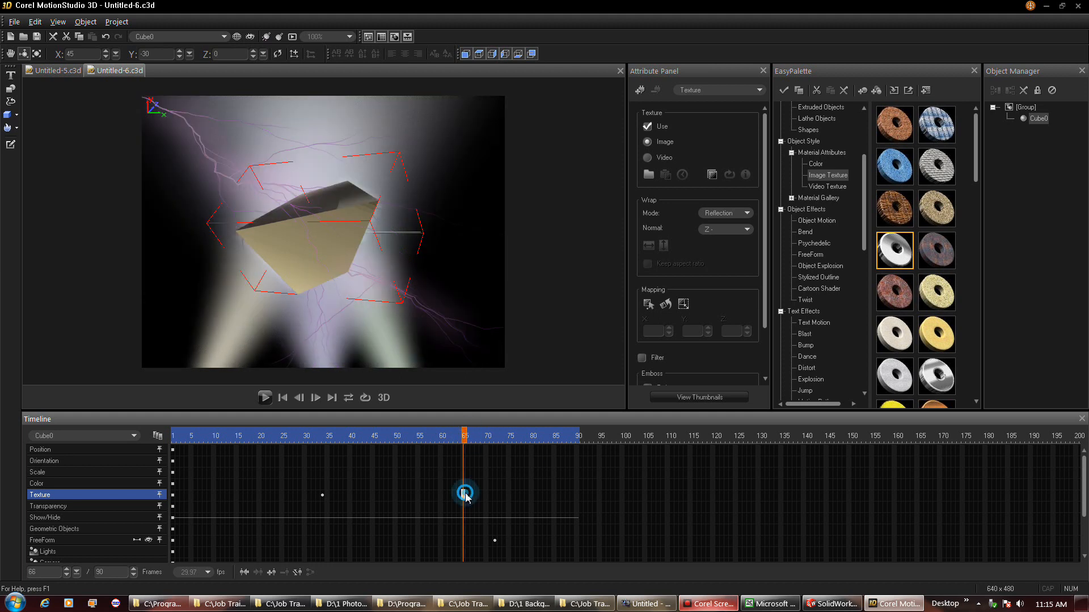
pyautogui.click(487, 439)
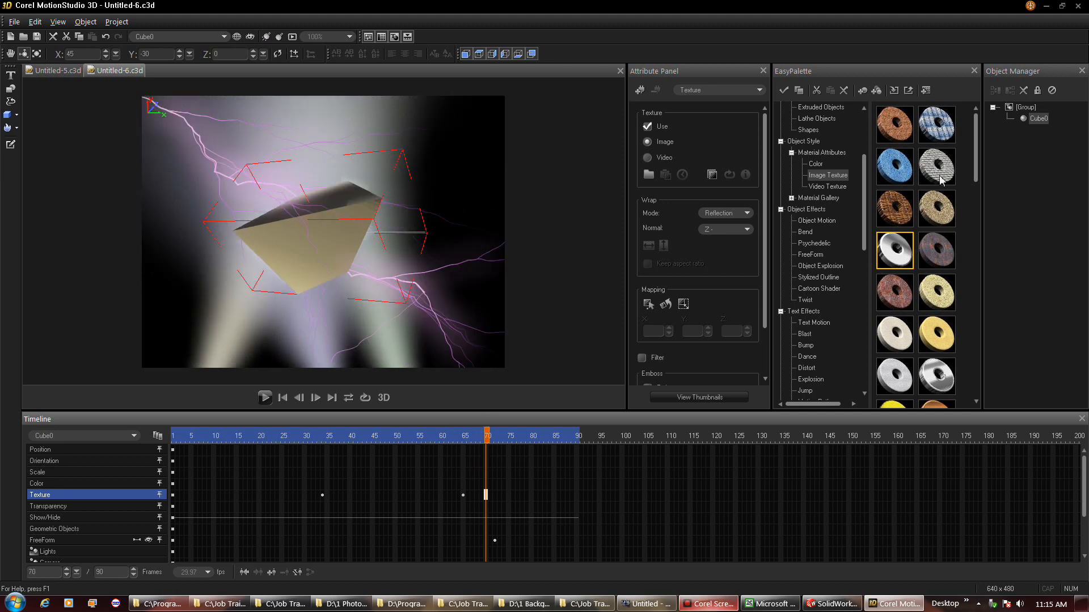
pyautogui.doubleClick(937, 124)
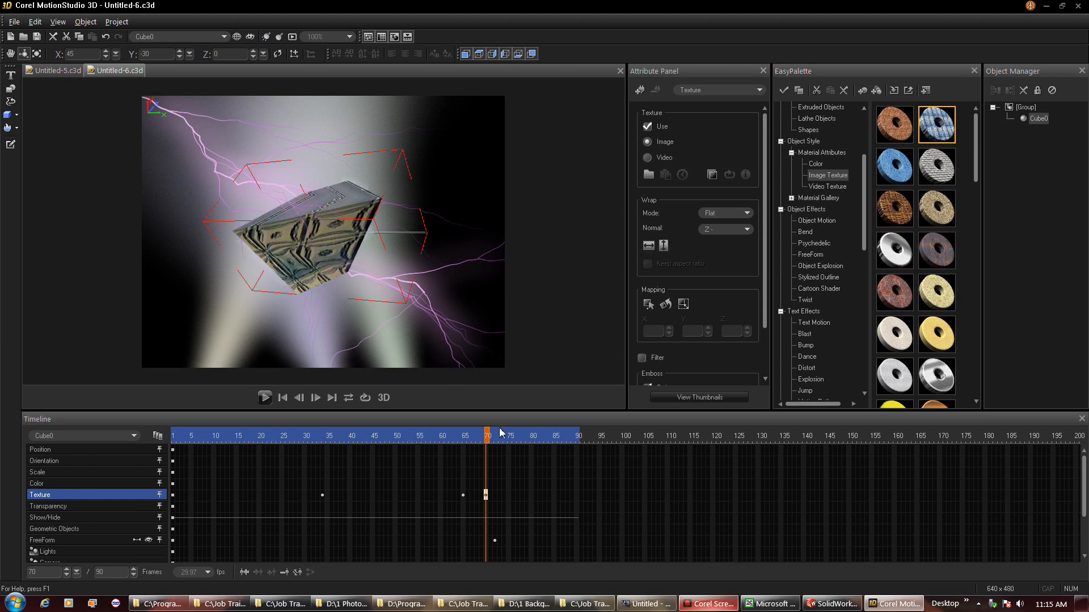
pyautogui.click(264, 398)
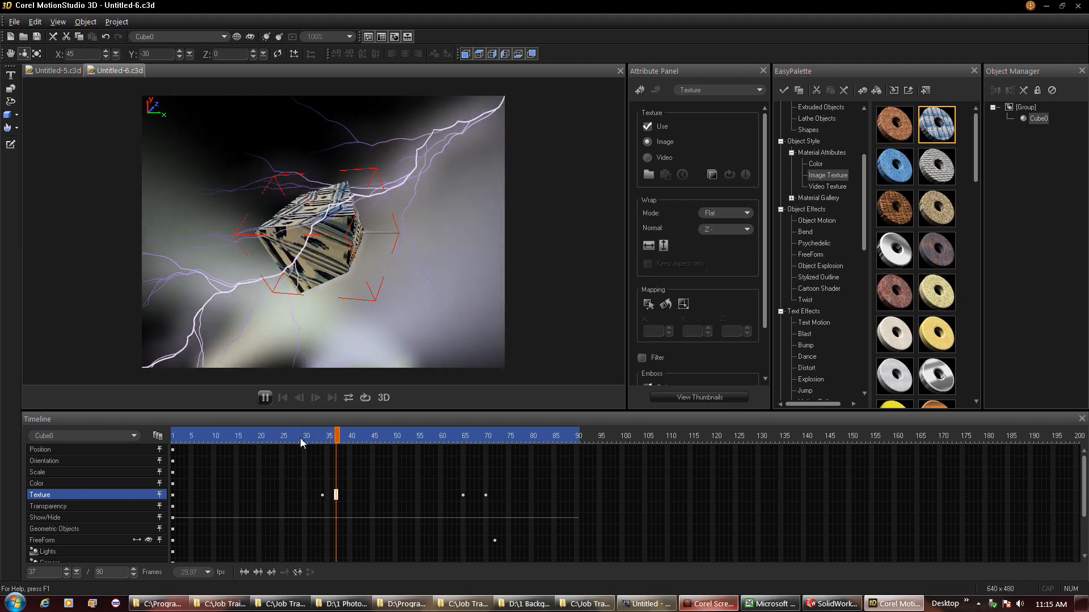
pyautogui.click(263, 398)
# Step: Apply the silver metallic image texture to the cube at frame 1 and preview the animation
pyautogui.click(176, 435)
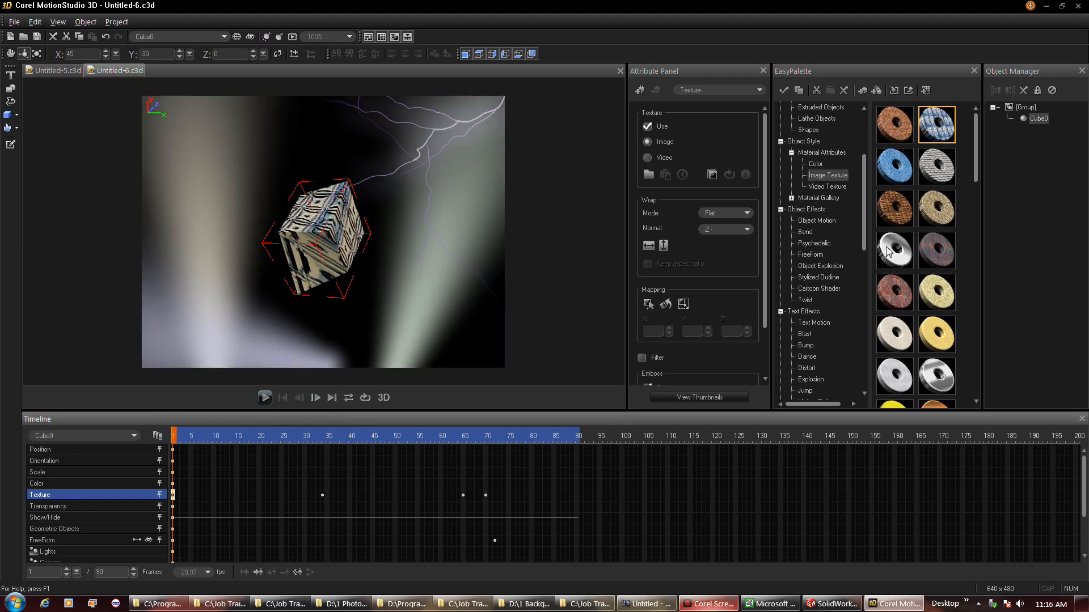
pyautogui.moveTo(888, 251); pyautogui.dragTo(320, 264)
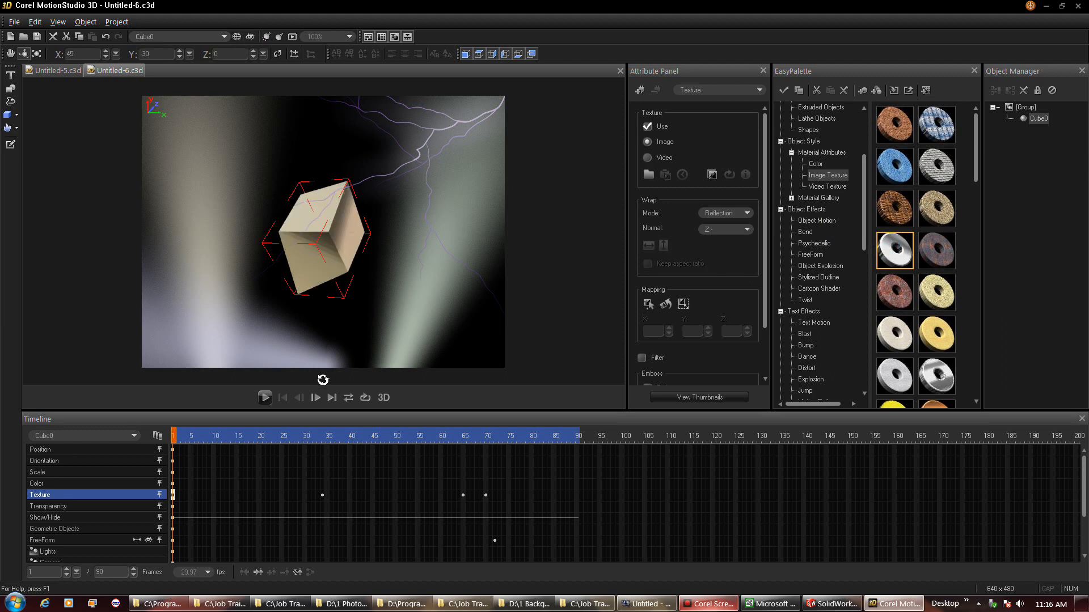
pyautogui.click(264, 397)
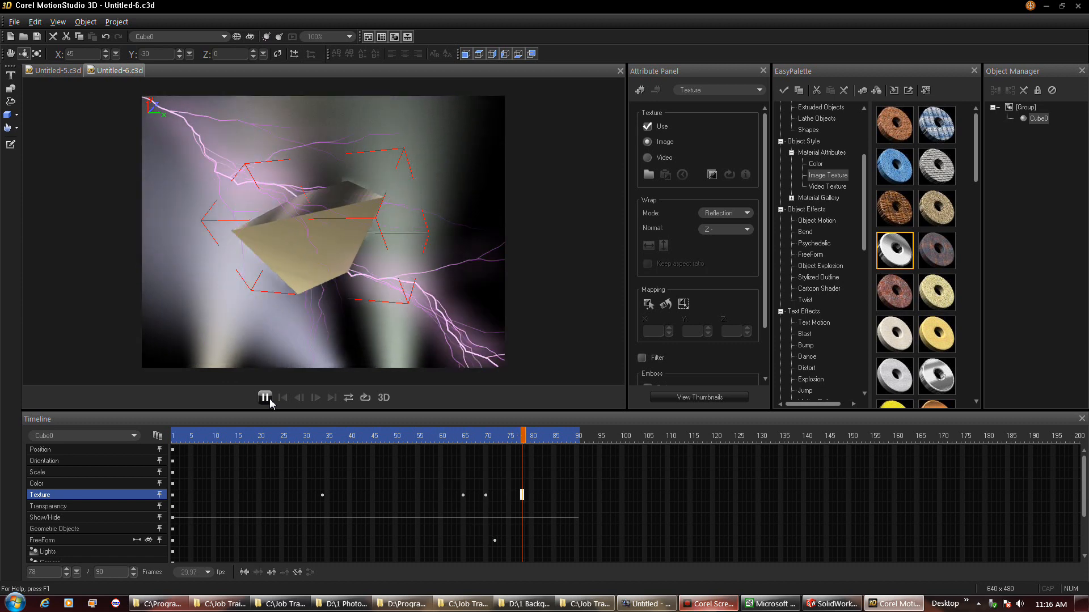
pyautogui.click(264, 397)
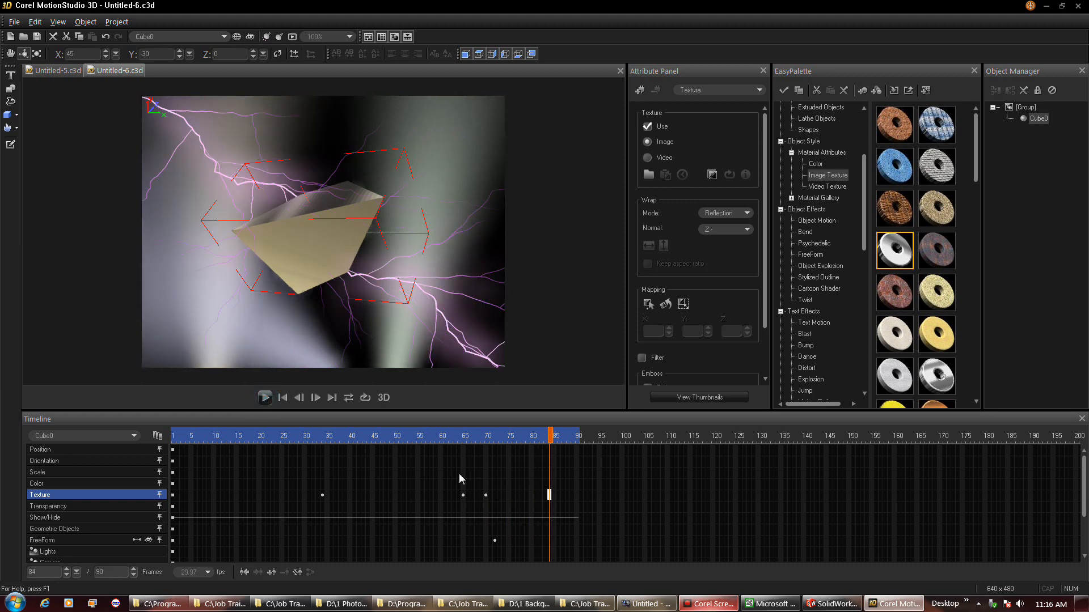
# Step: Apply the blue patterned image texture to the cube at frame 70
pyautogui.click(488, 436)
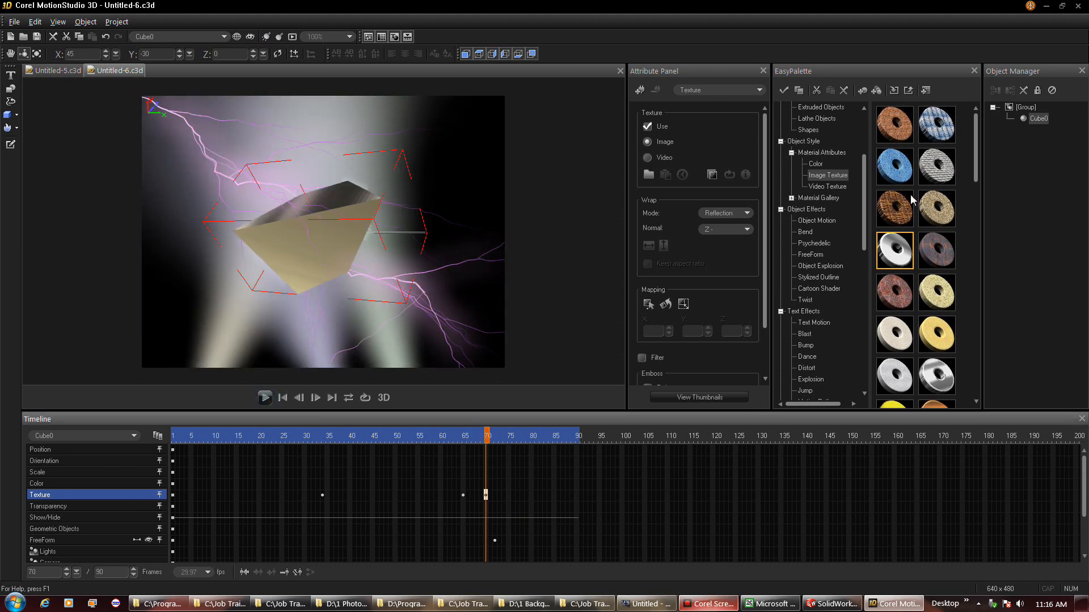
pyautogui.click(936, 128)
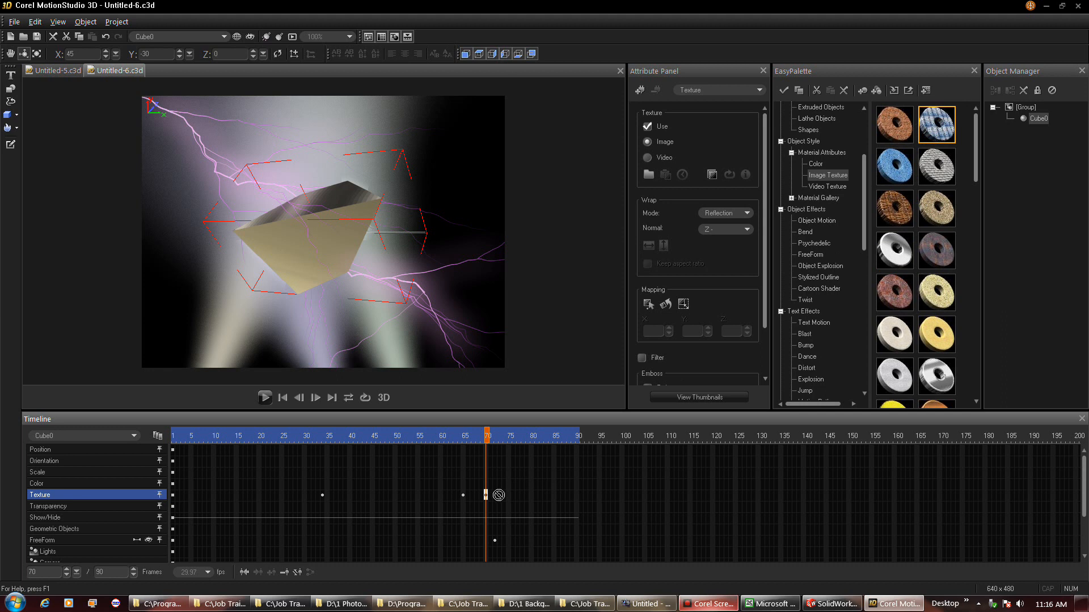
pyautogui.moveTo(487, 495); pyautogui.dragTo(486, 495)
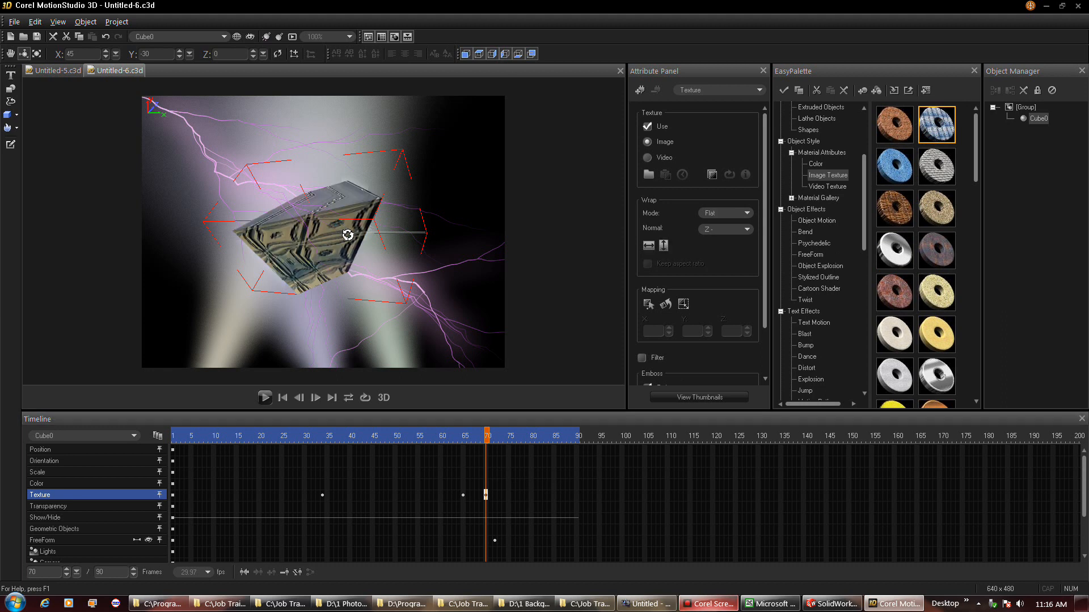
# Step: Resize the cube's texture mapping at frame 22 to X 20 and Y 20
pyautogui.click(329, 436)
pyautogui.click(270, 436)
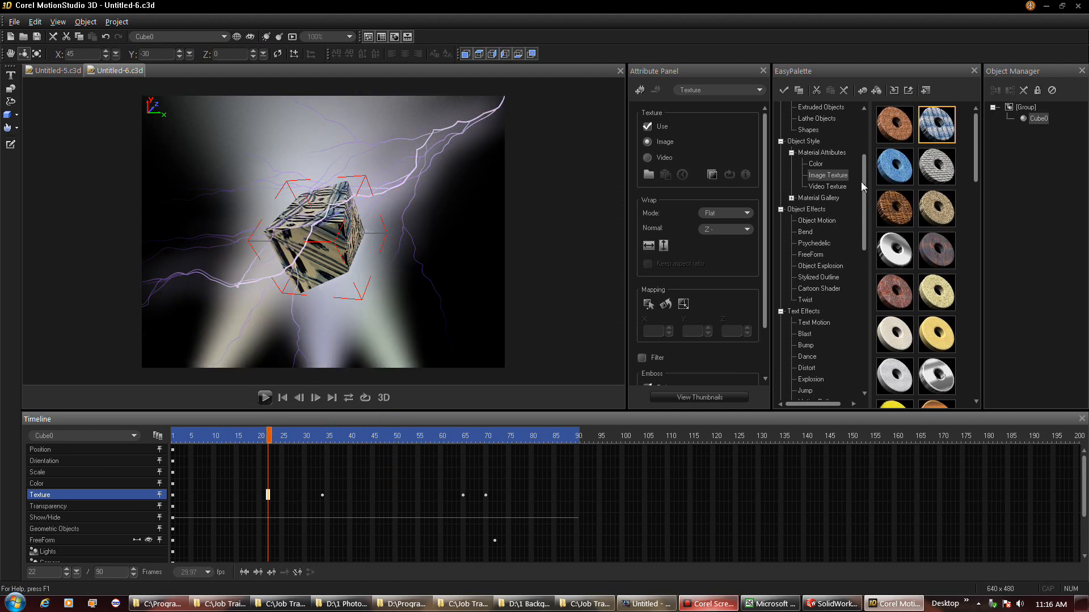
pyautogui.moveTo(863, 181); pyautogui.dragTo(870, 158)
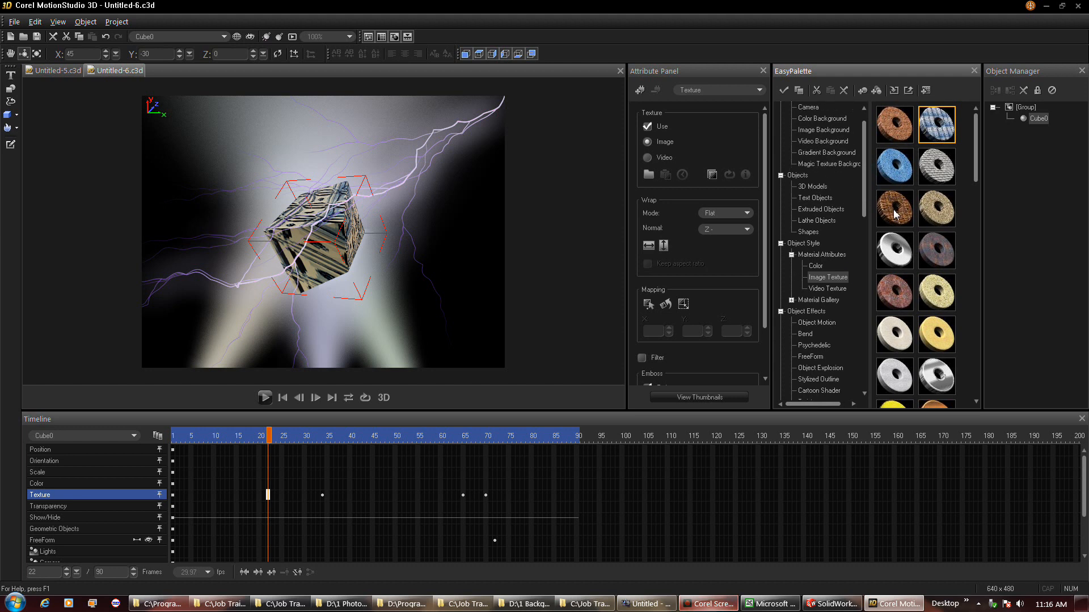
pyautogui.click(14, 22)
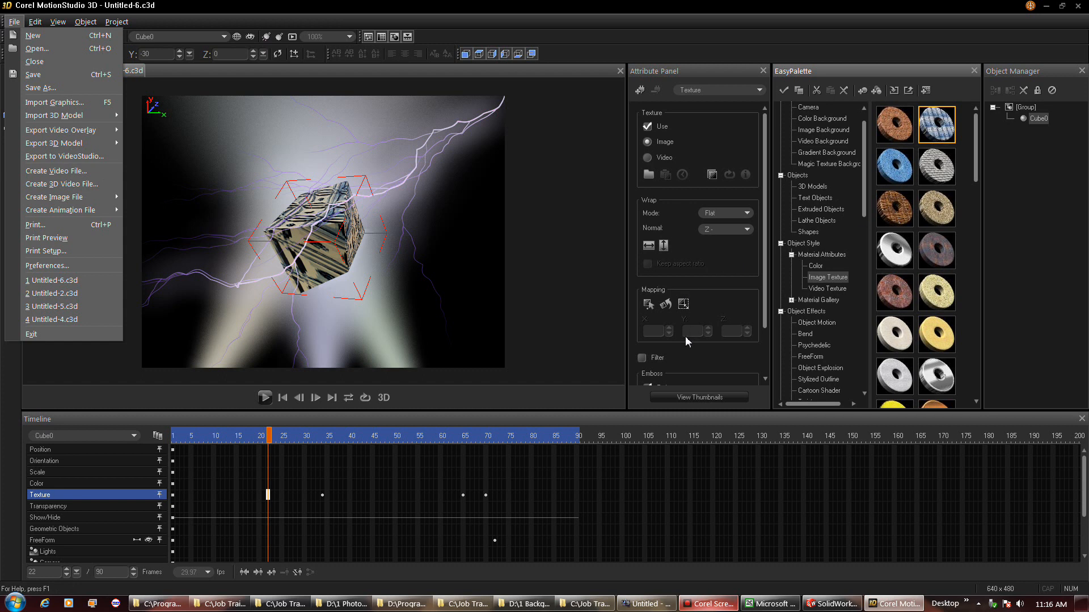
pyautogui.click(684, 304)
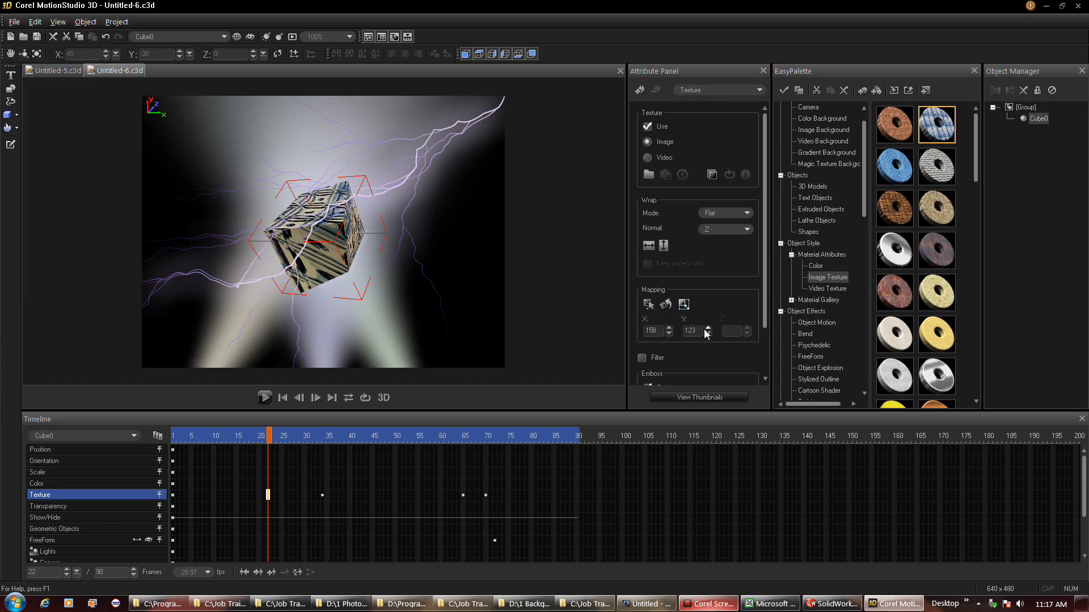
pyautogui.click(708, 333)
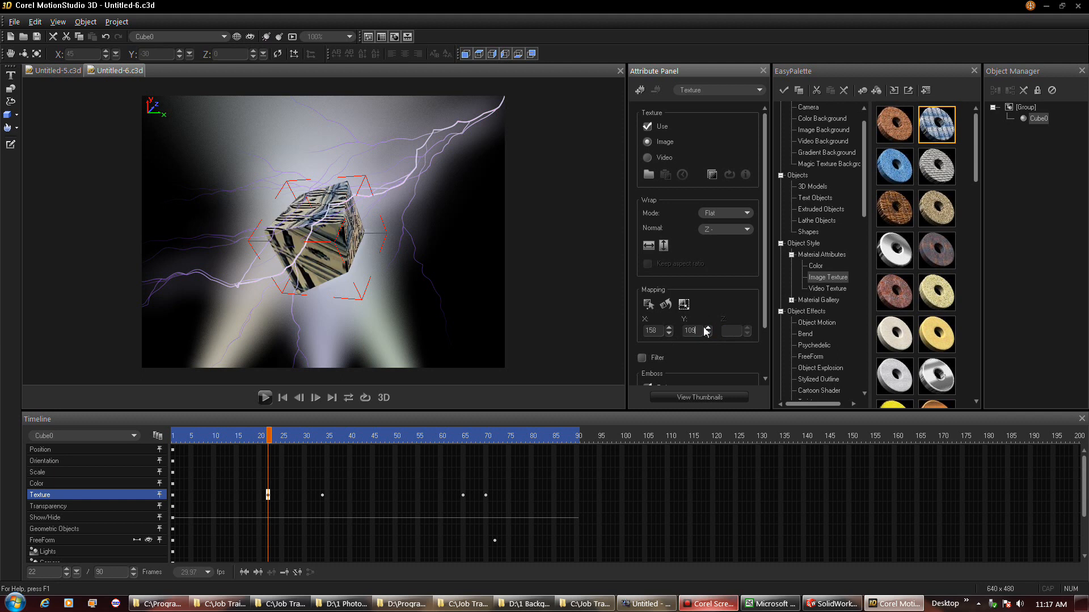
pyautogui.click(704, 328)
pyautogui.doubleClick(695, 329)
pyautogui.write('20')
pyautogui.doubleClick(663, 329)
pyautogui.write('20')
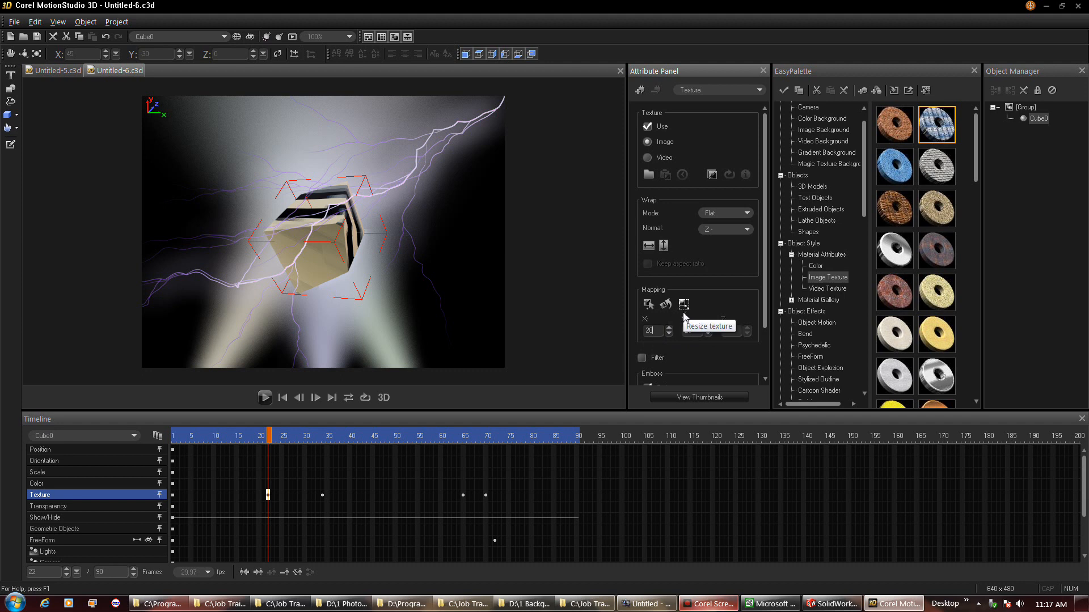
# Step: Set the texture mapping size at frame 22 to X 500 and Y 500
pyautogui.doubleClick(657, 331)
pyautogui.write('500')
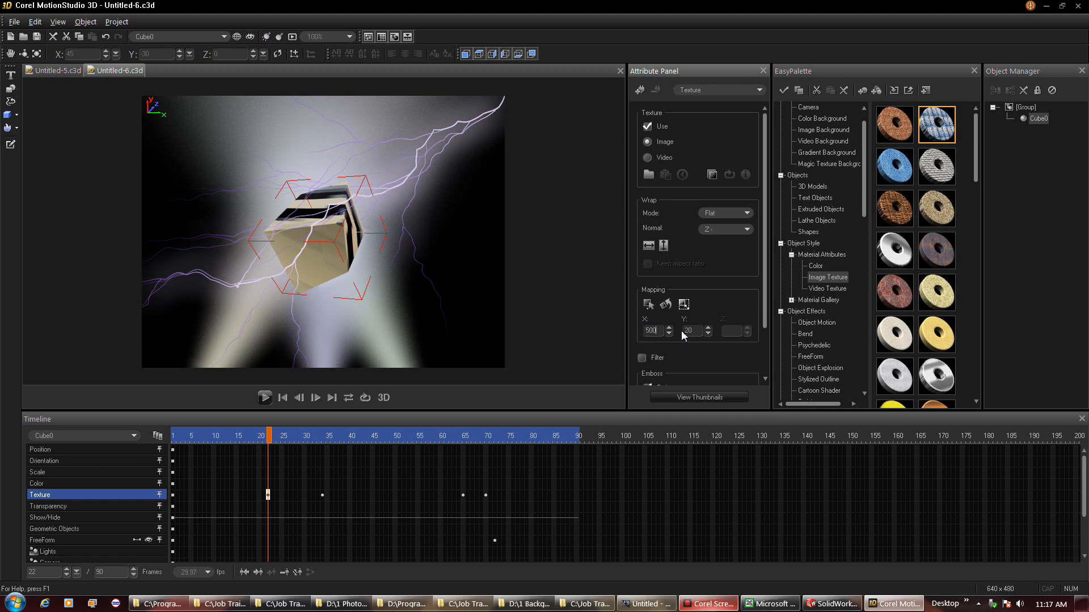
pyautogui.doubleClick(689, 330)
pyautogui.write('500')
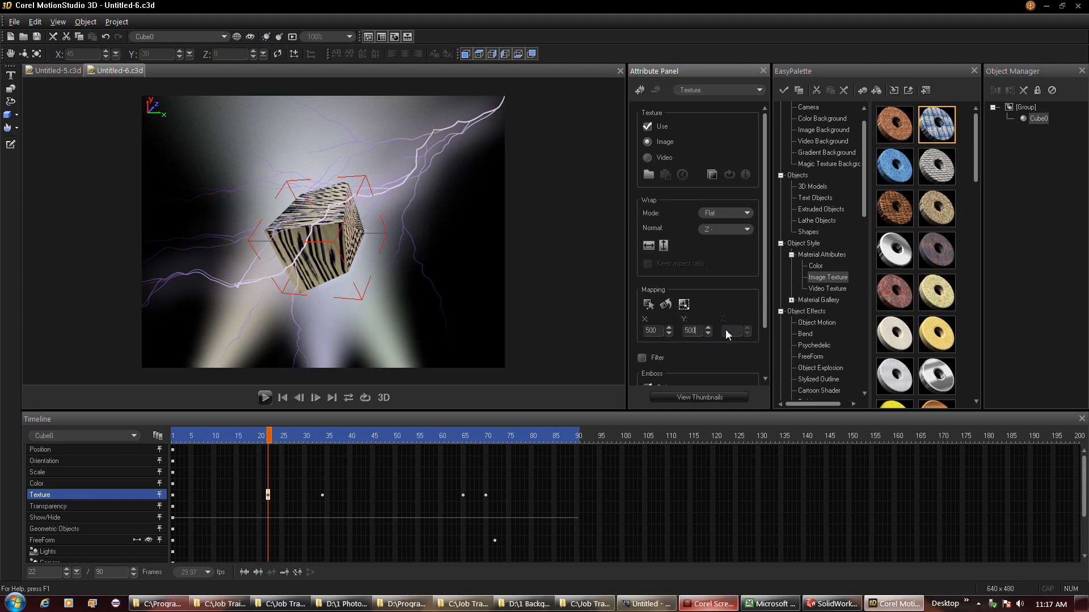
pyautogui.click(655, 330)
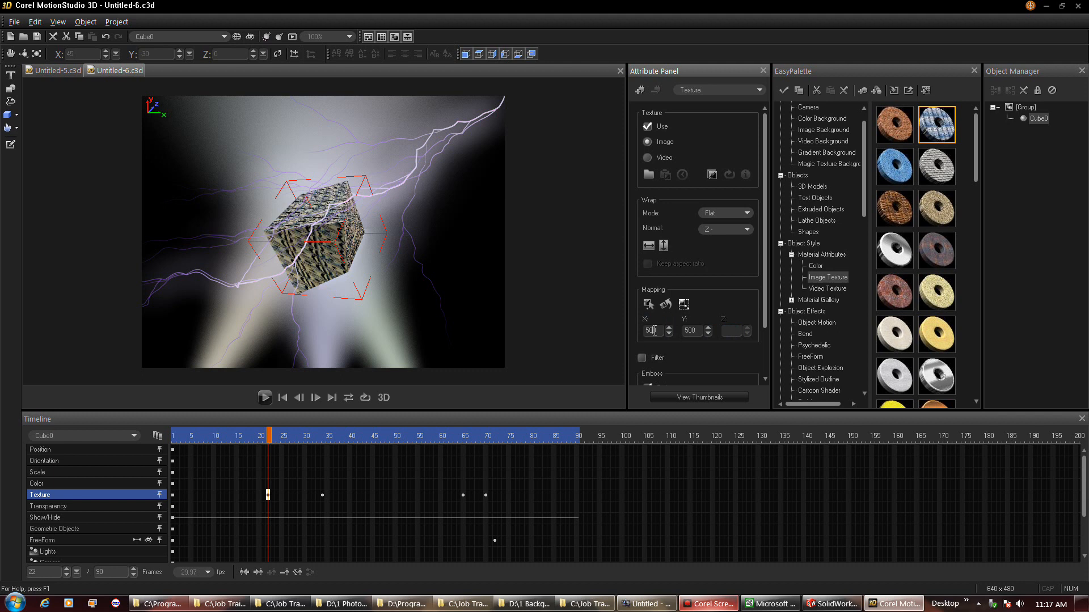
# Step: Export the animation as a Windows Media Video file in the Video Output folder
pyautogui.click(16, 23)
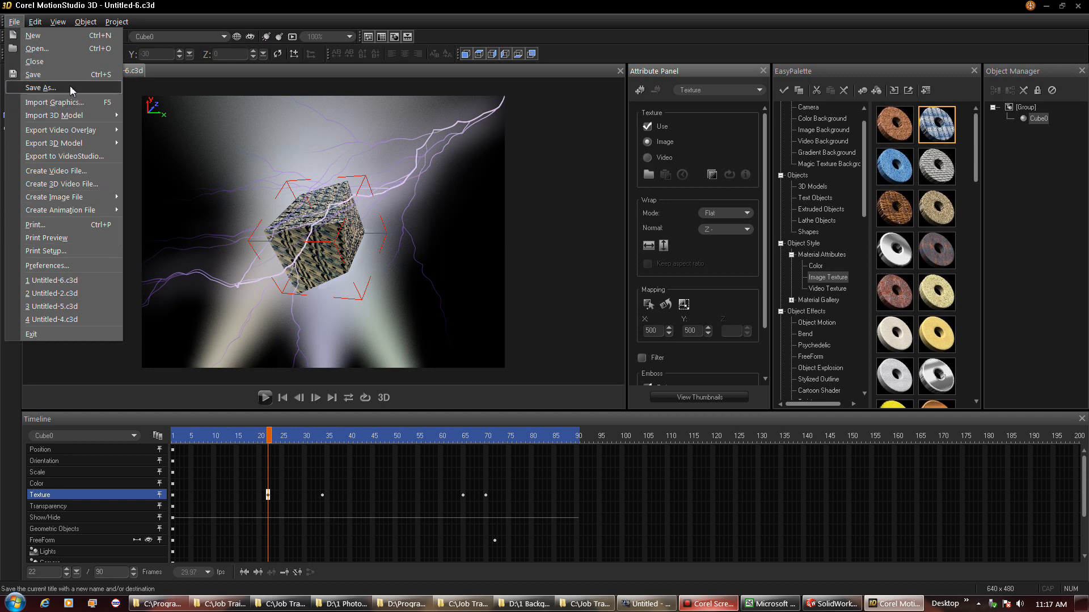
pyautogui.click(14, 22)
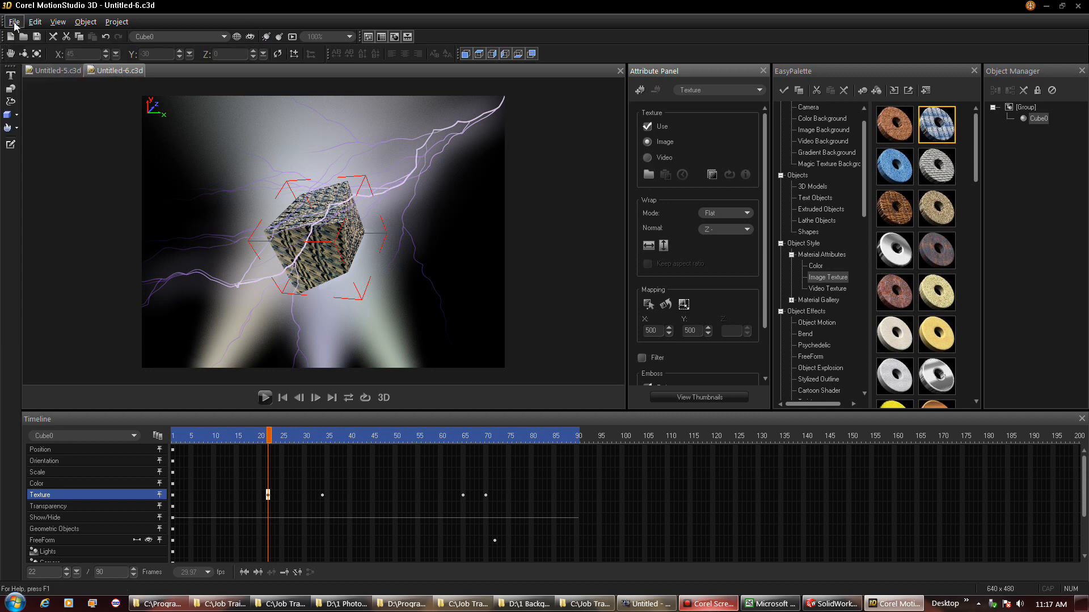
pyautogui.click(14, 22)
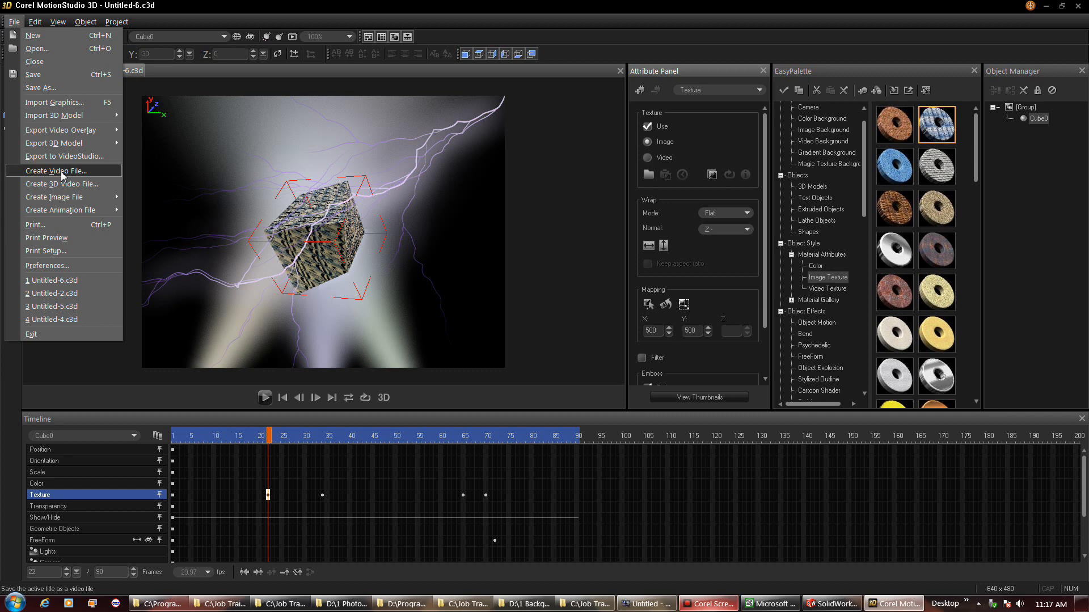
pyautogui.click(63, 171)
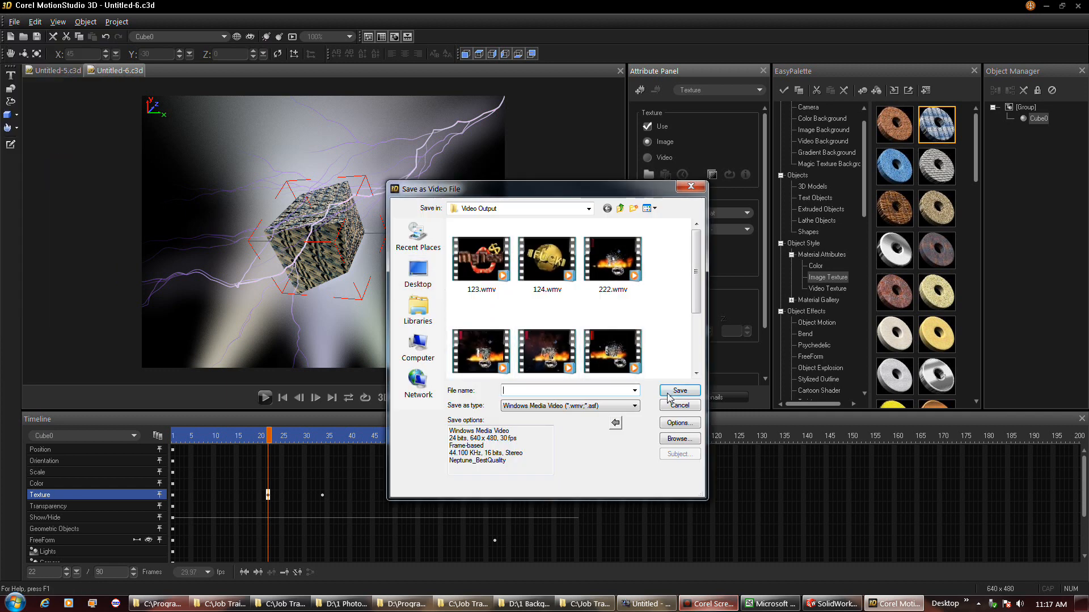
pyautogui.click(672, 391)
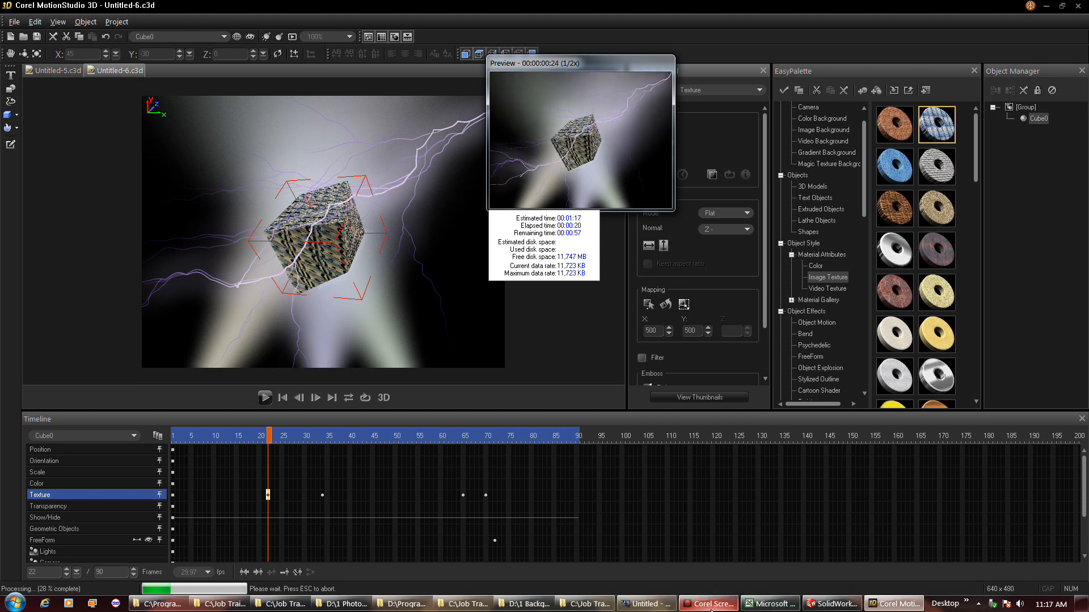
pyautogui.press('Escape')
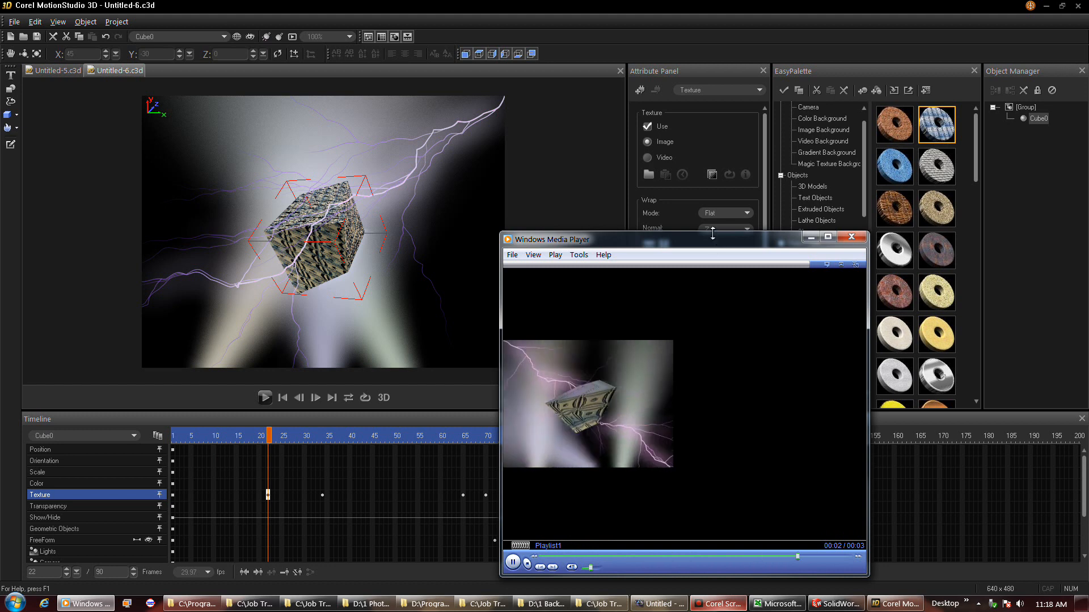
# Step: Shorten the Windows Media Player window slightly and replay the exported video
pyautogui.moveTo(712, 232); pyautogui.dragTo(712, 242)
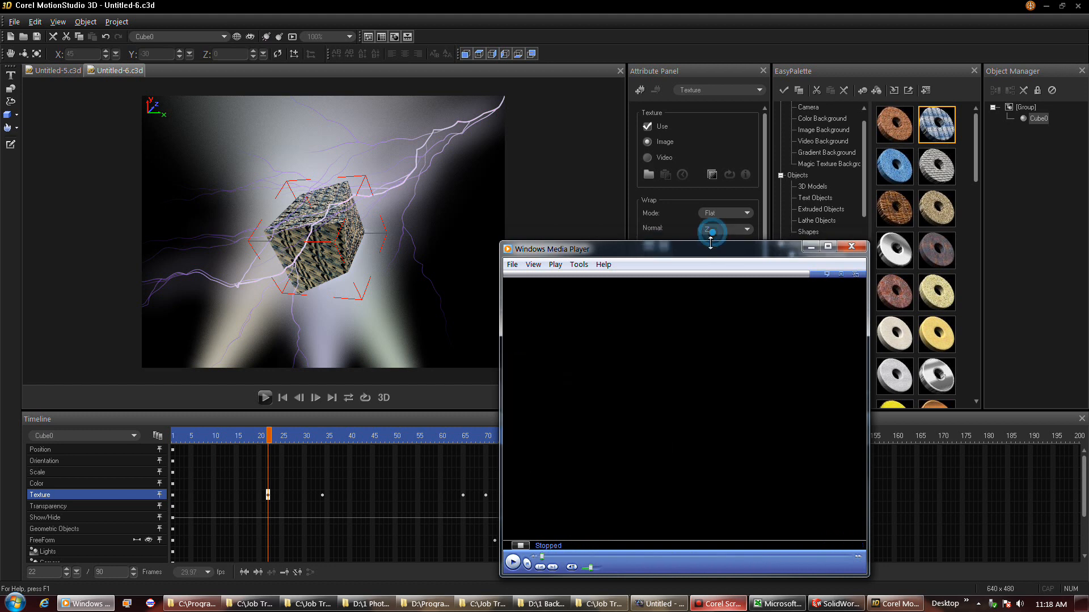
pyautogui.click(512, 562)
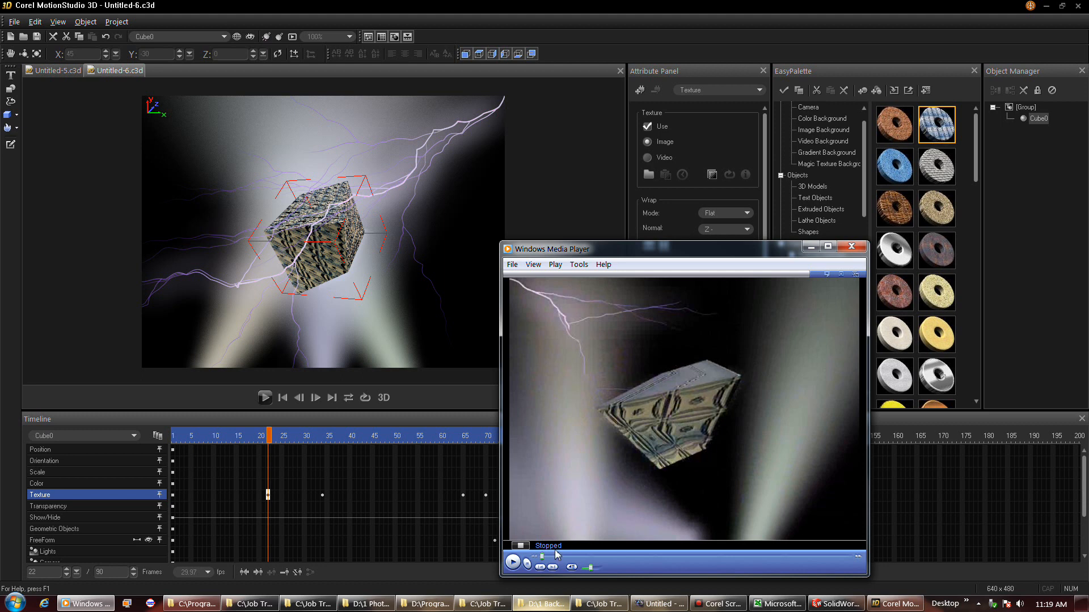
# Step: Replay the exported video once more and close Windows Media Player
pyautogui.click(514, 563)
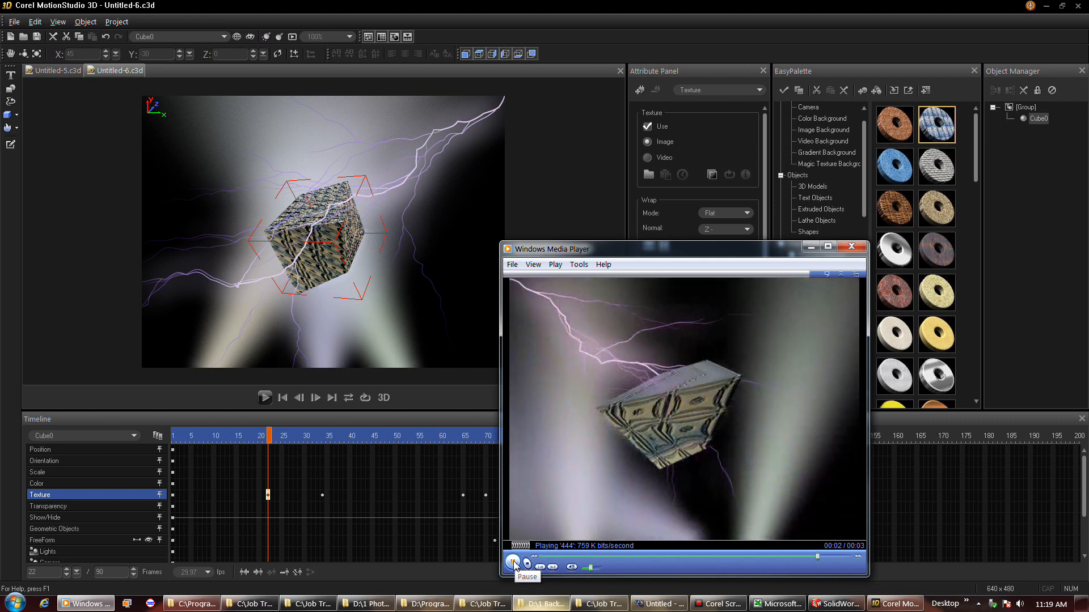
pyautogui.click(851, 246)
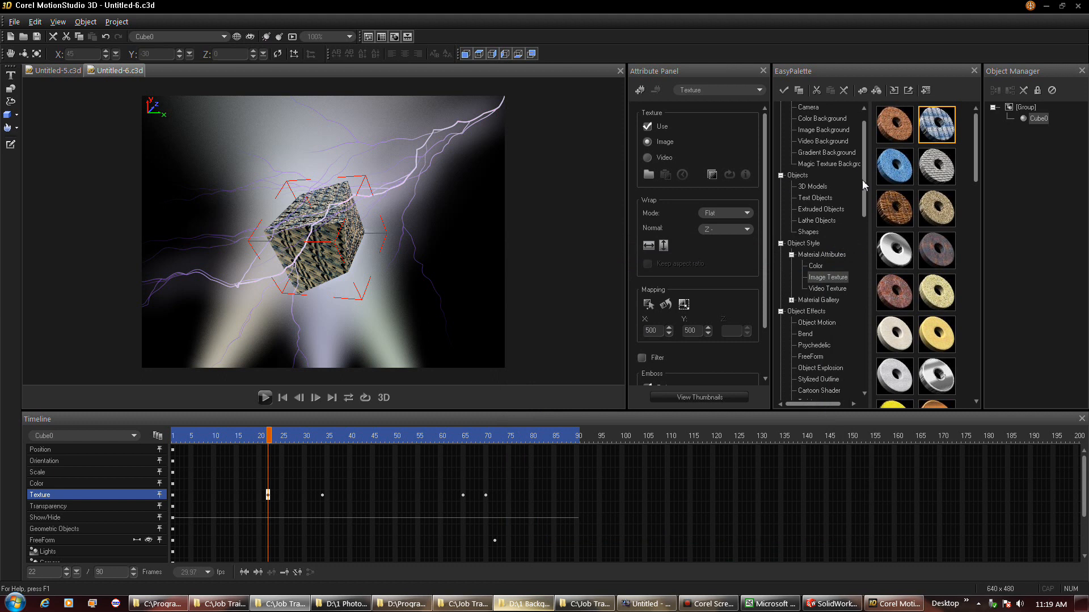
# Step: Try the frosted-trees and orange-sunset image backgrounds, and apply the abstract brown-and-gold blocks image as the scene background
pyautogui.moveTo(863, 179); pyautogui.dragTo(867, 168)
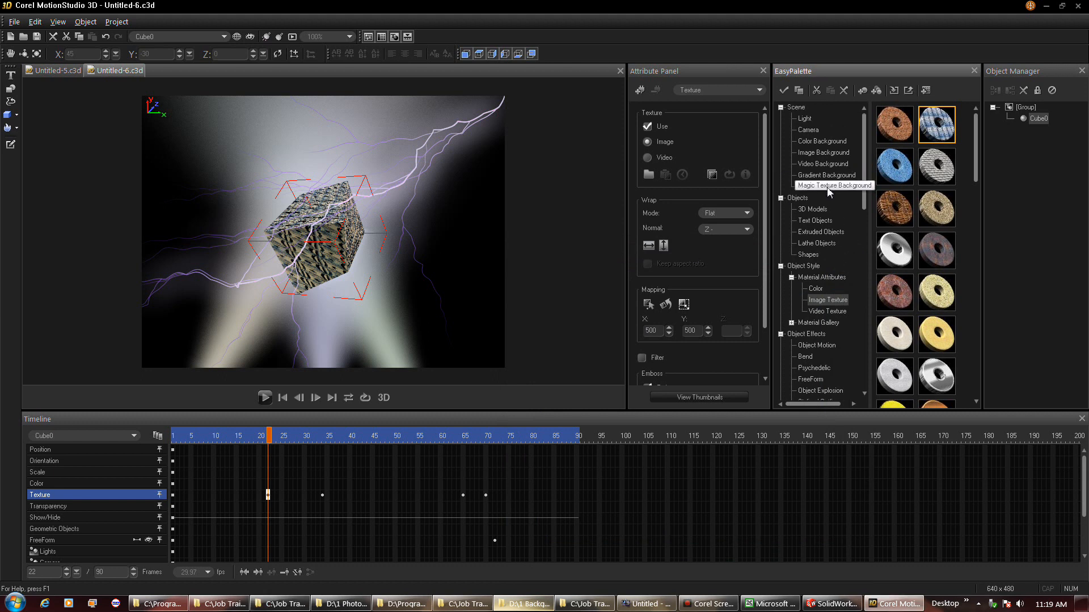
pyautogui.click(826, 159)
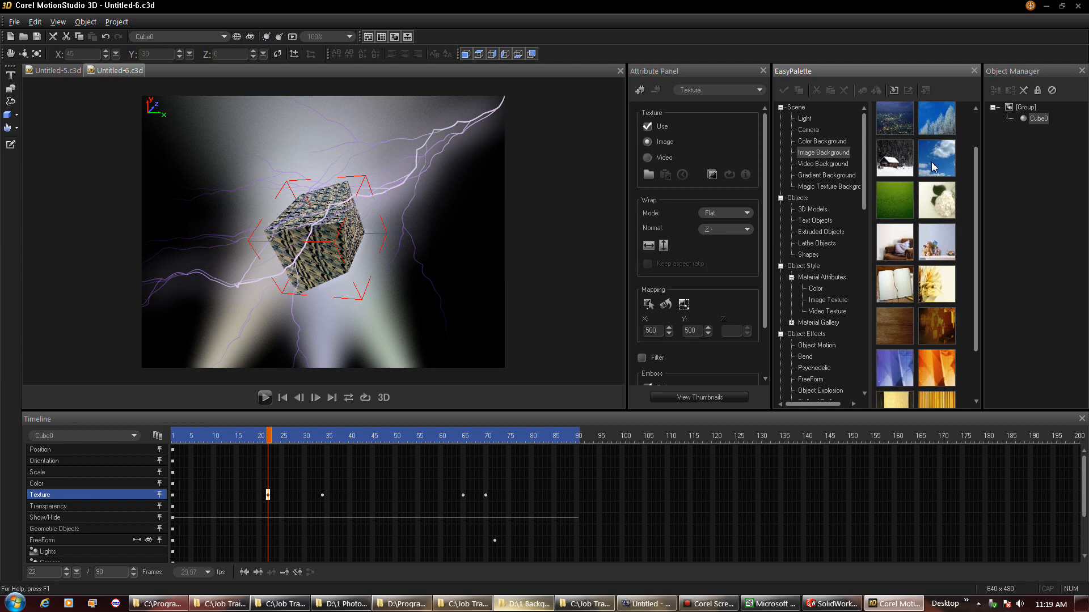
pyautogui.doubleClick(945, 127)
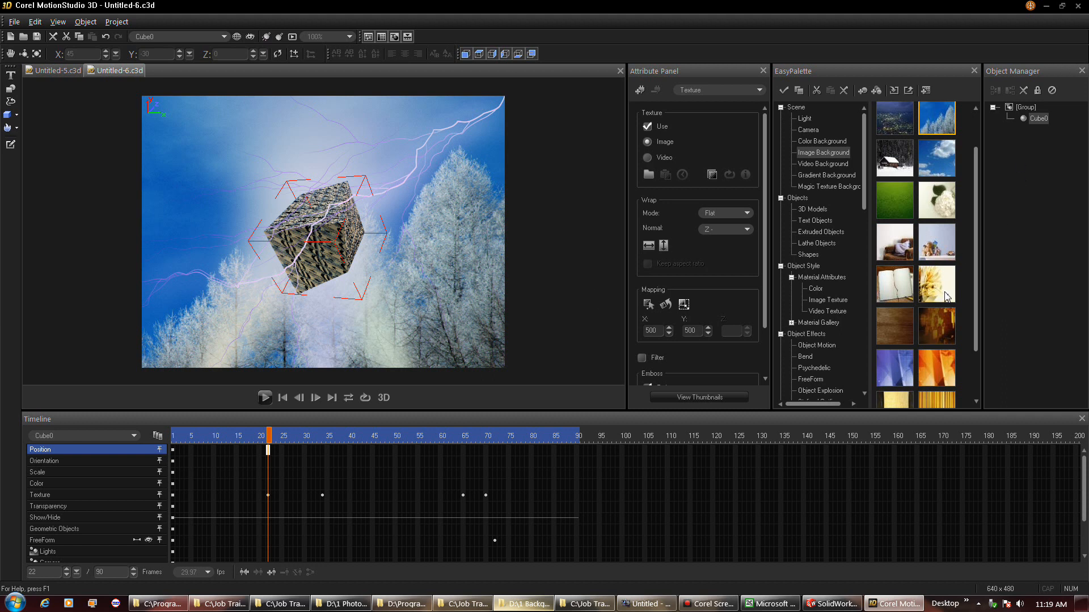
pyautogui.doubleClick(940, 322)
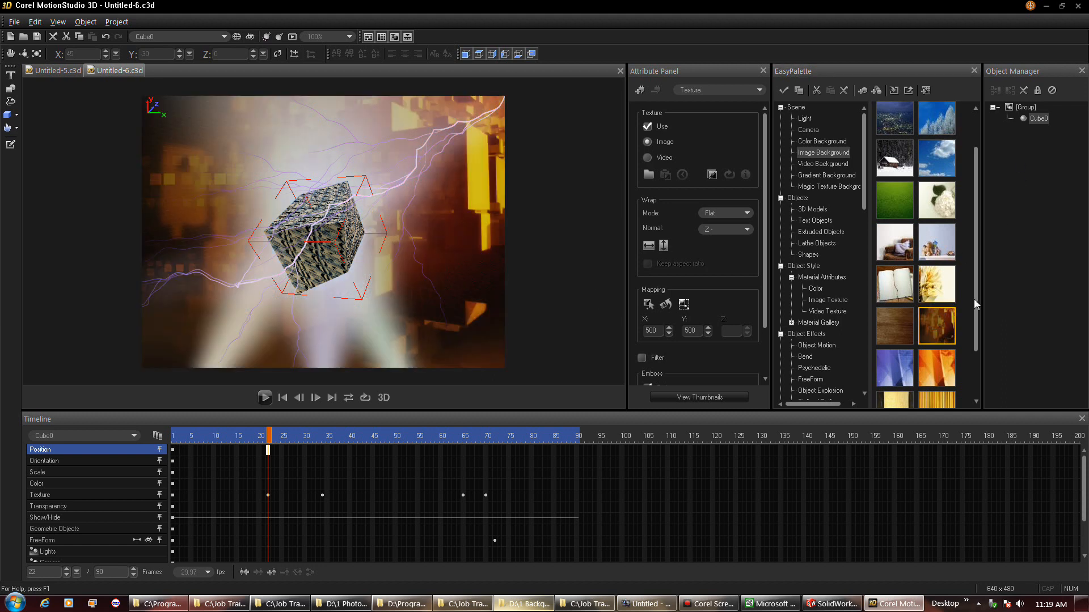
pyautogui.scroll(1, 978, 306)
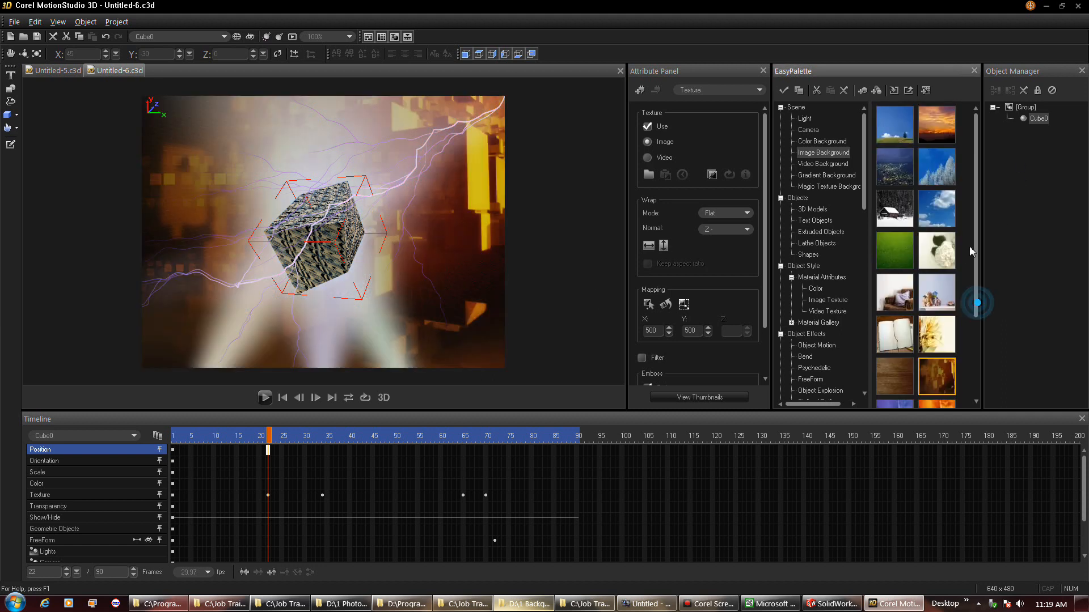
pyautogui.doubleClick(943, 126)
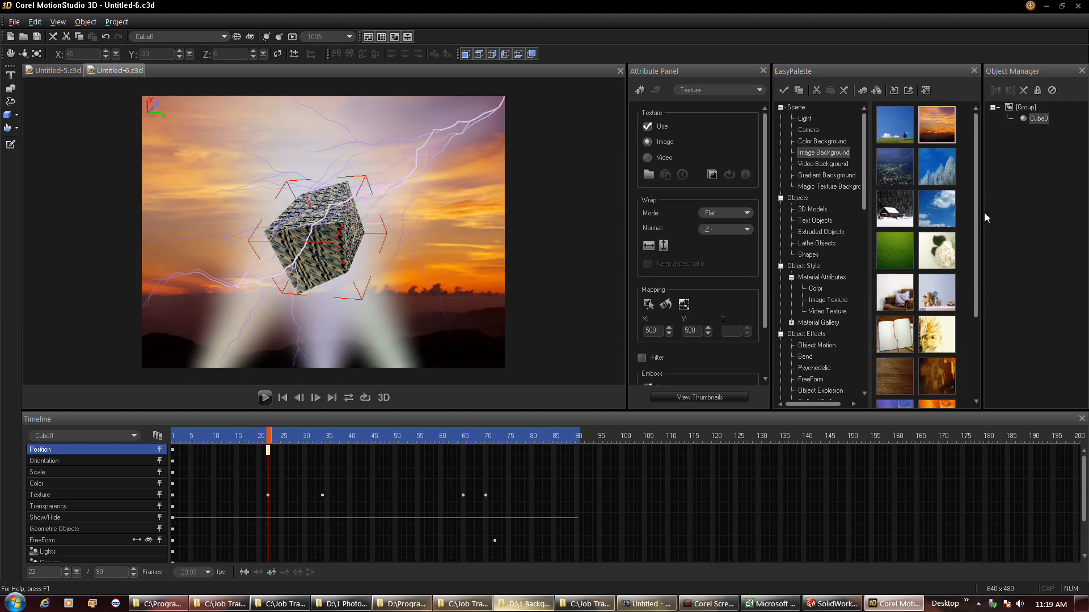
pyautogui.scroll(-3, 977, 232)
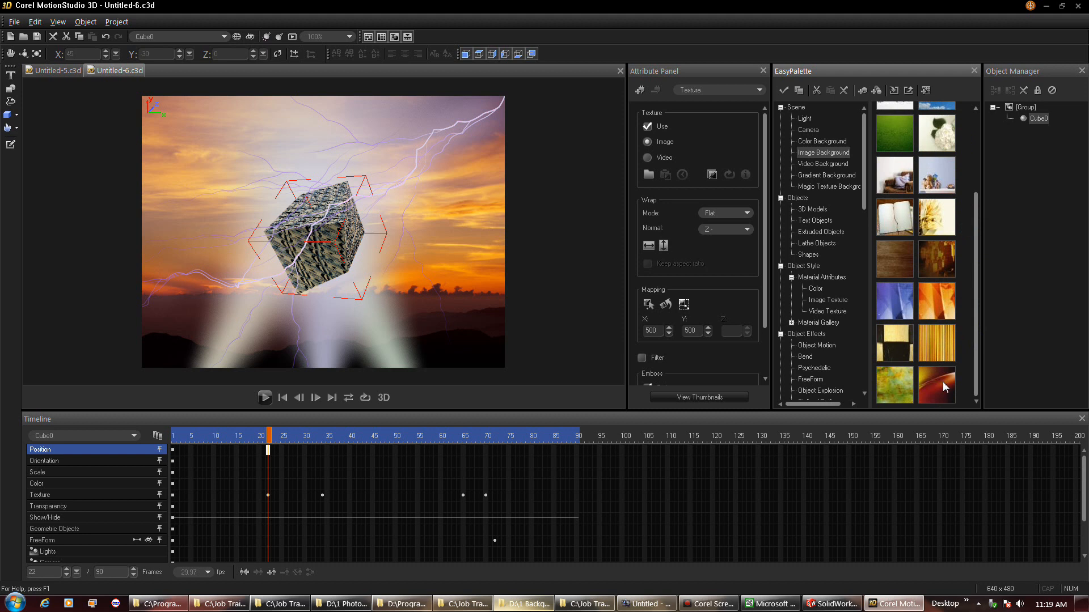
pyautogui.doubleClick(936, 259)
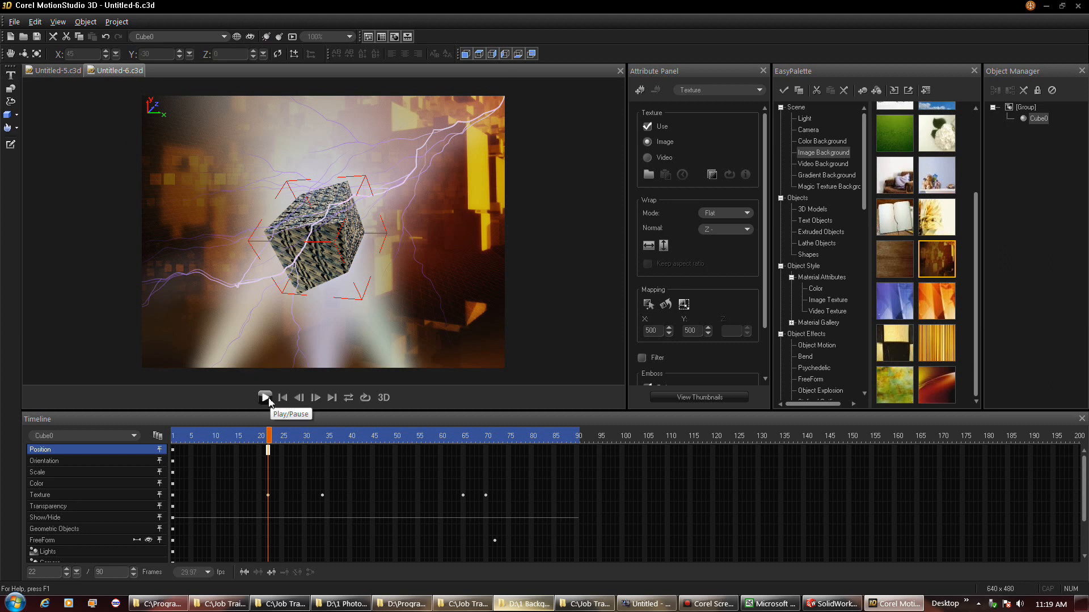
# Step: Export the animation as a Windows Media Video file named 444 in the Video Output folder
pyautogui.click(16, 22)
pyautogui.click(16, 22)
pyautogui.click(36, 36)
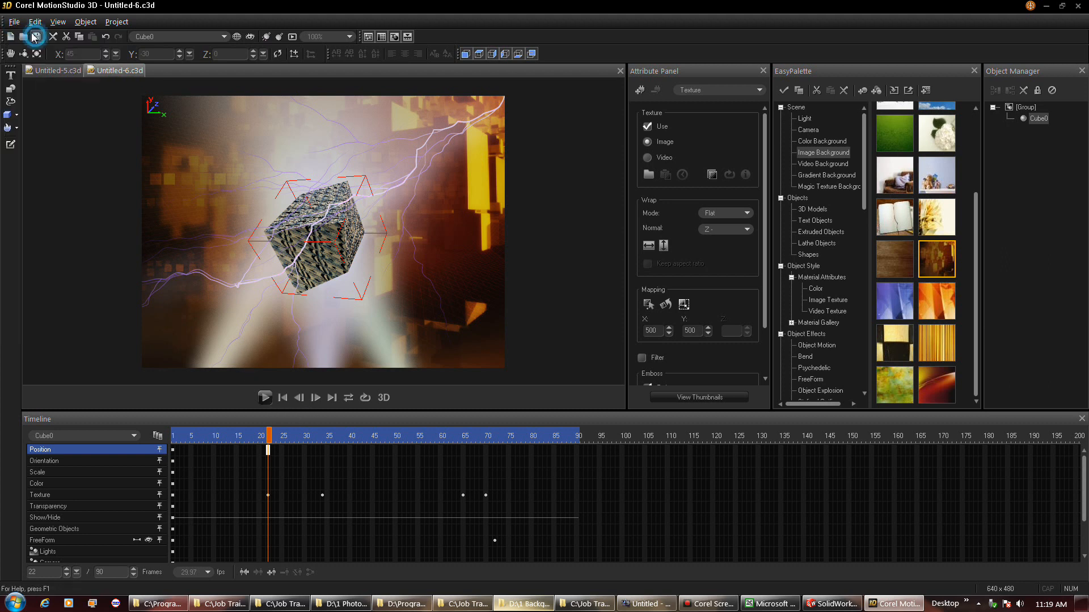
pyautogui.click(14, 21)
pyautogui.click(35, 173)
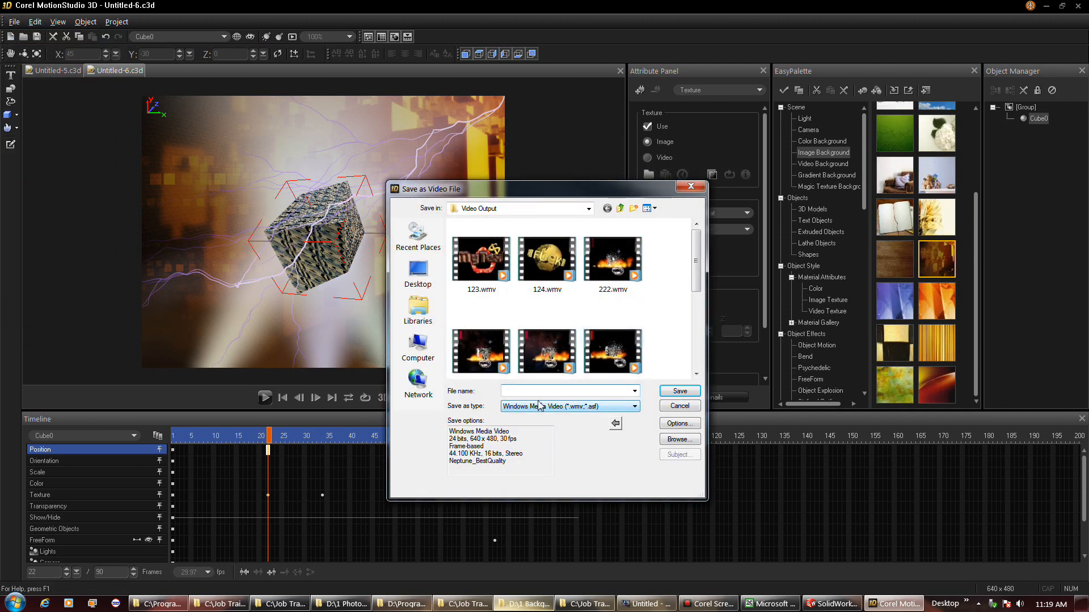
pyautogui.write('444')
pyautogui.press('Return')
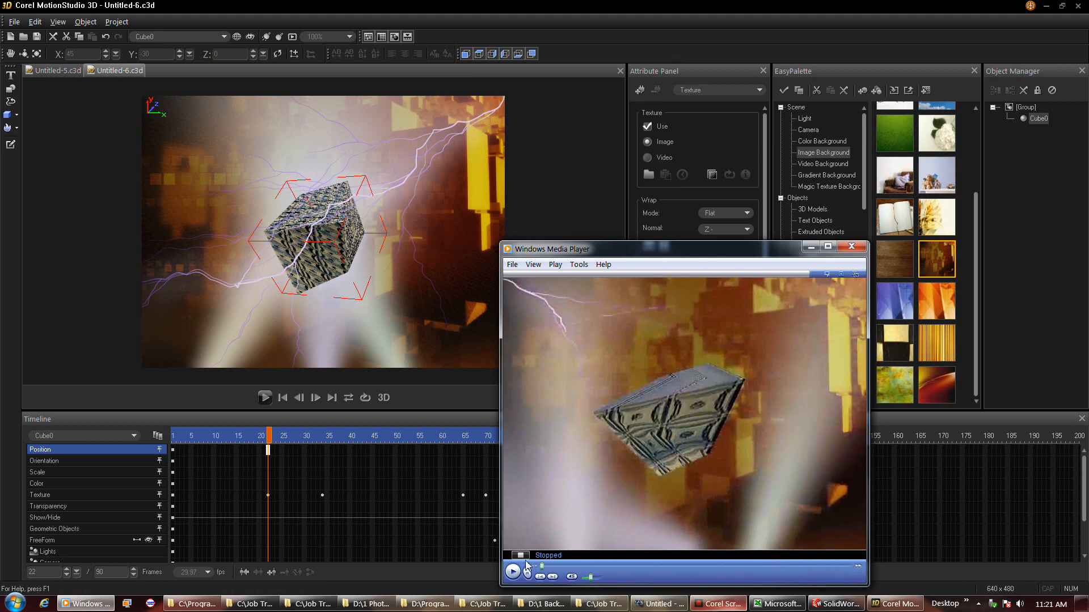
# Step: Play the exported video with the new background in Windows Media Player and close the player
pyautogui.click(513, 572)
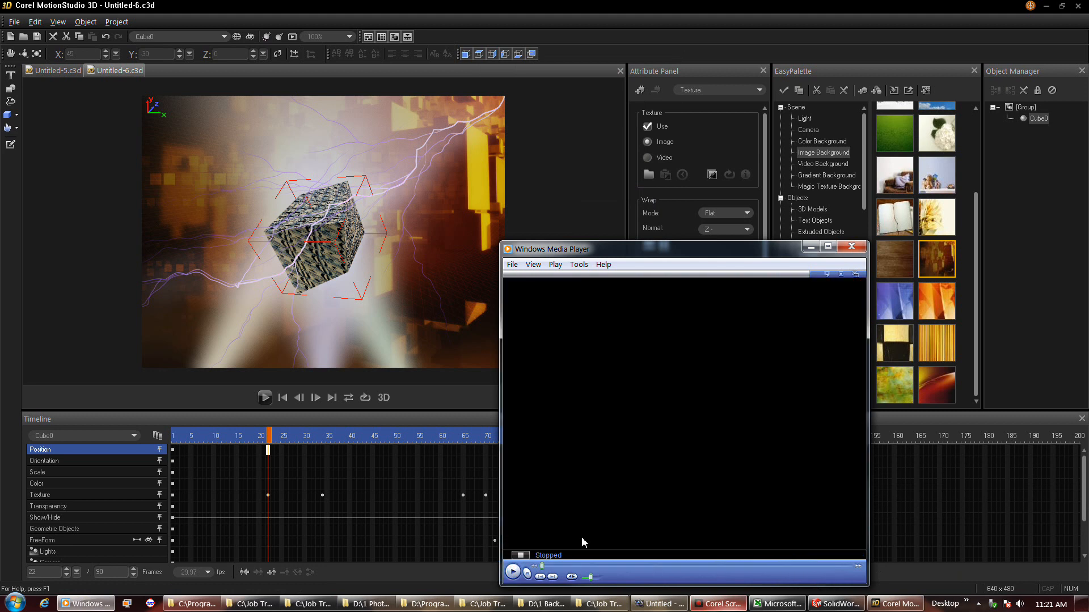
pyautogui.click(851, 247)
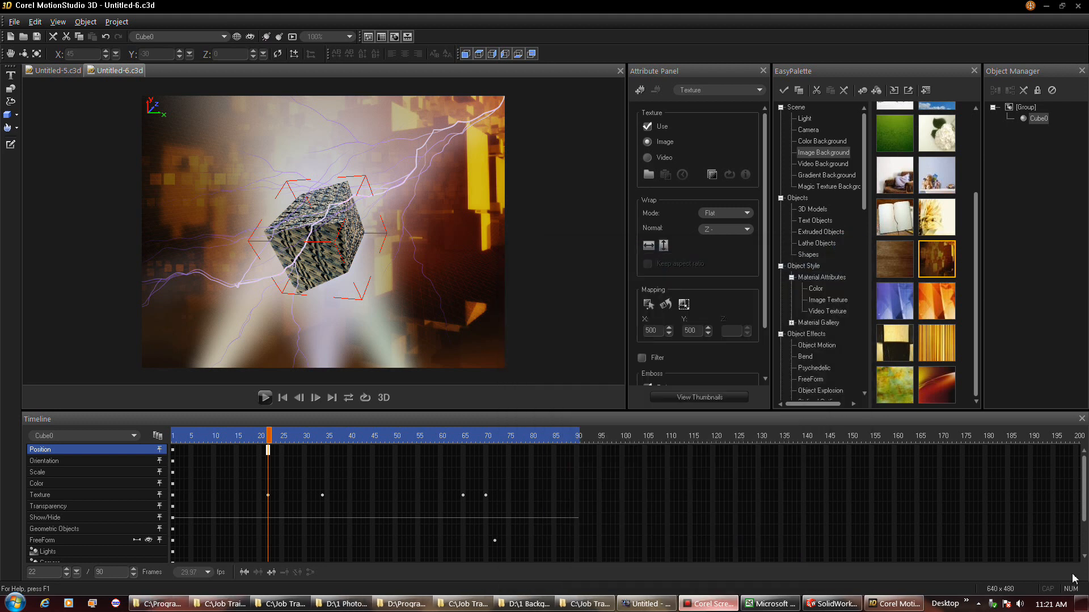